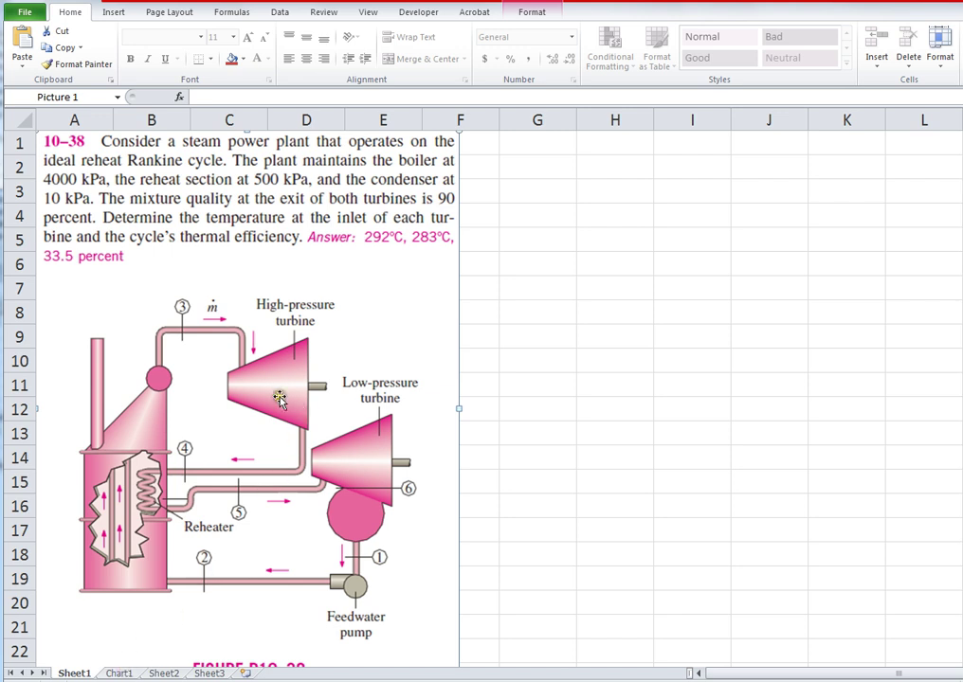
Enter P_1 as 10 kPa, marked given, in row 25.
{"action": "left_click", "coordinate": [120, 672]}
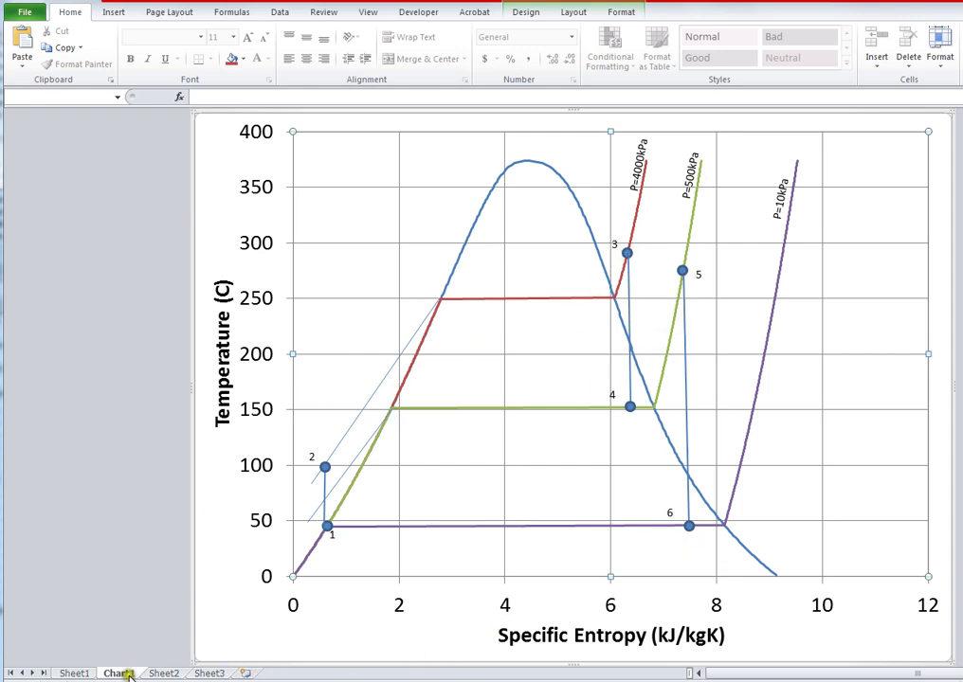
{"action": "left_click", "coordinate": [74, 673]}
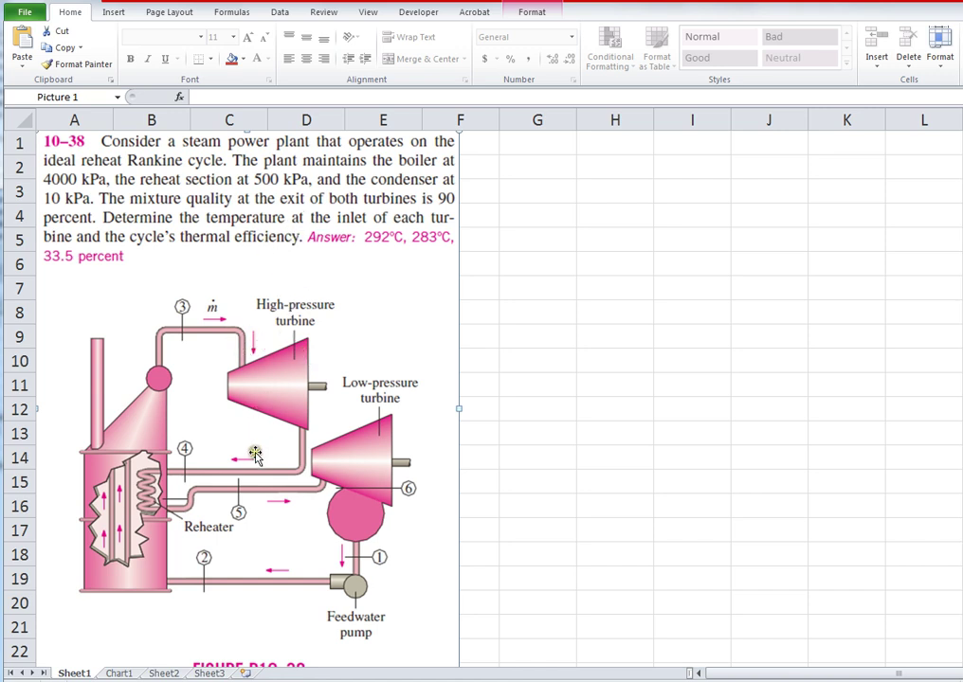
{"action": "scroll", "coordinate": [246, 461], "scroll_direction": "down", "scroll_amount": 2}
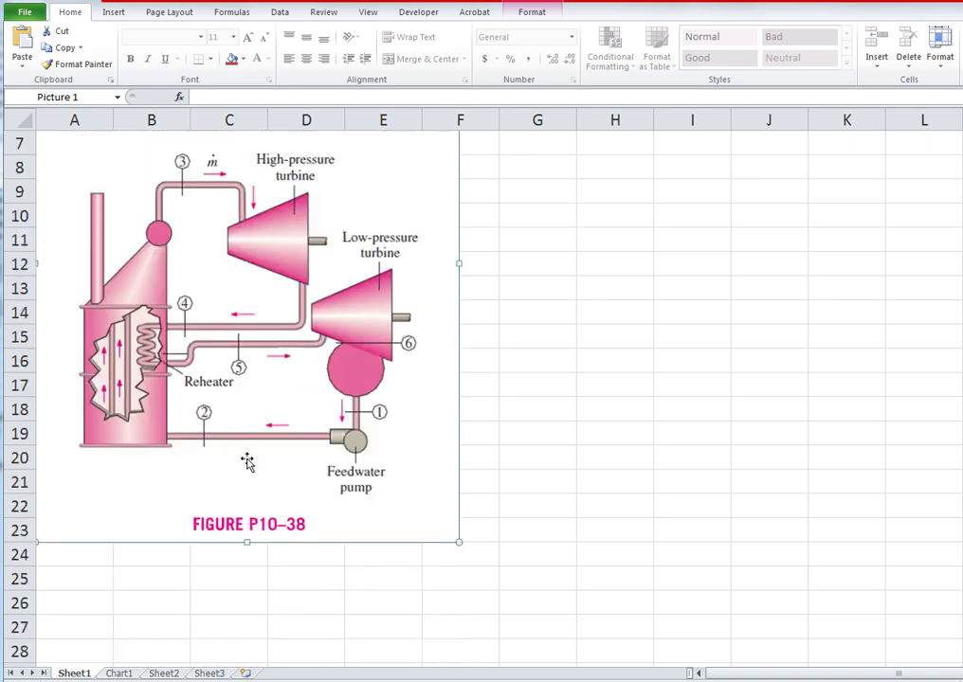
{"action": "left_click", "coordinate": [80, 578]}
{"action": "type", "text": "P_1"}
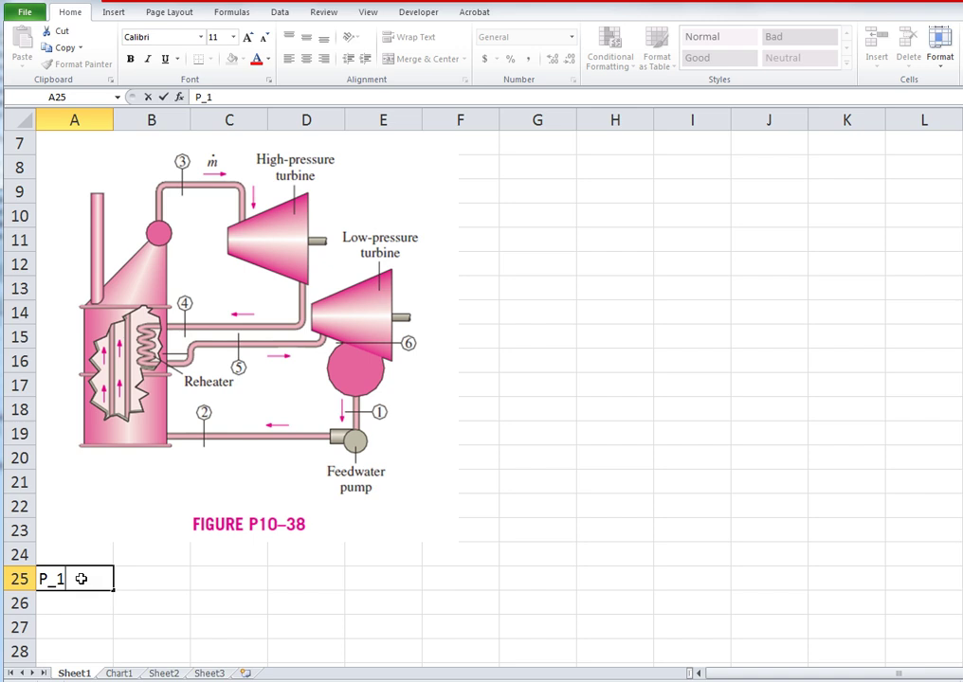
{"action": "key", "text": "Tab"}
{"action": "type", "text": "10"}
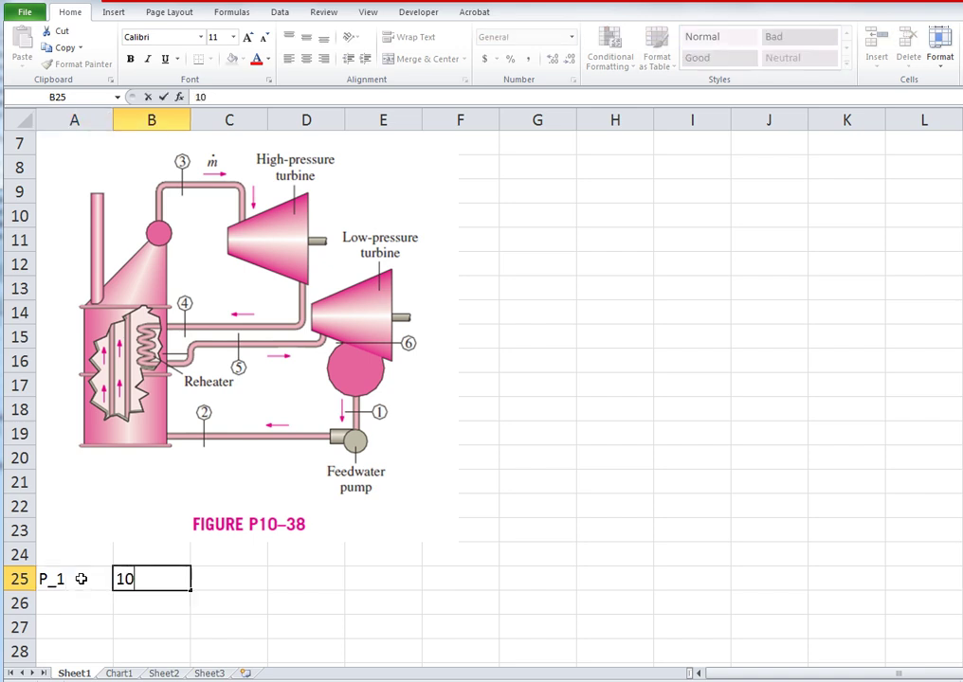
{"action": "key", "text": "Tab"}
{"action": "type", "text": "kPa"}
{"action": "key", "text": "Return"}
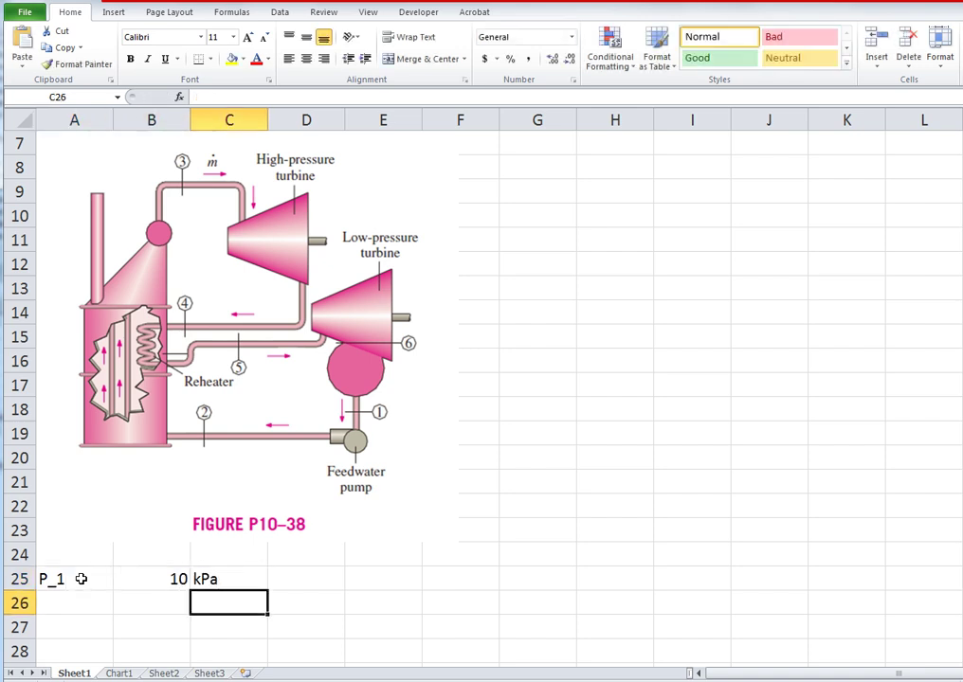
{"action": "key", "text": "Up"}
{"action": "key", "text": "Right"}
{"action": "key", "text": "Right"}
{"action": "key", "text": "Right"}
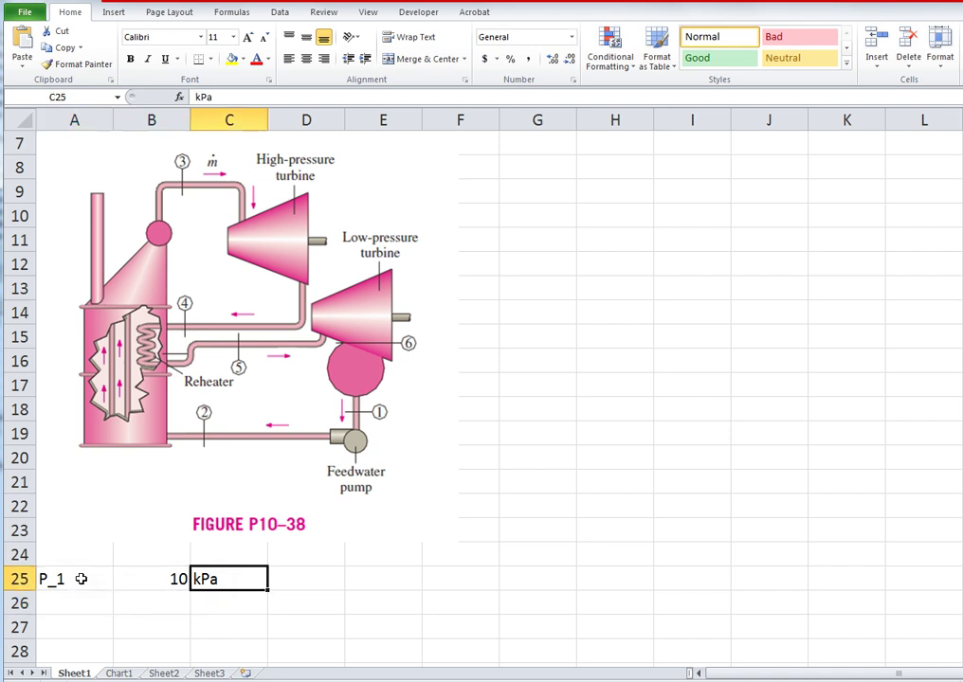
{"action": "type", "text": "given"}
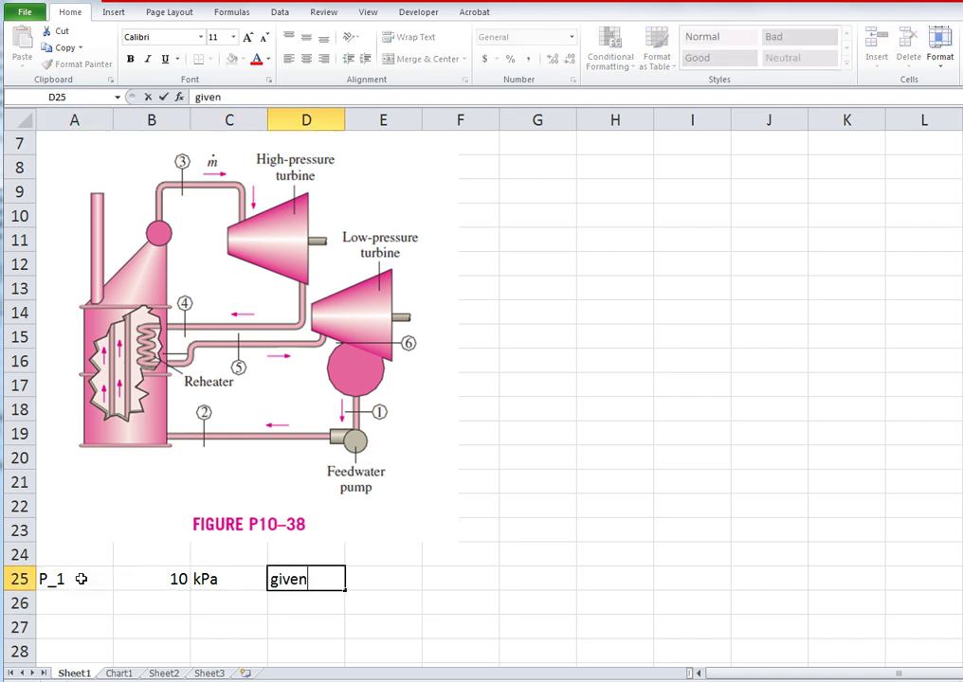
{"action": "key", "text": "Return"}
Enter P_2 as 4000 kPa, marked given, in row 26, and type the P_3 label.
{"action": "key", "text": "Left"}
{"action": "key", "text": "Left"}
{"action": "key", "text": "Left"}
{"action": "type", "text": "P_2"}
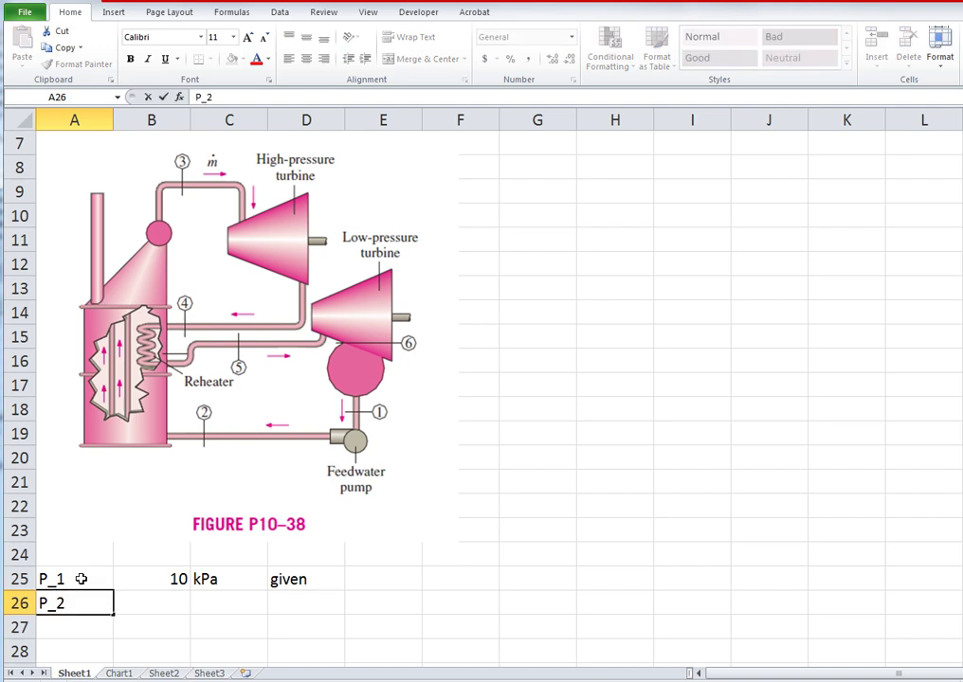
{"action": "key", "text": "Tab"}
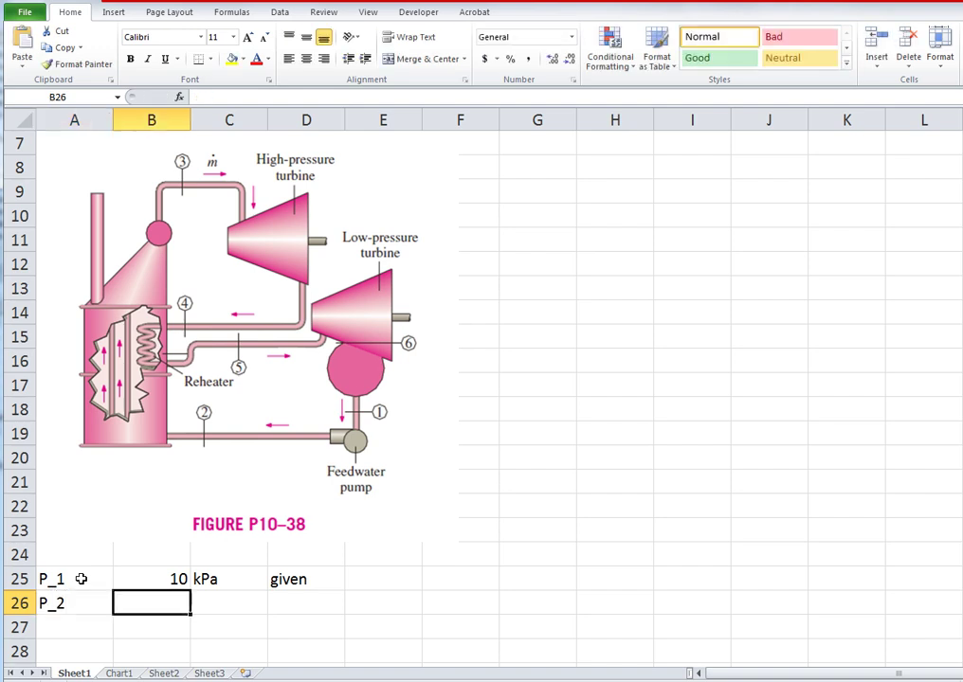
{"action": "type", "text": "4000"}
{"action": "key", "text": "Tab"}
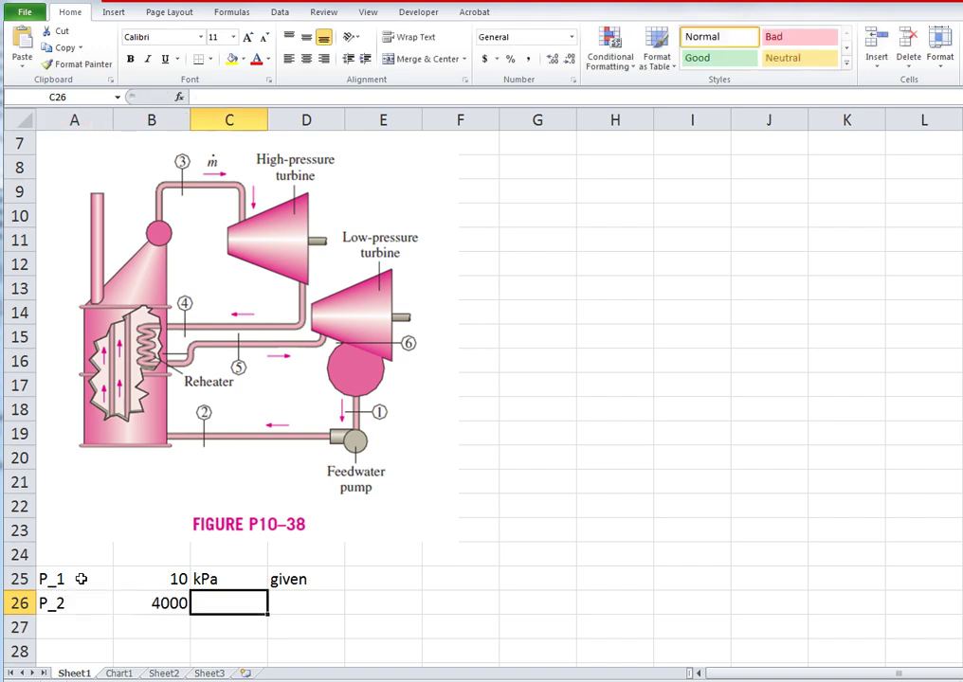
{"action": "type", "text": "kPa"}
{"action": "key", "text": "Tab"}
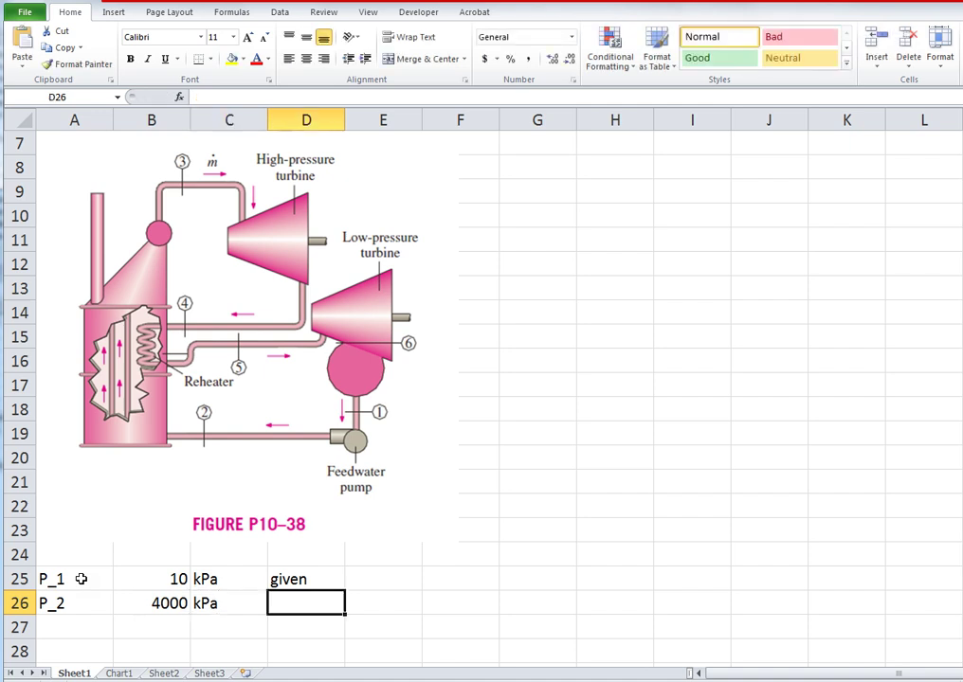
{"action": "type", "text": "given"}
{"action": "key", "text": "Return"}
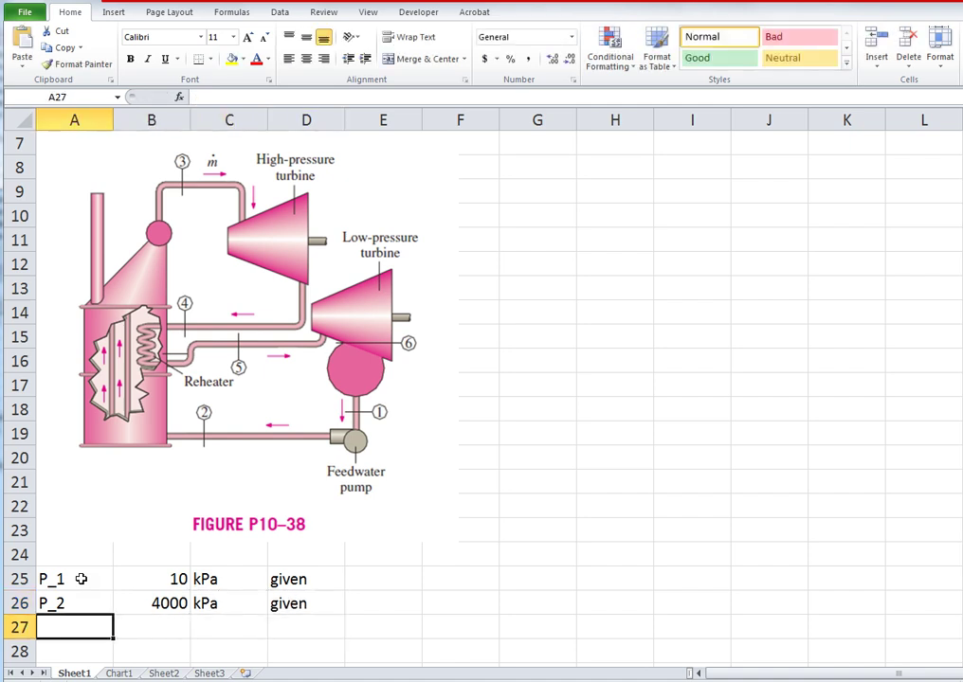
{"action": "type", "text": "p"}
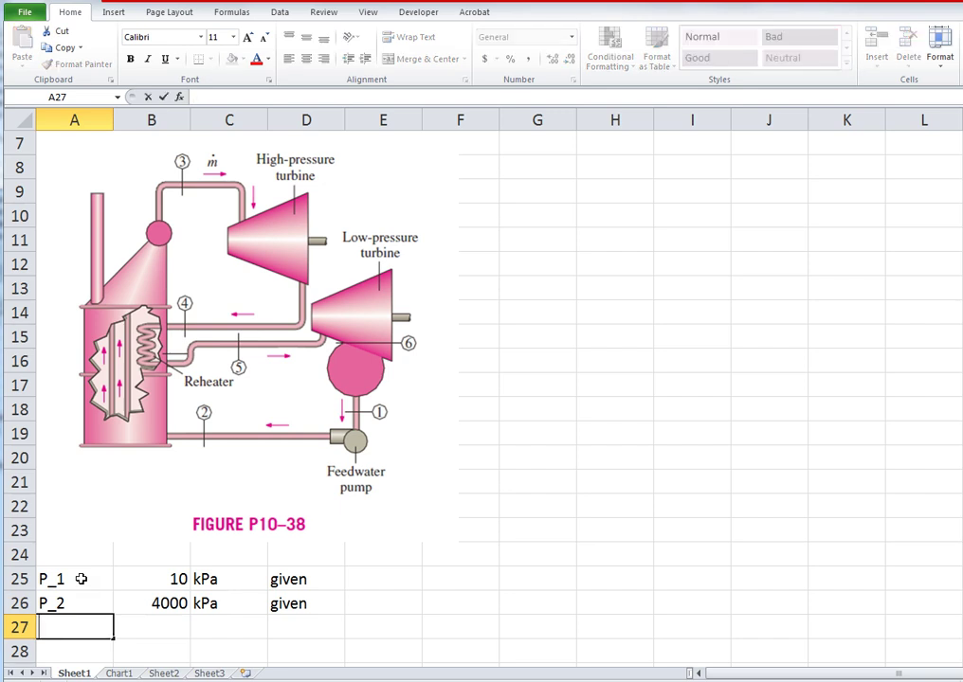
{"action": "type", "text": "_3"}
Set P_3 to the formula =P_2 and enter P_4 as 500 kPa.
{"action": "key", "text": "Tab"}
{"action": "type", "text": "=P_"}
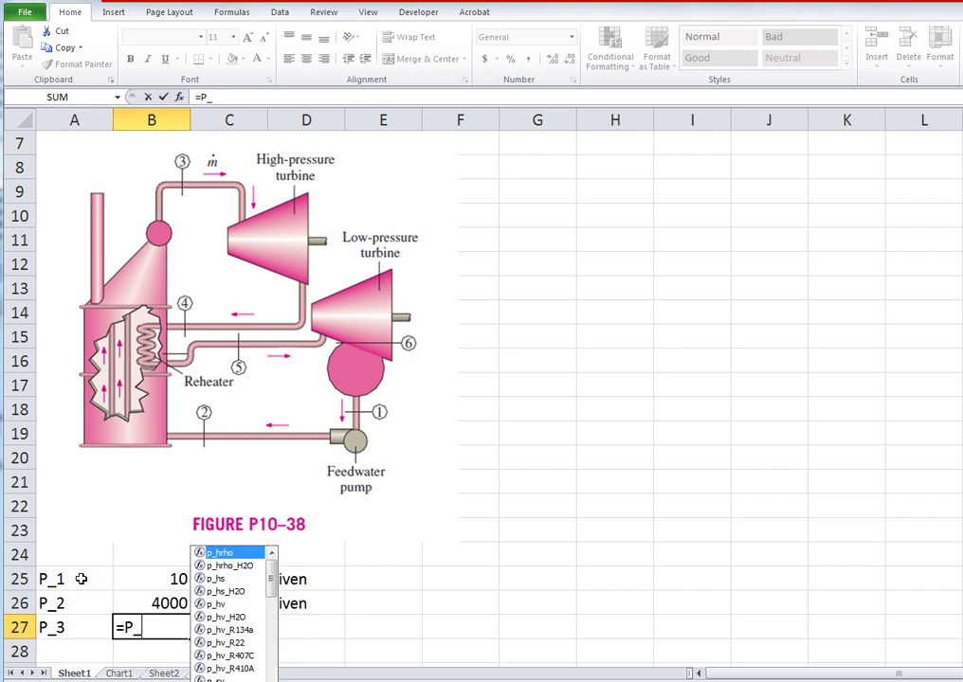
{"action": "type", "text": "2"}
{"action": "key", "text": "Return"}
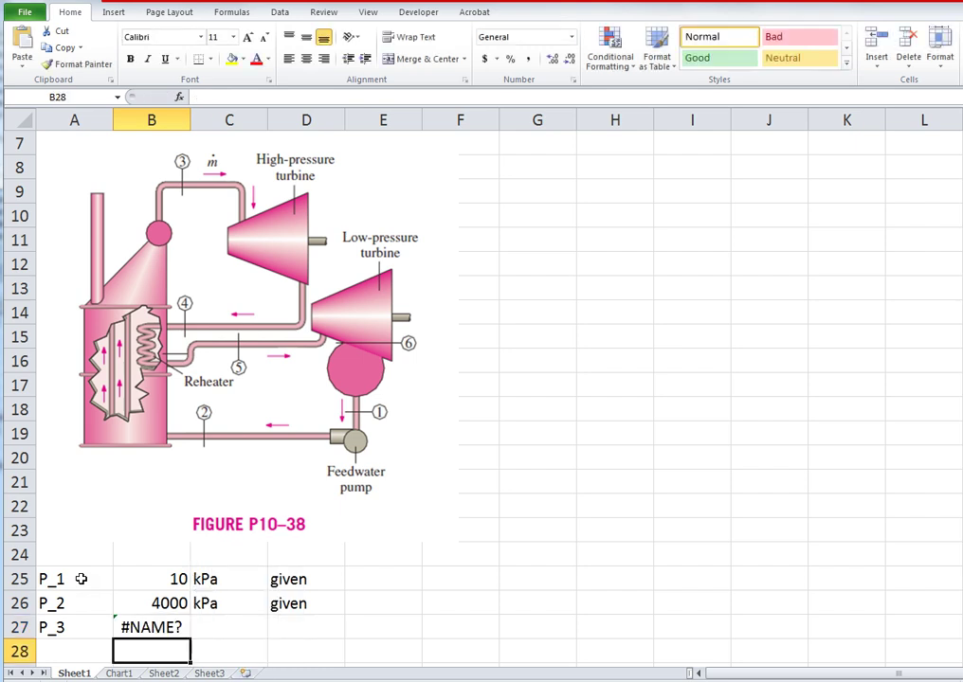
{"action": "key", "text": "Up"}
{"action": "key", "text": "Down"}
{"action": "key", "text": "Left"}
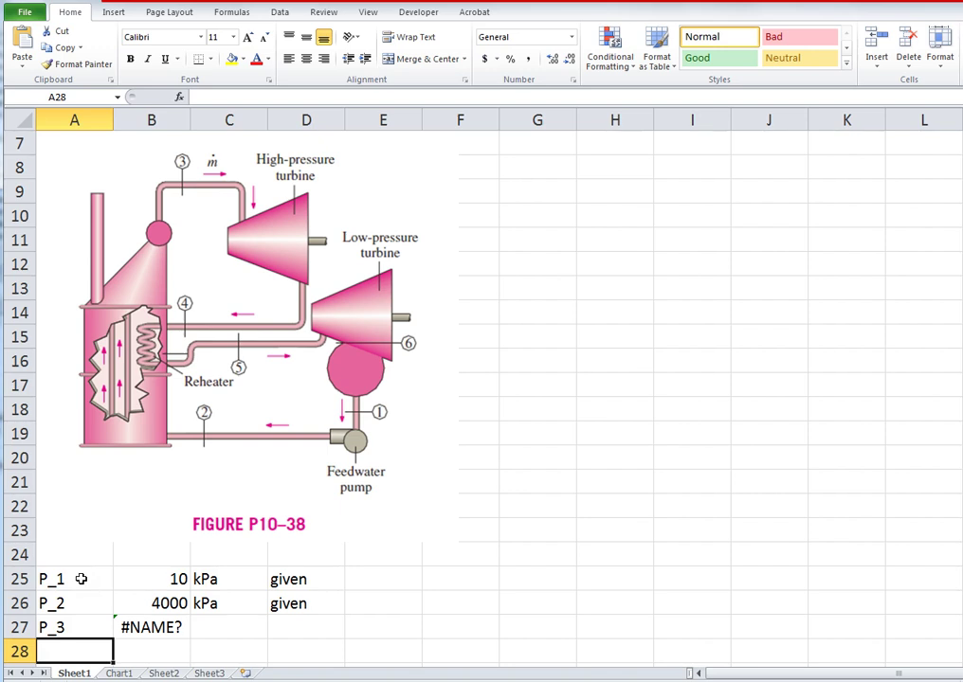
{"action": "type", "text": "P_4"}
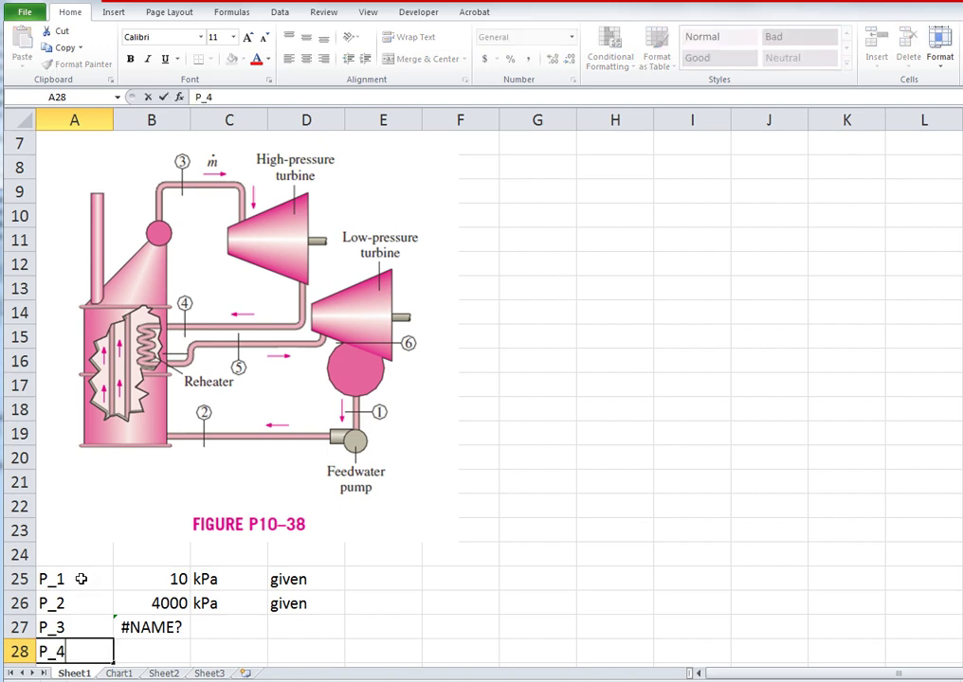
{"action": "key", "text": "Tab"}
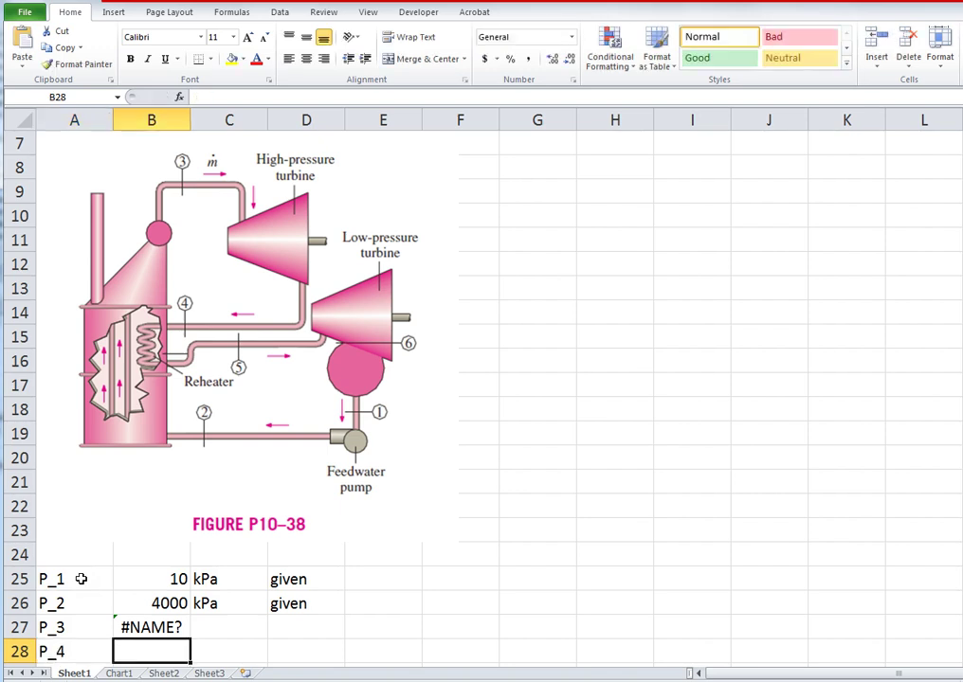
{"action": "type", "text": "500"}
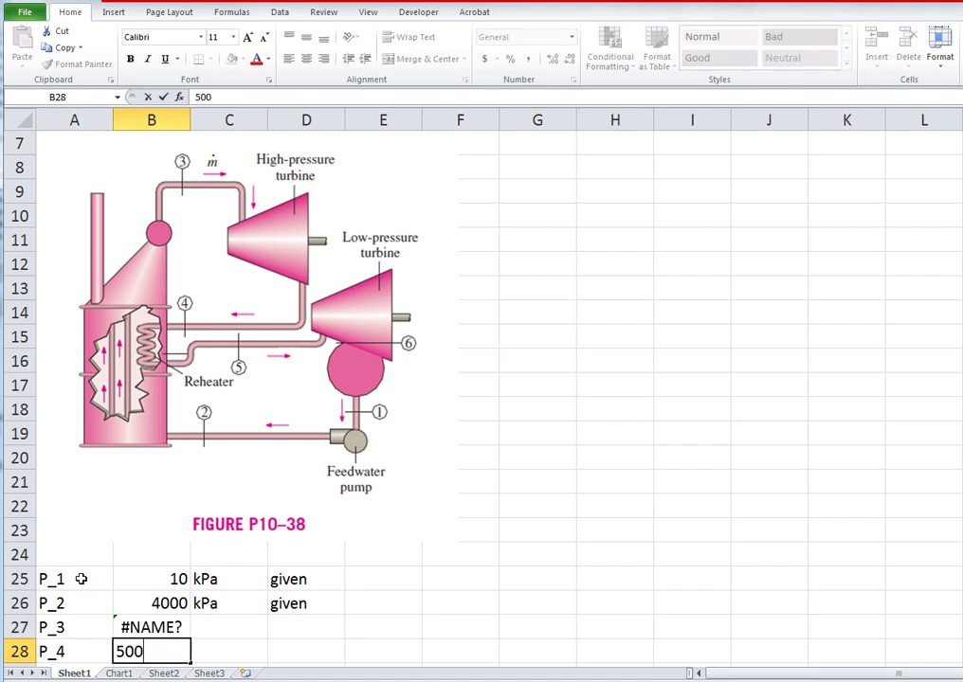
{"action": "key", "text": "Tab"}
{"action": "type", "text": "k"}
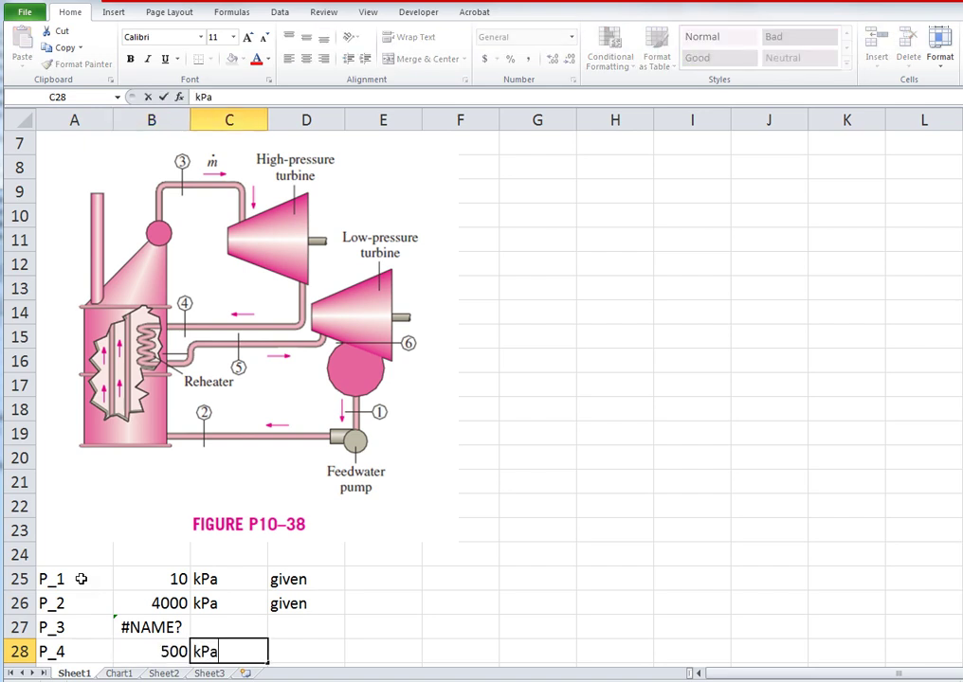
{"action": "key", "text": "Tab"}
Add P_5 as =P_4 and P_6 as =P_1 in rows 29–30.
{"action": "key", "text": "Down"}
{"action": "key", "text": "Down"}
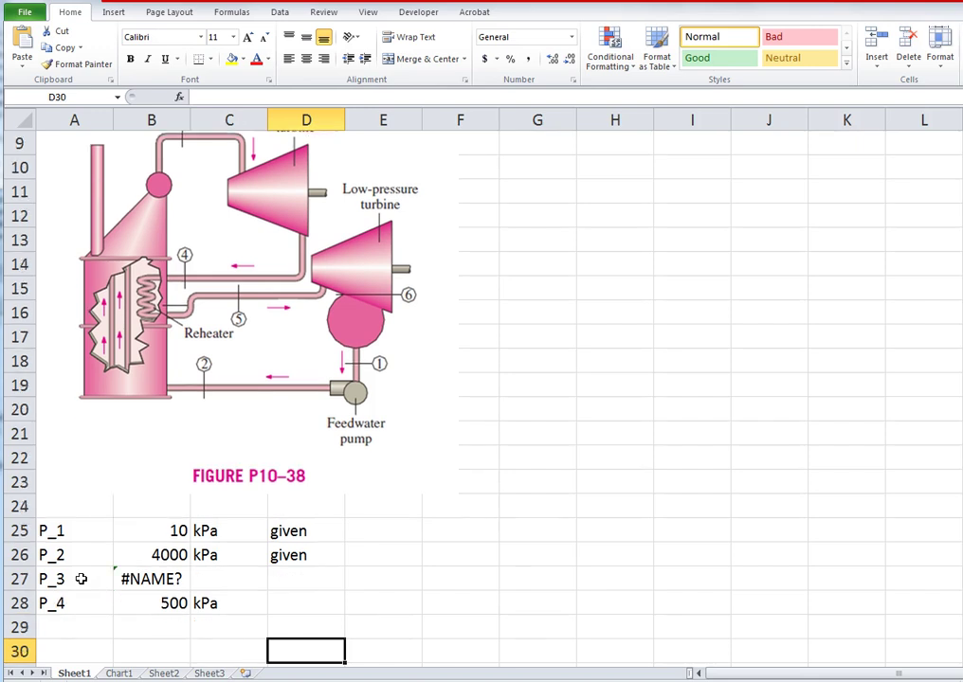
{"action": "key", "text": "Left"}
{"action": "key", "text": "Left"}
{"action": "key", "text": "Left"}
{"action": "key", "text": "Up"}
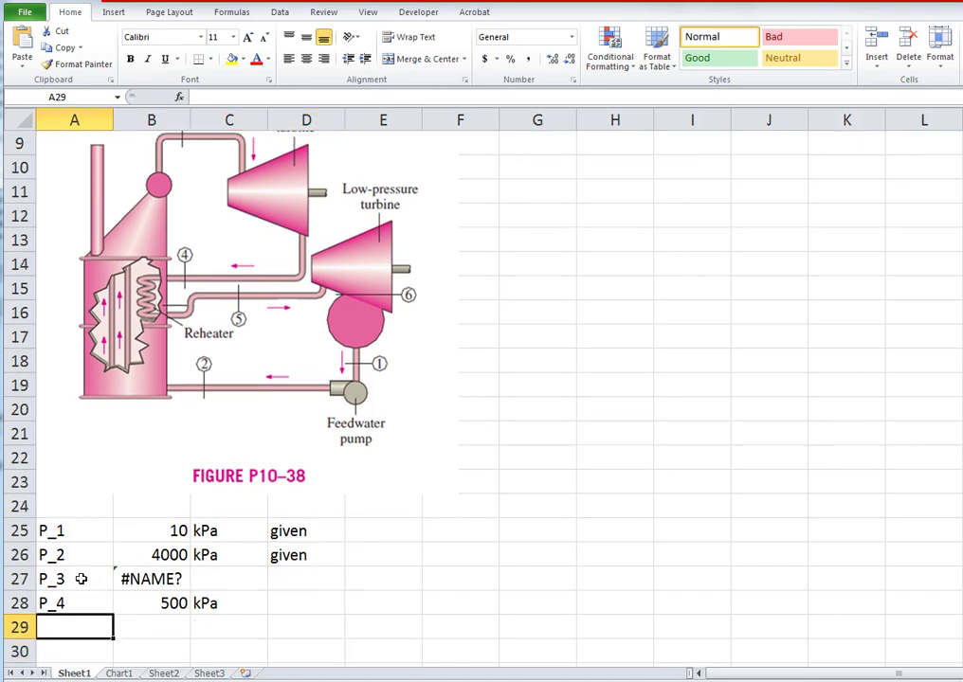
{"action": "type", "text": "P_5"}
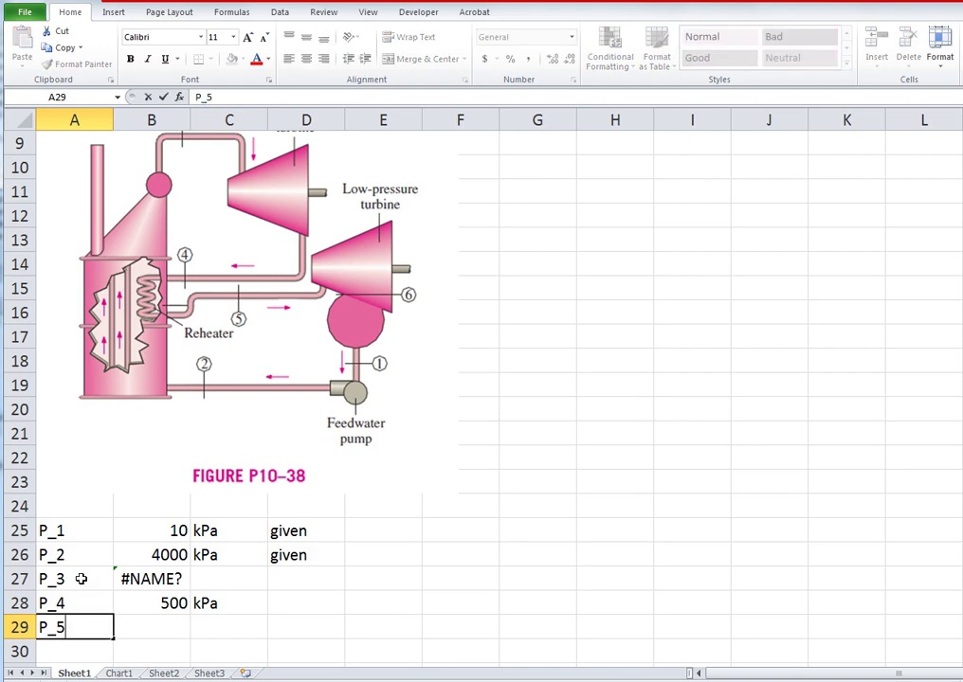
{"action": "key", "text": "Tab"}
{"action": "type", "text": "=P_"}
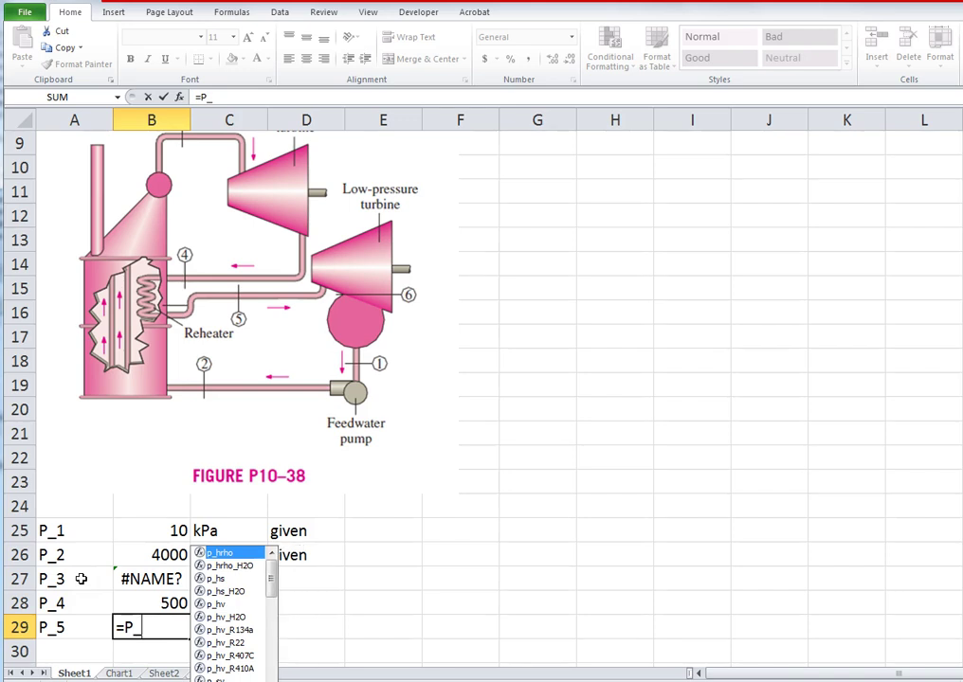
{"action": "type", "text": "4"}
{"action": "key", "text": "Return"}
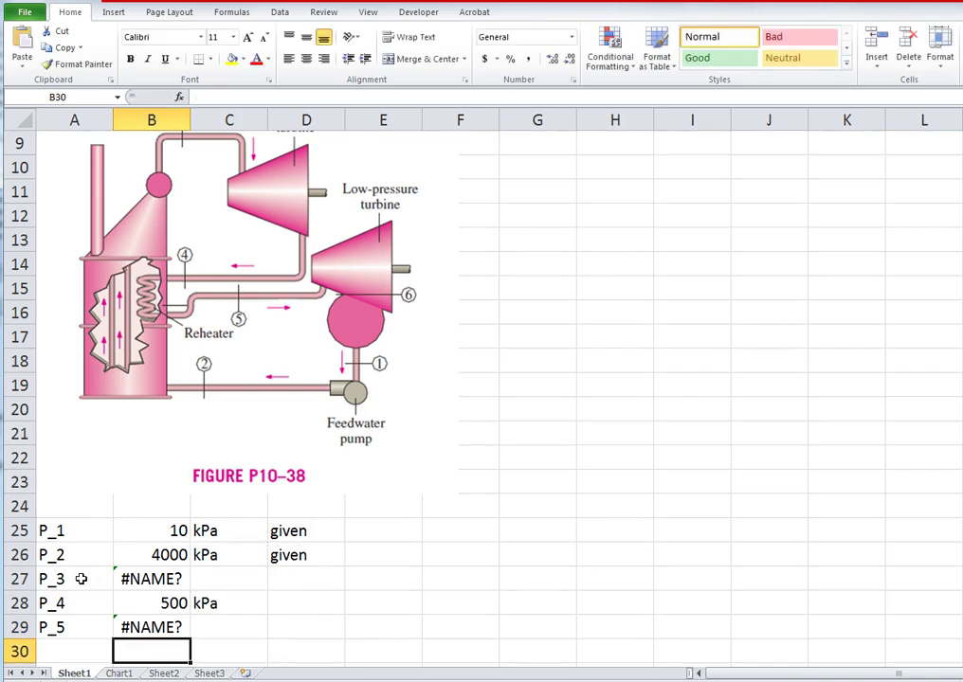
{"action": "key", "text": "Down"}
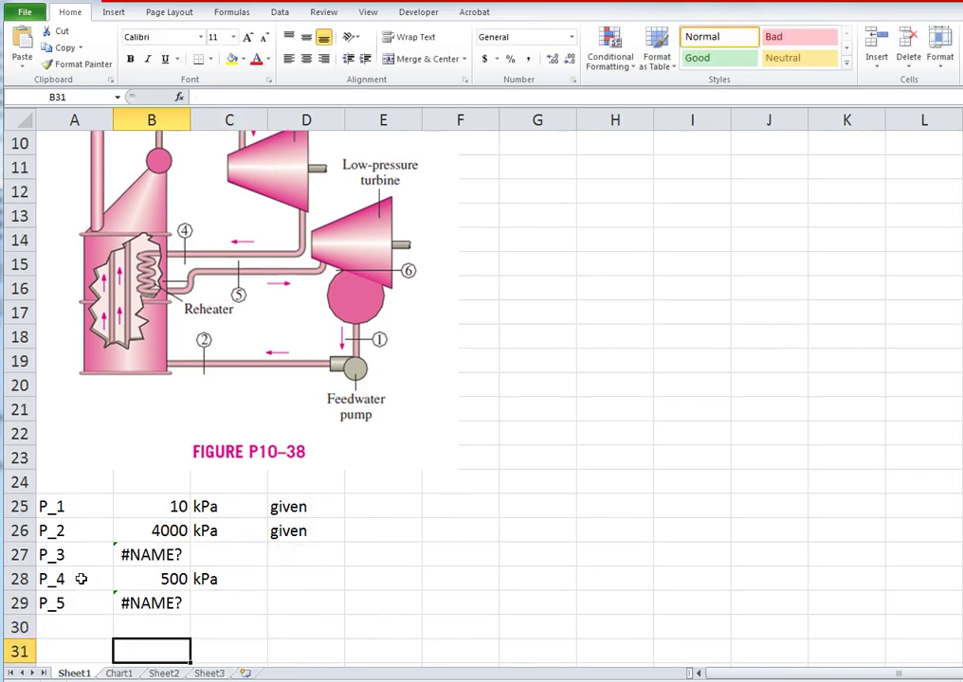
{"action": "key", "text": "Up"}
{"action": "key", "text": "Left"}
{"action": "type", "text": "P_"}
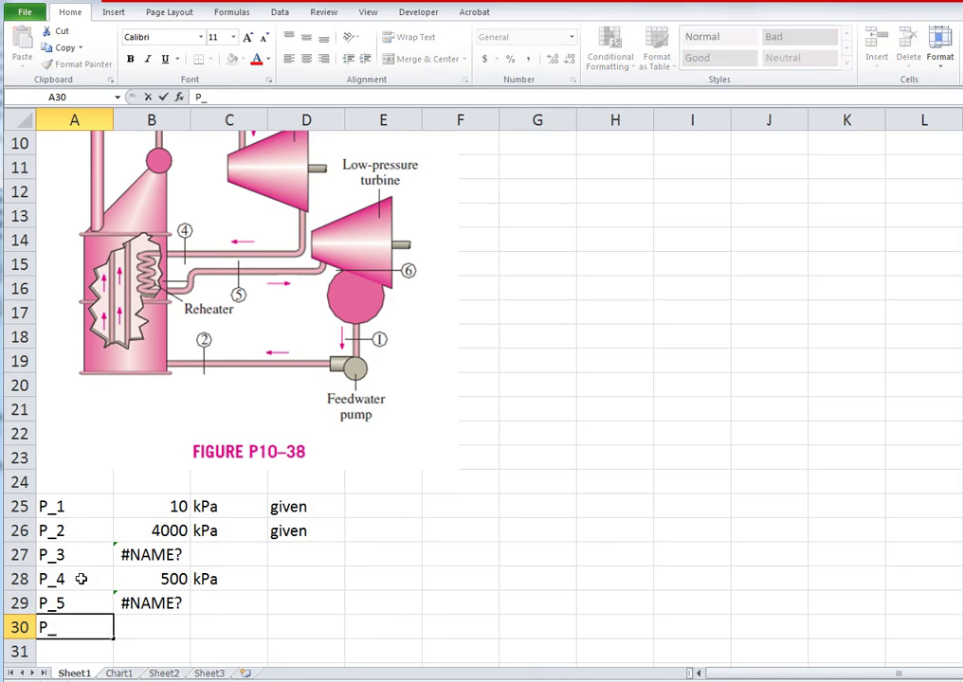
{"action": "type", "text": "6"}
{"action": "key", "text": "Tab"}
{"action": "type", "text": "=P_1"}
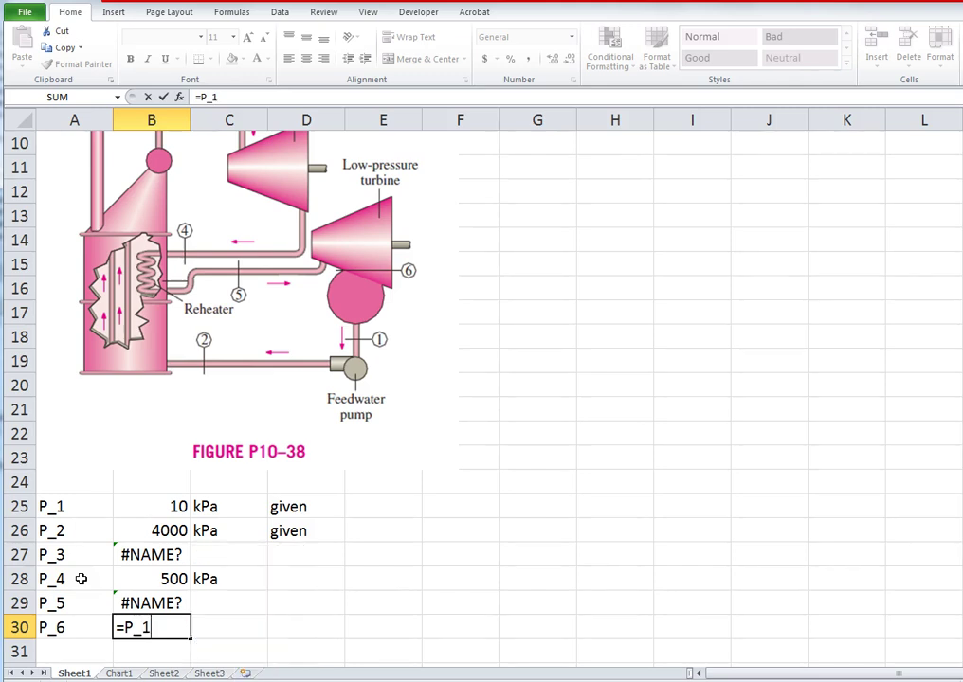
{"action": "key", "text": "Return"}
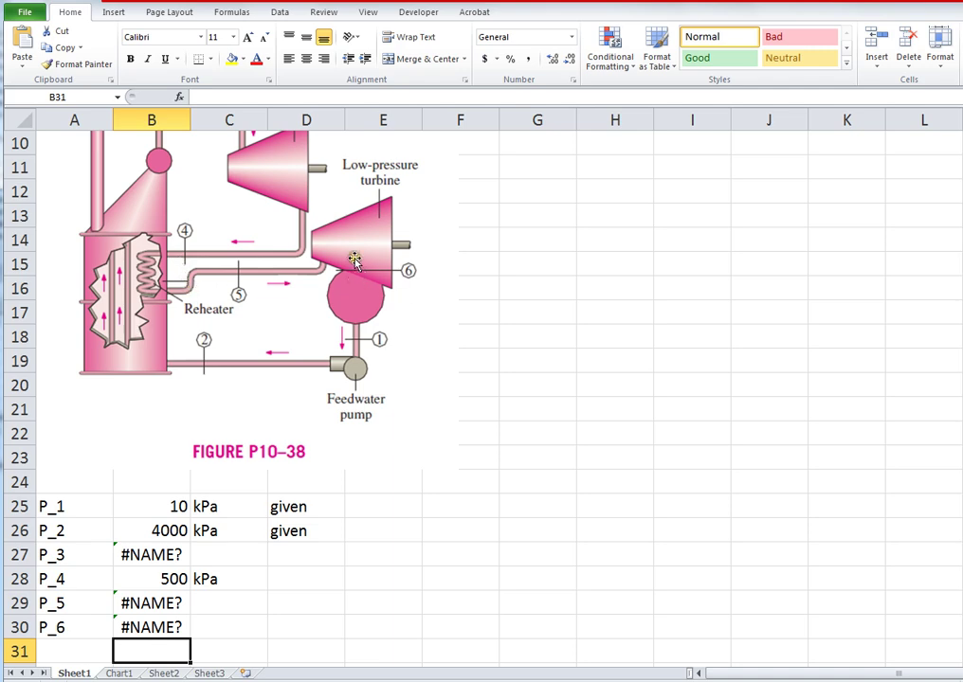
{"action": "scroll", "coordinate": [79, 650], "scroll_direction": "down", "scroll_amount": 2}
Enter qualities x_4 and x_6 as 90% in rows 31–32.
{"action": "left_click", "coordinate": [70, 511]}
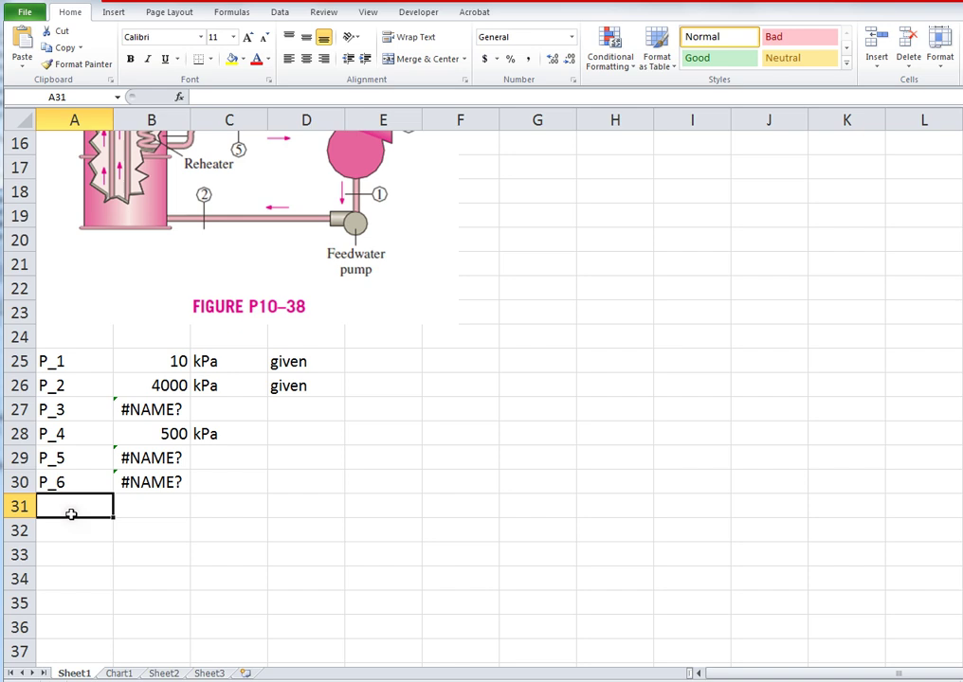
{"action": "type", "text": "x_4"}
{"action": "key", "text": "Tab"}
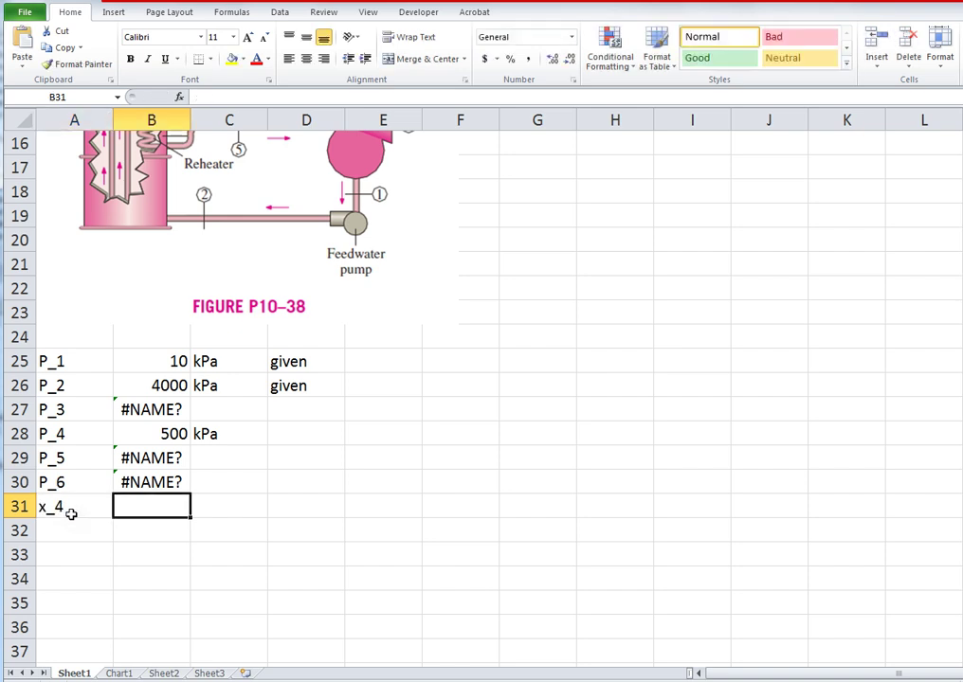
{"action": "type", "text": "90%"}
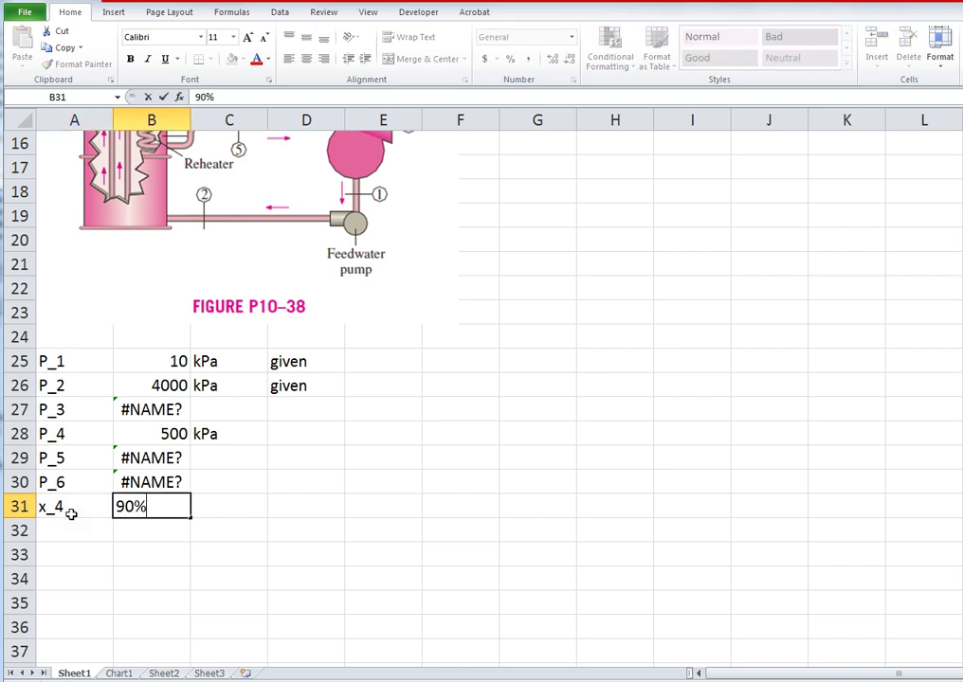
{"action": "key", "text": "Return"}
{"action": "type", "text": "x_6"}
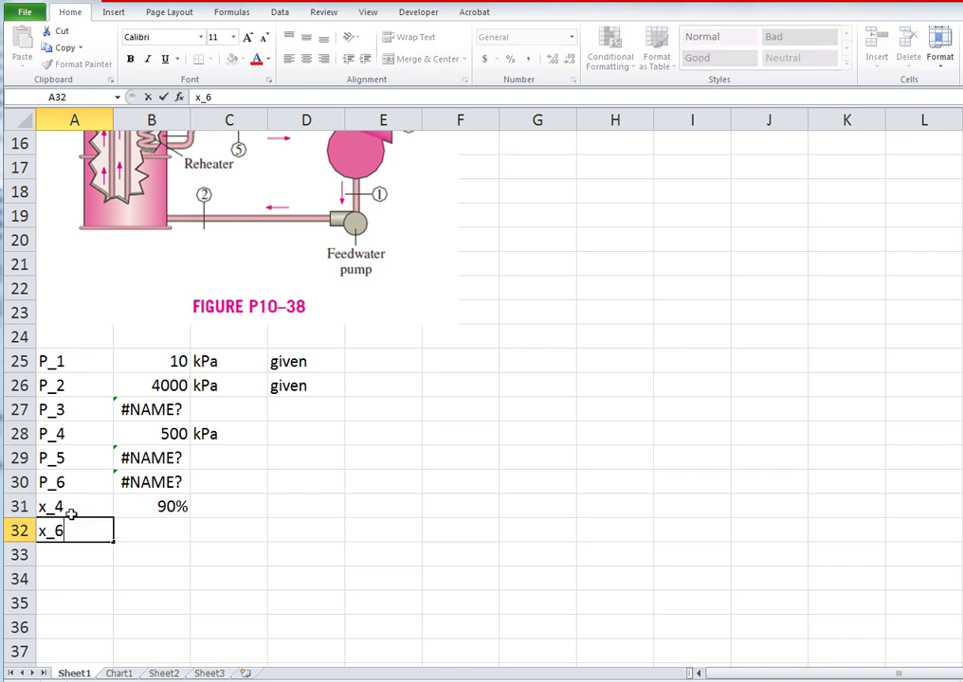
{"action": "key", "text": "Tab"}
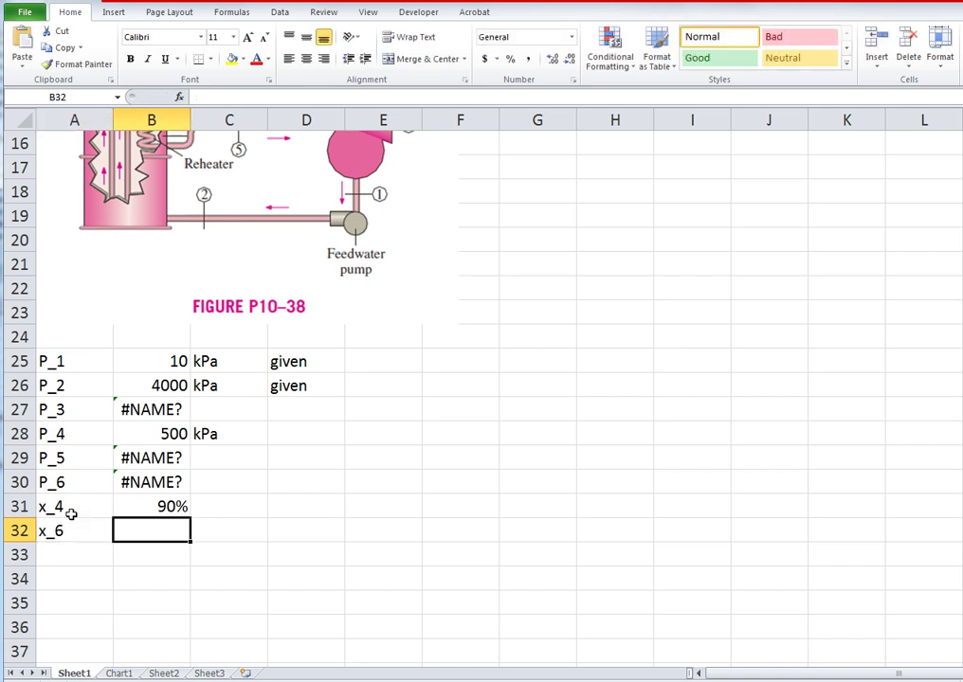
{"action": "type", "text": "90%"}
{"action": "key", "text": "Return"}
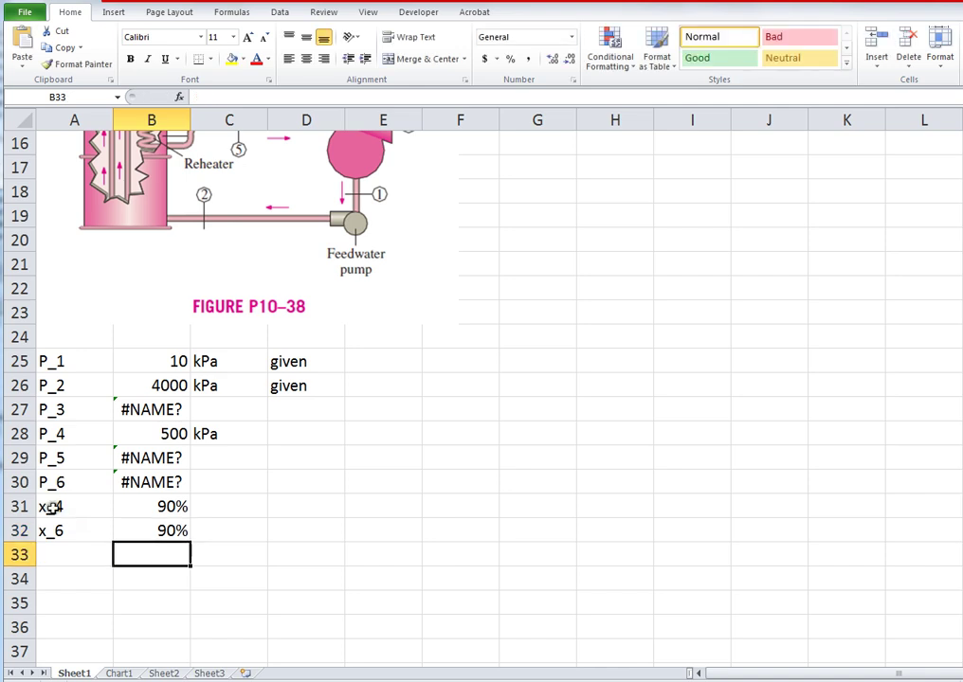
Create names for A25:B32 values from their left-column labels.
{"action": "left_click_drag", "start_coordinate": [46, 363], "coordinate": [139, 531]}
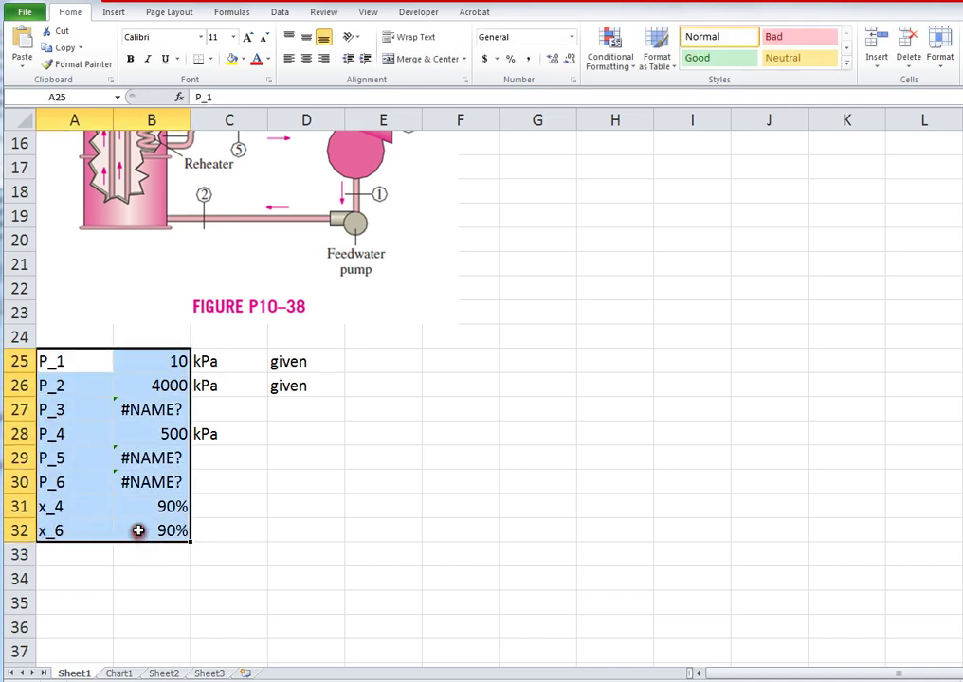
{"action": "left_click", "coordinate": [232, 11]}
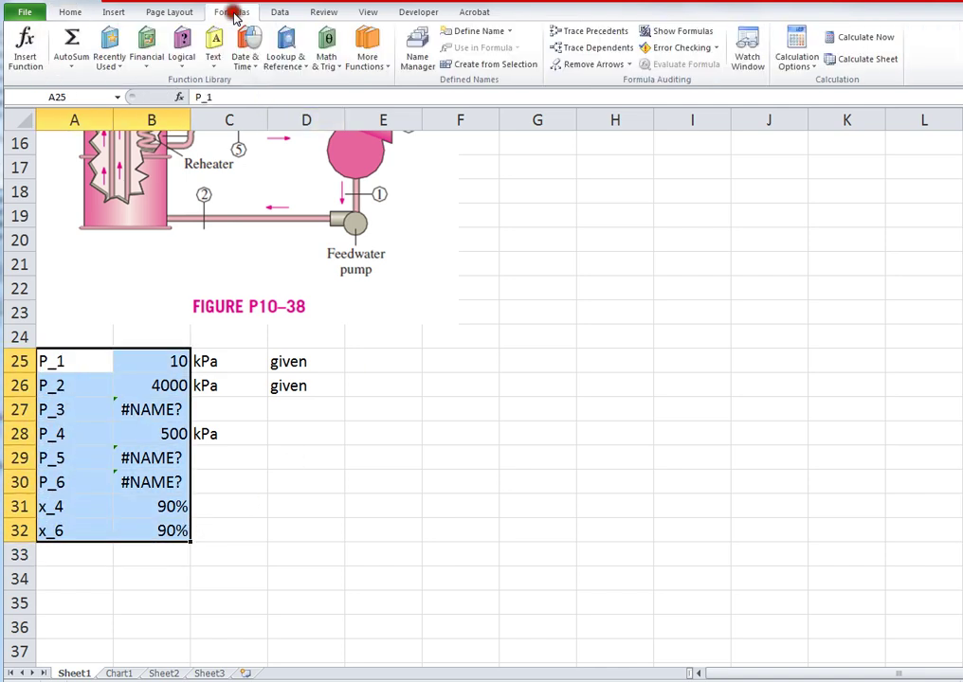
{"action": "left_click", "coordinate": [481, 68]}
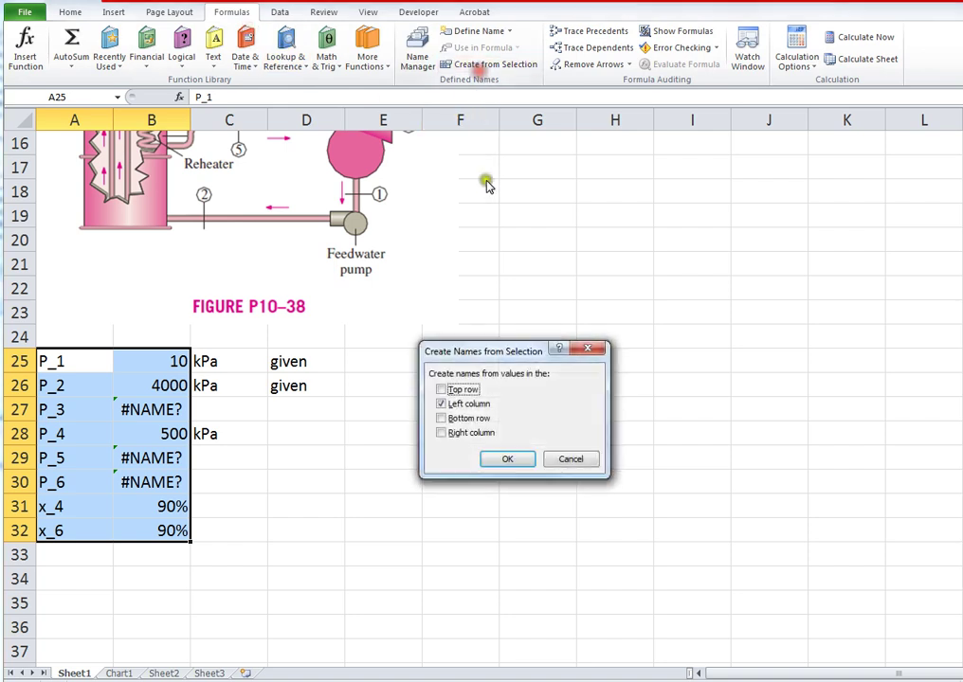
{"action": "left_click", "coordinate": [507, 459]}
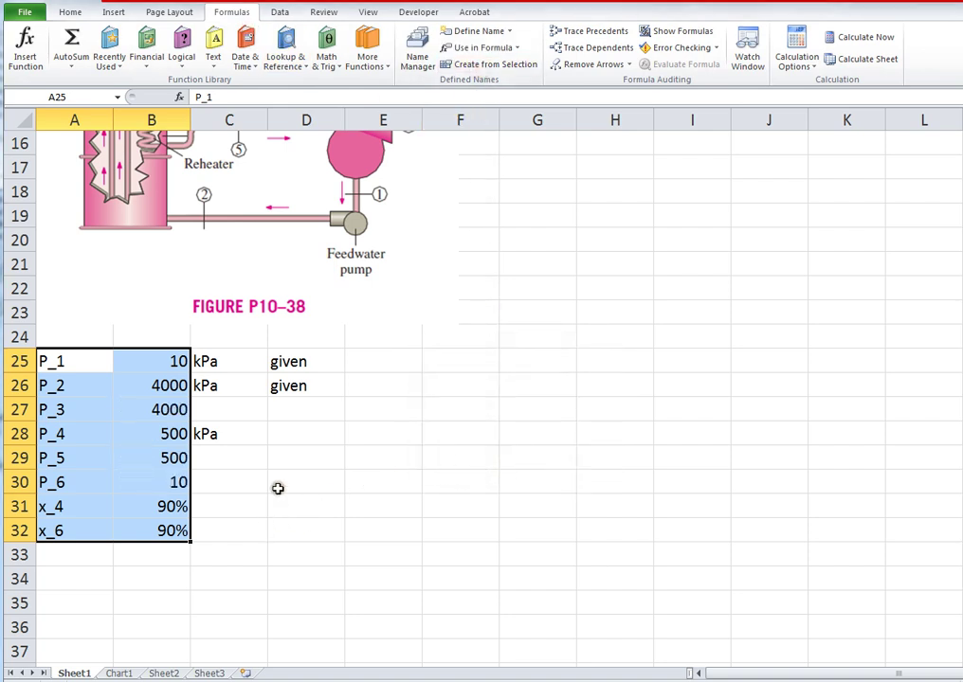
Copy the given note to P_4 and P_5, and fill kPa down C27:C30.
{"action": "left_click_drag", "start_coordinate": [296, 362], "coordinate": [345, 400]}
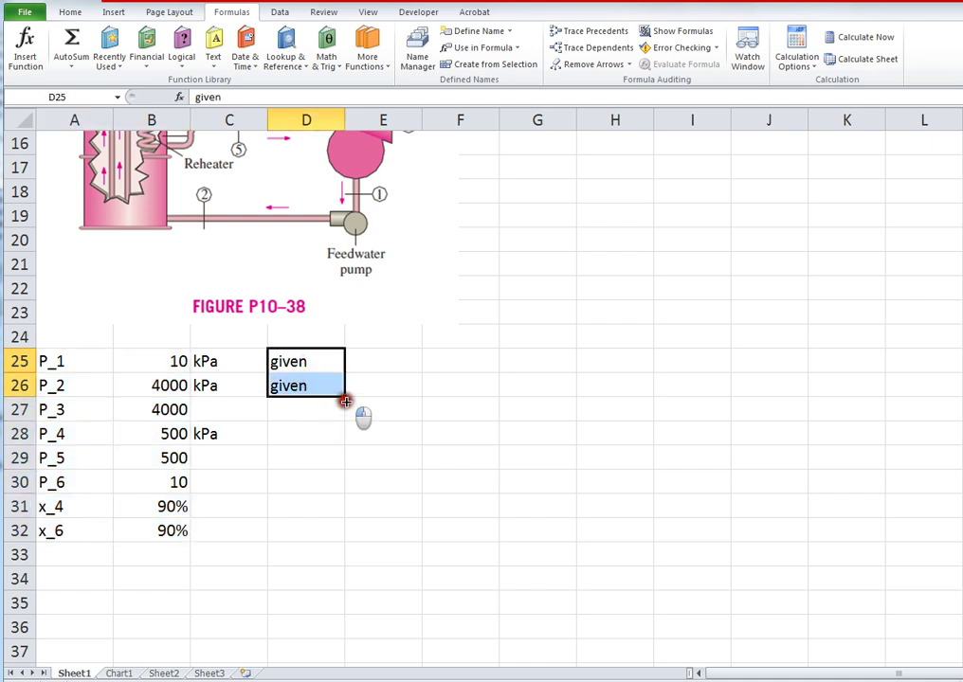
{"action": "left_click", "coordinate": [322, 391]}
{"action": "key", "text": "ctrl+c"}
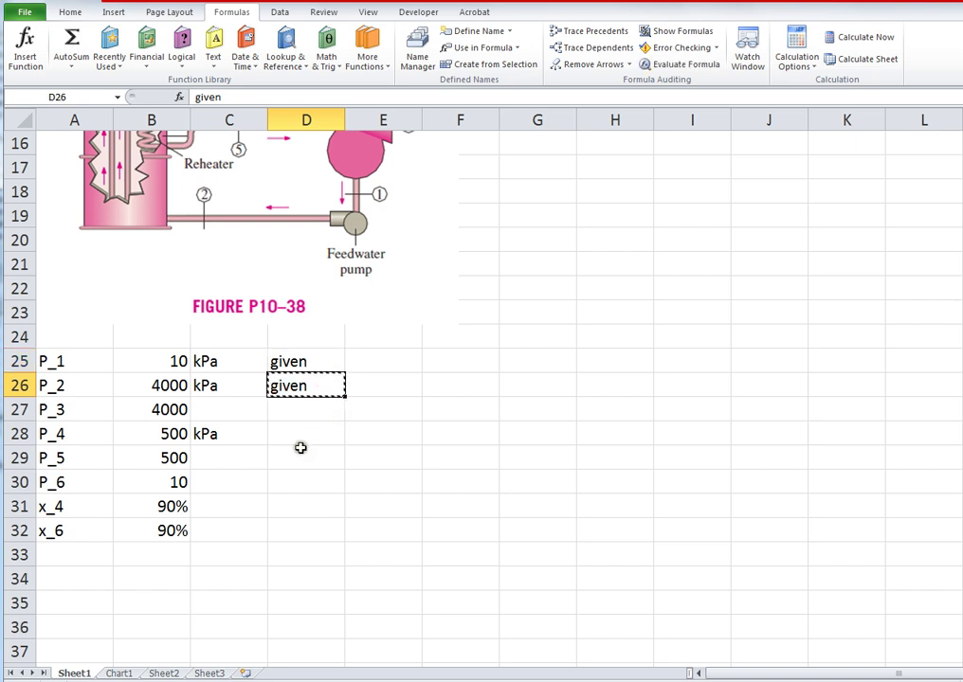
{"action": "left_click", "coordinate": [301, 449]}
{"action": "key", "text": "ctrl+v"}
{"action": "left_click", "coordinate": [304, 436]}
{"action": "key", "text": "ctrl+v"}
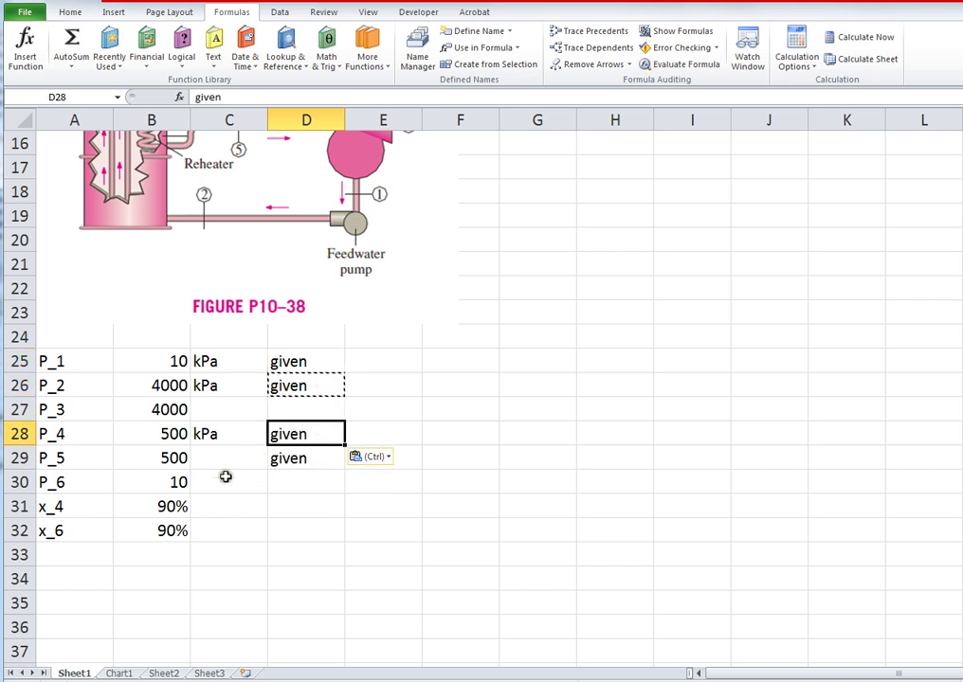
{"action": "left_click", "coordinate": [229, 388]}
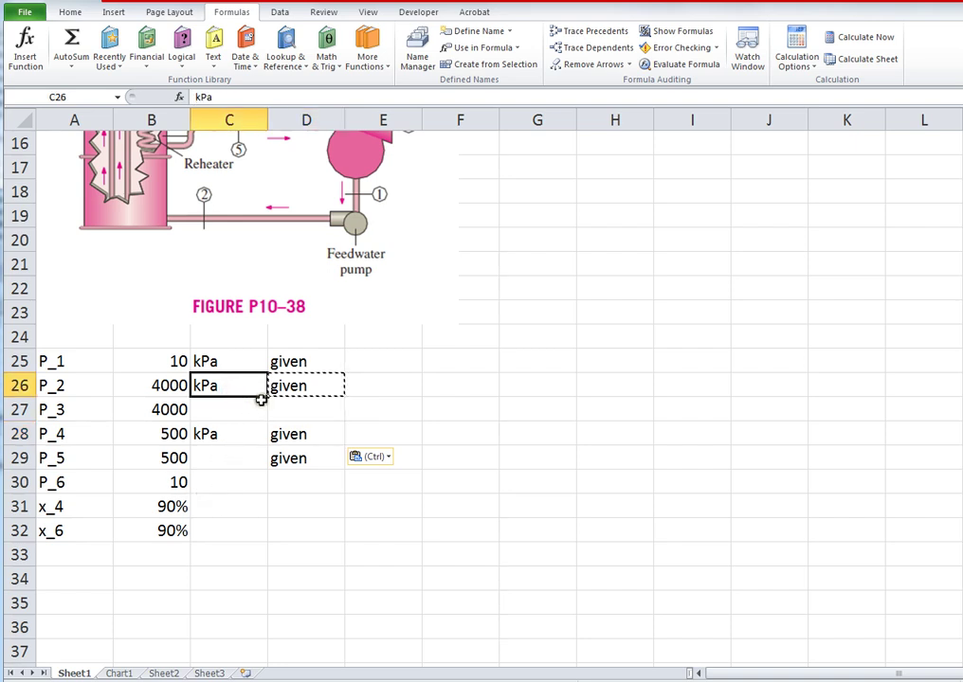
{"action": "left_click_drag", "start_coordinate": [266, 396], "coordinate": [263, 492]}
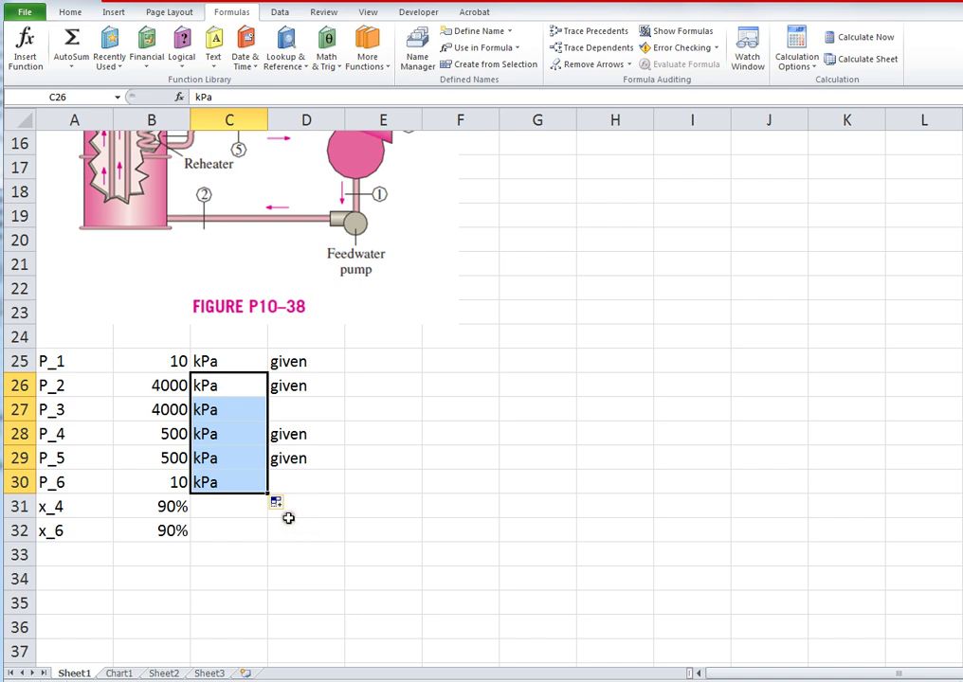
Enter h_1 as =hL_p_H2O(P_1) with unit kJ/kg in row 34.
{"action": "left_click", "coordinate": [77, 580]}
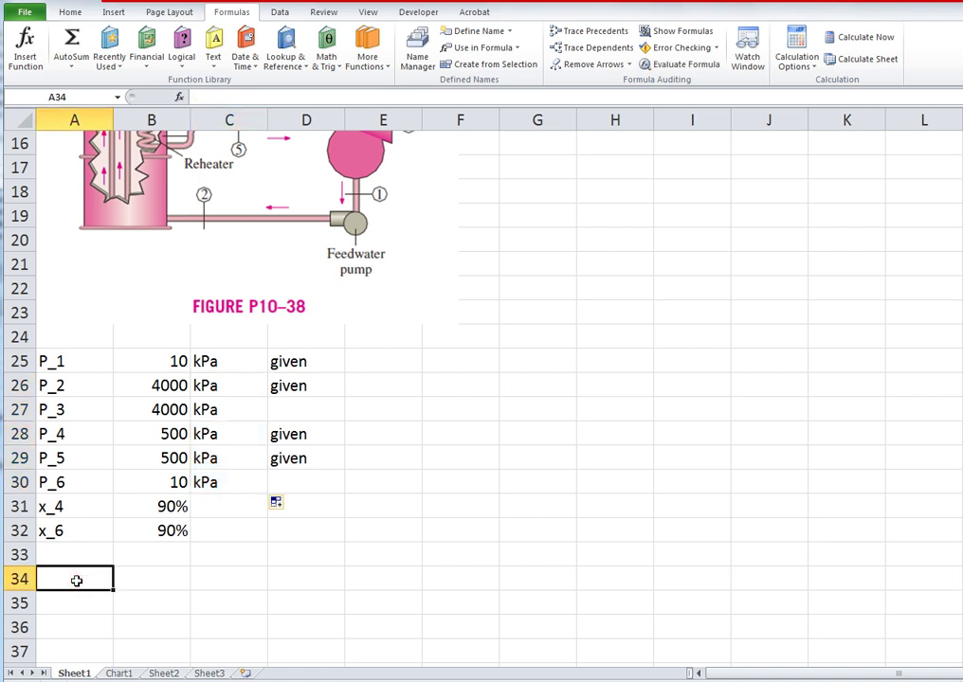
{"action": "type", "text": "h"}
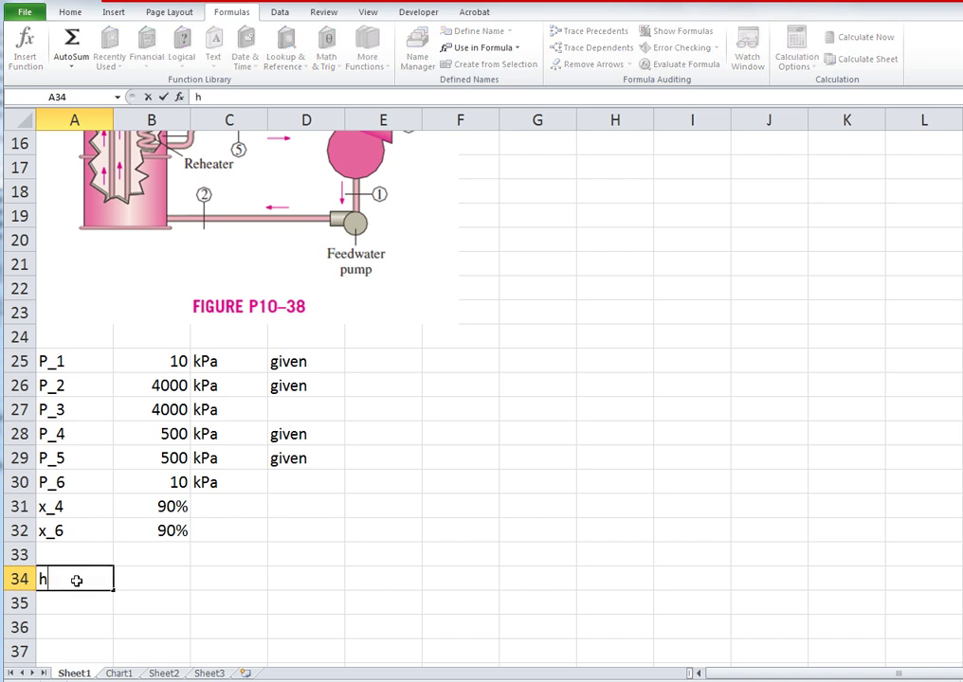
{"action": "type", "text": "_1"}
{"action": "key", "text": "Tab"}
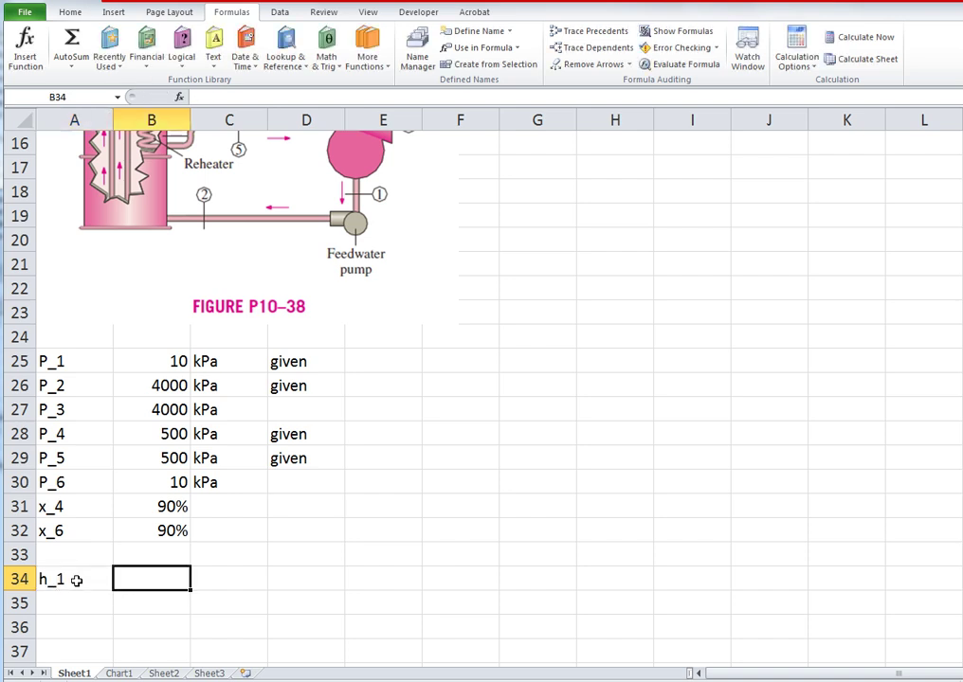
{"action": "type", "text": "=h"}
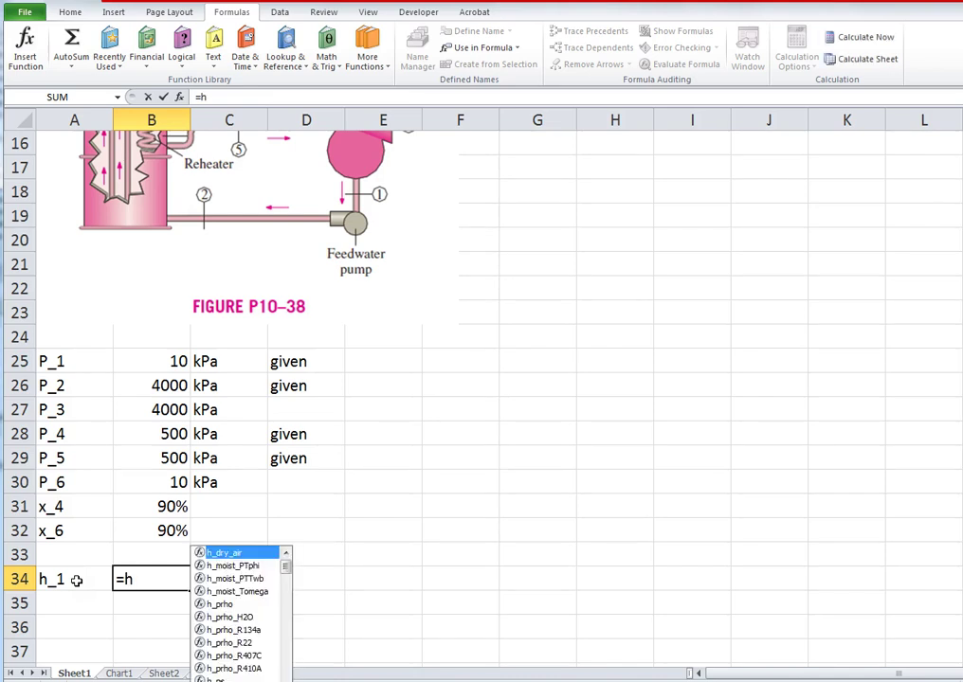
{"action": "type", "text": "L_"}
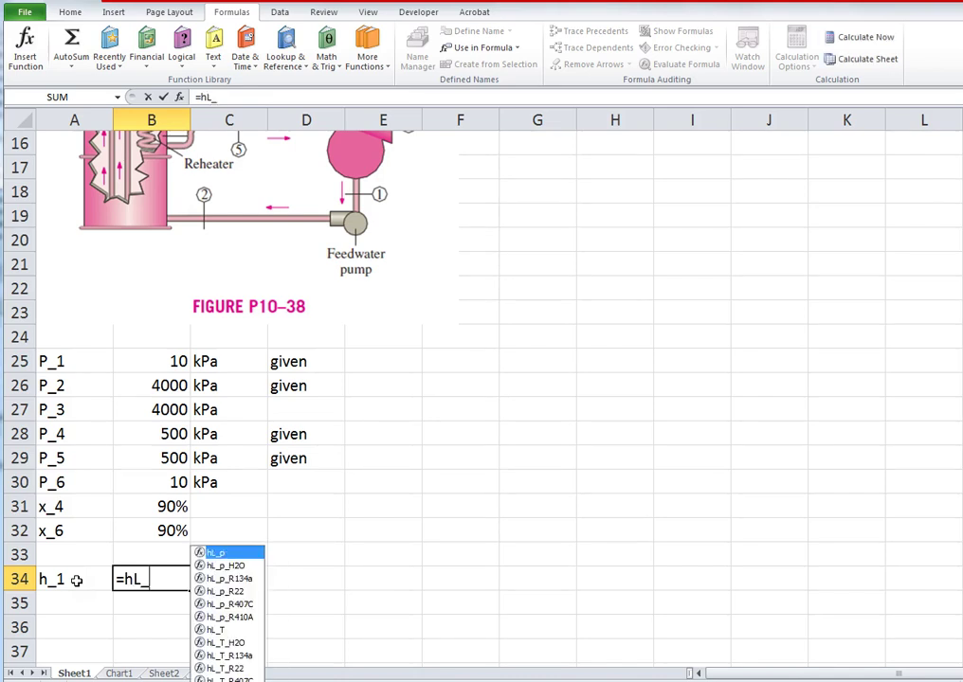
{"action": "type", "text": "p_H"}
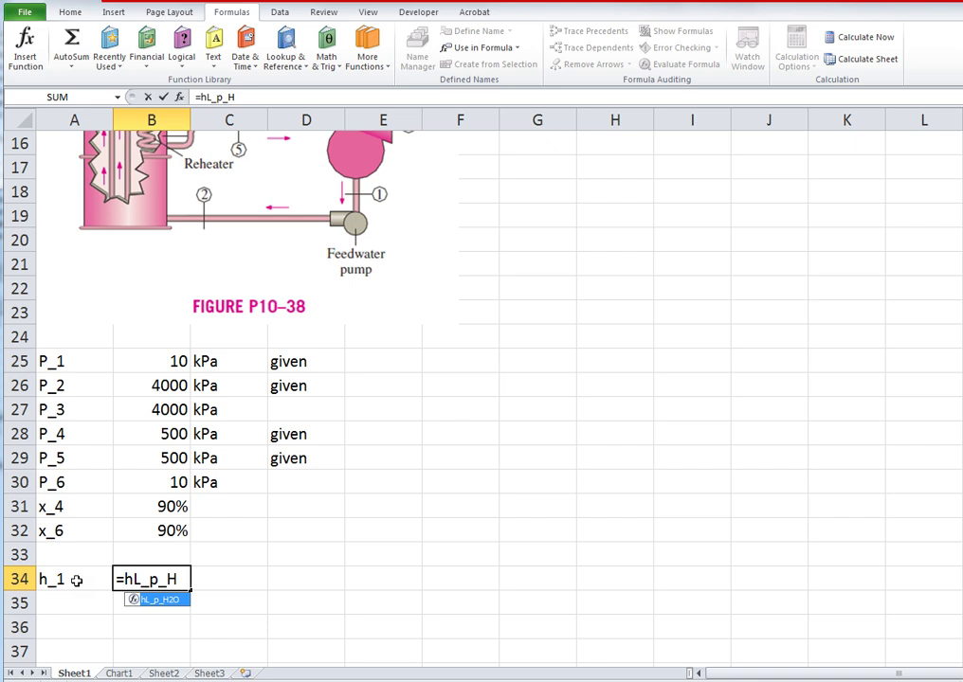
{"action": "type", "text": "2O(P_1"}
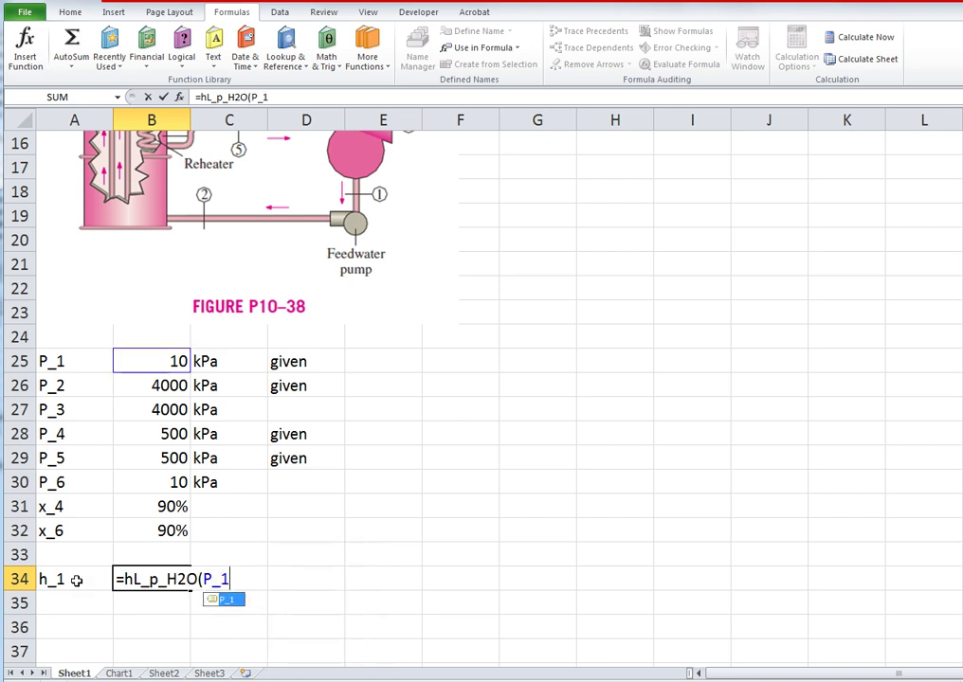
{"action": "type", "text": ")"}
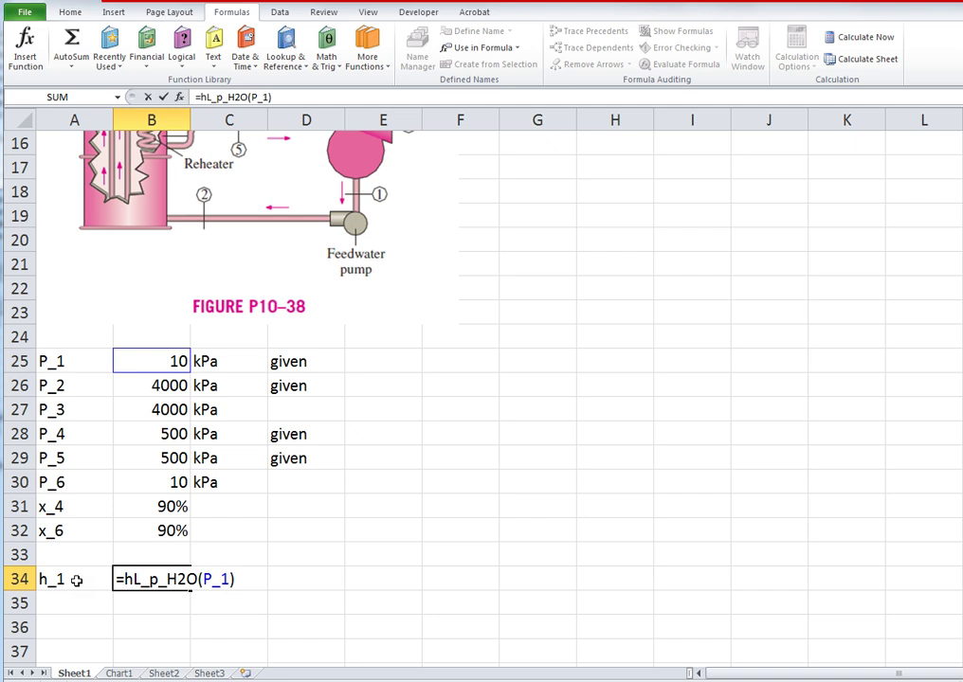
{"action": "key", "text": "Return"}
{"action": "key", "text": "Up"}
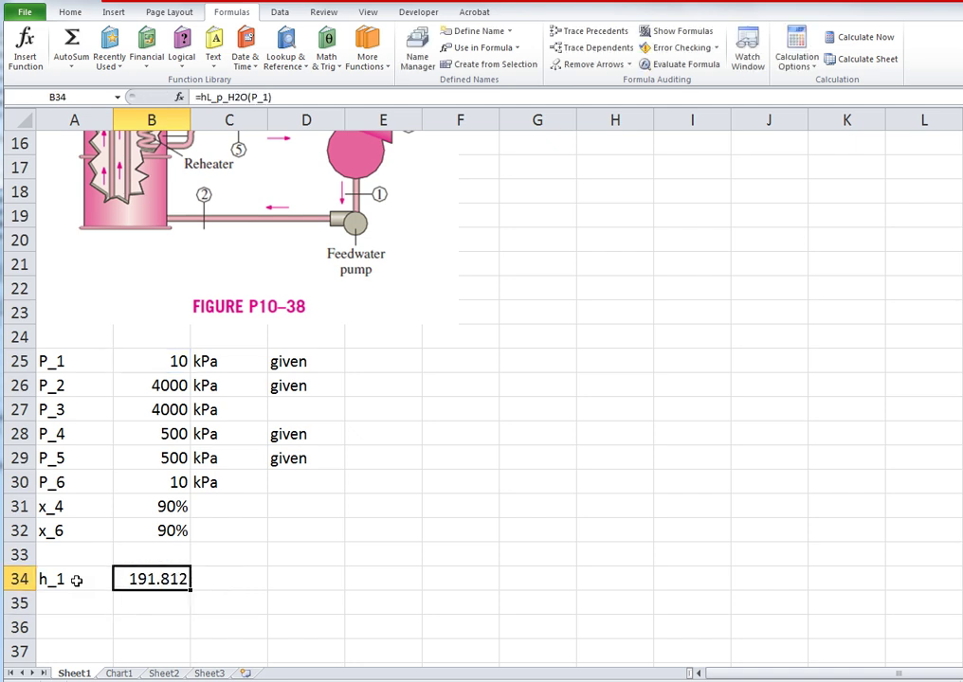
{"action": "key", "text": "Right"}
{"action": "type", "text": "l"}
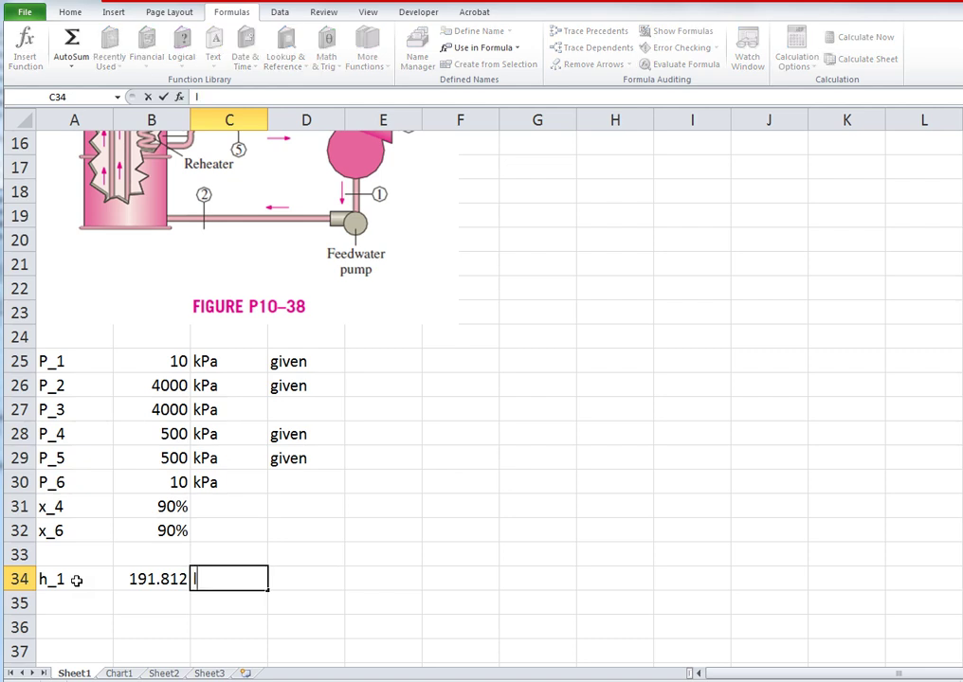
{"action": "key", "text": "BackSpace"}
{"action": "key", "text": "BackSpace"}
{"action": "type", "text": "kJ/k"}
{"action": "key", "text": "Return"}
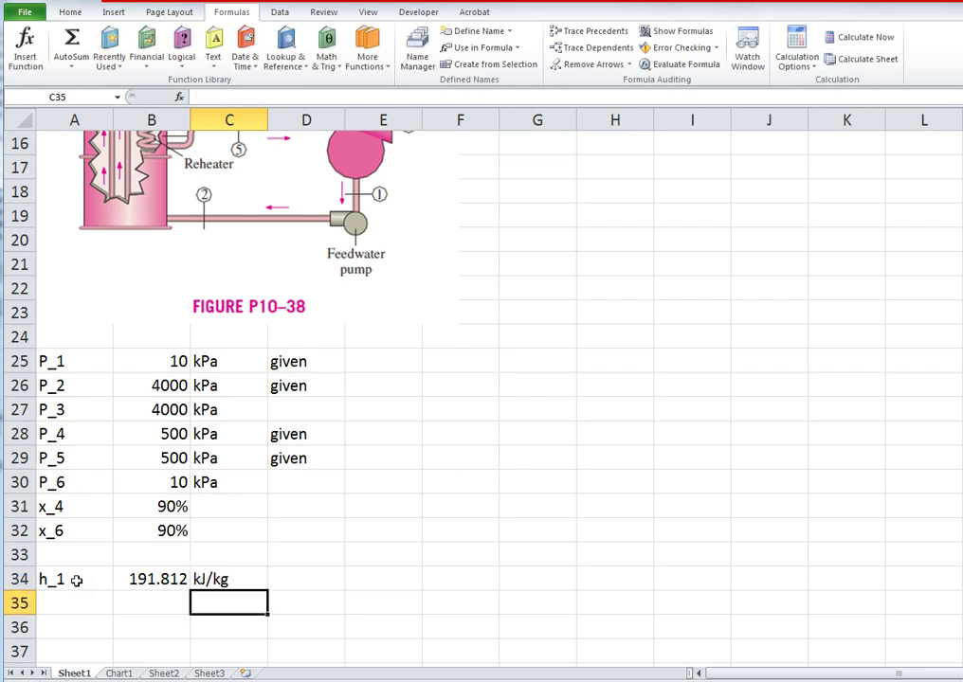
Copy the h_1 formula text into D34 as a note.
{"action": "key", "text": "Up"}
{"action": "key", "text": "Left"}
{"action": "key", "text": "F2"}
{"action": "key", "text": "shift+Home"}
{"action": "key", "text": "ctrl+c"}
{"action": "key", "text": "Return"}
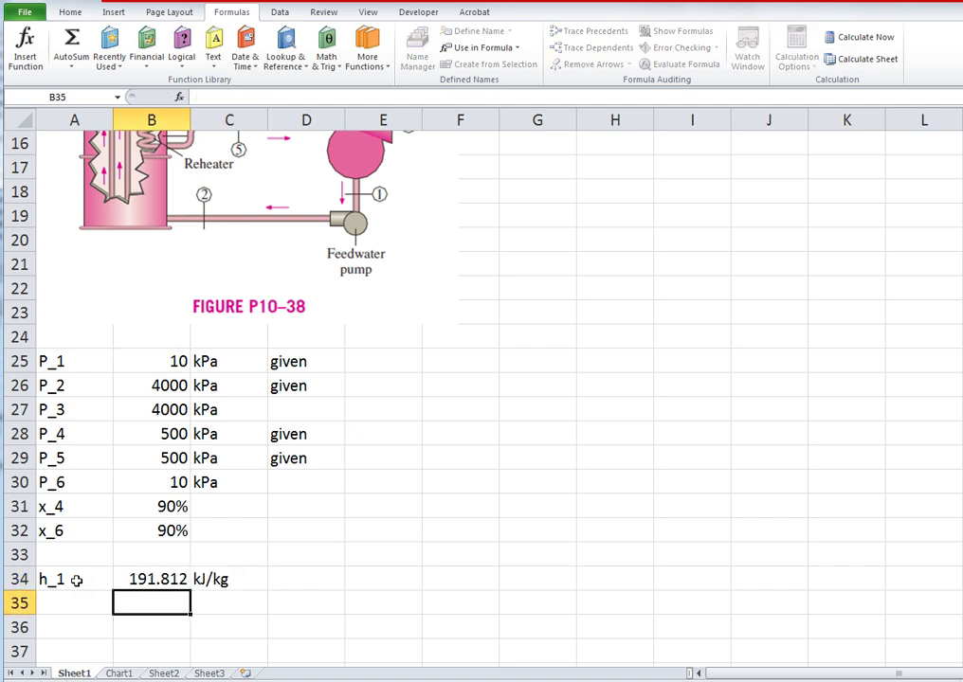
{"action": "key", "text": "Up"}
{"action": "key", "text": "Right"}
{"action": "key", "text": "Right"}
{"action": "key", "text": "ctrl+v"}
{"action": "key", "text": "Return"}
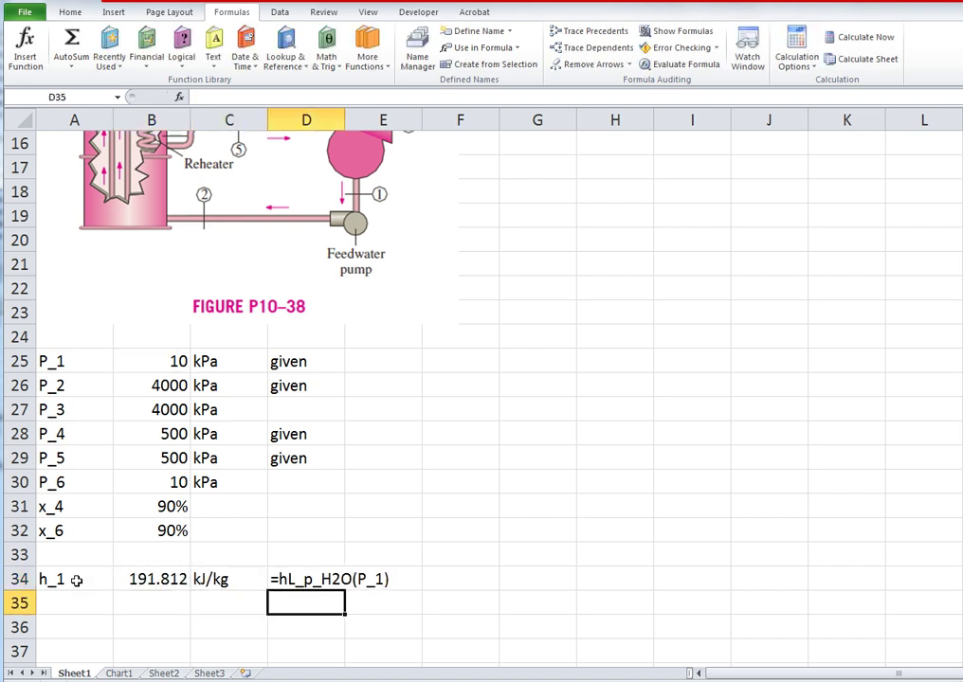
{"action": "key", "text": "Left"}
{"action": "key", "text": "Left"}
{"action": "key", "text": "Left"}
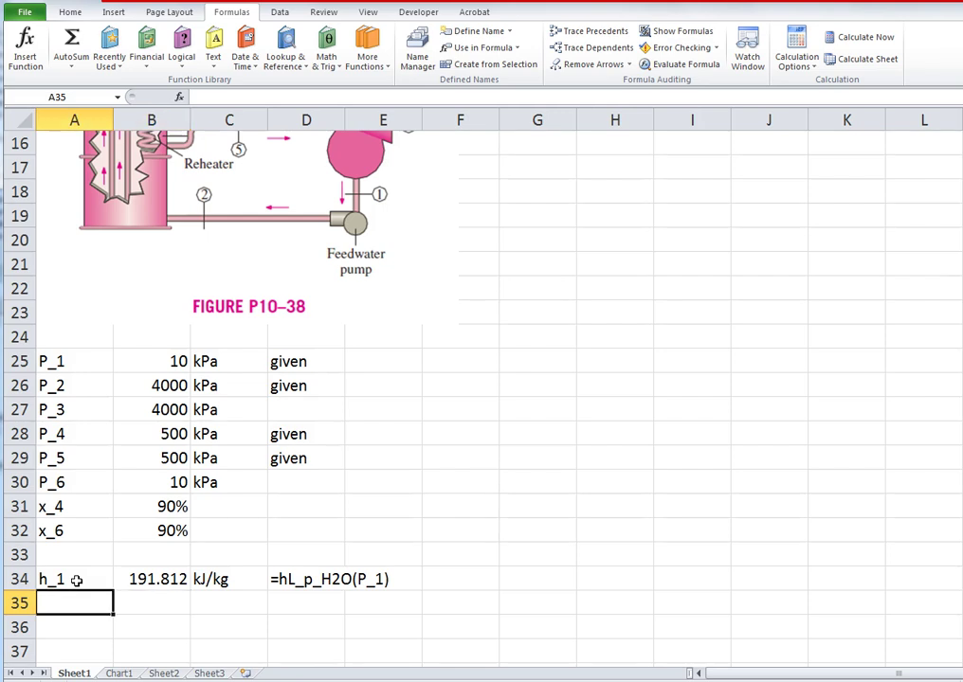
Copy the h_1 row to row 35 and change it to s_1 = sL_p_H2O(P_1).
{"action": "left_click", "coordinate": [75, 581]}
{"action": "key", "text": "shift+Right"}
{"action": "key", "text": "ctrl+c"}
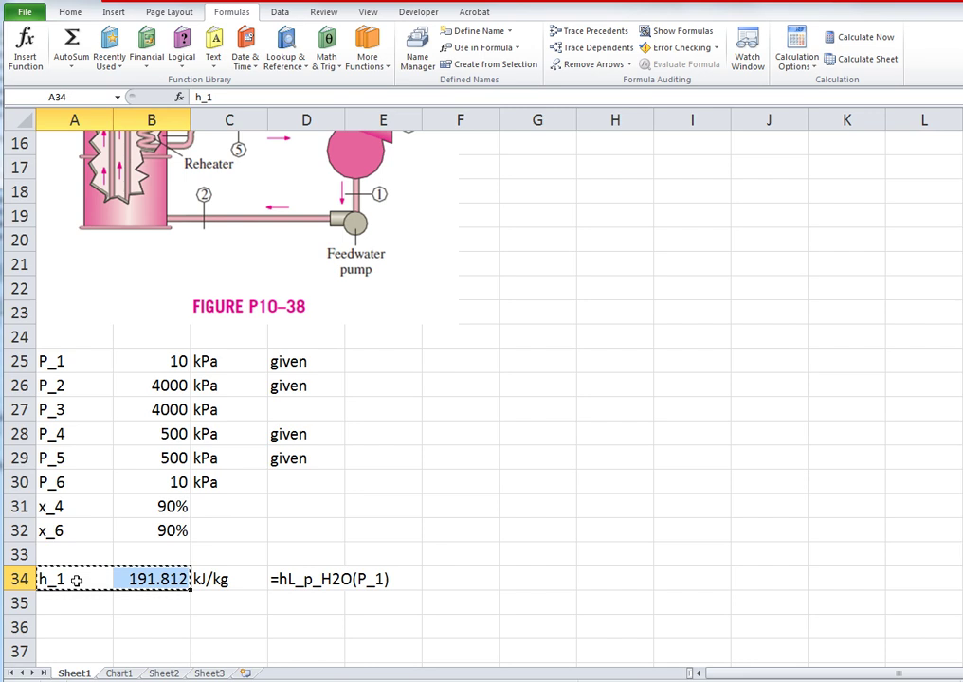
{"action": "key", "text": "Down"}
{"action": "key", "text": "ctrl+v"}
{"action": "key", "text": "F2"}
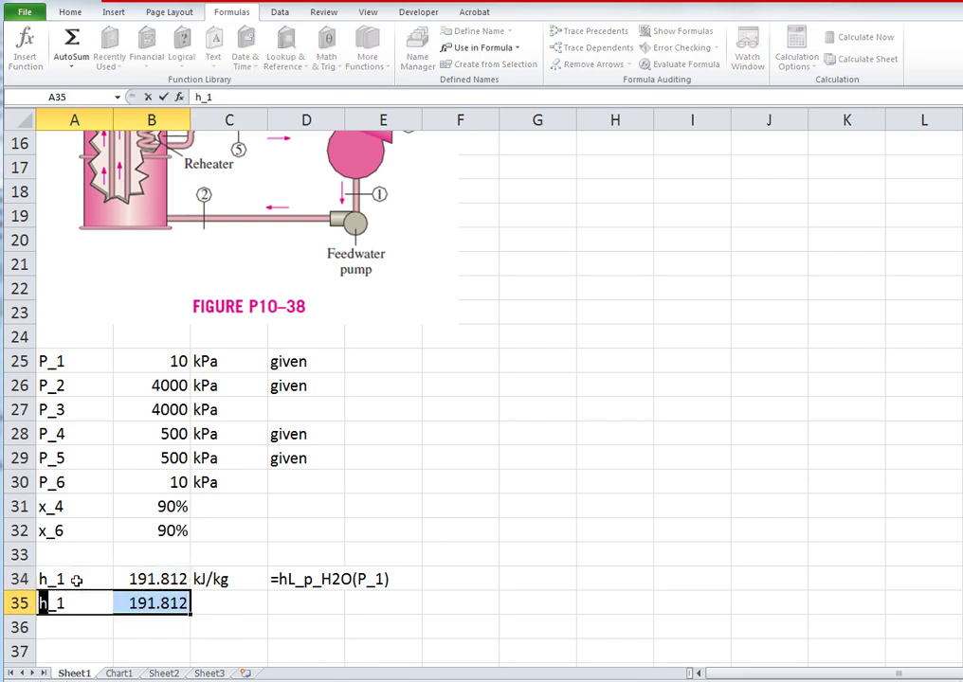
{"action": "type", "text": "s"}
{"action": "key", "text": "Return"}
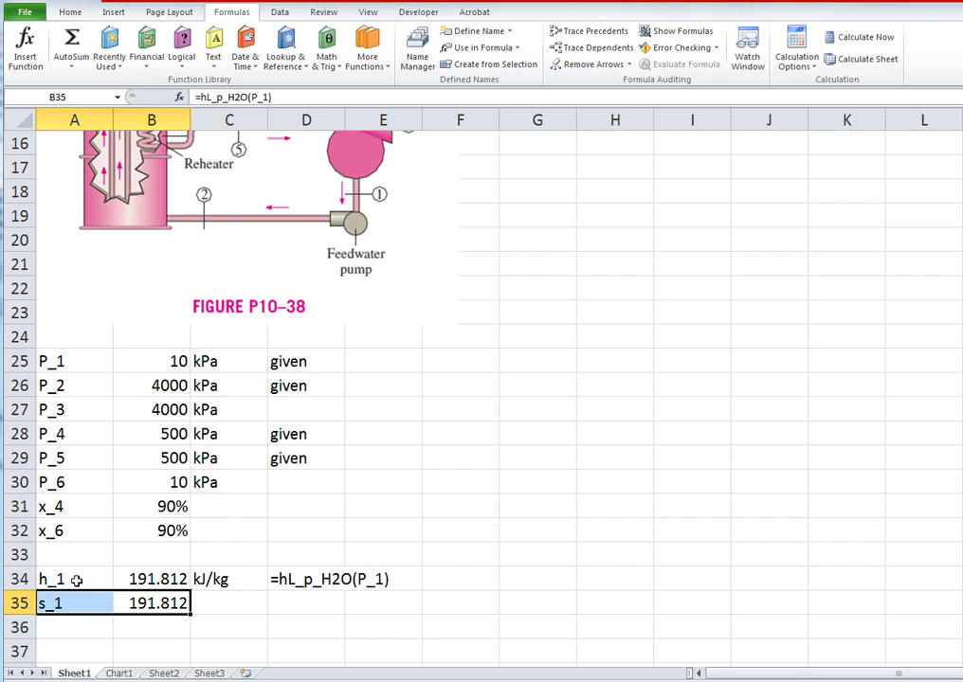
{"action": "key", "text": "Right"}
{"action": "key", "text": "Left"}
{"action": "key", "text": "F2"}
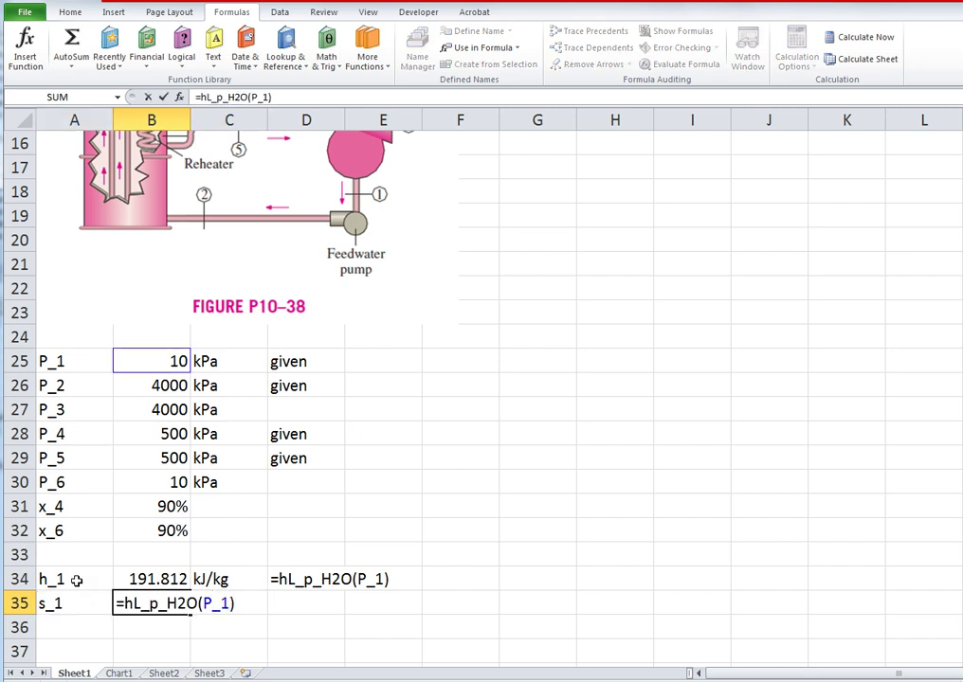
{"action": "key", "text": "Home"}
{"action": "key", "text": "Right"}
{"action": "key", "text": "Delete"}
{"action": "type", "text": "s"}
{"action": "key", "text": "Return"}
Add the kJ/kg unit for s_1 and note its formula text in D35.
{"action": "key", "text": "Up"}
{"action": "key", "text": "Right"}
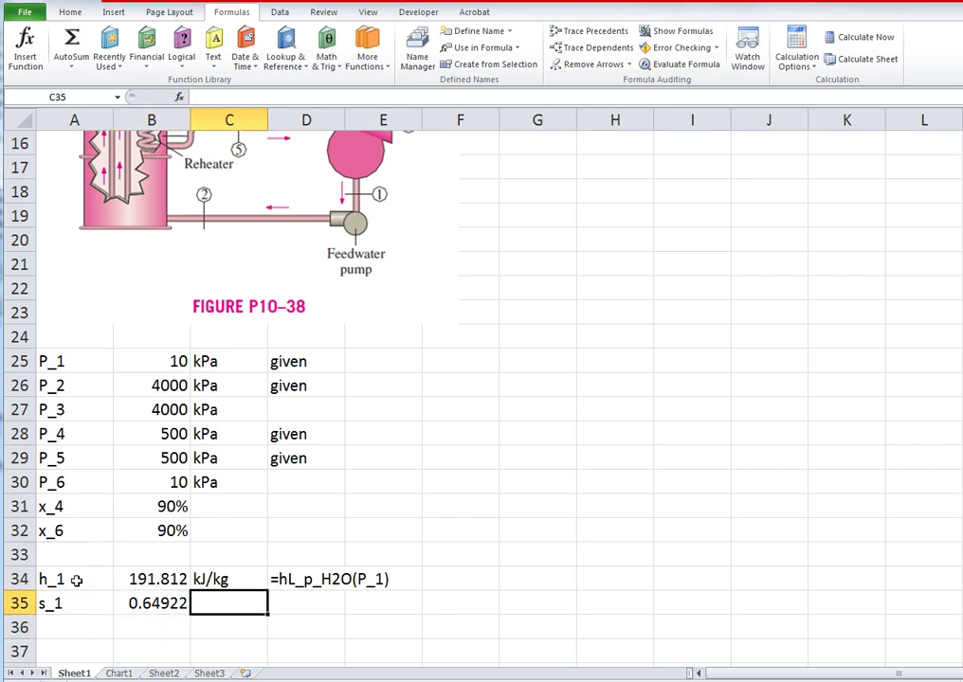
{"action": "type", "text": "kJ/kg"}
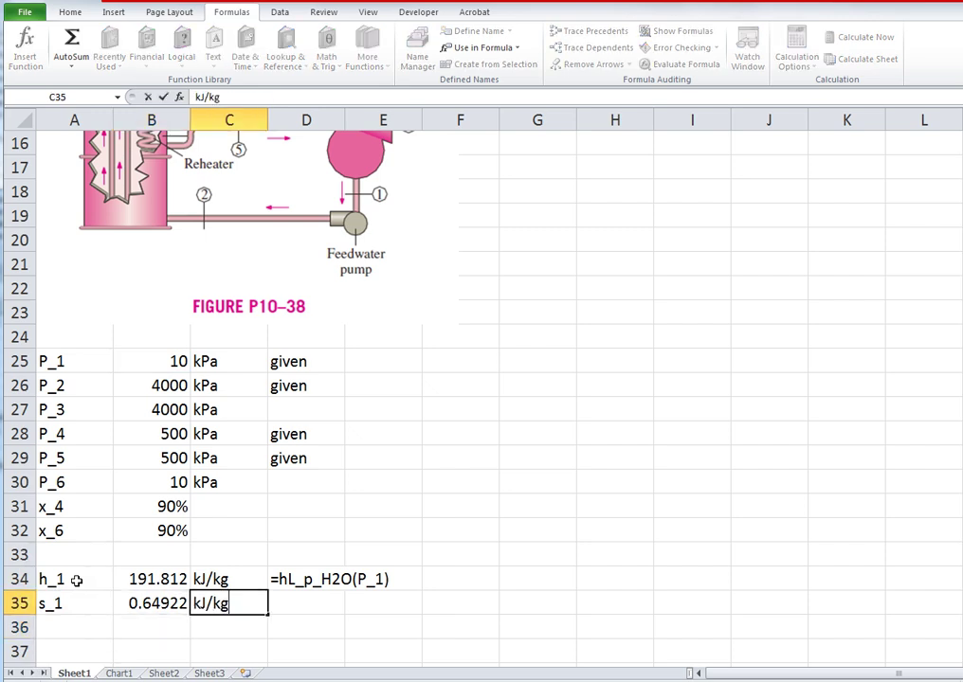
{"action": "key", "text": "Return"}
{"action": "key", "text": "Up"}
{"action": "key", "text": "Left"}
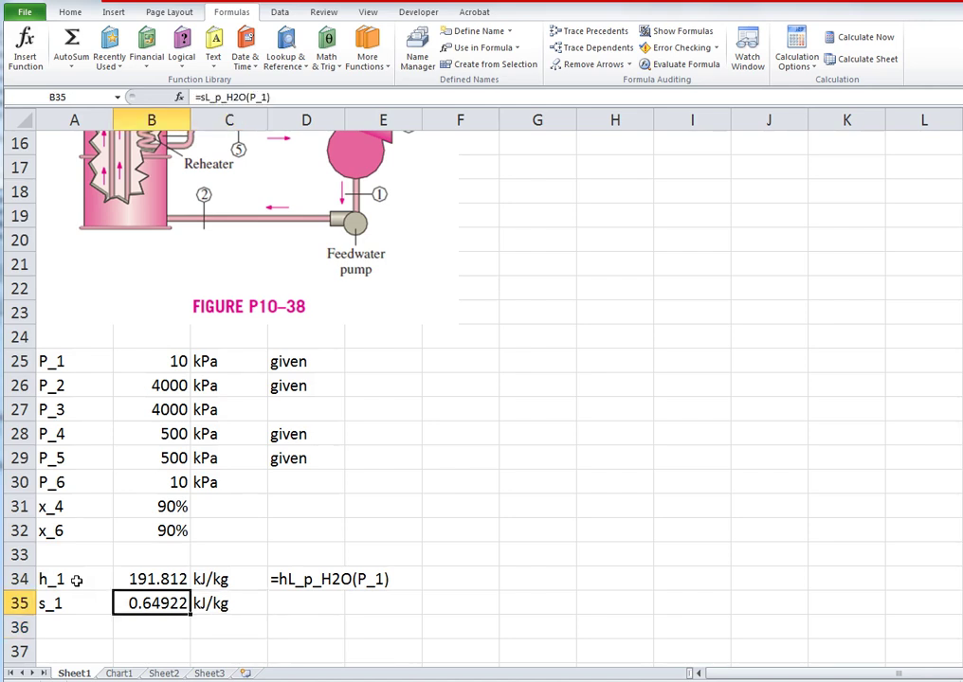
{"action": "key", "text": "F2"}
{"action": "key", "text": "shift+Home"}
{"action": "key", "text": "Return"}
{"action": "key", "text": "Up"}
{"action": "key", "text": "Right"}
{"action": "key", "text": "Right"}
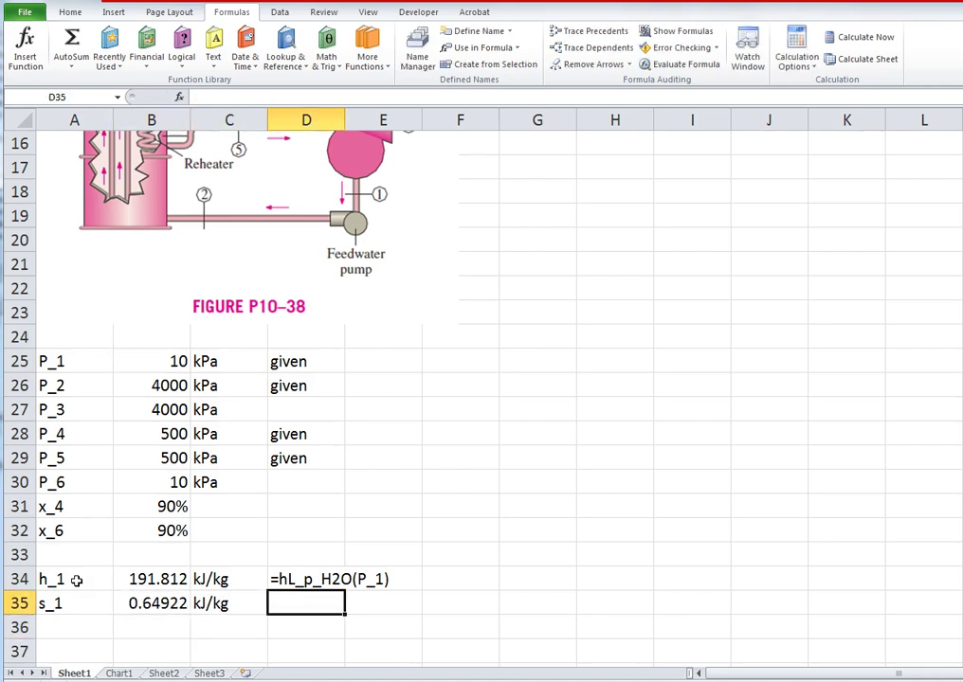
{"action": "type", "text": "'"}
{"action": "key", "text": "ctrl+v"}
{"action": "key", "text": "Return"}
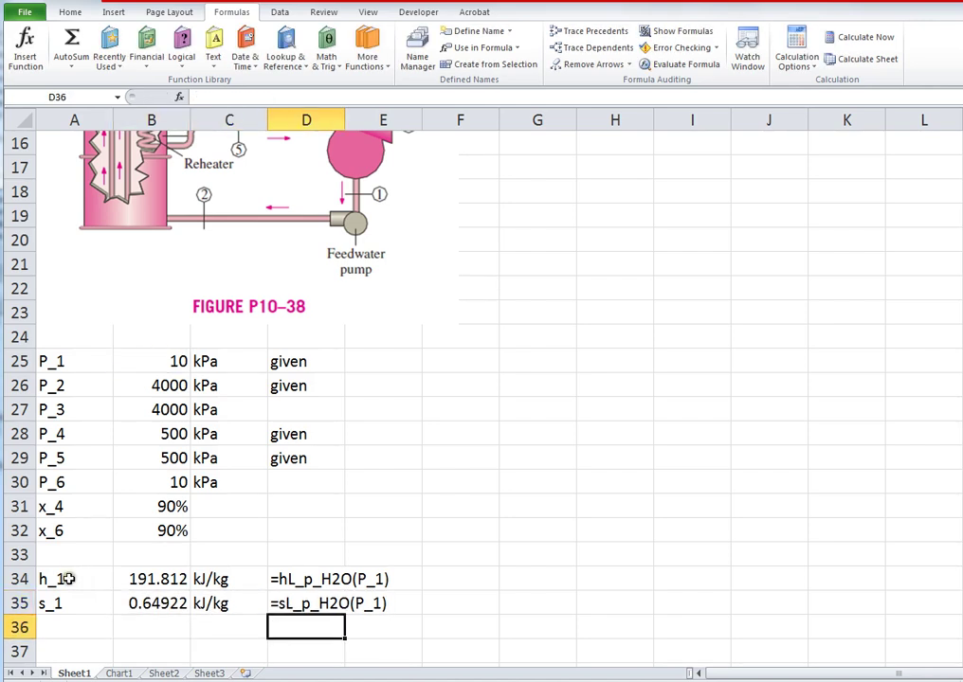
Create names h_1 and s_1 from the labels in A34:B35.
{"action": "left_click_drag", "start_coordinate": [68, 579], "coordinate": [135, 608]}
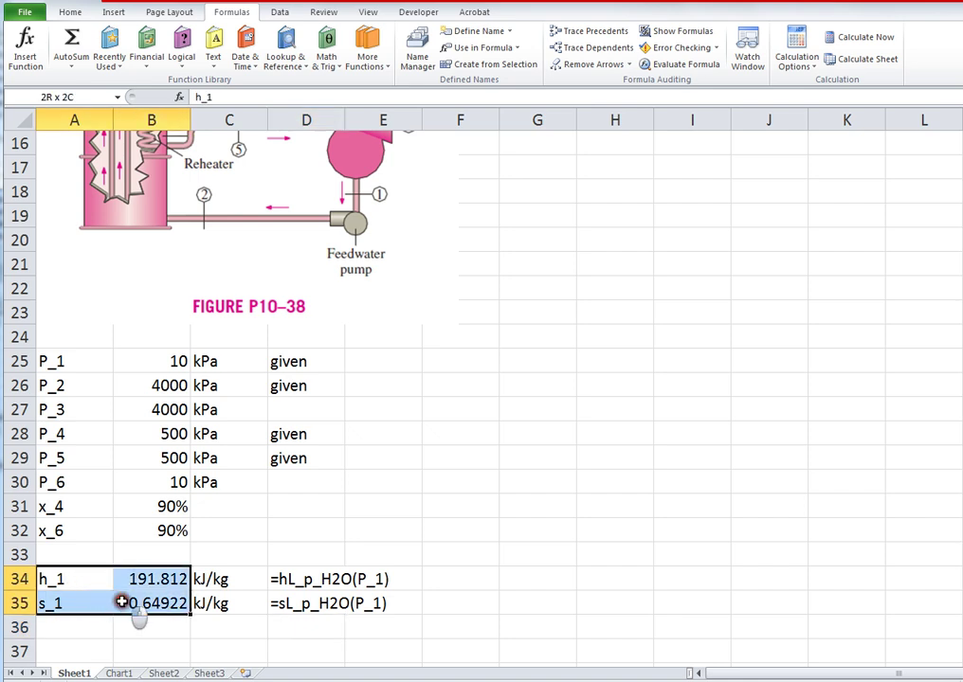
{"action": "left_click", "coordinate": [482, 69]}
{"action": "left_click", "coordinate": [503, 398]}
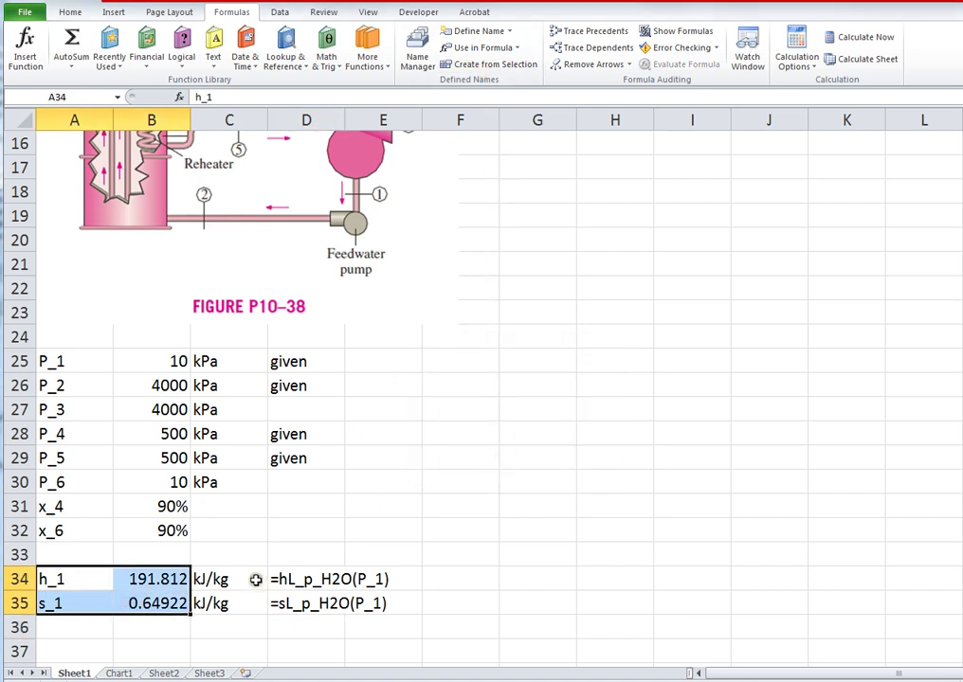
Add an s_2 row in row 37 with its value set to =s_1.
{"action": "scroll", "coordinate": [255, 579], "scroll_direction": "down", "scroll_amount": 2}
{"action": "left_click", "coordinate": [66, 484]}
{"action": "left_click", "coordinate": [62, 507]}
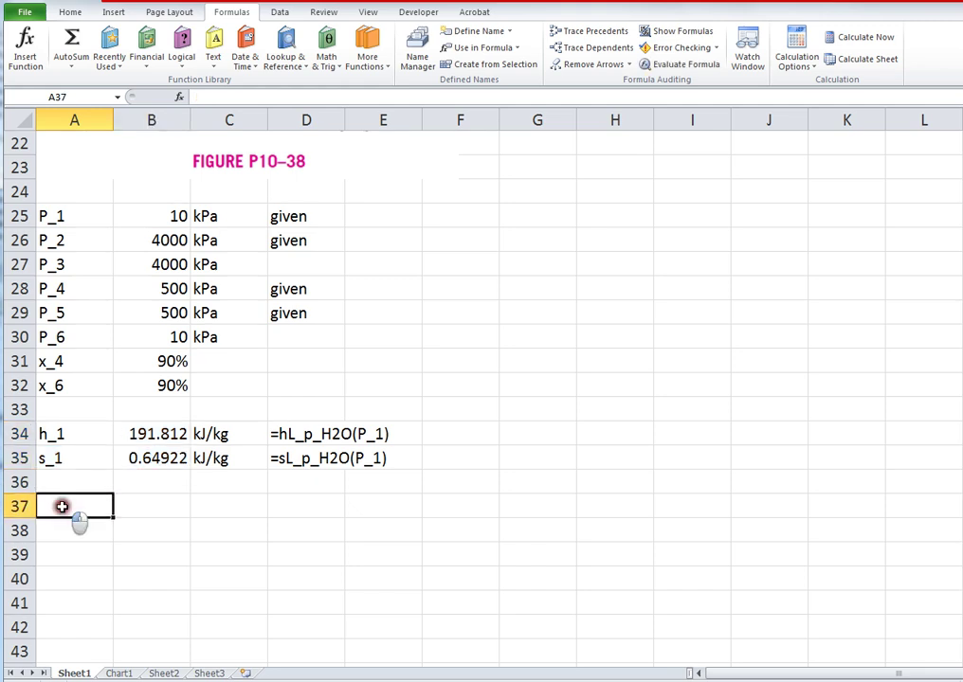
{"action": "type", "text": "s_2"}
{"action": "key", "text": "Tab"}
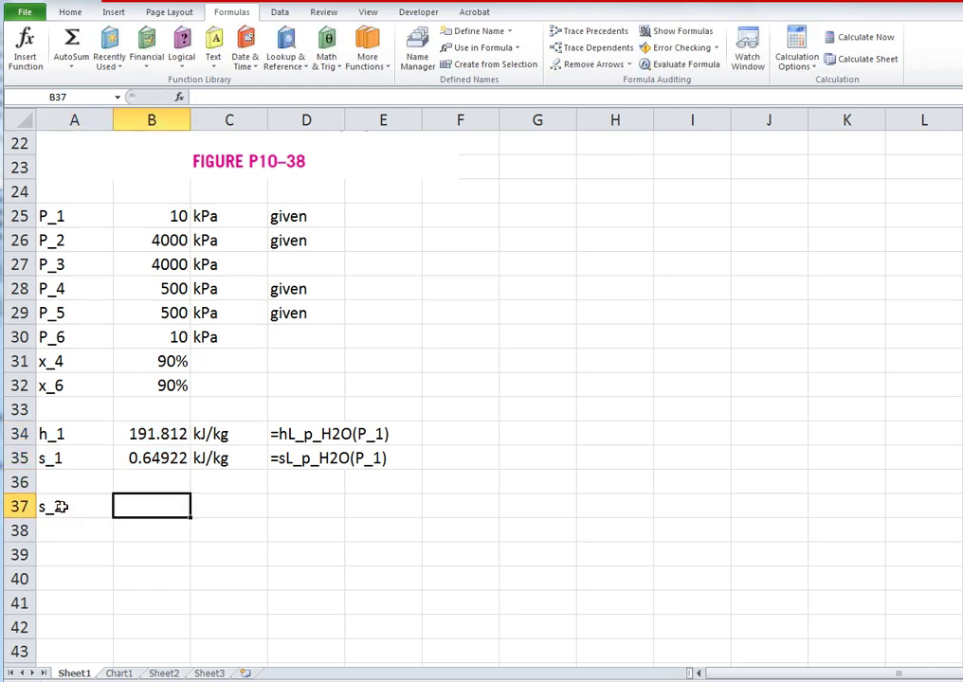
{"action": "type", "text": "=s_1"}
{"action": "key", "text": "Tab"}
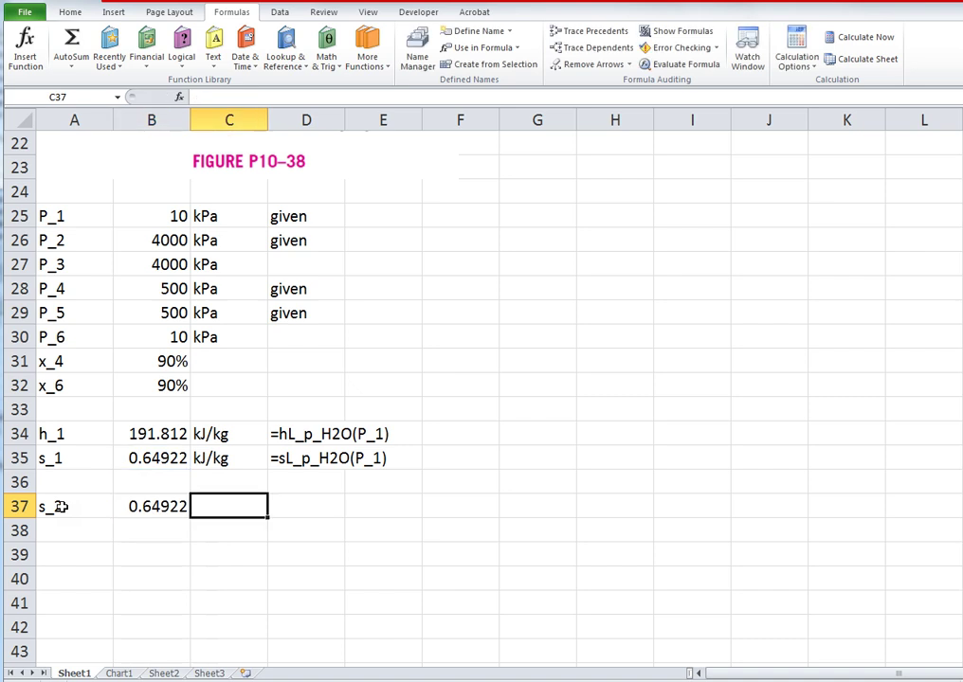
Copy the s_2 formula '=s_1' into the notes cell beside it as text.
{"action": "key", "text": "Left"}
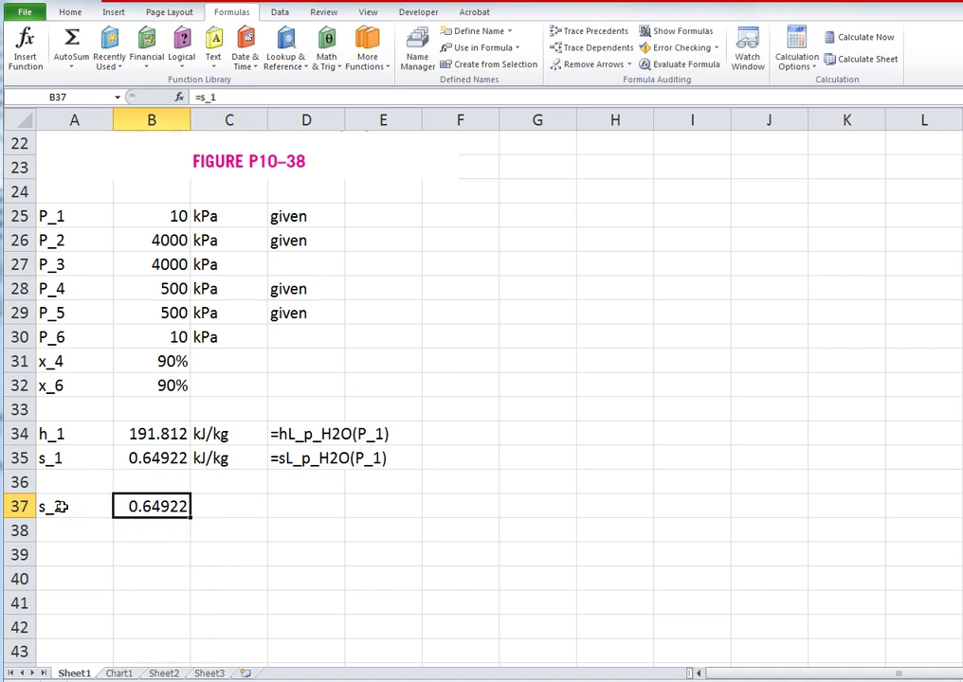
{"action": "key", "text": "F2"}
{"action": "key", "text": "shift+Home"}
{"action": "key", "text": "ctrl+c"}
{"action": "key", "text": "Escape"}
{"action": "key", "text": "Right"}
{"action": "key", "text": "Right"}
{"action": "key", "text": "ctrl+v"}
{"action": "key", "text": "Return"}
Name the s_2 value cell after its label using Create from Selection.
{"action": "key", "text": "Left"}
{"action": "key", "text": "Left"}
{"action": "key", "text": "Left"}
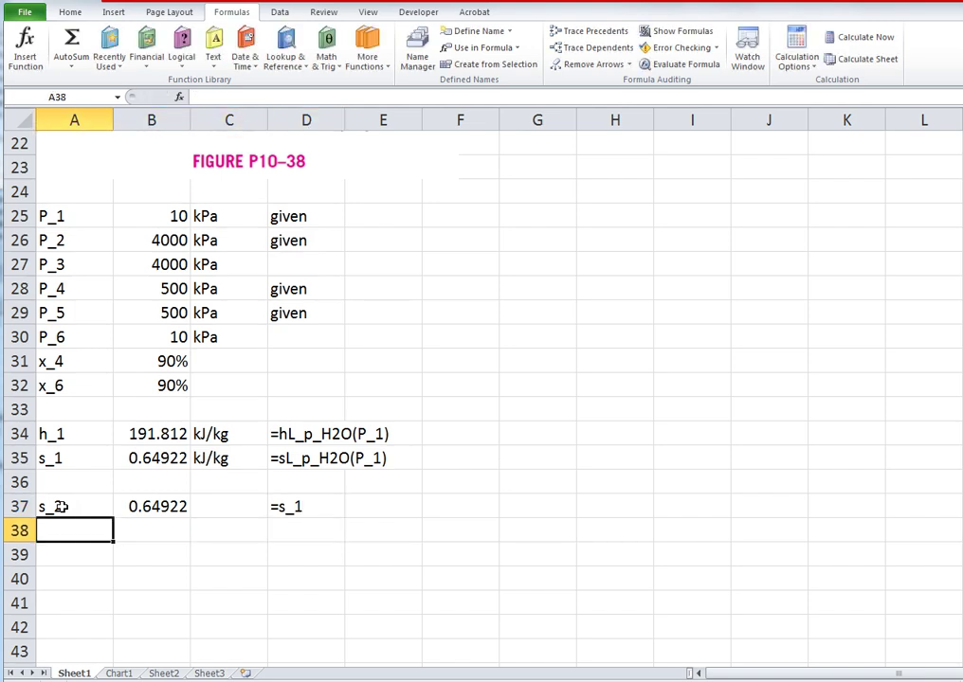
{"action": "key", "text": "Up"}
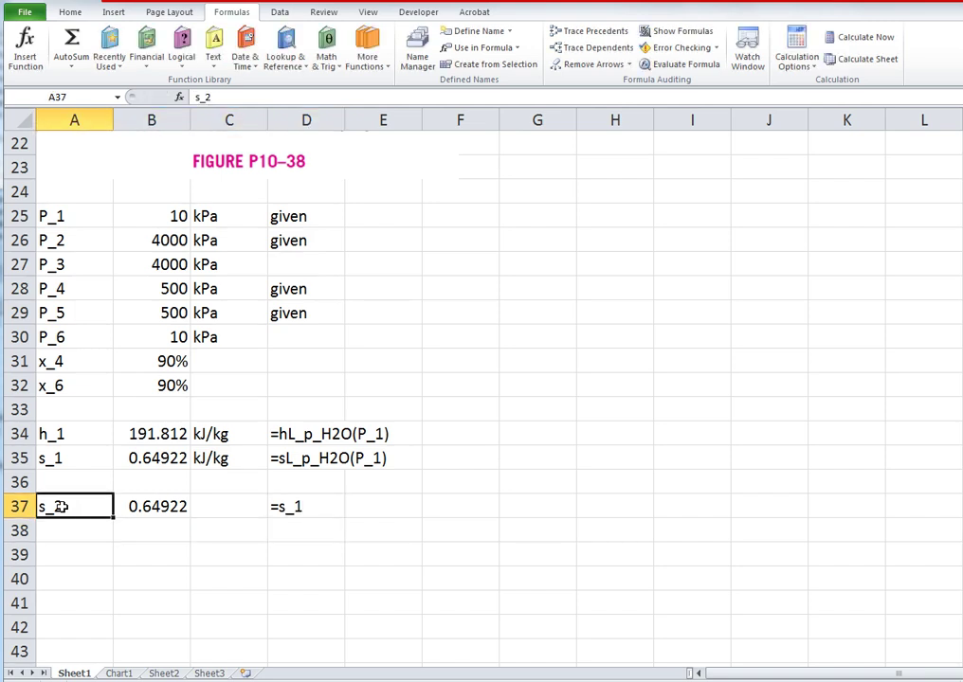
{"action": "key", "text": "shift+Right"}
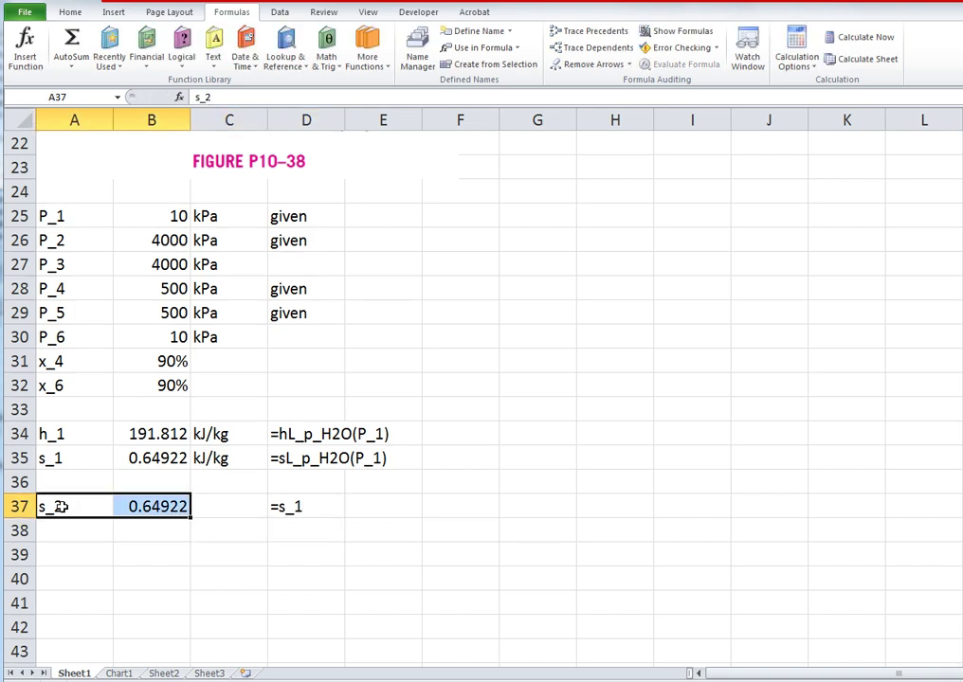
{"action": "left_click", "coordinate": [445, 63]}
{"action": "left_click", "coordinate": [507, 459]}
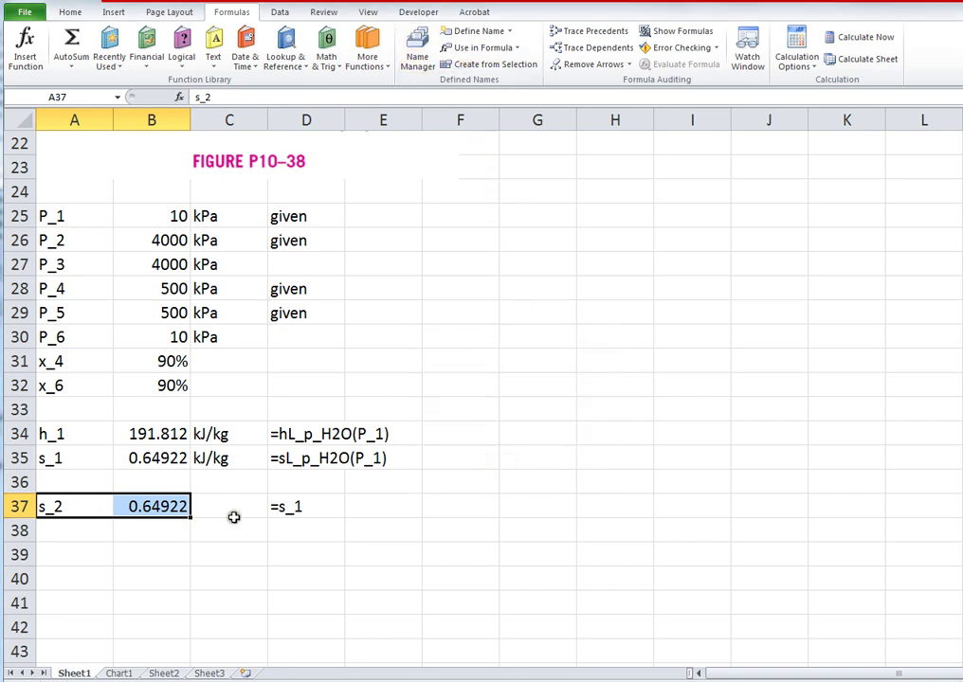
Enter h_2 as =h_ps_H2O(P_2,s_2), giving 195.825.
{"action": "left_click", "coordinate": [90, 525]}
{"action": "type", "text": "h"}
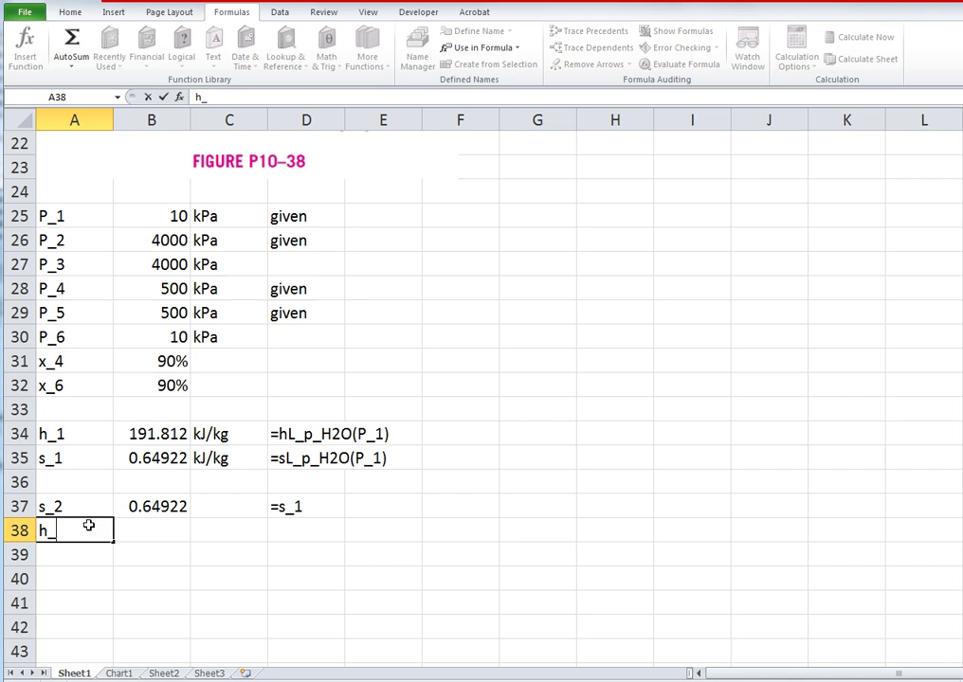
{"action": "type", "text": "_2"}
{"action": "key", "text": "Tab"}
{"action": "type", "text": "=h"}
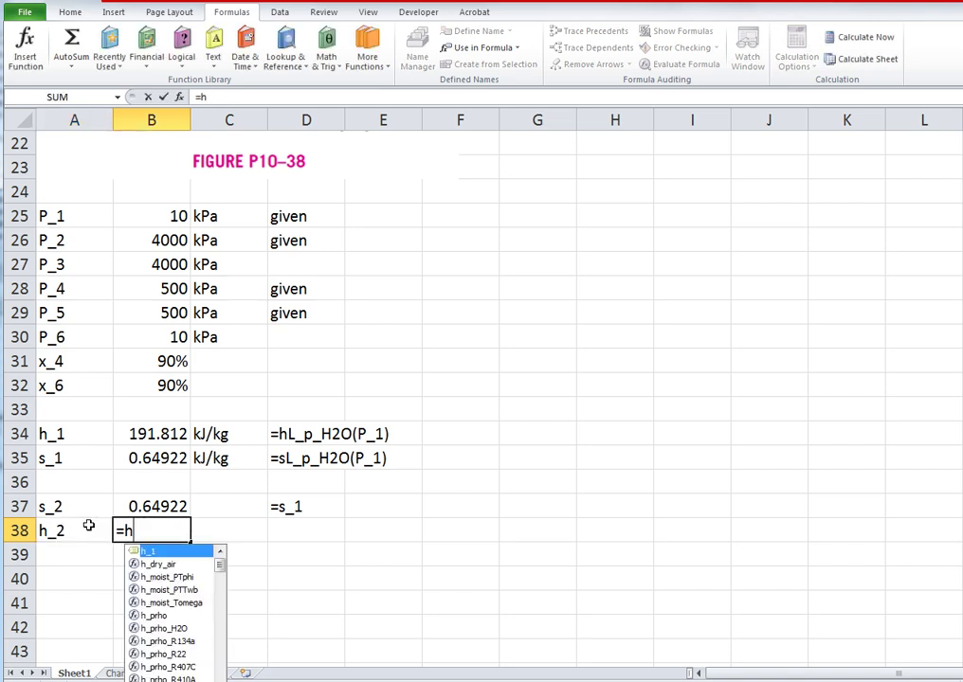
{"action": "type", "text": "_p"}
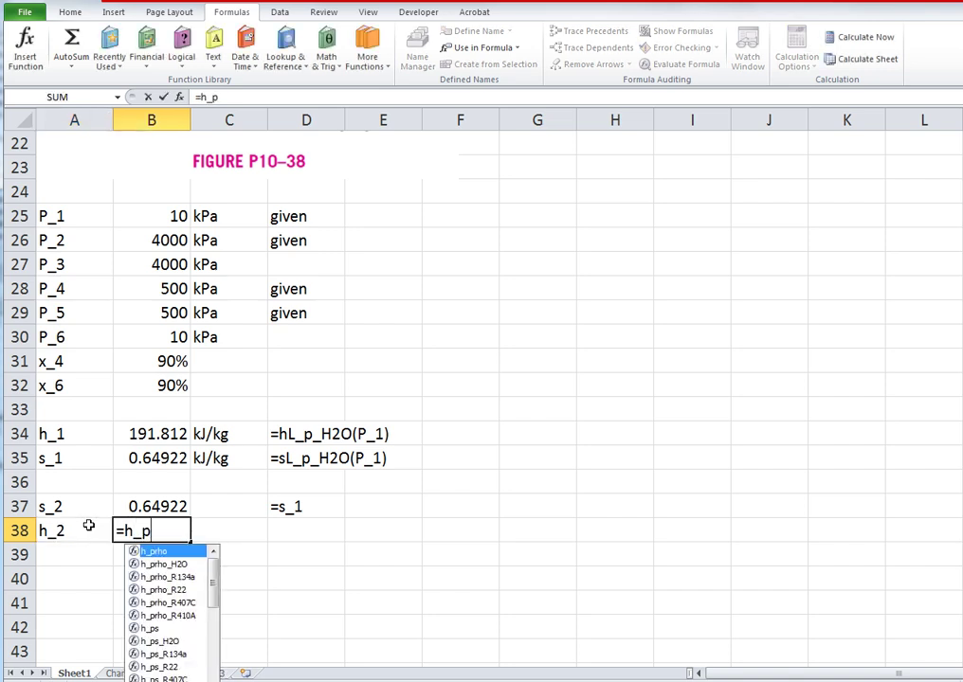
{"action": "type", "text": "s_"}
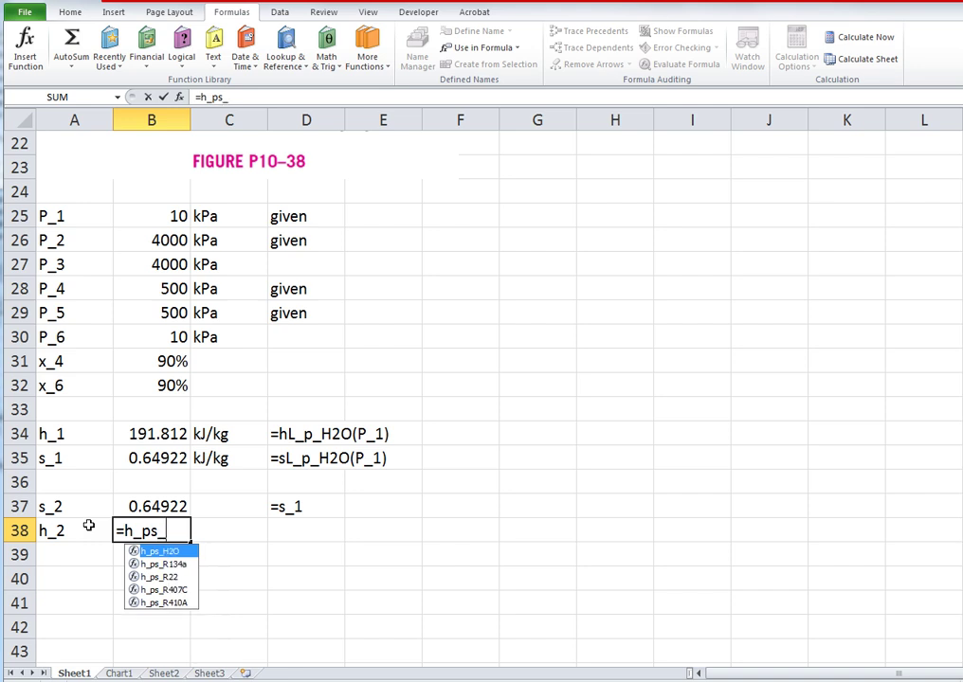
{"action": "type", "text": "H2O(P"}
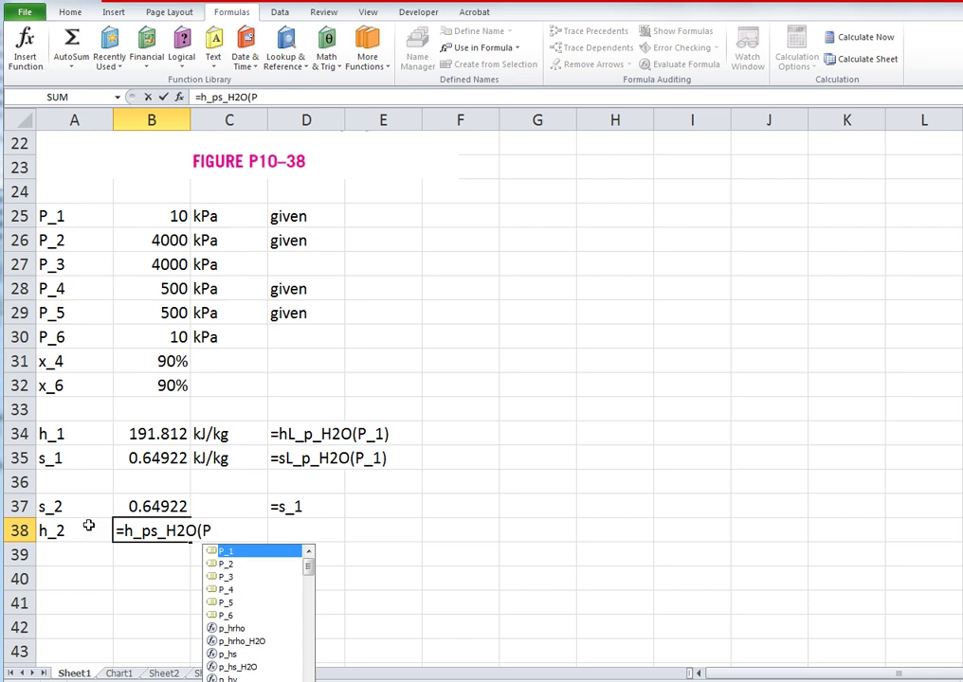
{"action": "type", "text": "_"}
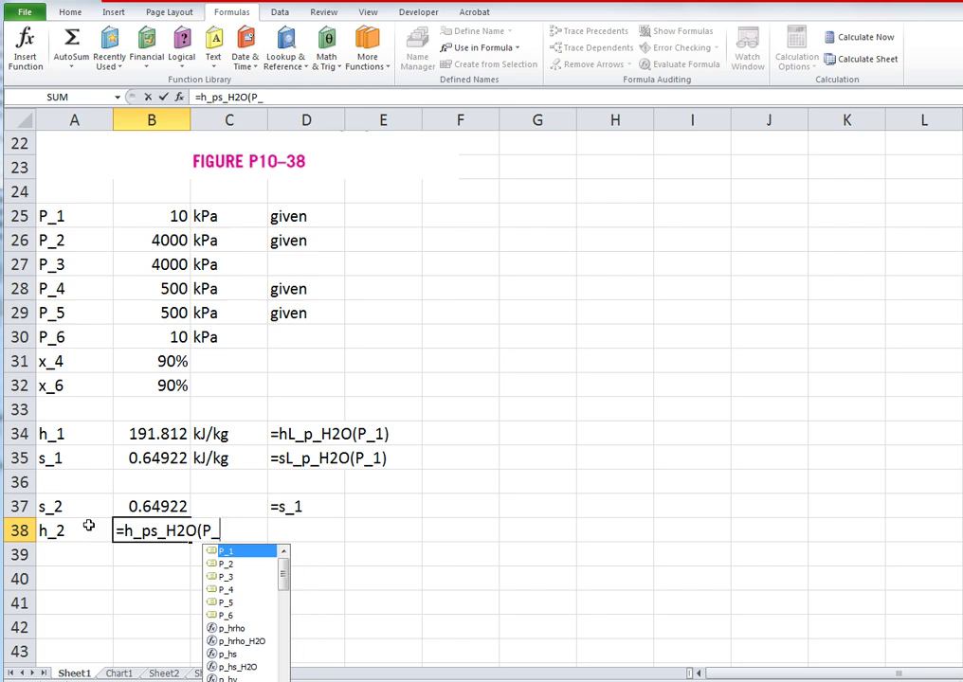
{"action": "type", "text": "2"}
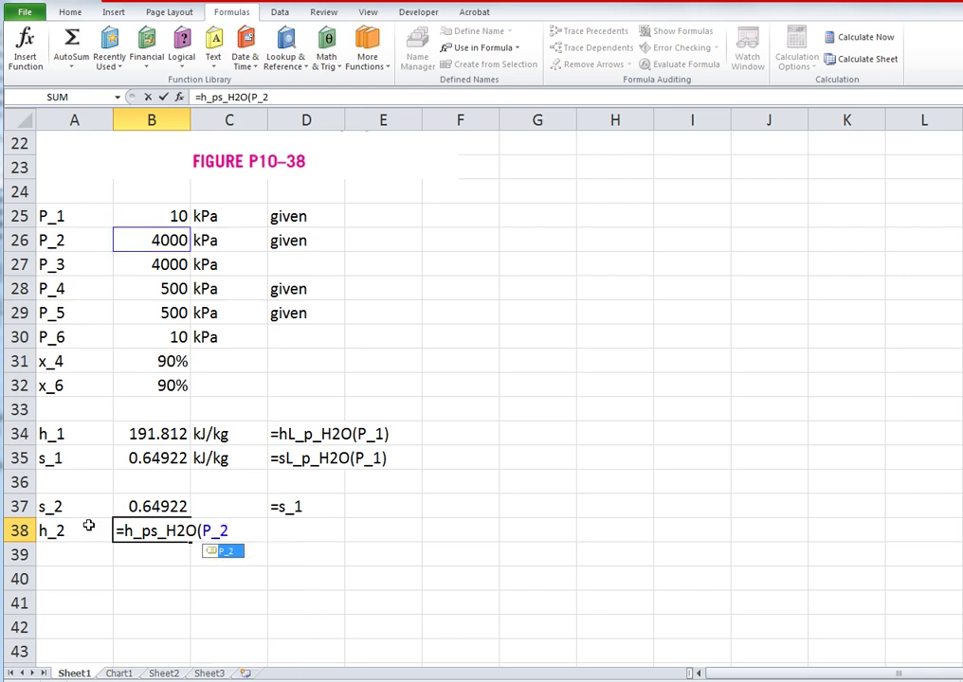
{"action": "type", "text": ",s_2)"}
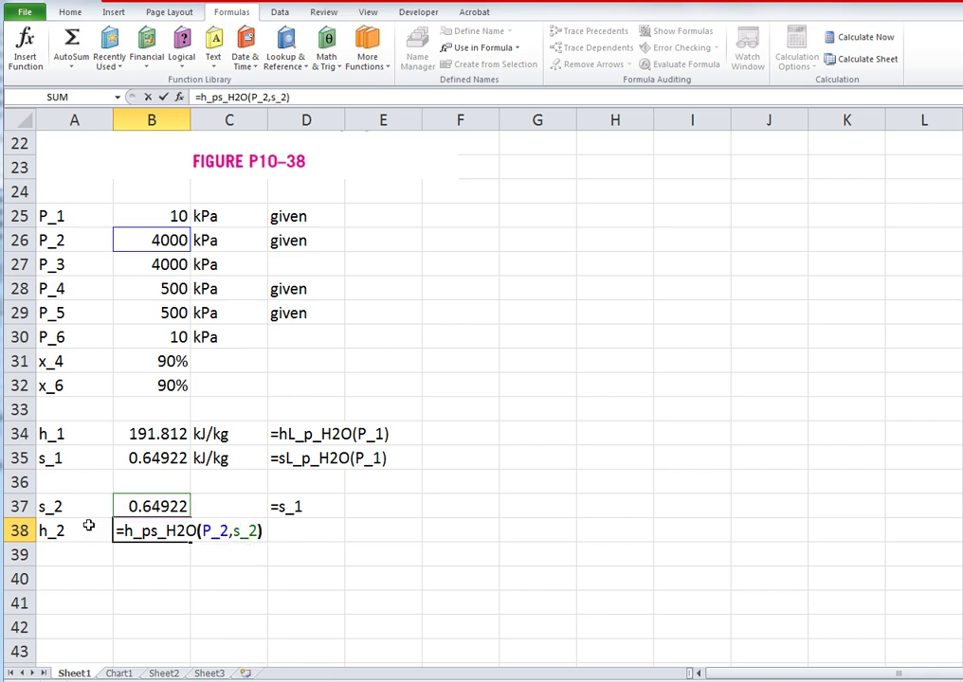
{"action": "key", "text": "Return"}
Note the h_2 formula as text in the notes cell beside it.
{"action": "key", "text": "Up"}
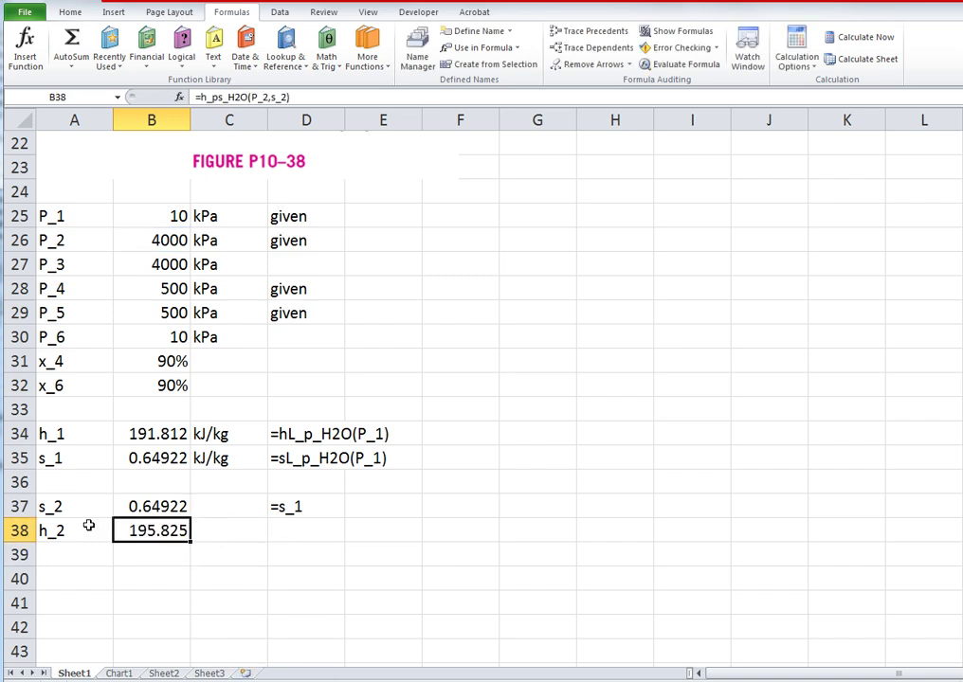
{"action": "key", "text": "F2"}
{"action": "key", "text": "shift+Home"}
{"action": "key", "text": "Return"}
{"action": "key", "text": "Up"}
{"action": "key", "text": "Right"}
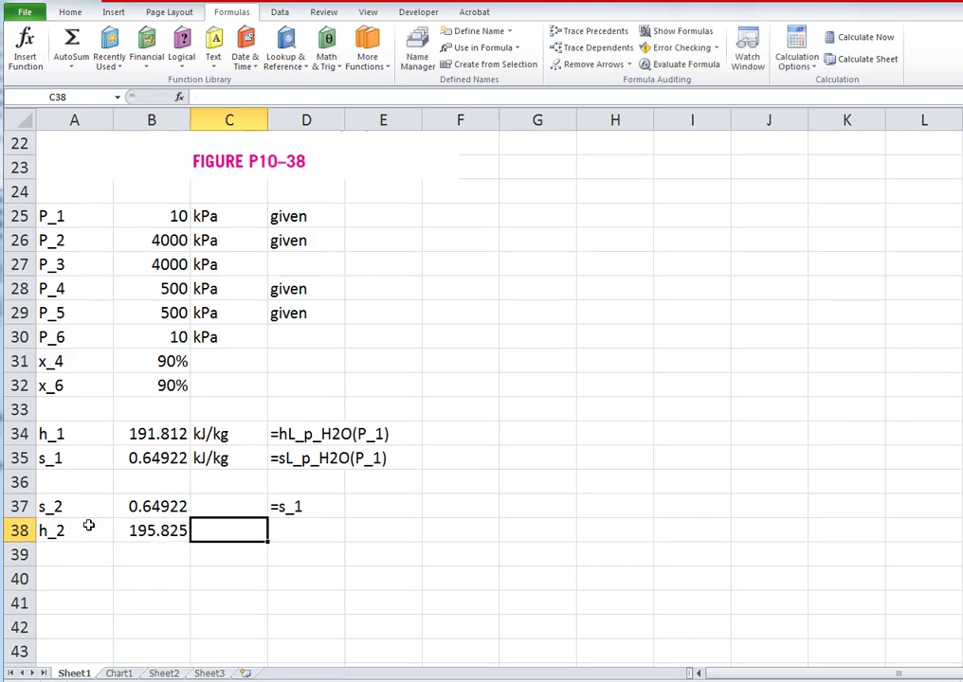
{"action": "key", "text": "Right"}
{"action": "type", "text": "'"}
{"action": "key", "text": "ctrl+v"}
{"action": "key", "text": "Return"}
Set kJ/kg-K units for s_1 and s_2 and kJ/kg for h_2, then view Chart1.
{"action": "key", "text": "Up"}
{"action": "key", "text": "Left"}
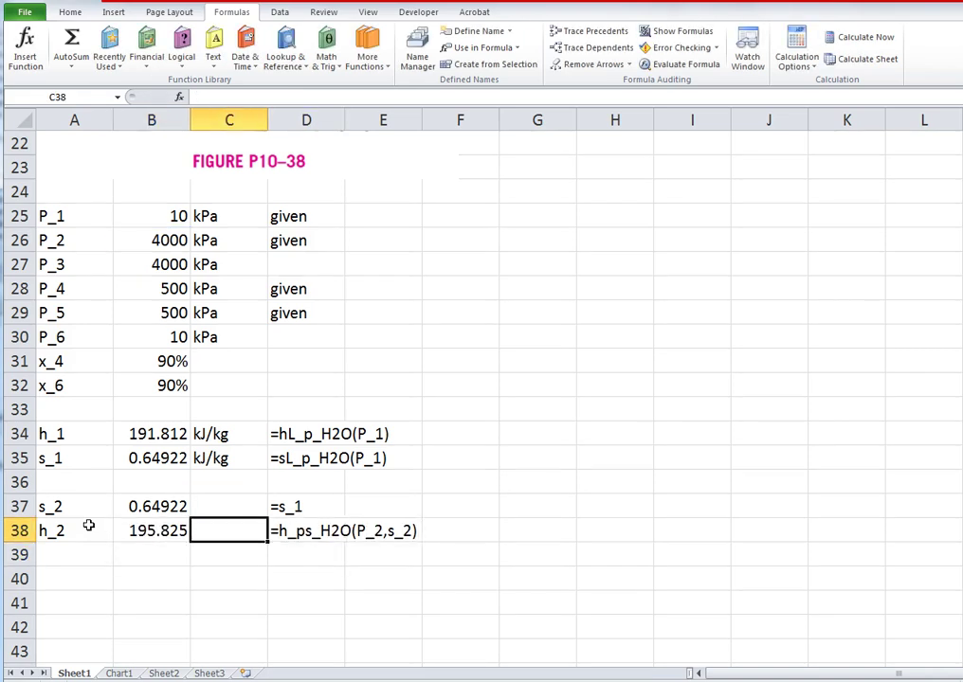
{"action": "key", "text": "Up"}
{"action": "key", "text": "Up"}
{"action": "key", "text": "Up"}
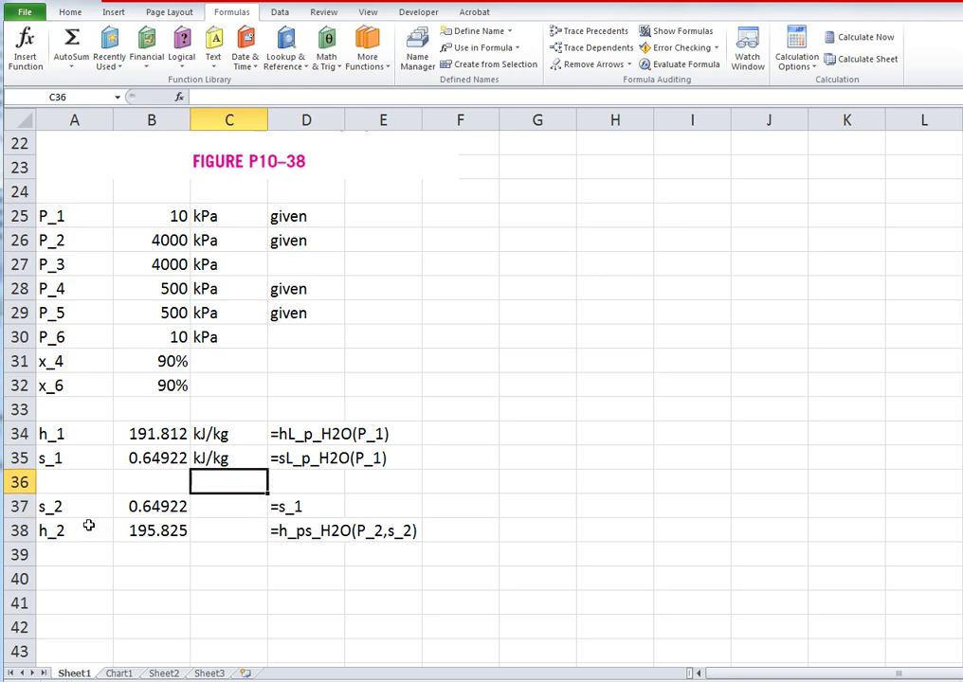
{"action": "key", "text": "F2"}
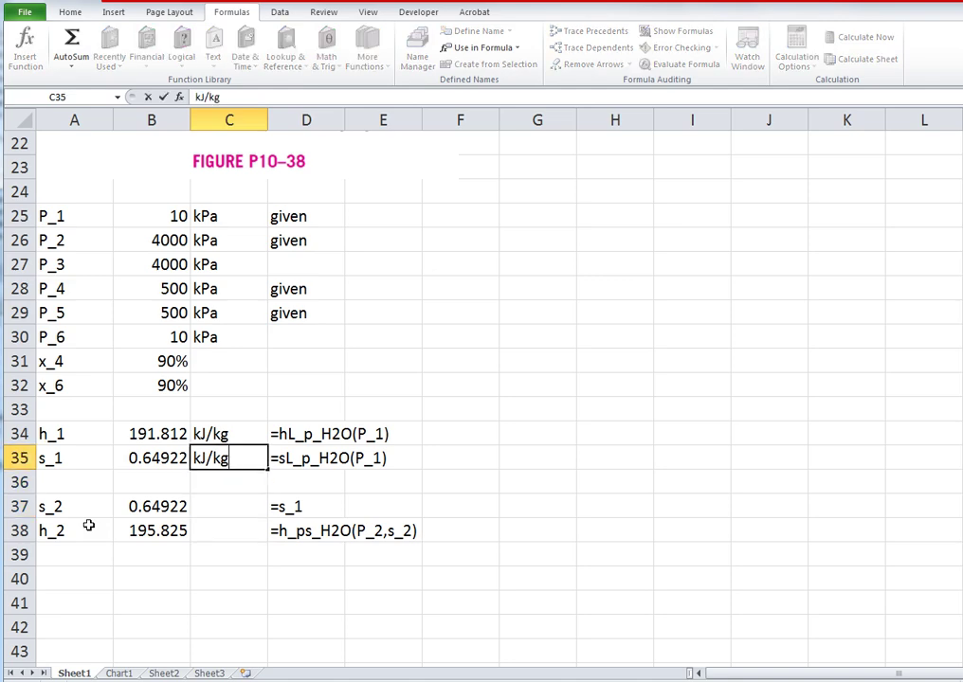
{"action": "key", "text": "ctrl+Return"}
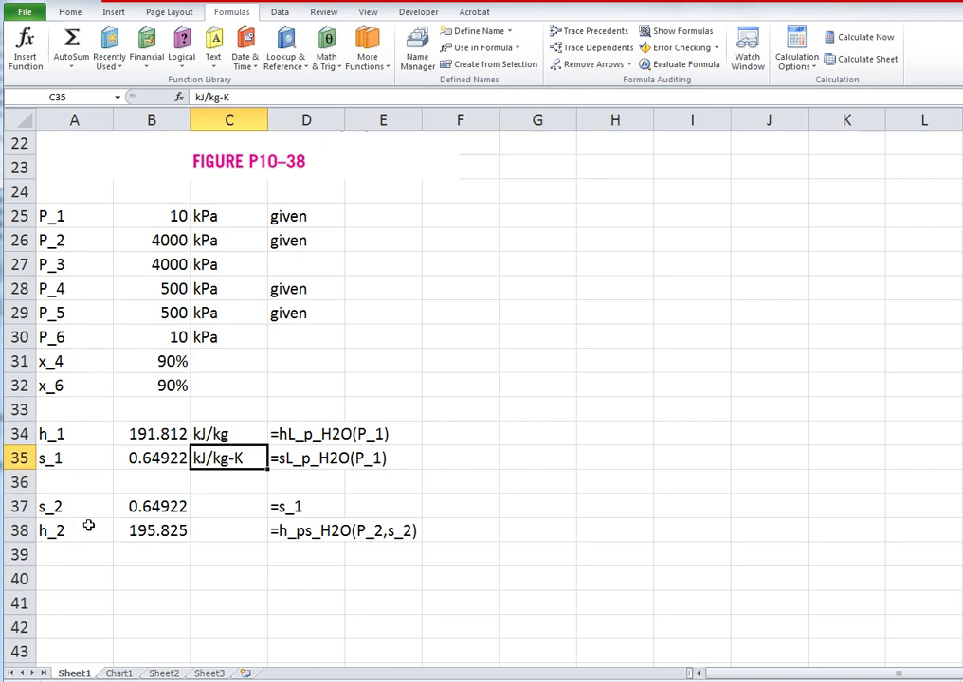
{"action": "key", "text": "ctrl+c"}
{"action": "key", "text": "Down"}
{"action": "key", "text": "Down"}
{"action": "key", "text": "ctrl+v"}
{"action": "key", "text": "Up"}
{"action": "key", "text": "Up"}
{"action": "key", "text": "Up"}
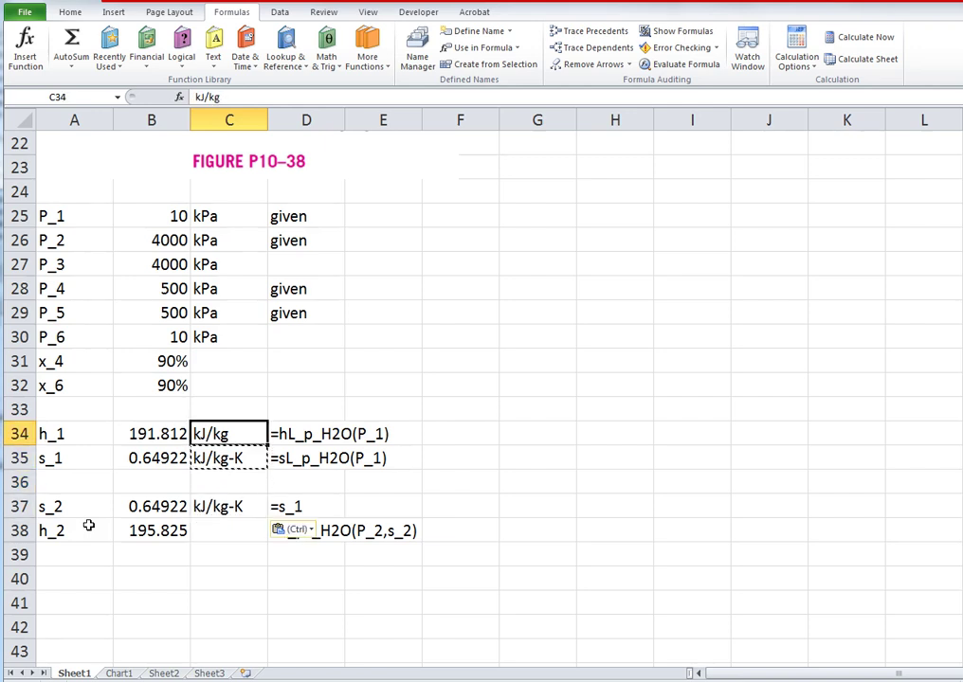
{"action": "key", "text": "ctrl+c"}
{"action": "key", "text": "Down"}
{"action": "key", "text": "Down"}
{"action": "key", "text": "Down"}
{"action": "key", "text": "Down"}
{"action": "key", "text": "ctrl+v"}
{"action": "key", "text": "Down"}
{"action": "key", "text": "Down"}
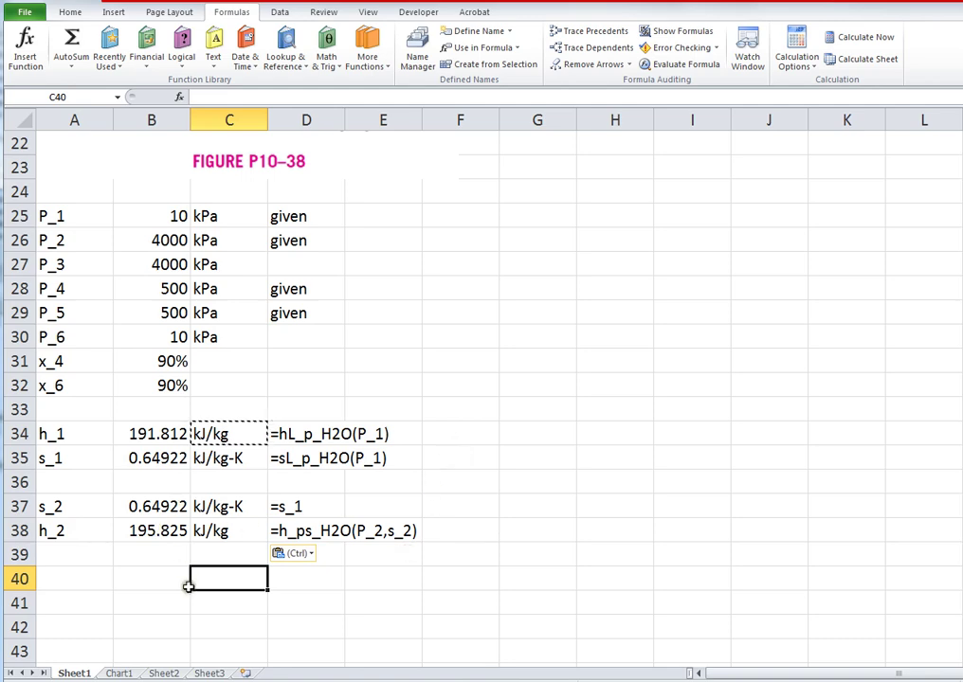
{"action": "left_click", "coordinate": [118, 673]}
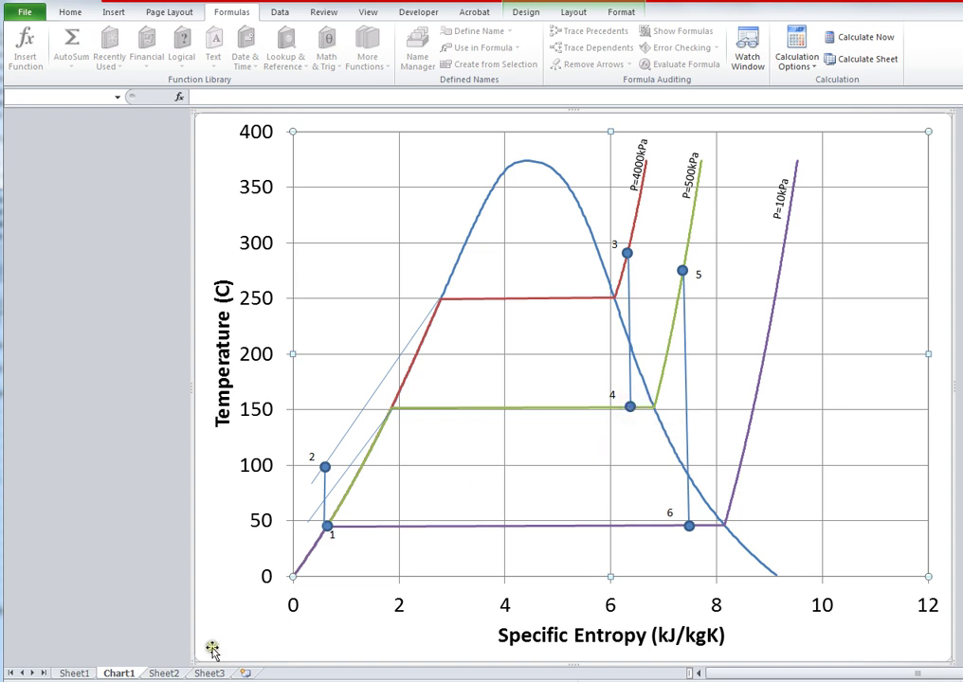
Back on the worksheet, enter h_4 in row 40 as =h_px_H2O(P_4,x_4), giving 2537.32.
{"action": "left_click", "coordinate": [76, 674]}
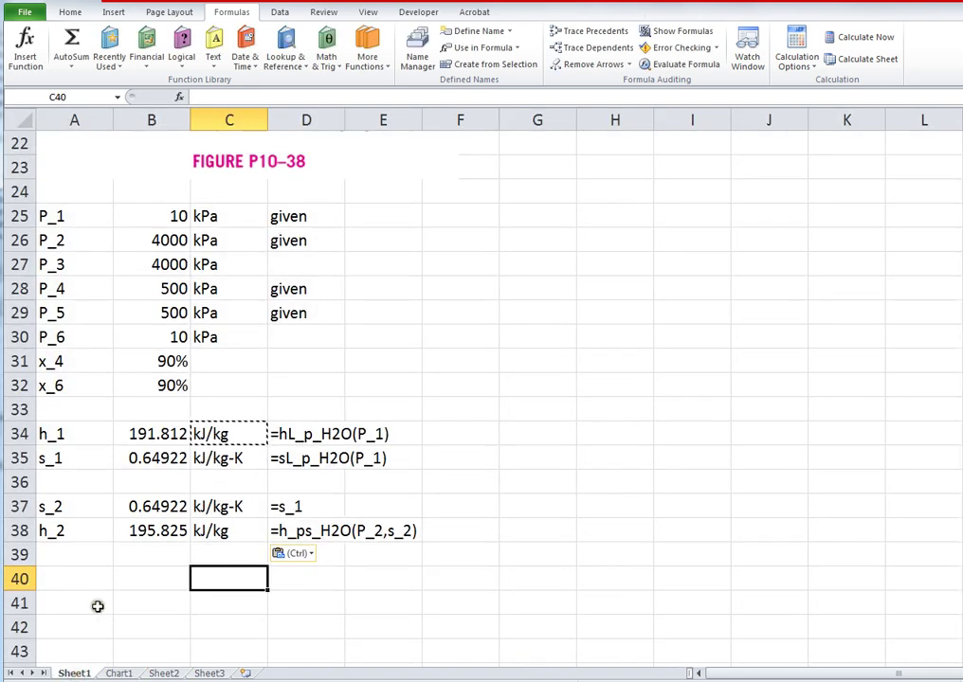
{"action": "left_click", "coordinate": [64, 585]}
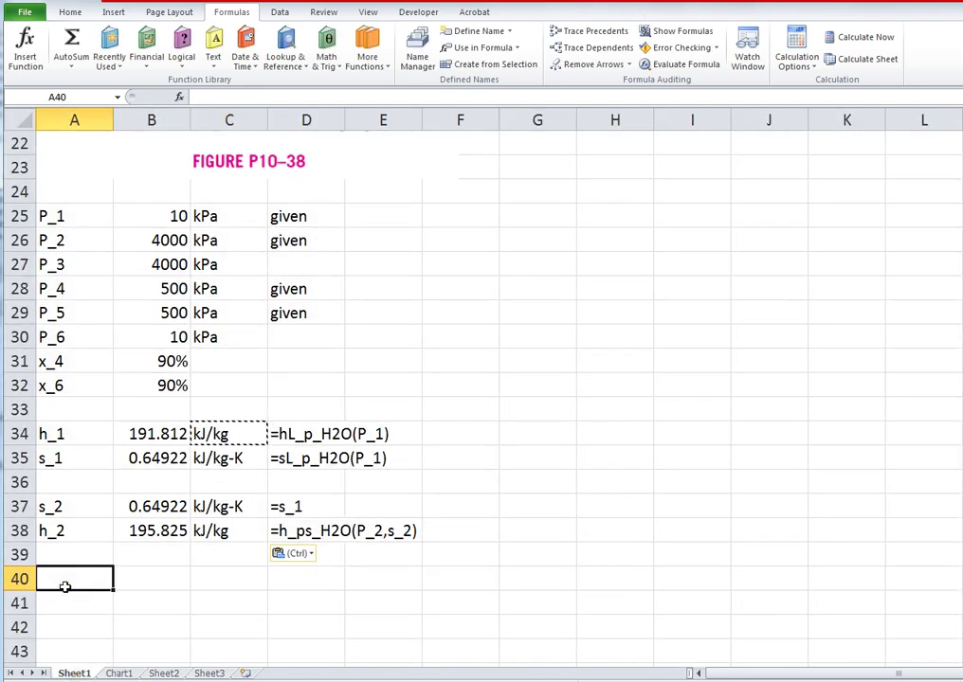
{"action": "type", "text": "h_4"}
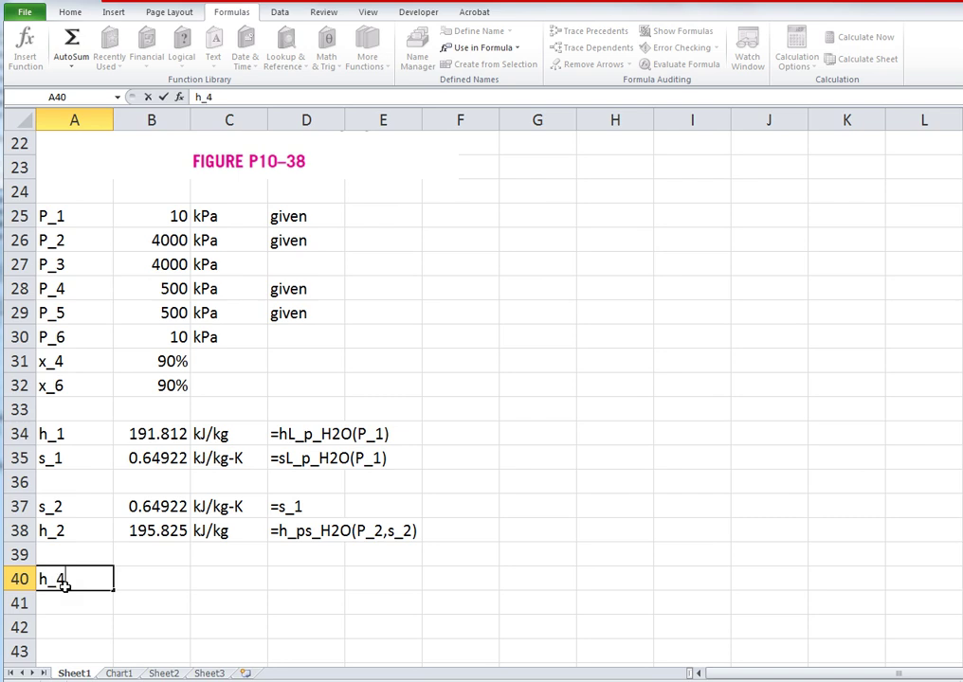
{"action": "key", "text": "Tab"}
{"action": "type", "text": "=h"}
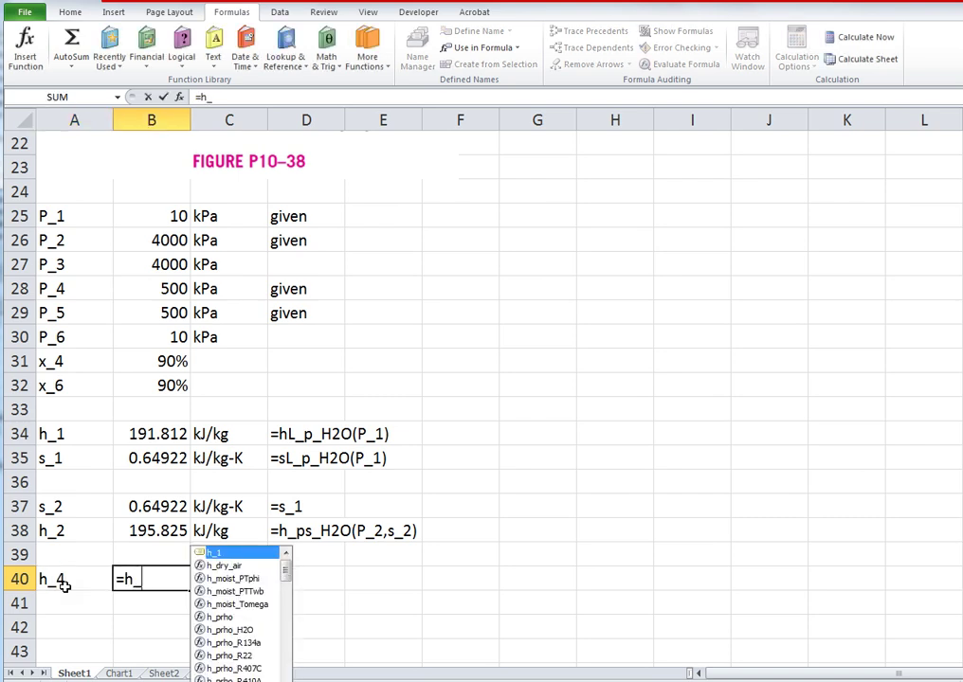
{"action": "type", "text": "_px"}
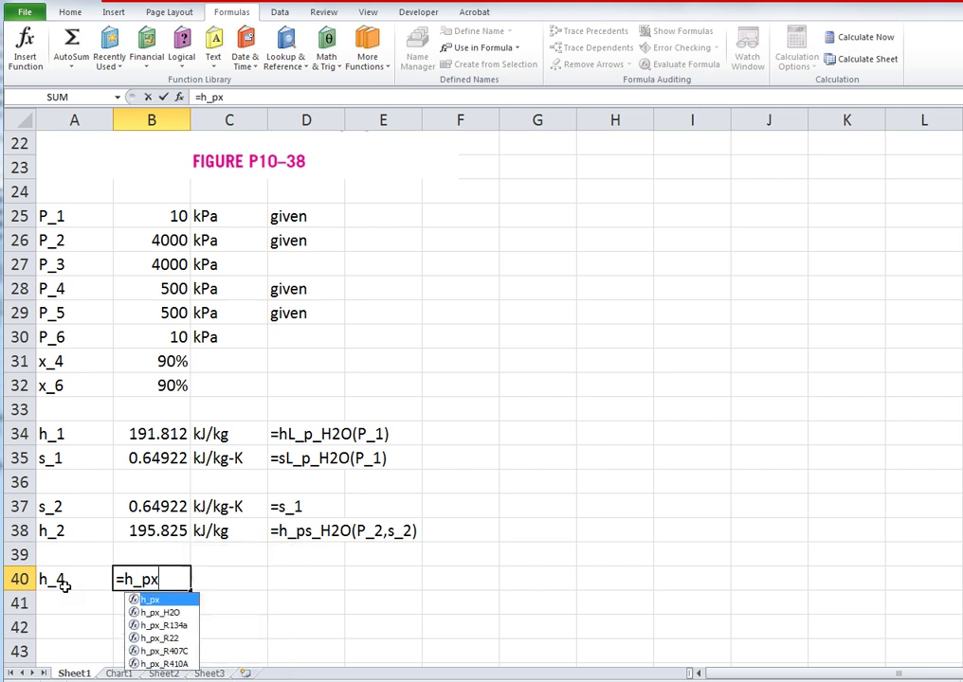
{"action": "type", "text": "_"}
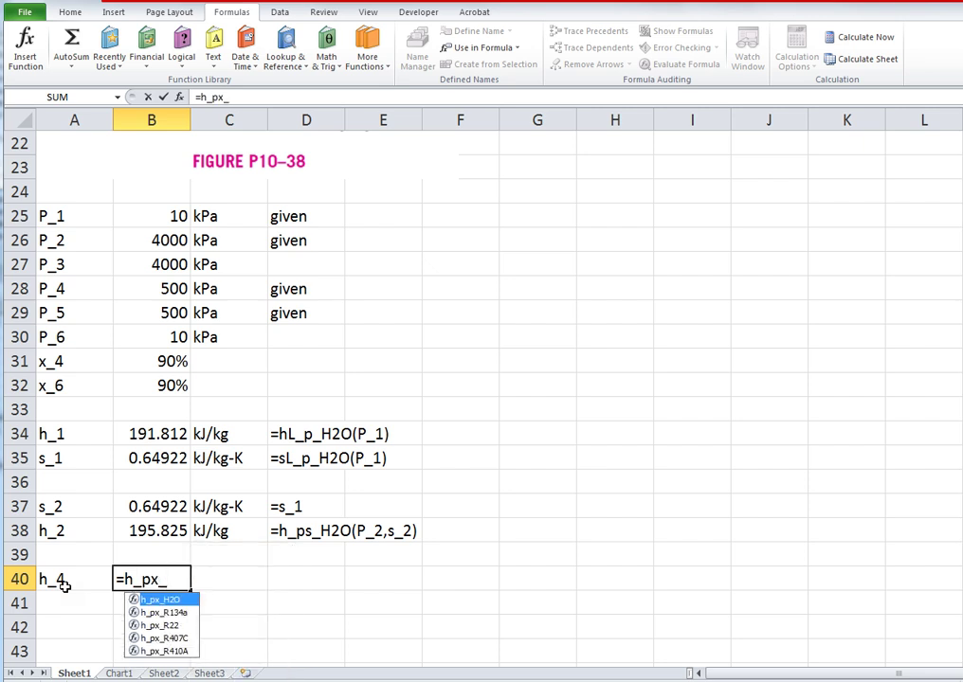
{"action": "key", "text": "Tab"}
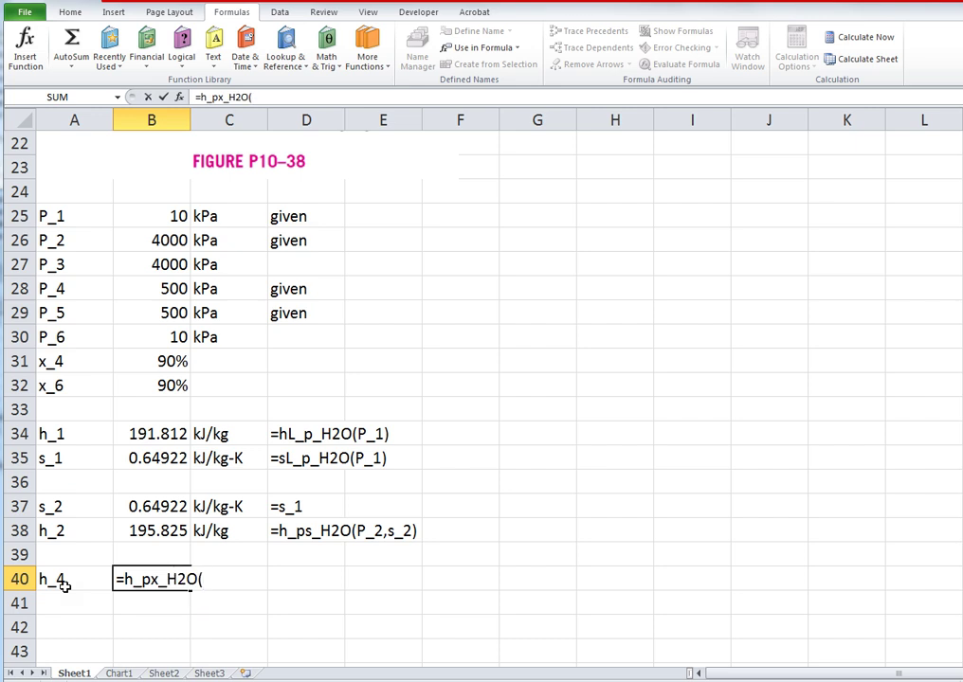
{"action": "type", "text": "P_4,x_4)"}
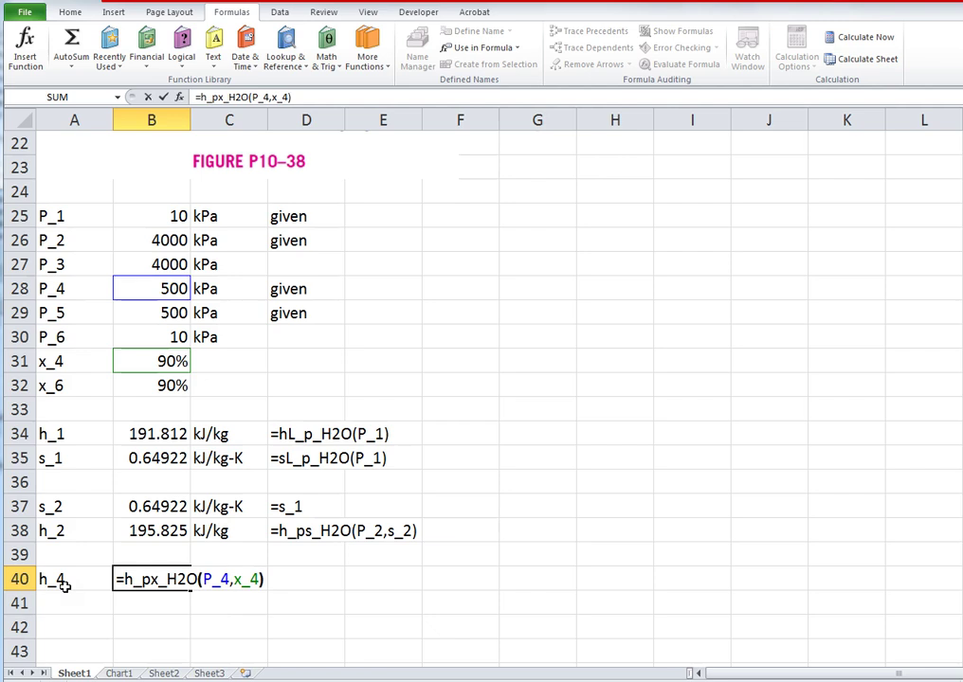
{"action": "key", "text": "Return"}
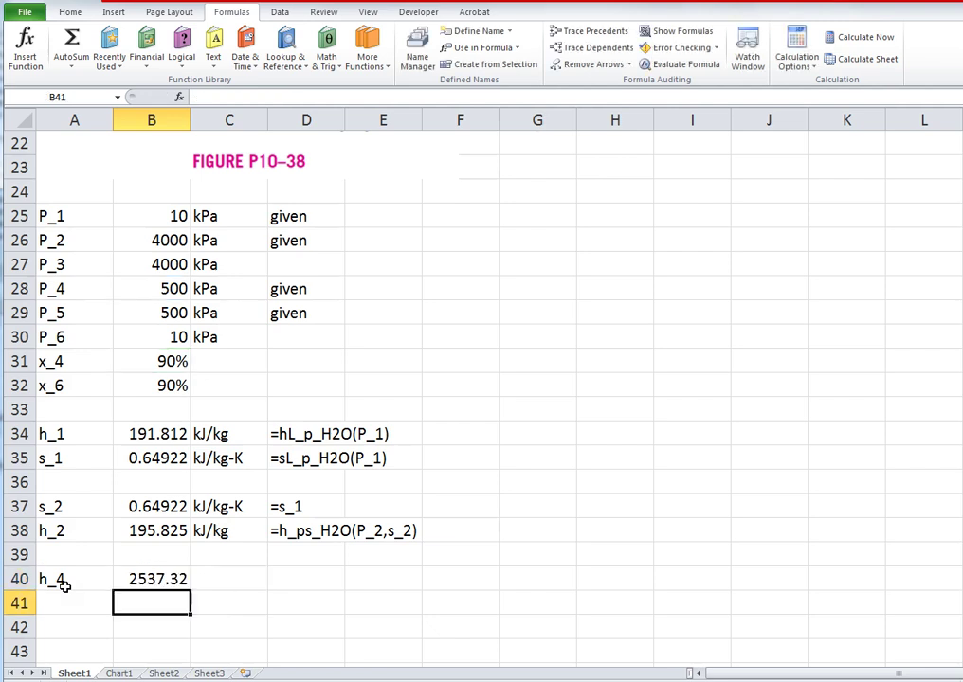
Note the h_4 formula as text in D40.
{"action": "key", "text": "Up"}
{"action": "key", "text": "F2"}
{"action": "key", "text": "shift+Home"}
{"action": "key", "text": "ctrl+c"}
{"action": "key", "text": "Escape"}
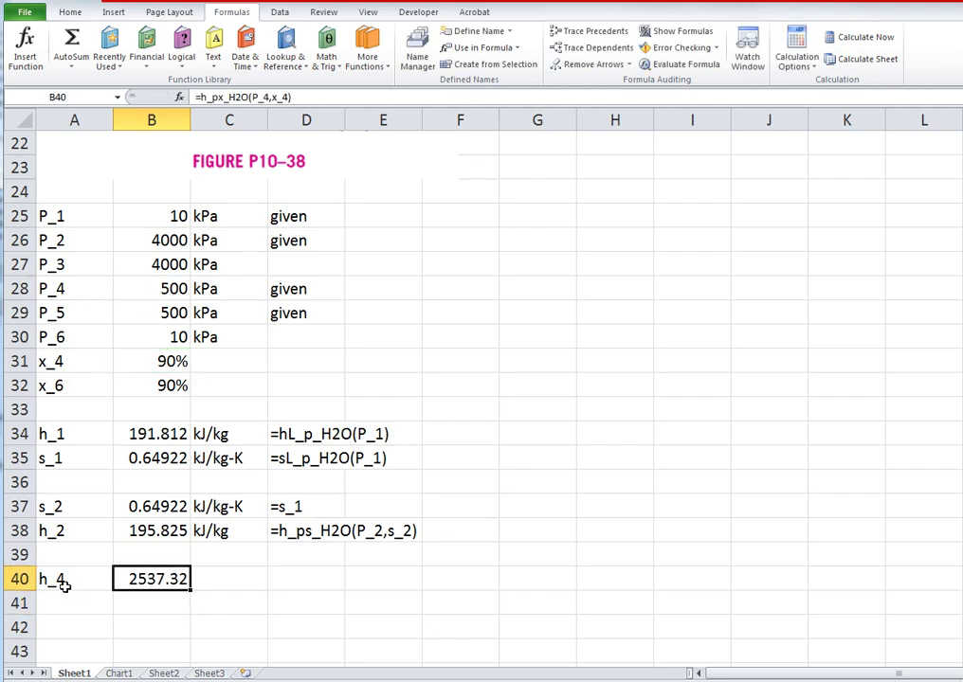
{"action": "key", "text": "Right"}
{"action": "key", "text": "Right"}
{"action": "type", "text": "'"}
{"action": "key", "text": "ctrl+v"}
{"action": "key", "text": "Return"}
Add s_4 in row 41 as =s_px_H2O(P_4,x_4), giving 6.32458.
{"action": "key", "text": "Left"}
{"action": "key", "text": "Left"}
{"action": "key", "text": "Left"}
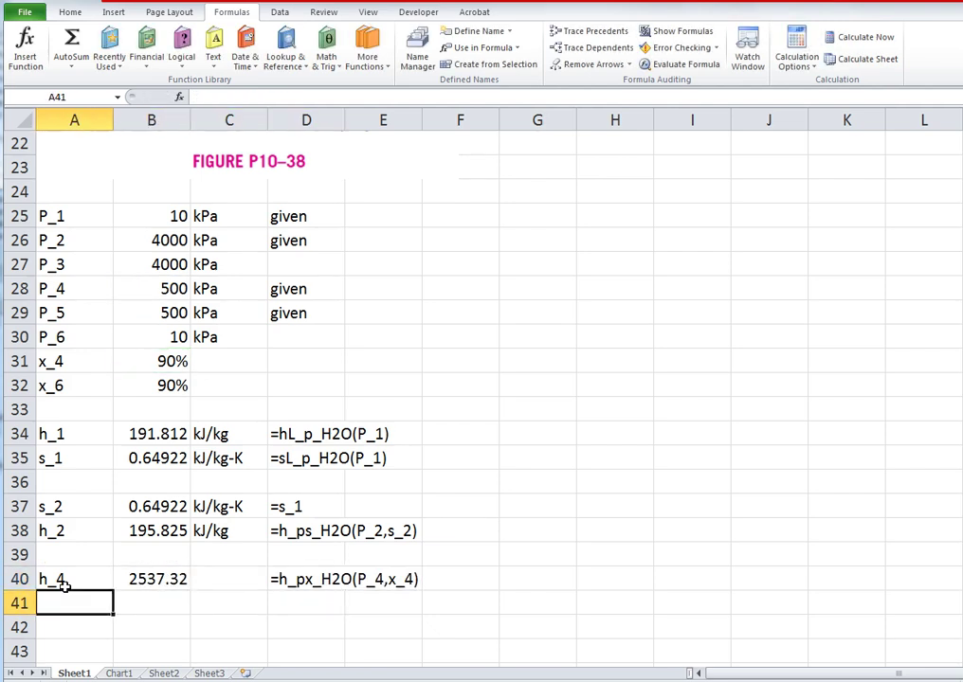
{"action": "type", "text": "s_4"}
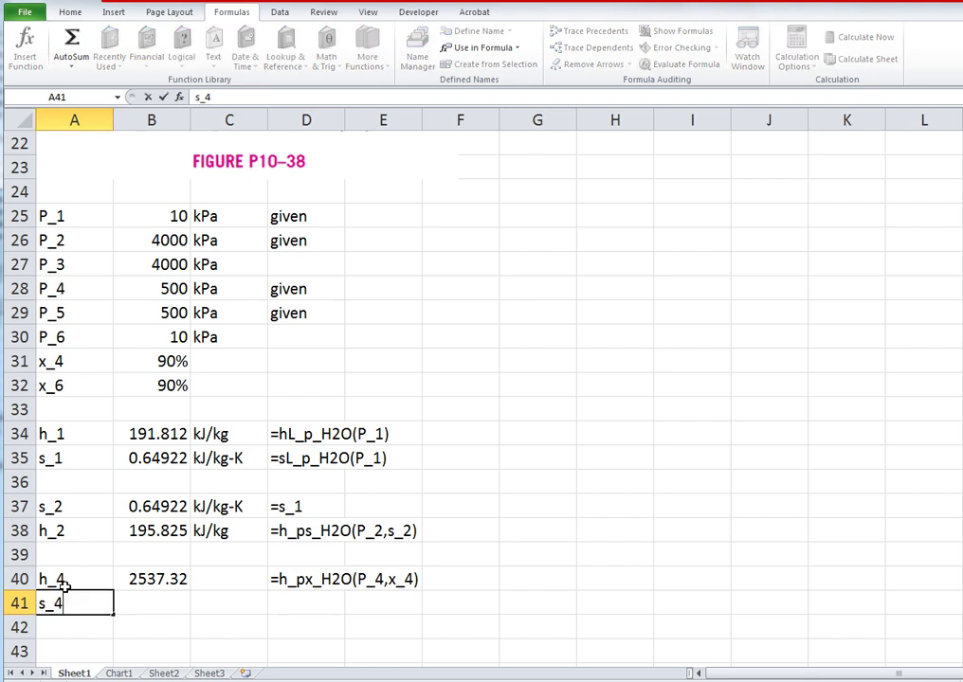
{"action": "key", "text": "Tab"}
{"action": "key", "text": "Up"}
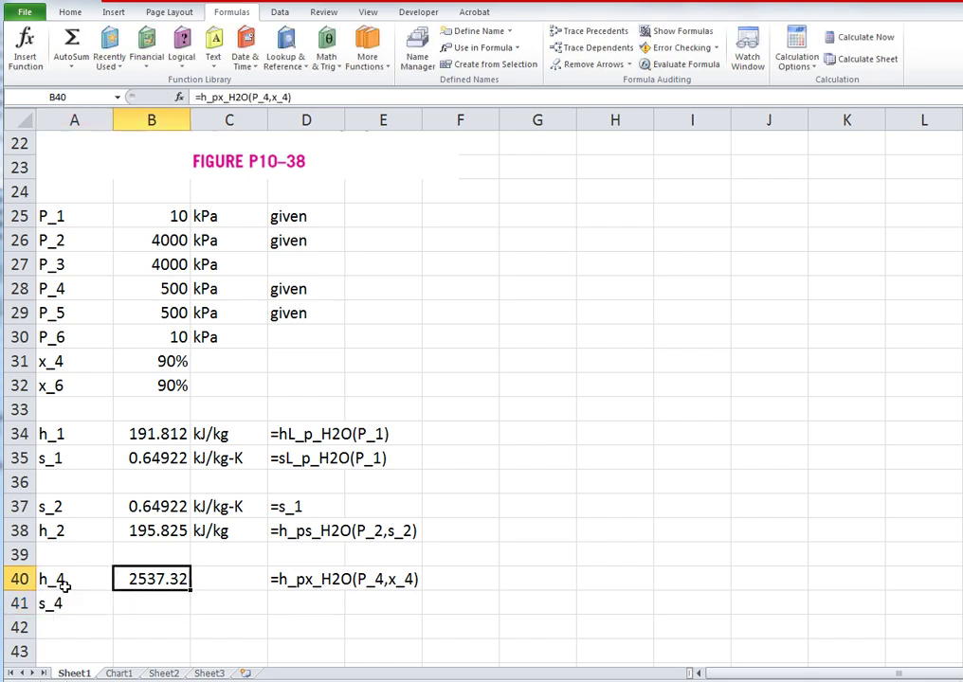
{"action": "key", "text": "ctrl+c"}
{"action": "key", "text": "Down"}
{"action": "key", "text": "ctrl+v"}
{"action": "key", "text": "F2"}
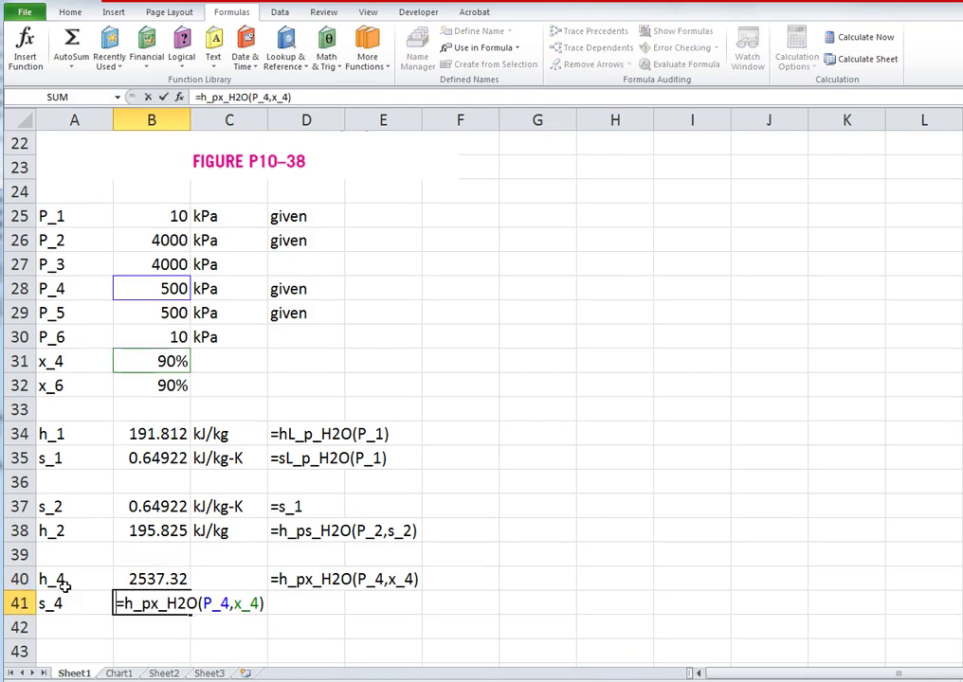
{"action": "type", "text": "s"}
{"action": "key", "text": "BackSpace"}
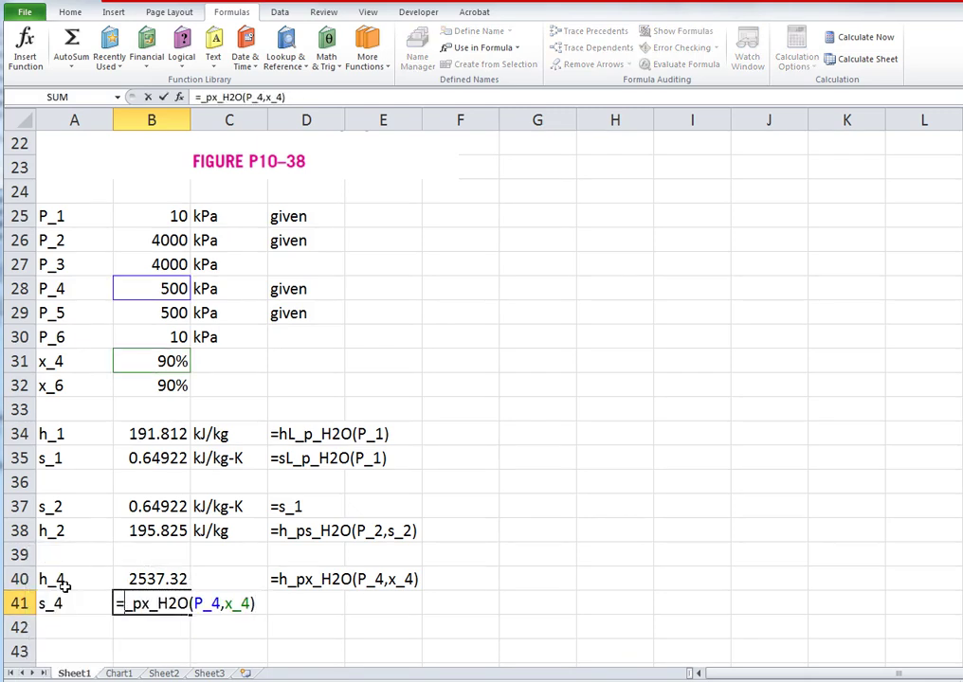
{"action": "type", "text": "s"}
{"action": "key", "text": "Return"}
Note the s_4 formula as text in D41.
{"action": "key", "text": "Up"}
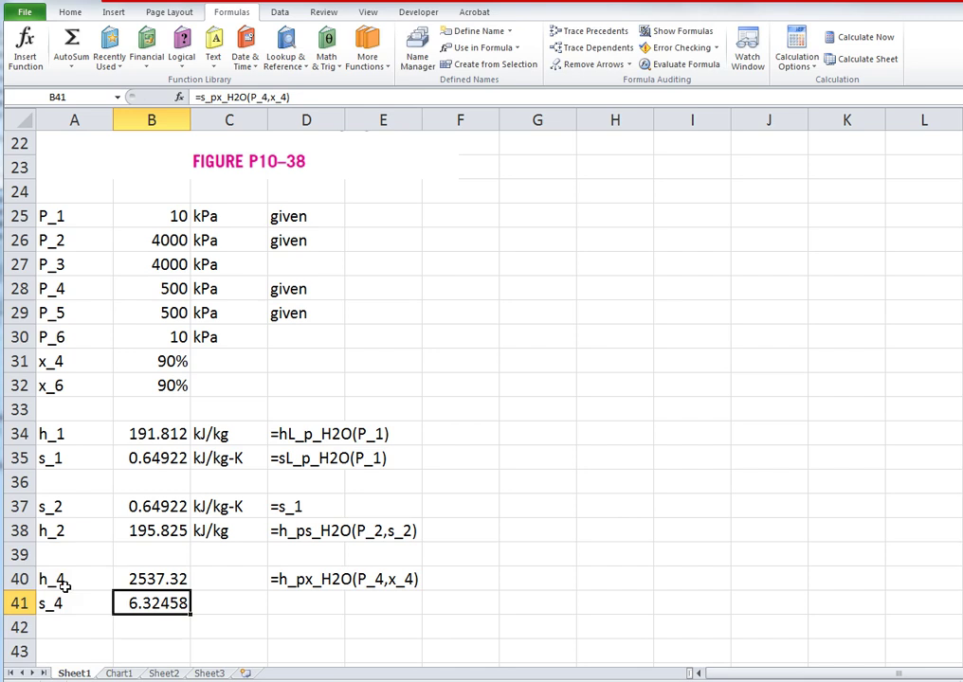
{"action": "key", "text": "F2"}
{"action": "key", "text": "shift+Home"}
{"action": "key", "text": "ctrl+c"}
{"action": "key", "text": "Escape"}
{"action": "key", "text": "Right"}
{"action": "key", "text": "Right"}
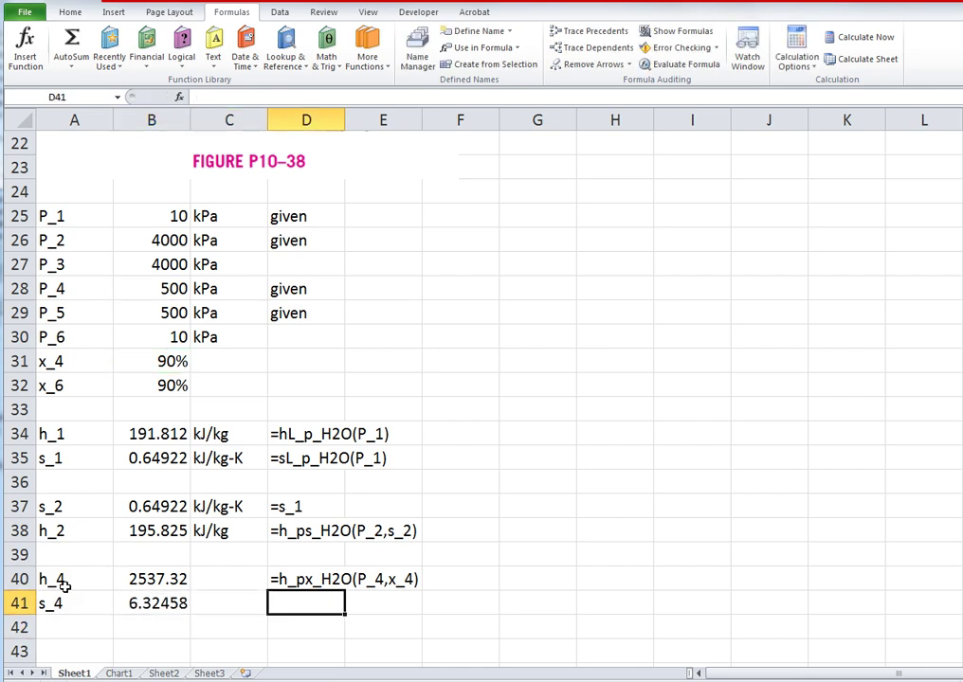
{"action": "type", "text": "'"}
{"action": "key", "text": "ctrl+v"}
{"action": "key", "text": "Return"}
Give h_4 the unit kJ/kg and s_4 the unit kJ/kg-K.
{"action": "key", "text": "Up"}
{"action": "key", "text": "Up"}
{"action": "key", "text": "Up"}
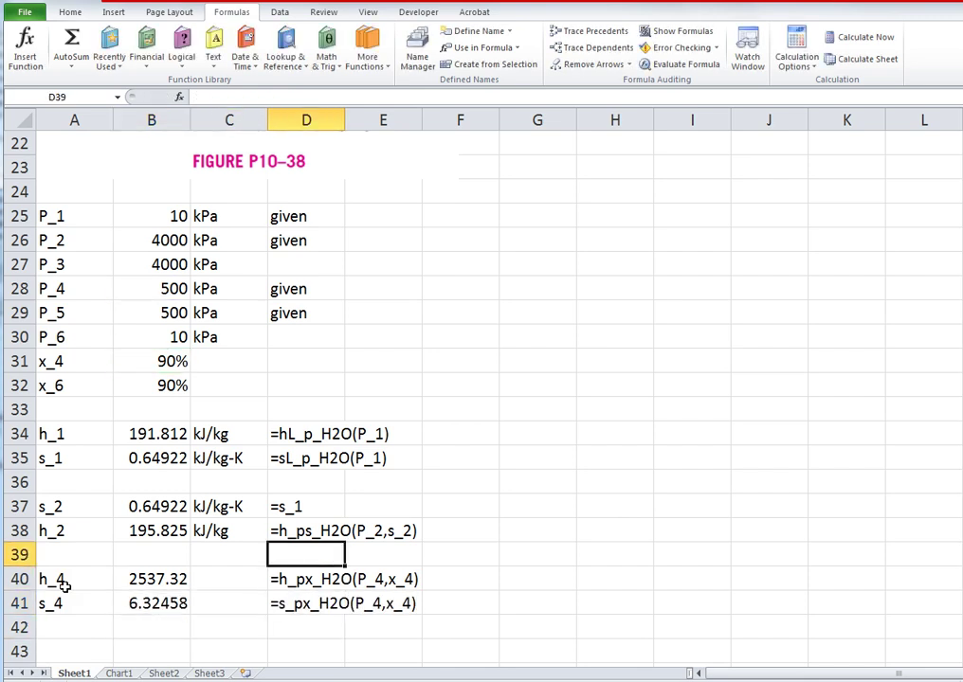
{"action": "key", "text": "Up"}
{"action": "key", "text": "Left"}
{"action": "key", "text": "ctrl+c"}
{"action": "key", "text": "Down"}
{"action": "key", "text": "Down"}
{"action": "key", "text": "ctrl+v"}
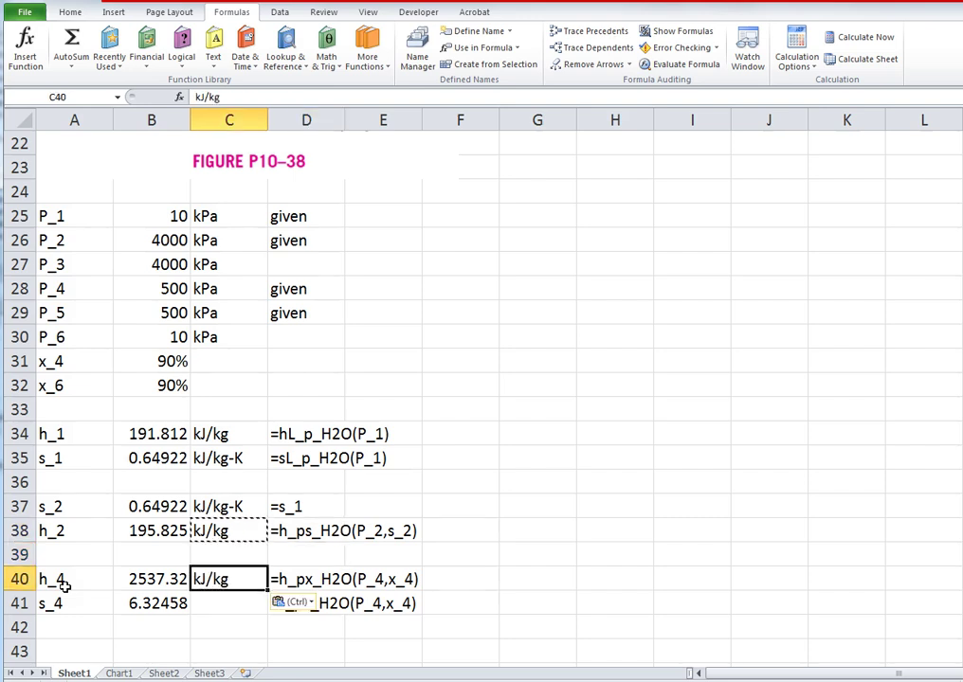
{"action": "key", "text": "Down"}
{"action": "key", "text": "Up"}
{"action": "key", "text": "Up"}
{"action": "key", "text": "Up"}
{"action": "key", "text": "Up"}
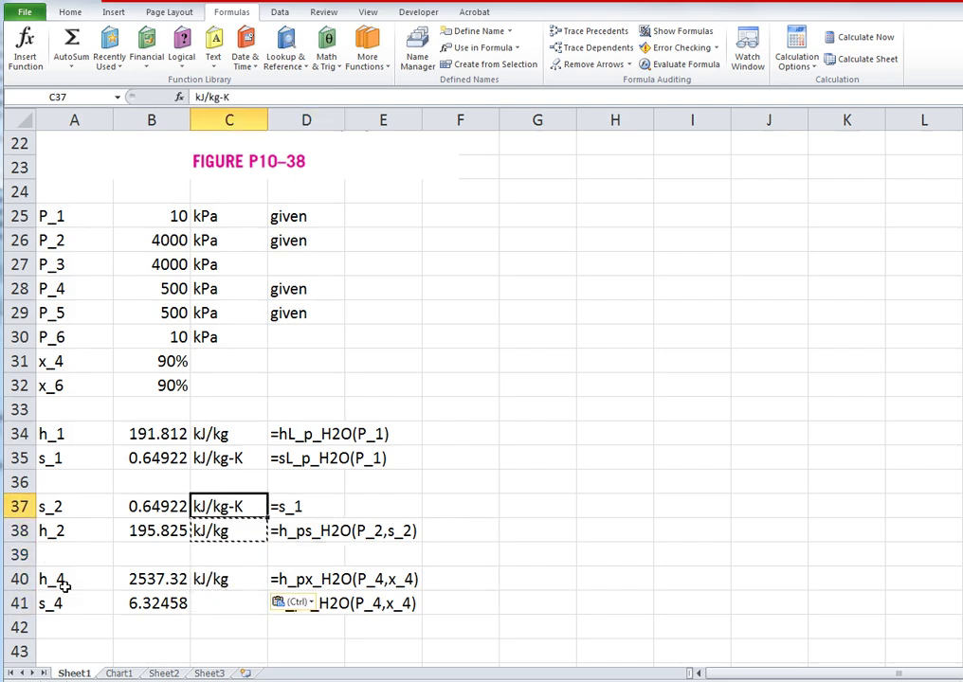
{"action": "key", "text": "ctrl+c"}
{"action": "key", "text": "Down"}
{"action": "key", "text": "Down"}
{"action": "key", "text": "Down"}
{"action": "key", "text": "Down"}
{"action": "key", "text": "ctrl+v"}
{"action": "key", "text": "Down"}
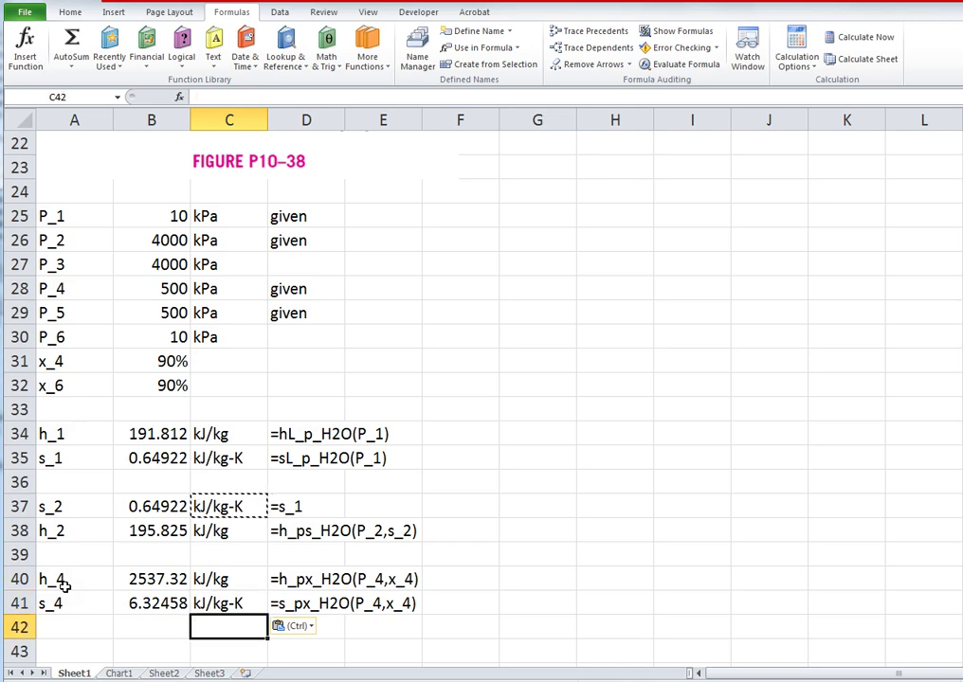
After checking the T-s chart, label A43 s_3 and enter a first formula for it.
{"action": "left_click", "coordinate": [118, 673]}
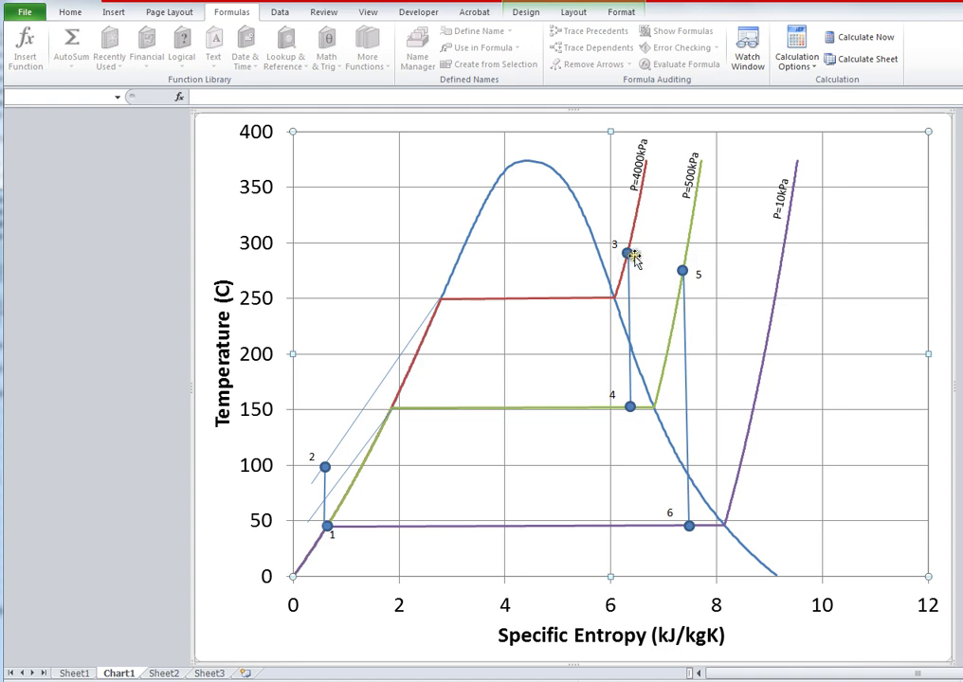
{"action": "left_click", "coordinate": [83, 674]}
{"action": "left_click", "coordinate": [79, 651]}
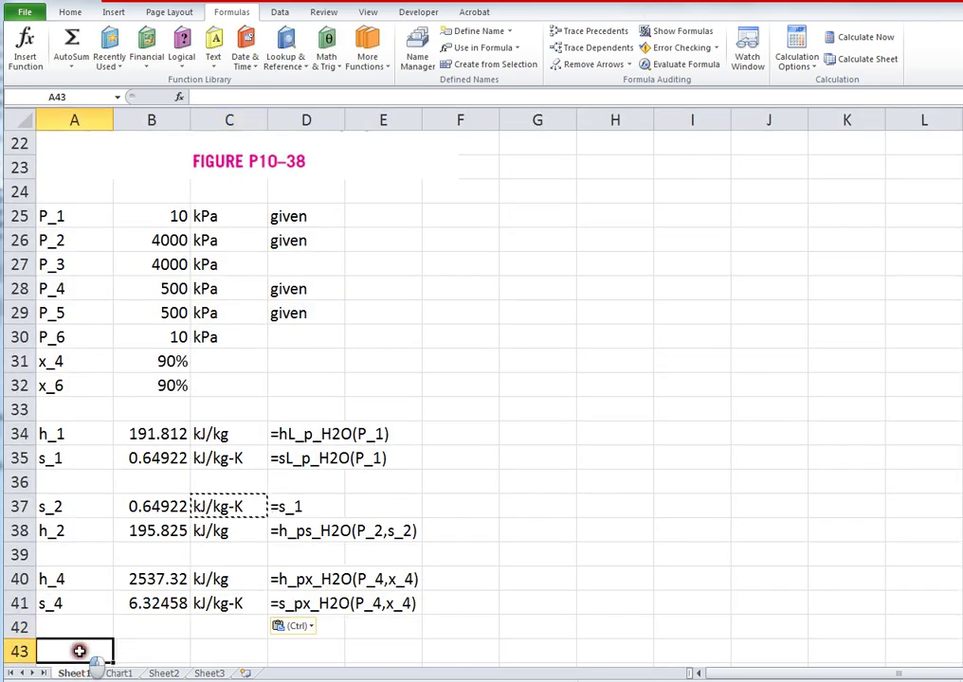
{"action": "type", "text": "h"}
{"action": "key", "text": "BackSpace"}
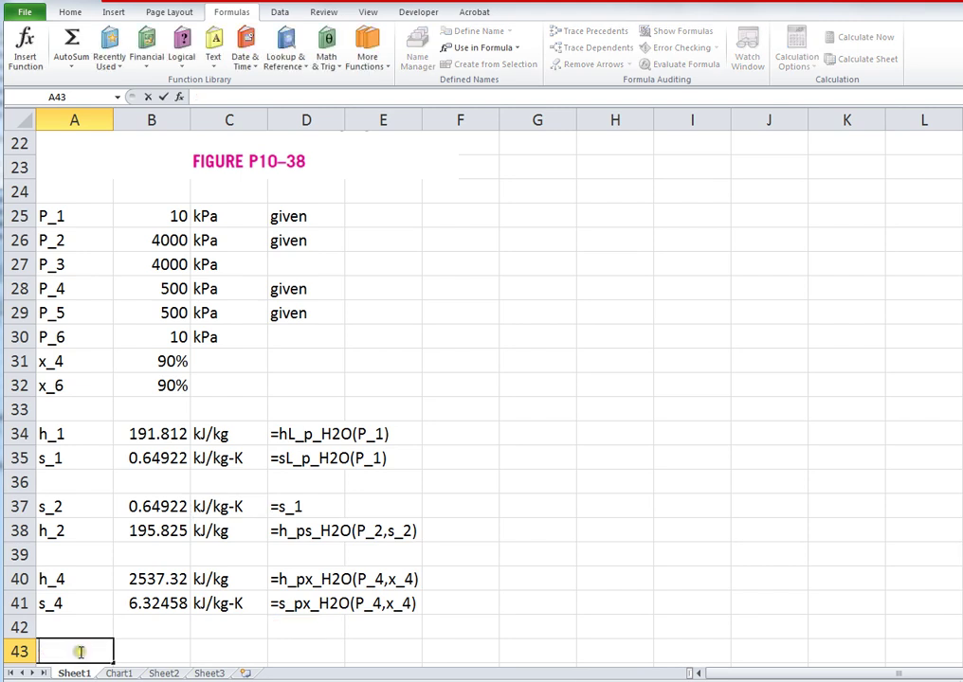
{"action": "type", "text": "s_3"}
{"action": "key", "text": "Tab"}
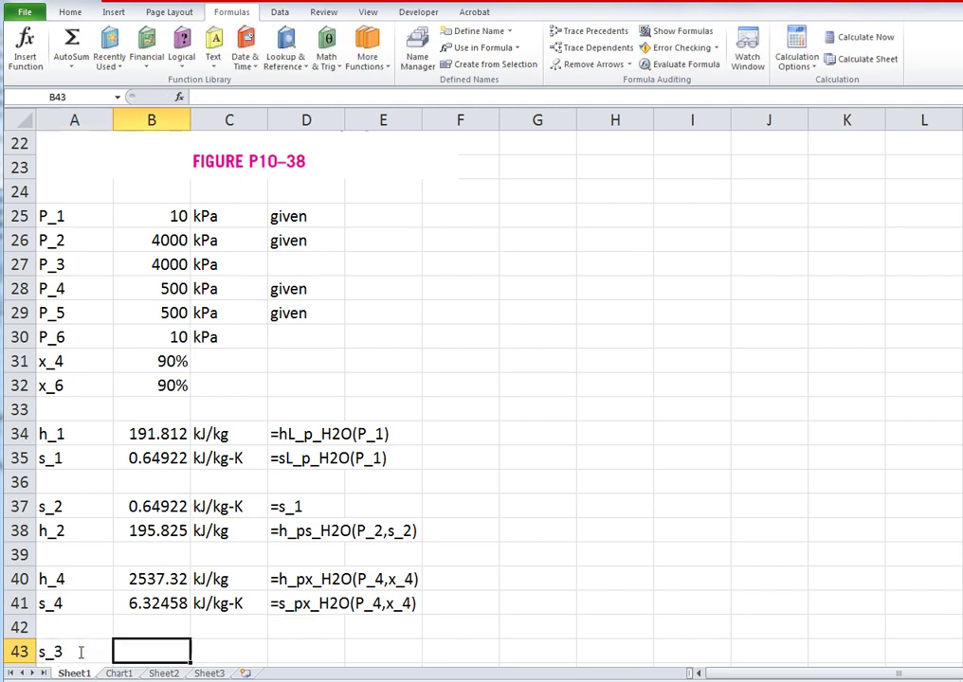
{"action": "type", "text": "=s"}
{"action": "key", "text": "BackSpace"}
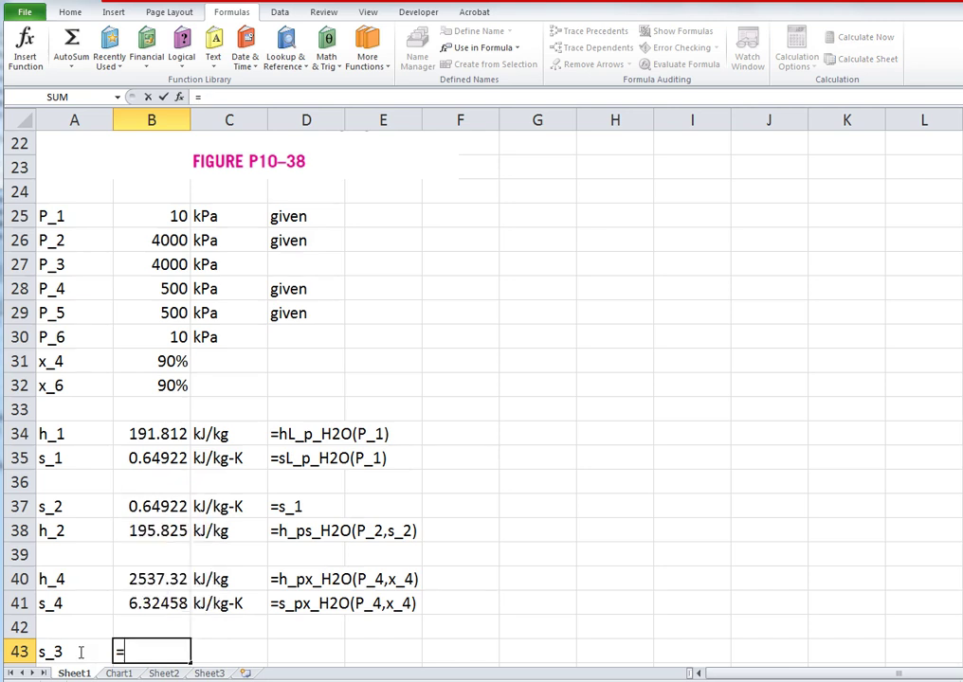
{"action": "type", "text": "s_43"}
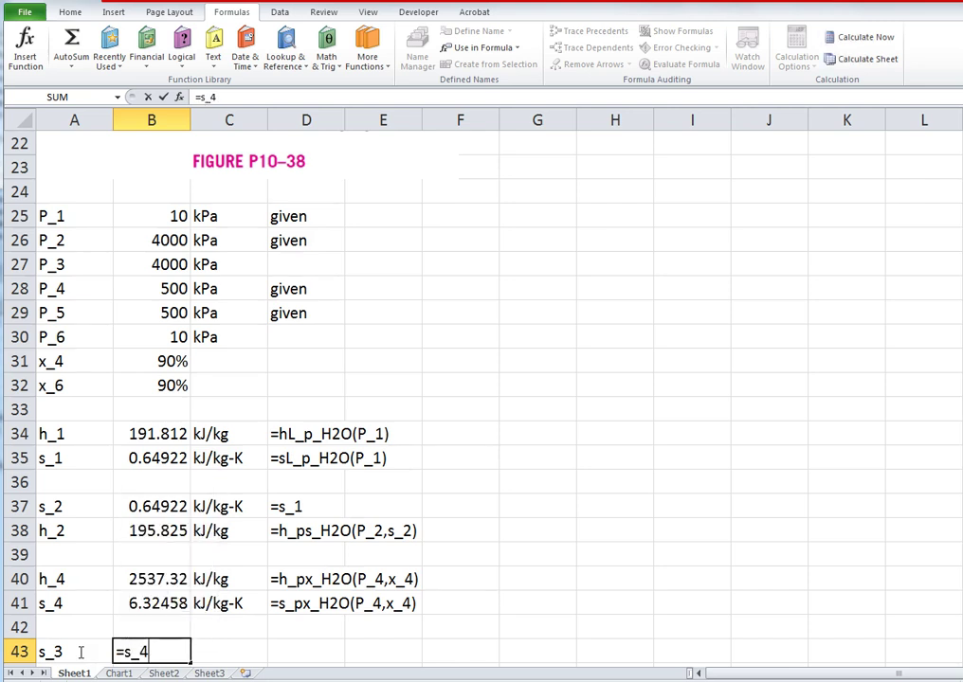
{"action": "key", "text": "Return"}
Create names for A40:B43 values from their left-column labels.
{"action": "key", "text": "Up"}
{"action": "key", "text": "shift+Left"}
{"action": "key", "text": "shift+Up"}
{"action": "key", "text": "shift+Up"}
{"action": "key", "text": "shift+Up"}
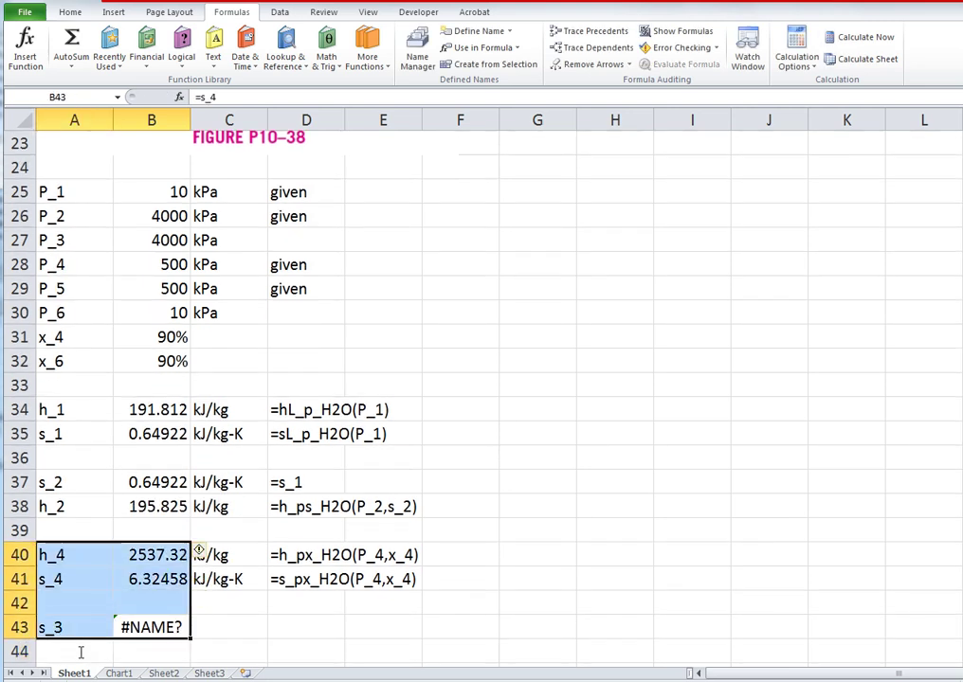
{"action": "left_click", "coordinate": [479, 63]}
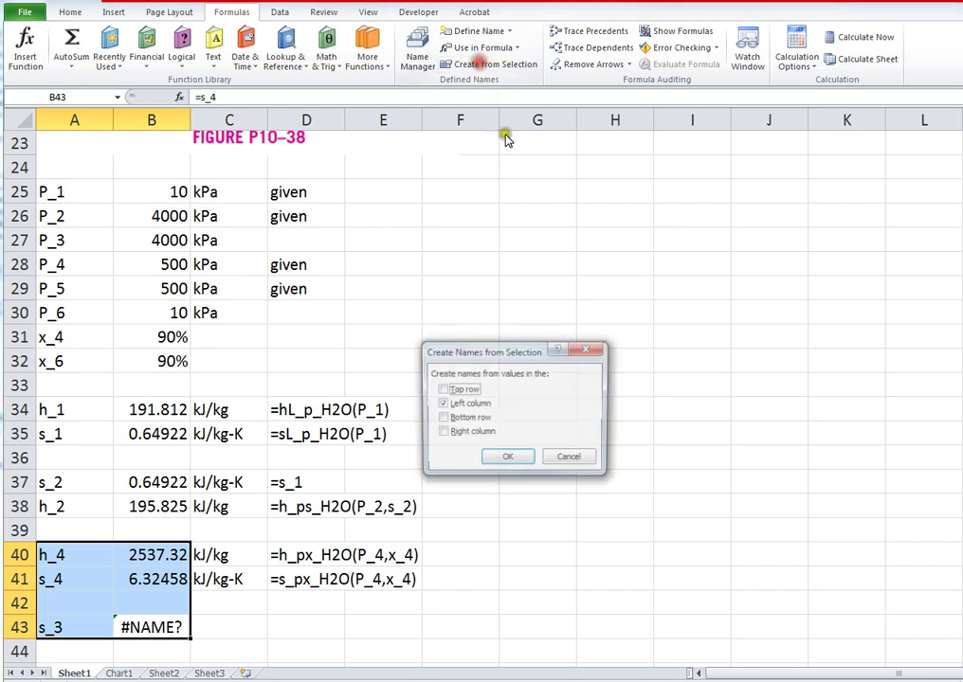
{"action": "left_click", "coordinate": [505, 455]}
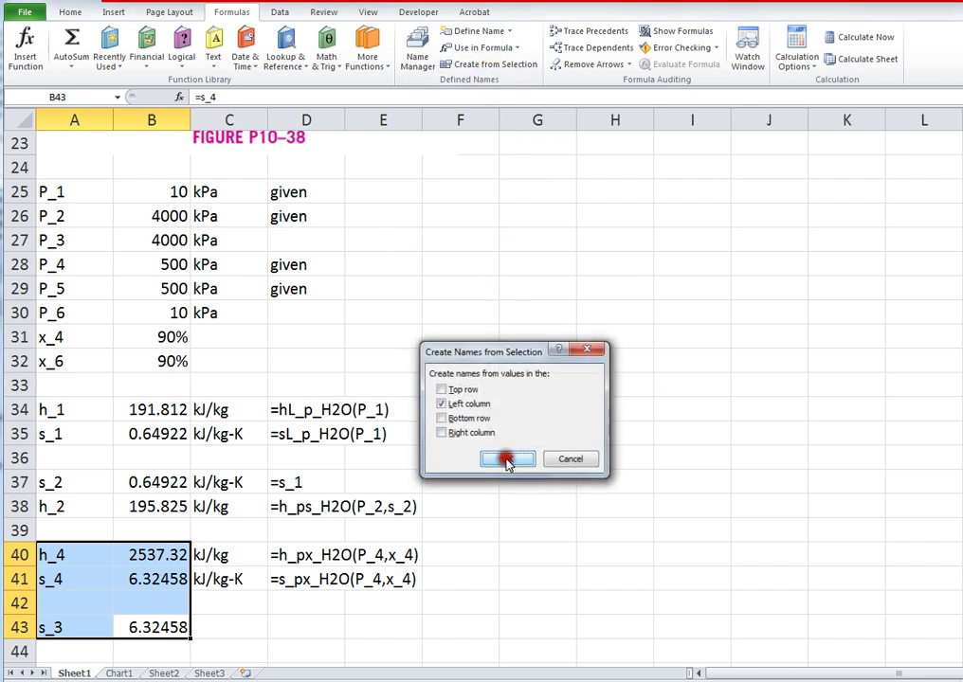
Copy kJ/kg-K as the s_3 unit in C43.
{"action": "left_click", "coordinate": [224, 628]}
{"action": "key", "text": "Up"}
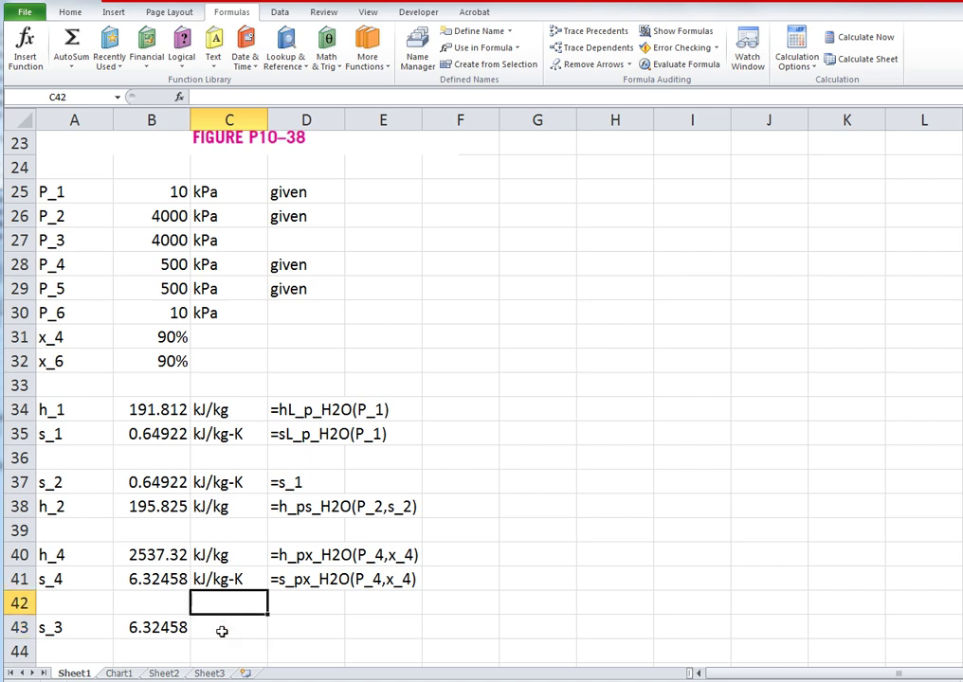
{"action": "key", "text": "Up"}
{"action": "key", "text": "ctrl+c"}
{"action": "key", "text": "Down"}
{"action": "key", "text": "Down"}
{"action": "key", "text": "ctrl+v"}
{"action": "key", "text": "Right"}
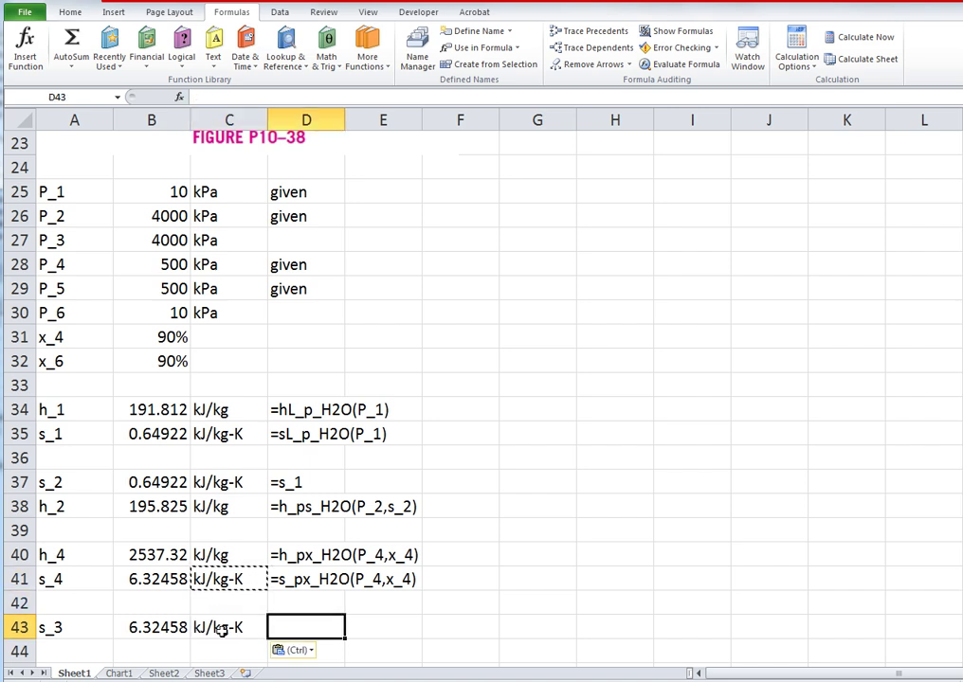
Set s_3 to =s_4 and note '=s_4 because isentropic process 3-4' in D43.
{"action": "key", "text": "Left"}
{"action": "key", "text": "Left"}
{"action": "type", "text": "=s_4"}
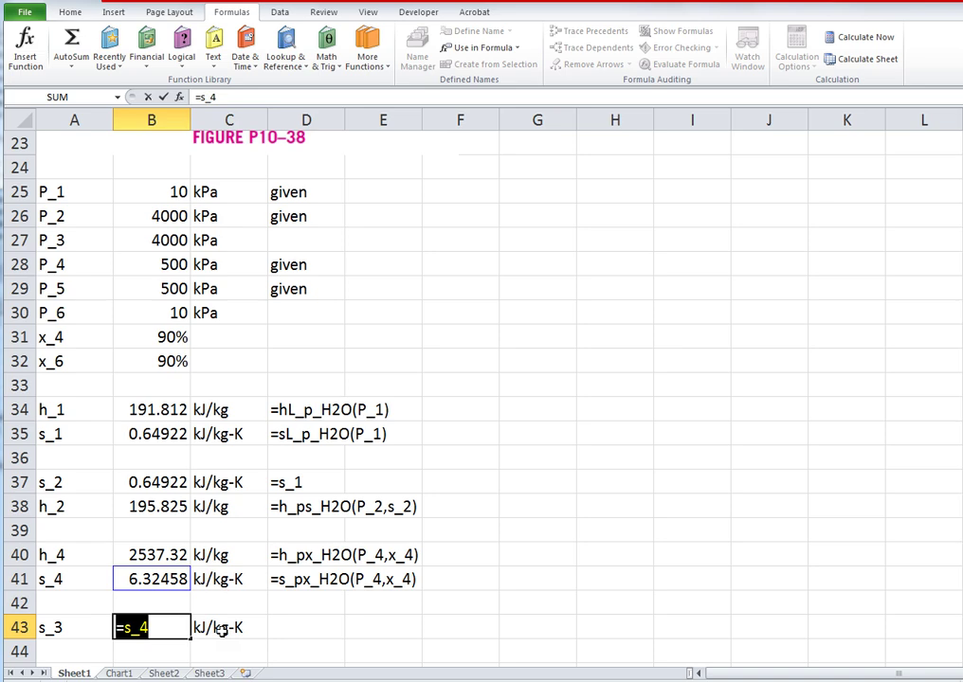
{"action": "key", "text": "ctrl+Return"}
{"action": "key", "text": "Right"}
{"action": "key", "text": "Right"}
{"action": "type", "text": "'=s_4"}
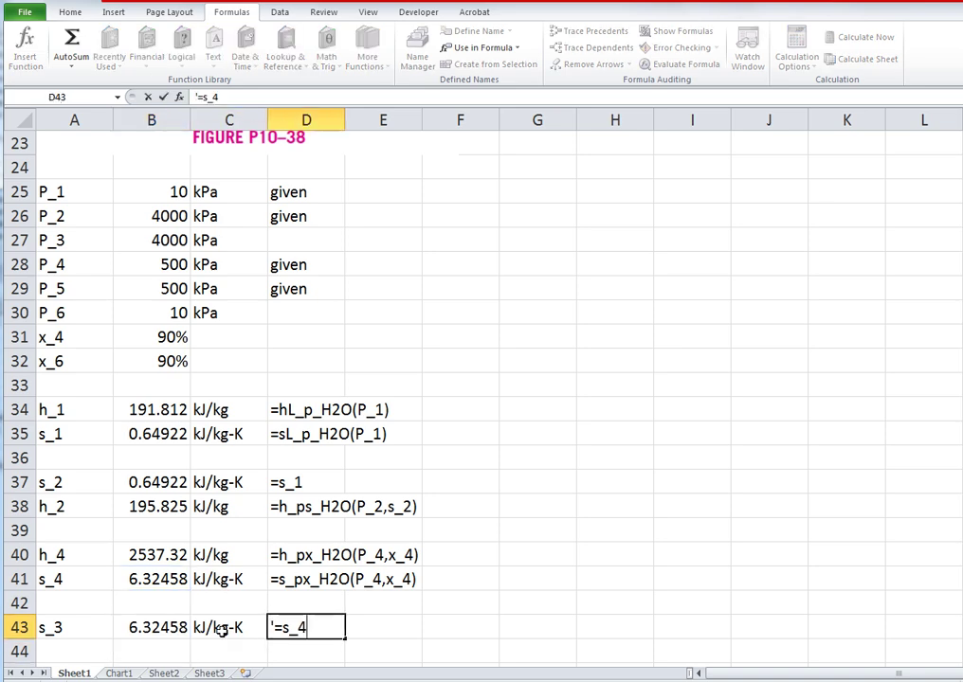
{"action": "type", "text": "  because isentrop"}
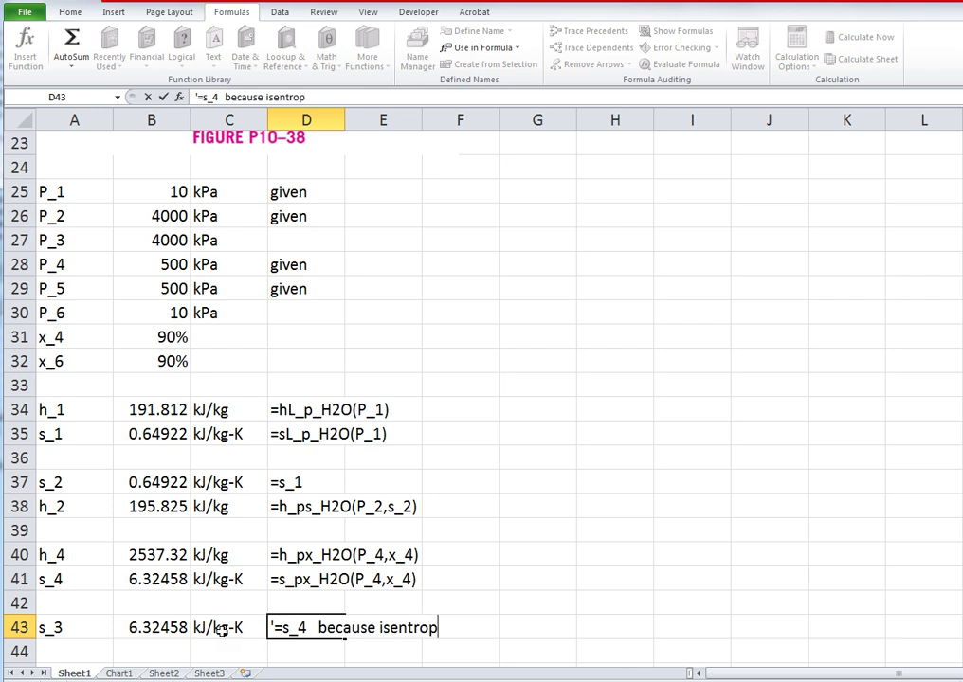
{"action": "type", "text": "ic process"}
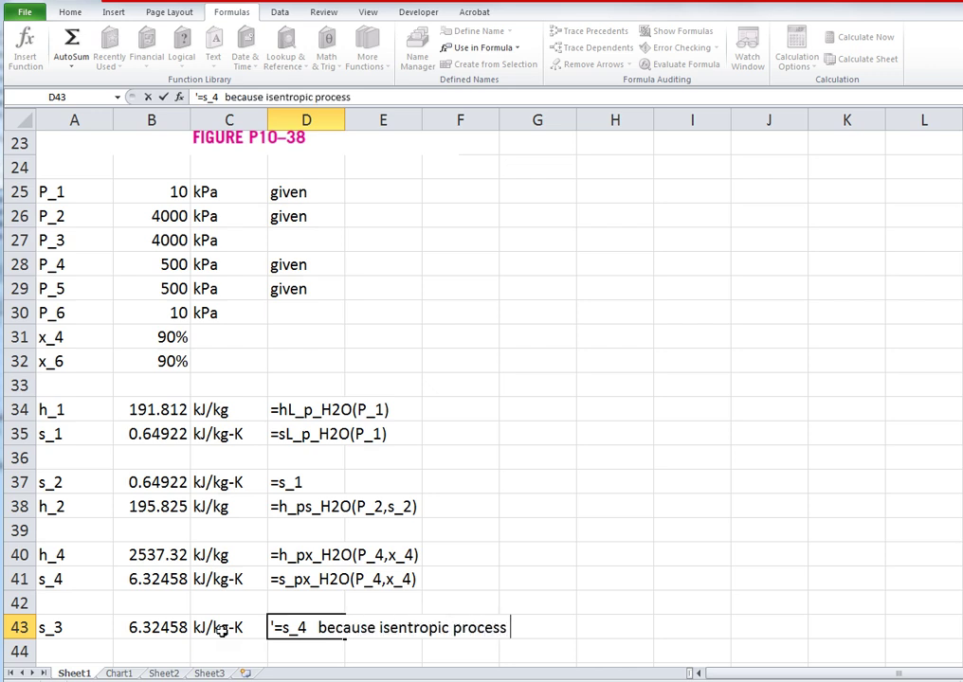
{"action": "type", "text": " 3-4"}
{"action": "key", "text": "Return"}
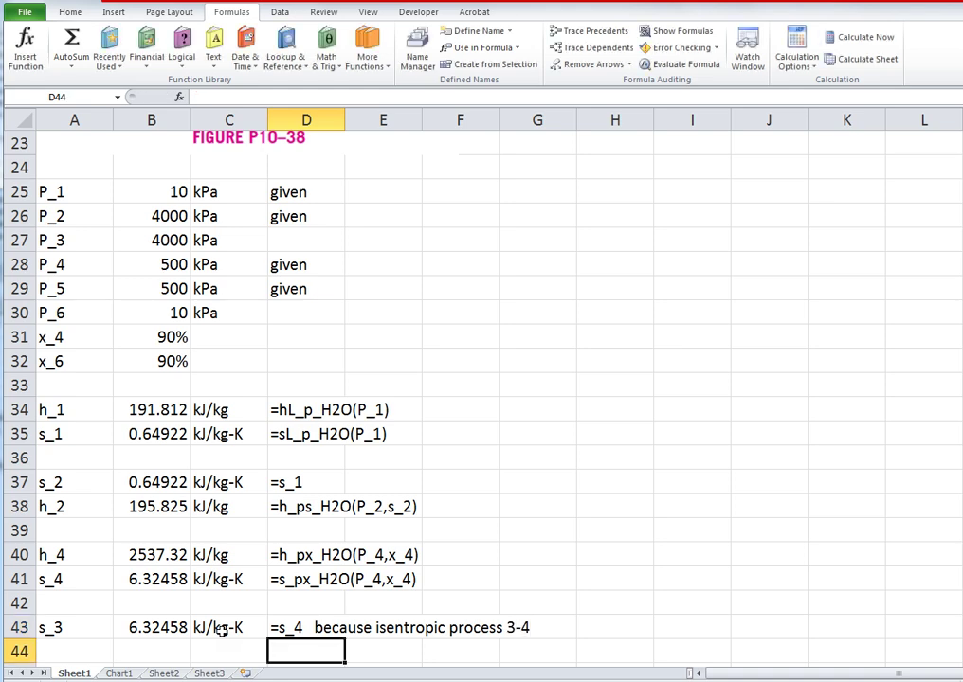
Label row 44 as h_3.
{"action": "scroll", "coordinate": [191, 648], "scroll_direction": "down", "scroll_amount": 1}
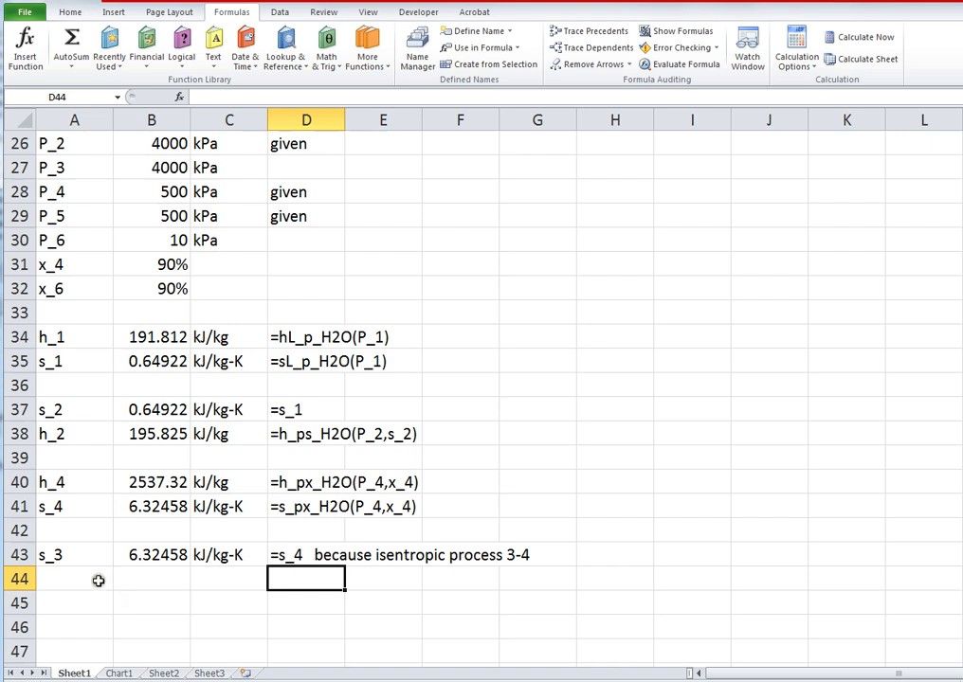
{"action": "left_click", "coordinate": [63, 584]}
{"action": "type", "text": "h_3"}
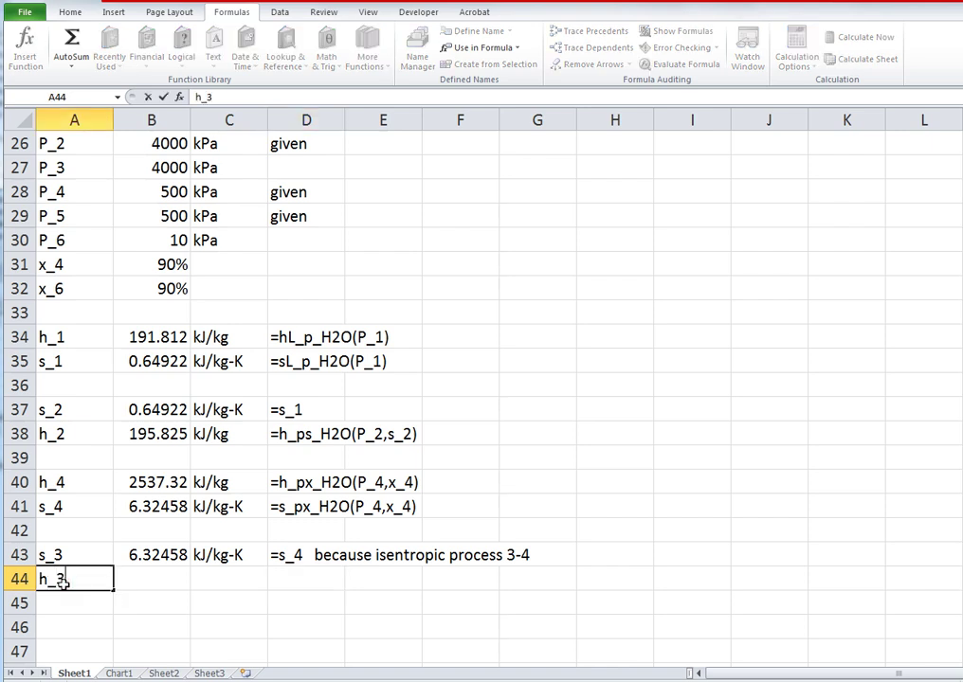
{"action": "key", "text": "Tab"}
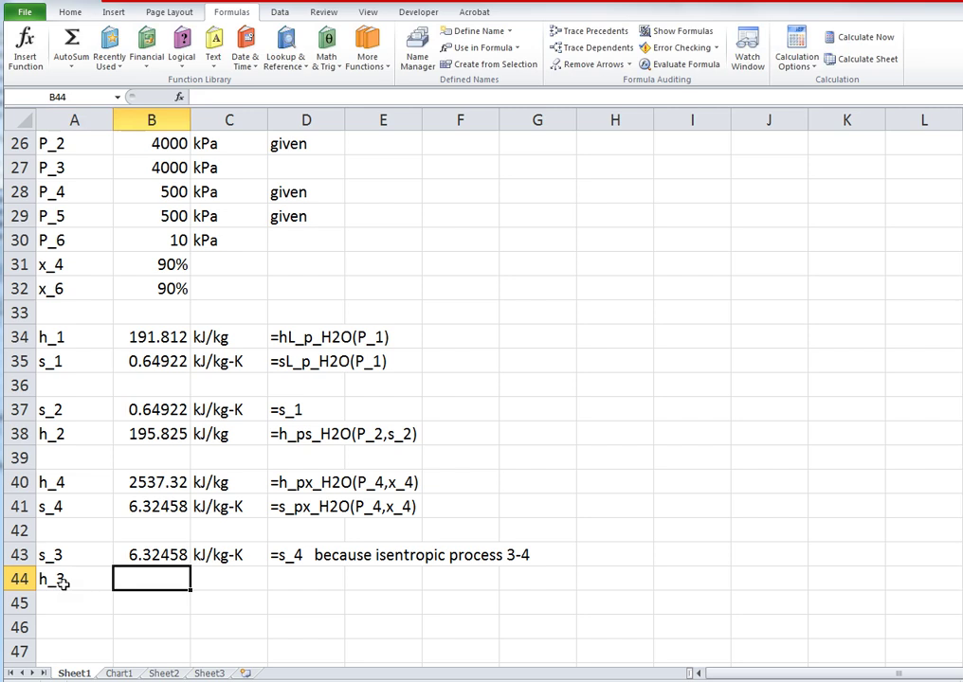
Enter =h_ps_H2O(P_3,s_3) in B44 so h_3 reads 2939.31.
{"action": "type", "text": "=h="}
{"action": "key", "text": "BackSpace"}
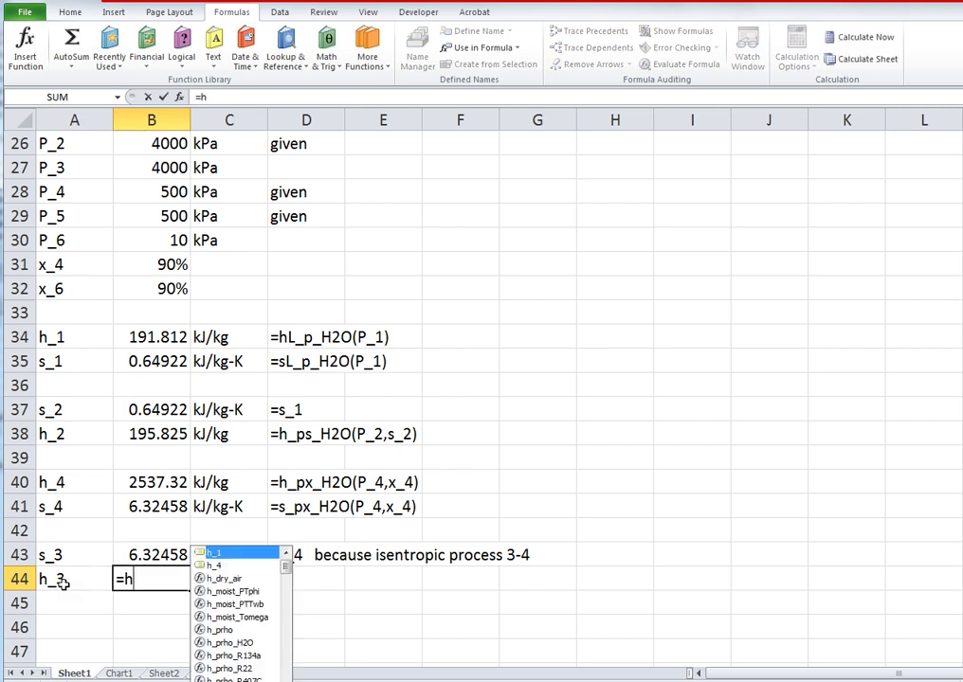
{"action": "type", "text": "_P"}
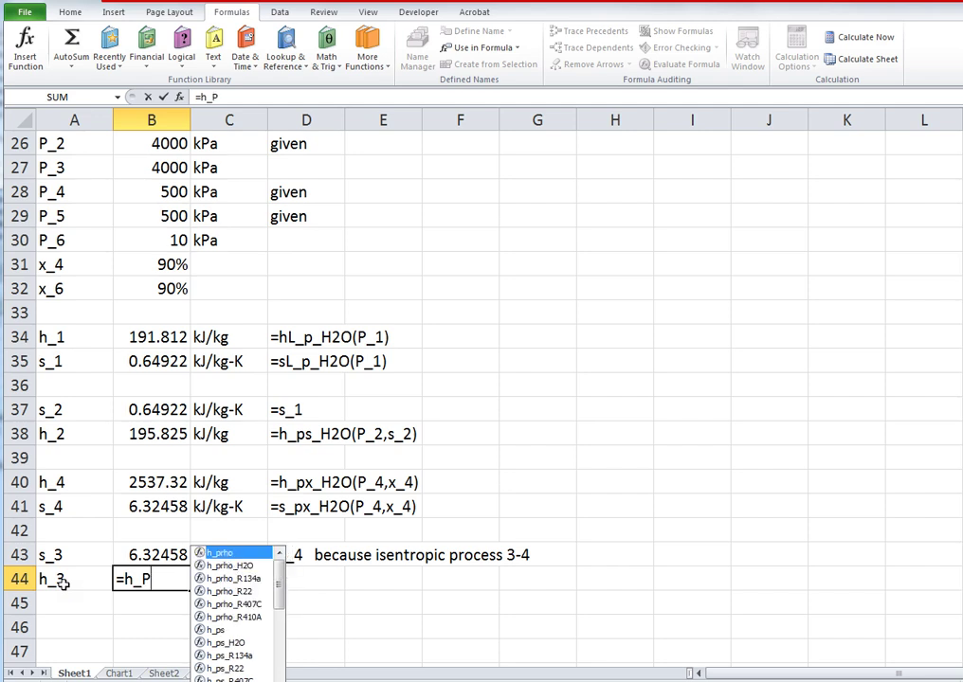
{"action": "key", "text": "BackSpace"}
{"action": "type", "text": "ps"}
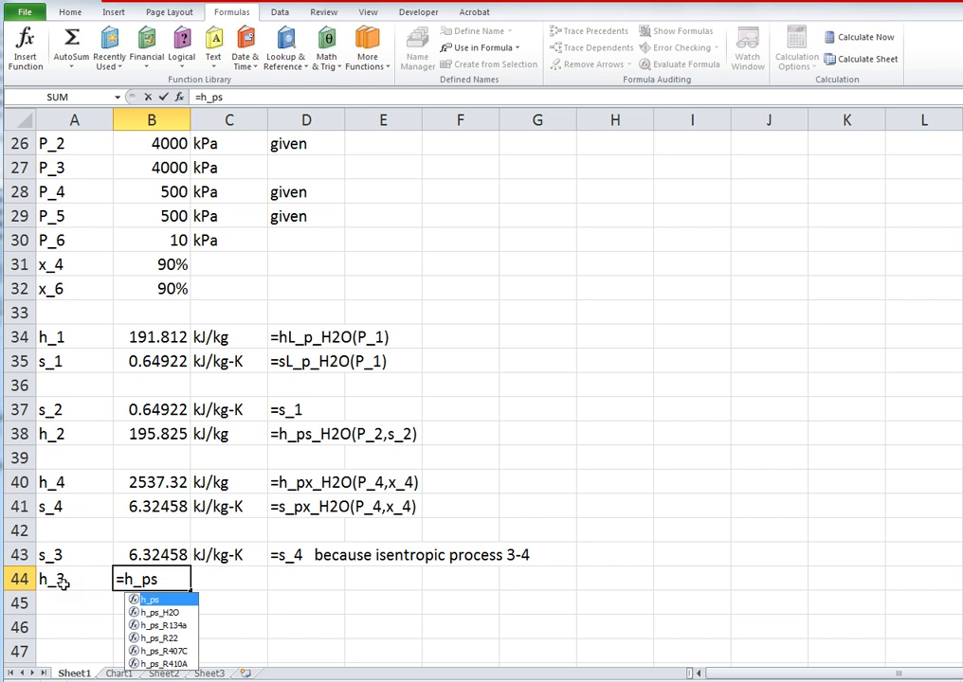
{"action": "key", "text": "Down"}
{"action": "key", "text": "Tab"}
{"action": "type", "text": "P_3"}
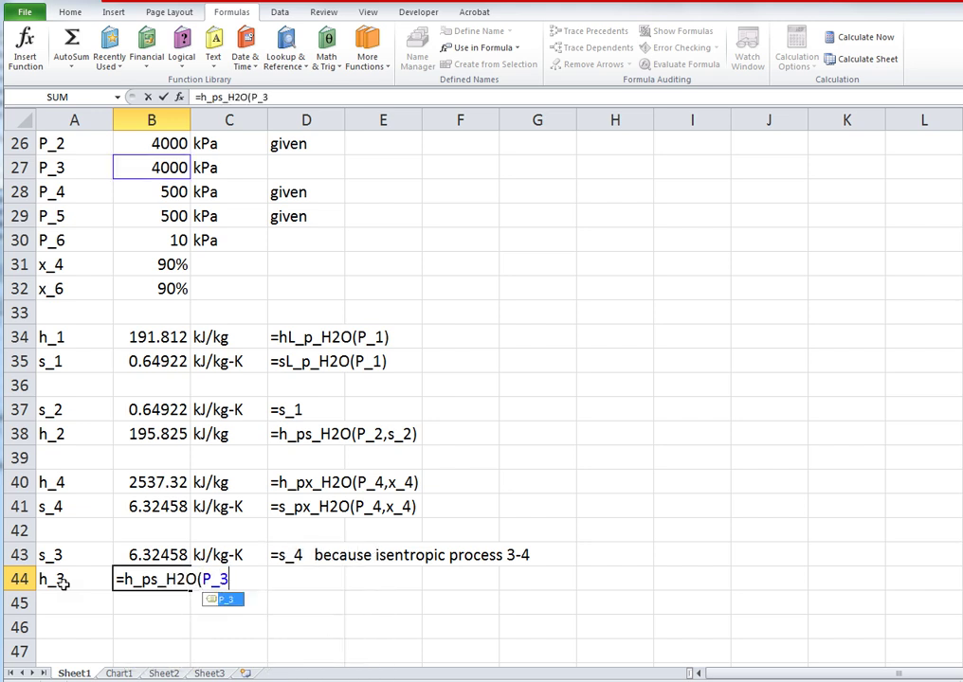
{"action": "type", "text": ",s_3)"}
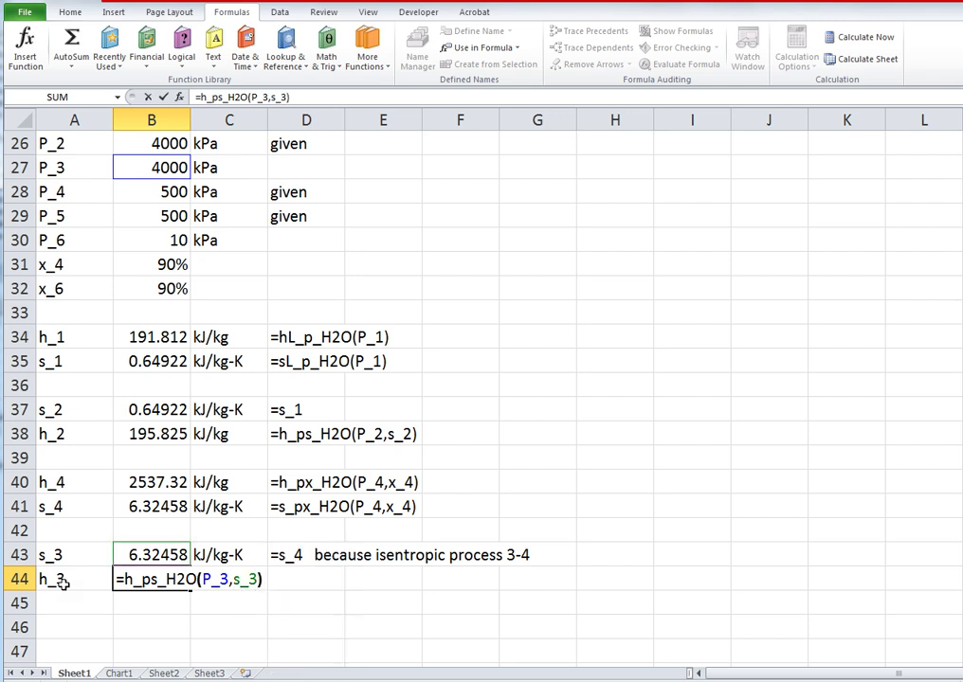
{"action": "key", "text": "Return"}
Copy the h_3 formula text and paste it after an apostrophe into D44 as a note.
{"action": "key", "text": "Up"}
{"action": "key", "text": "F2"}
{"action": "key", "text": "shift+Home"}
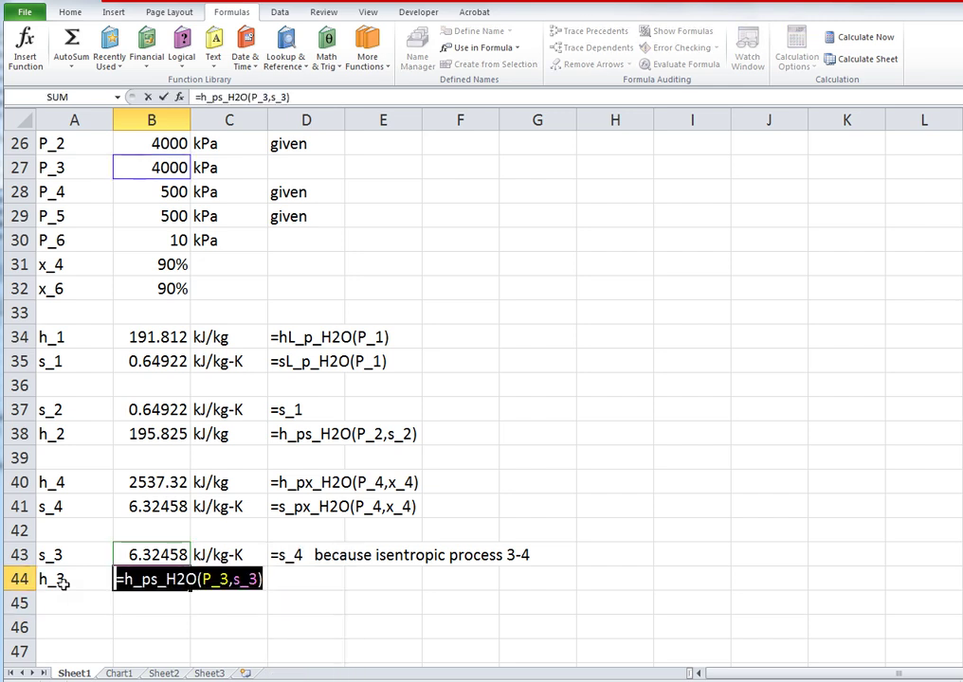
{"action": "key", "text": "Escape"}
{"action": "key", "text": "Right"}
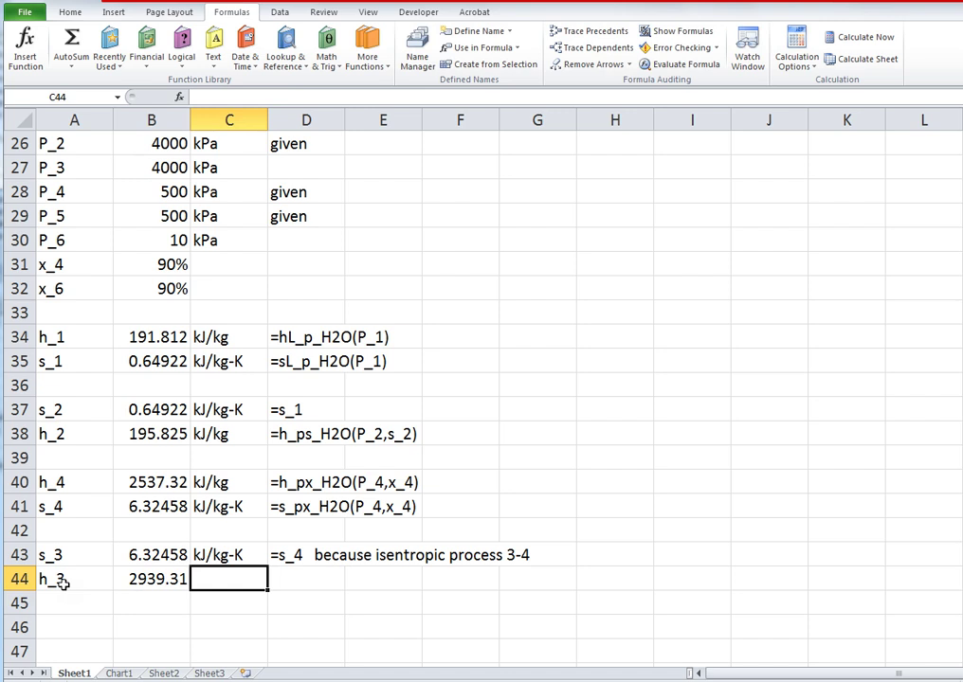
{"action": "key", "text": "Right"}
{"action": "type", "text": "'"}
{"action": "key", "text": "ctrl+v"}
{"action": "key", "text": "Return"}
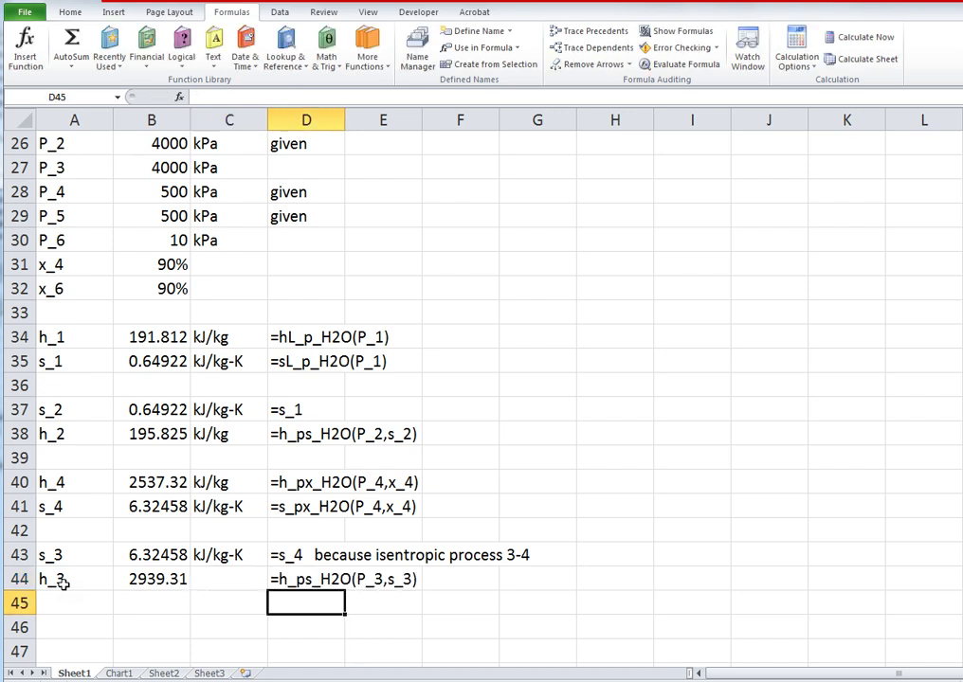
{"action": "key", "text": "Down"}
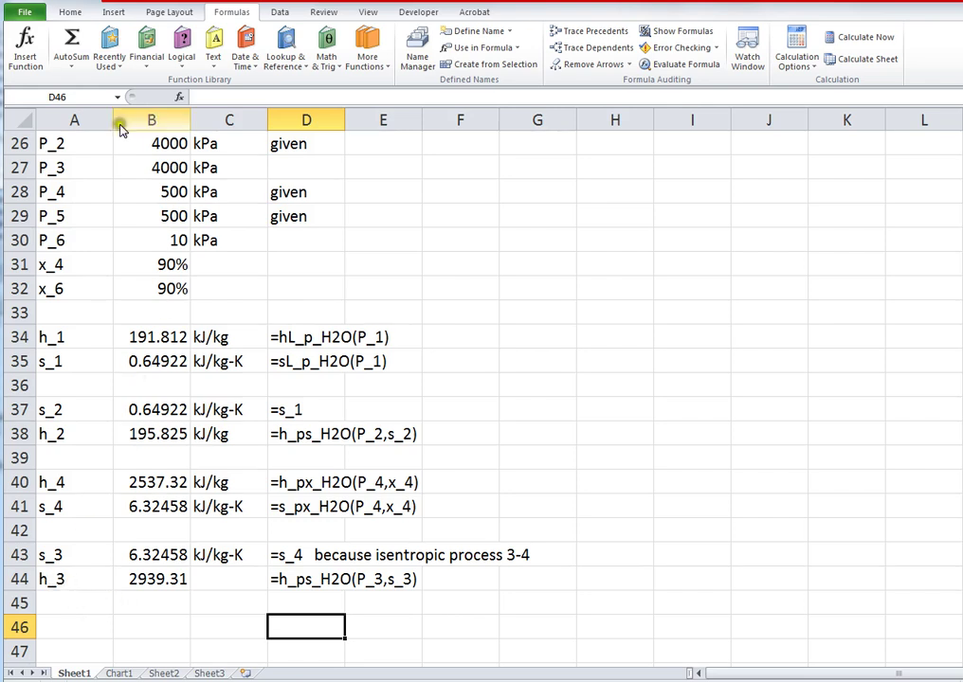
Add a T_3 row with =T_ps_H2O(P_3,s_3), giving 292.193.
{"action": "left_click", "coordinate": [62, 607]}
{"action": "type", "text": "T_"}
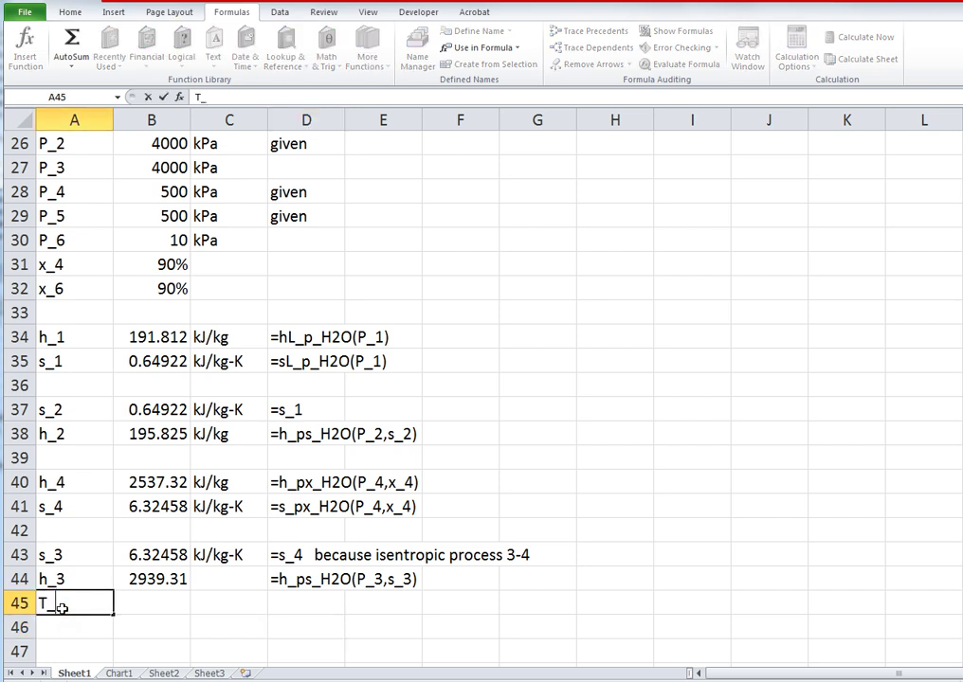
{"action": "type", "text": "3"}
{"action": "key", "text": "Tab"}
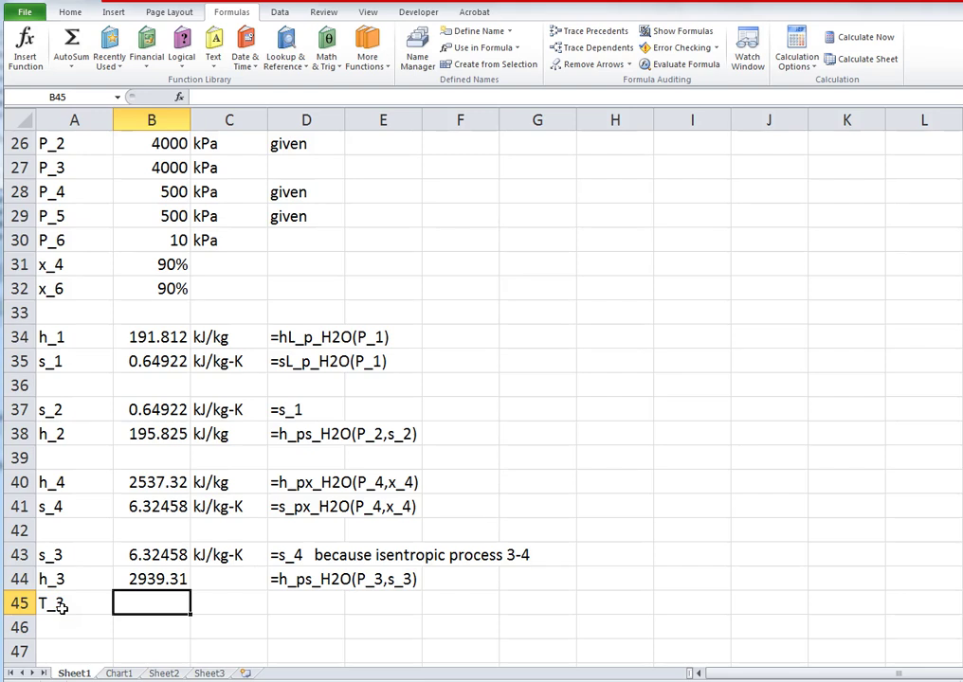
{"action": "type", "text": "=T_"}
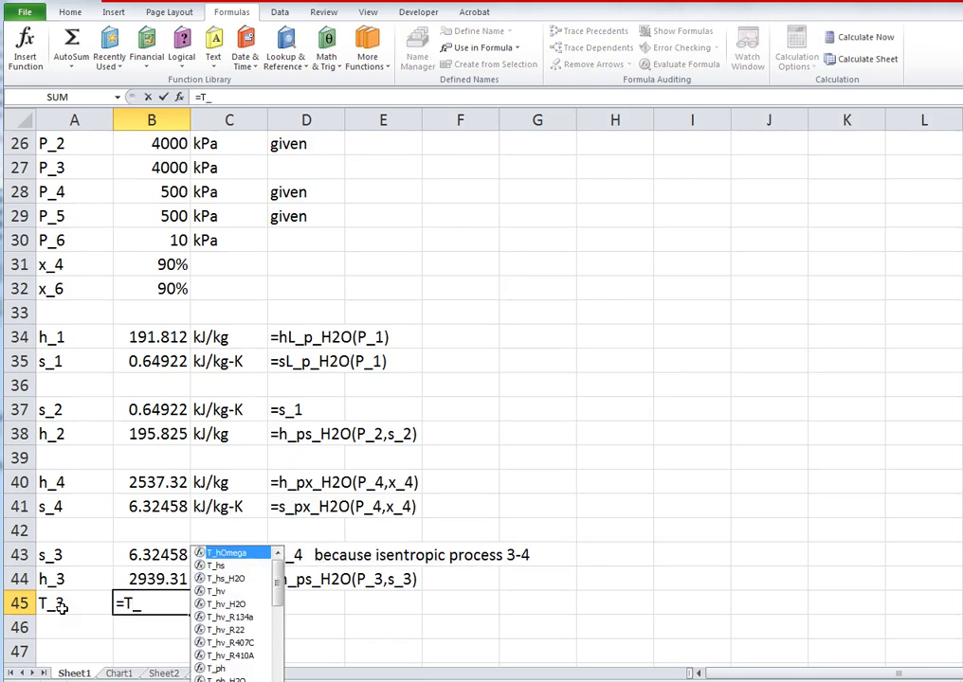
{"action": "type", "text": "p"}
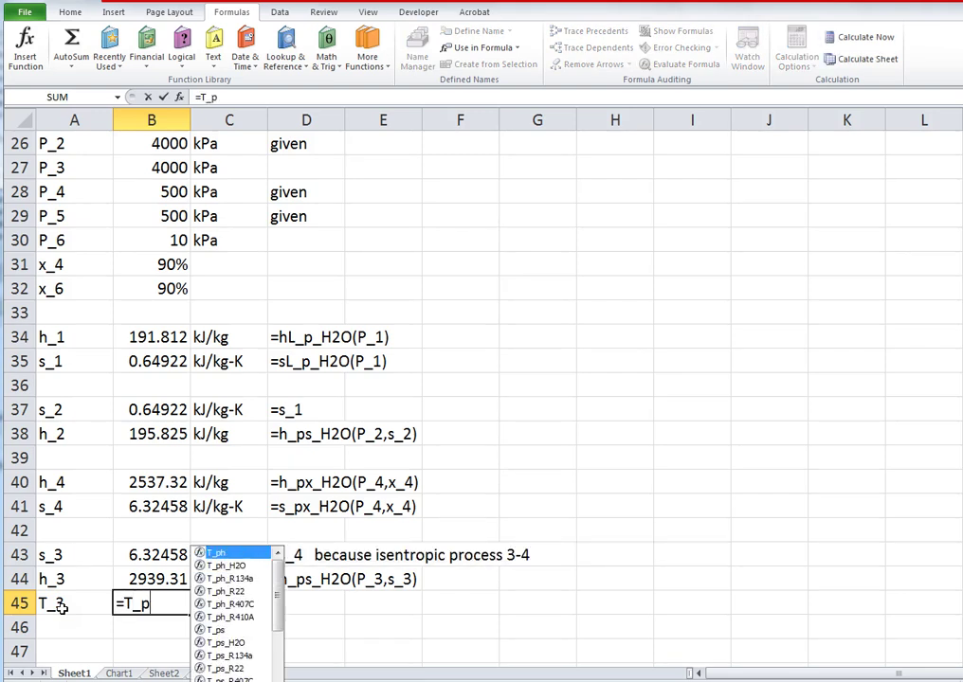
{"action": "type", "text": "s"}
{"action": "key", "text": "Down"}
{"action": "key", "text": "Tab"}
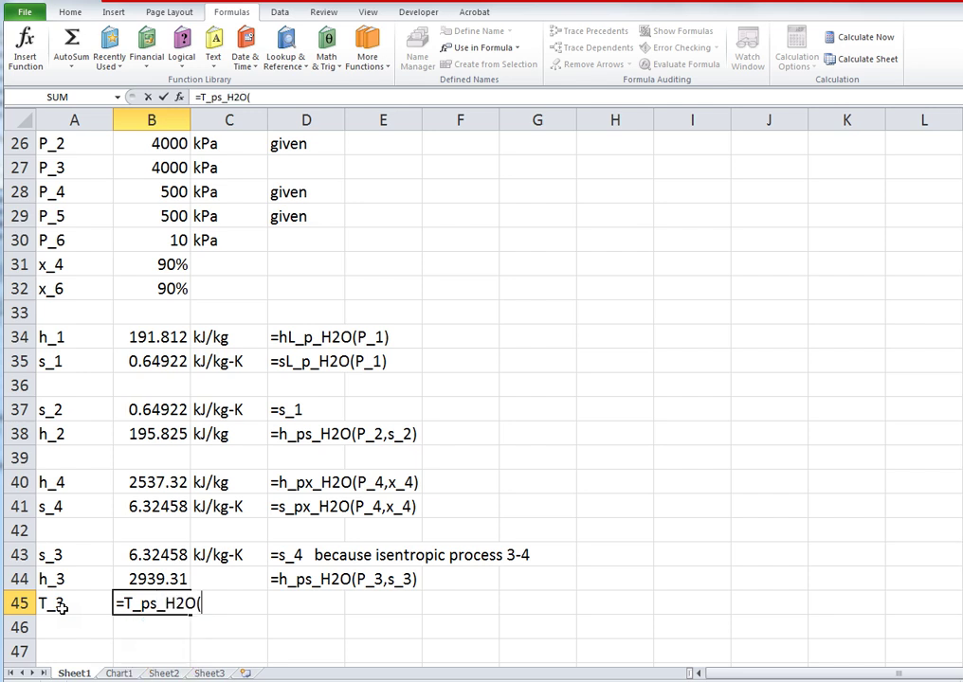
{"action": "type", "text": "P"}
{"action": "key", "text": "BackSpace"}
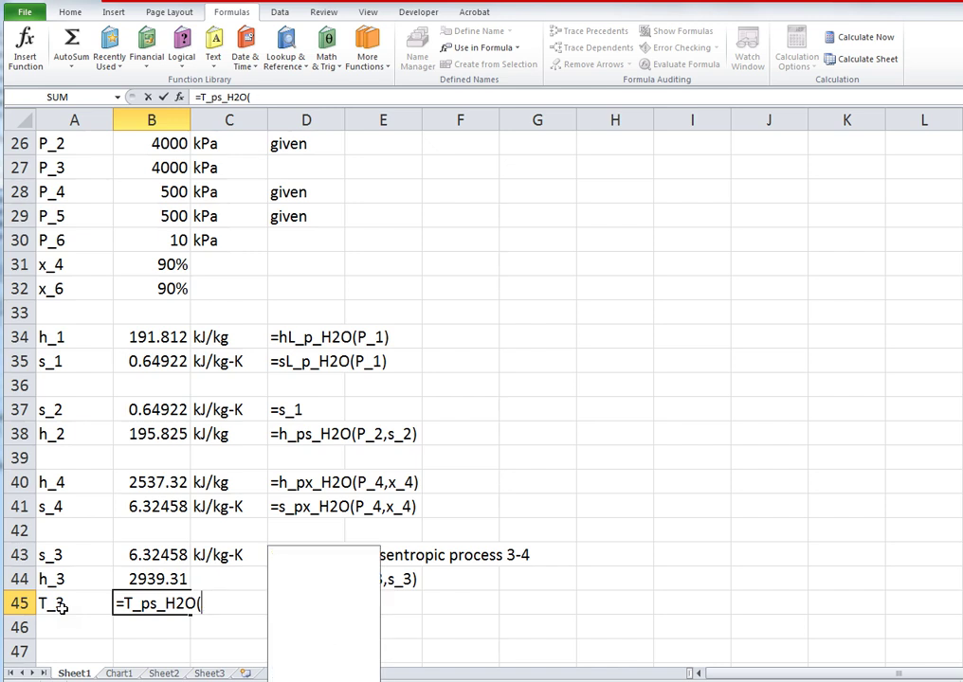
{"action": "type", "text": "P_3,"}
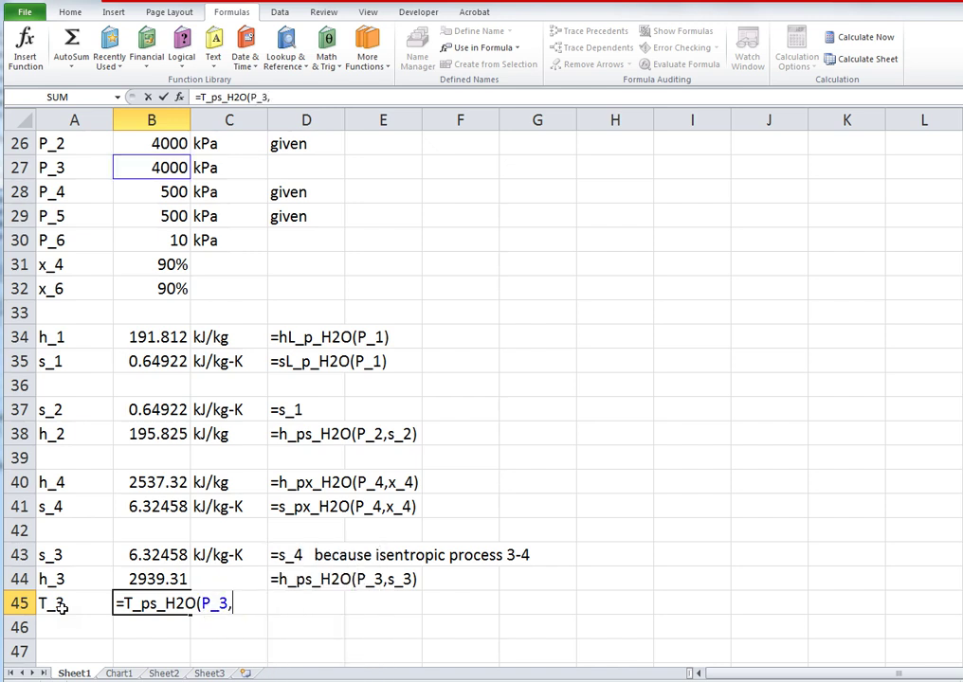
{"action": "type", "text": "s_3)"}
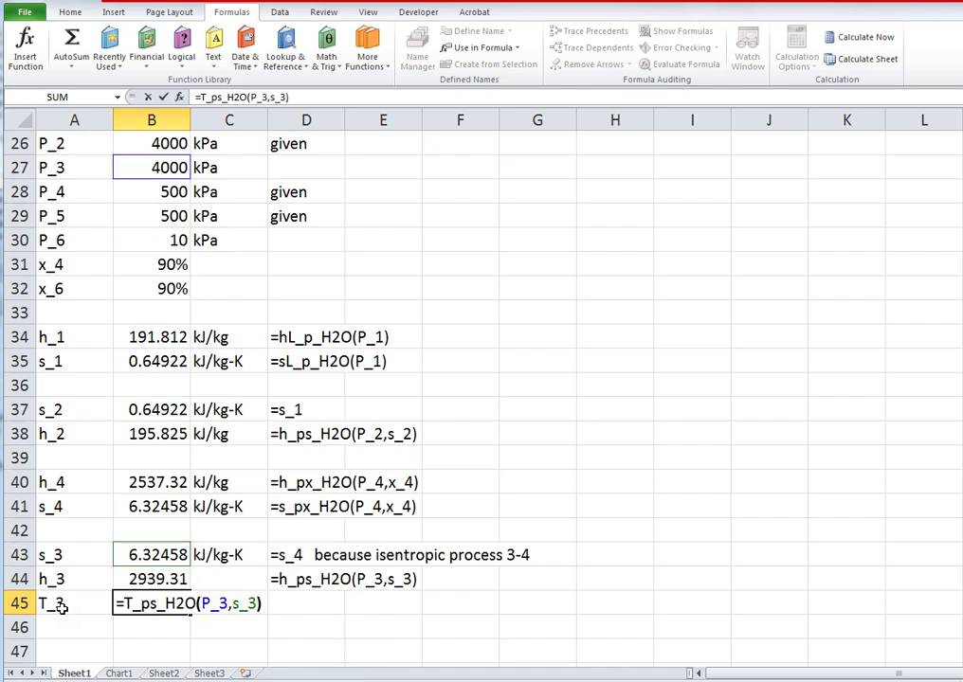
{"action": "key", "text": "Return"}
Note the T_3 formula text beside it in column D.
{"action": "key", "text": "Up"}
{"action": "key", "text": "F2"}
{"action": "key", "text": "shift+Home"}
{"action": "key", "text": "ctrl+c"}
{"action": "key", "text": "Return"}
{"action": "key", "text": "Up"}
{"action": "key", "text": "Right"}
{"action": "key", "text": "Right"}
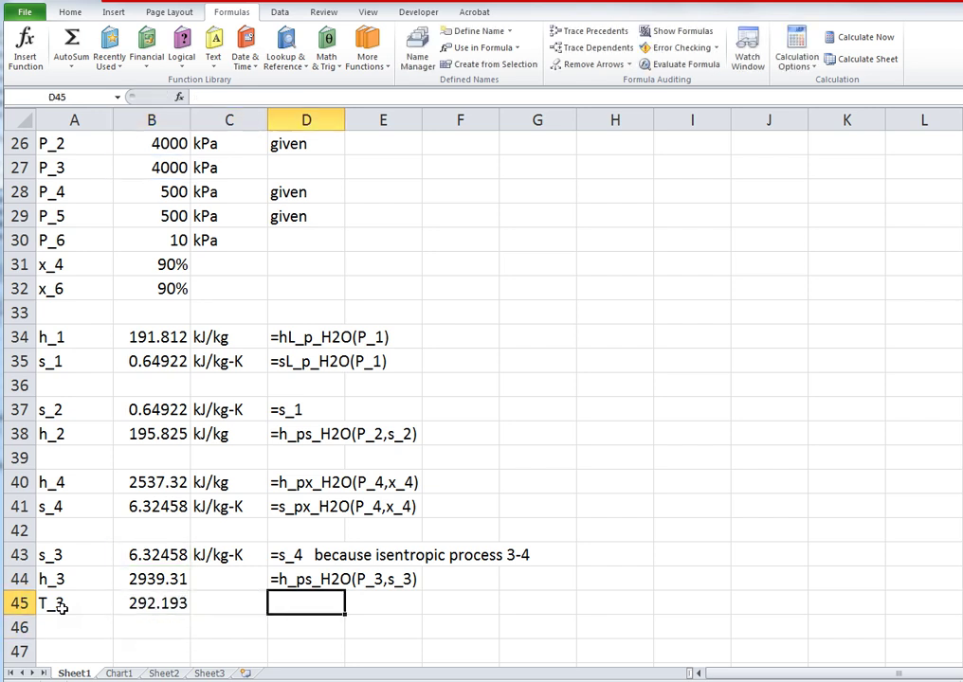
{"action": "type", "text": "'"}
{"action": "key", "text": "ctrl+v"}
{"action": "key", "text": "Return"}
{"action": "key", "text": "Up"}
Set the T_3 unit to C and copy kJ/kg from h_4 as the h_3 unit.
{"action": "key", "text": "Left"}
{"action": "type", "text": "C"}
{"action": "key", "text": "Up"}
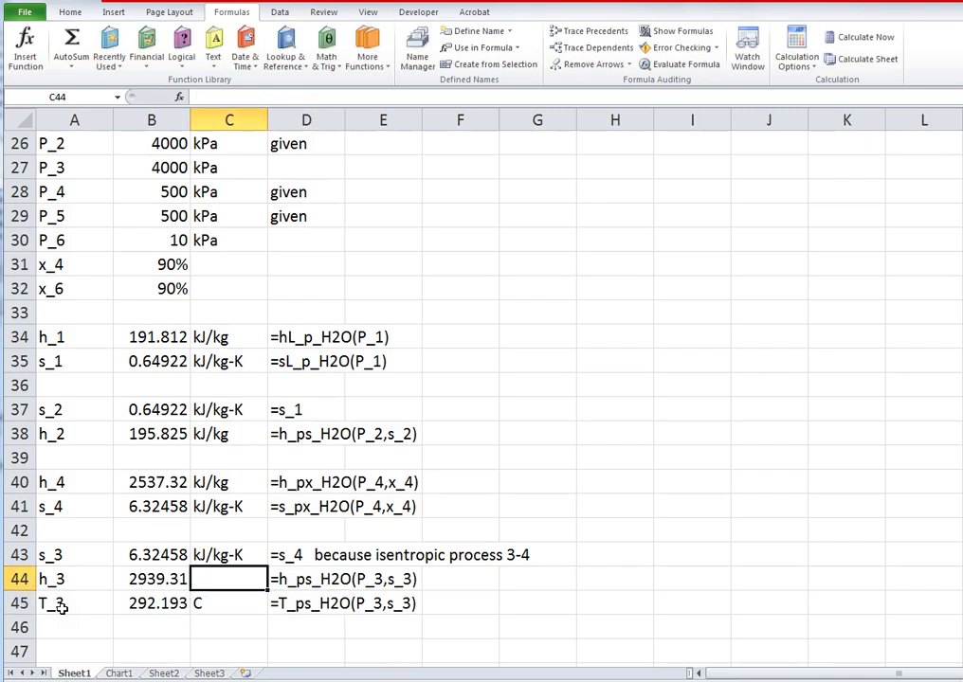
{"action": "key", "text": "Up"}
{"action": "key", "text": "Up"}
{"action": "key", "text": "Up"}
{"action": "key", "text": "Up"}
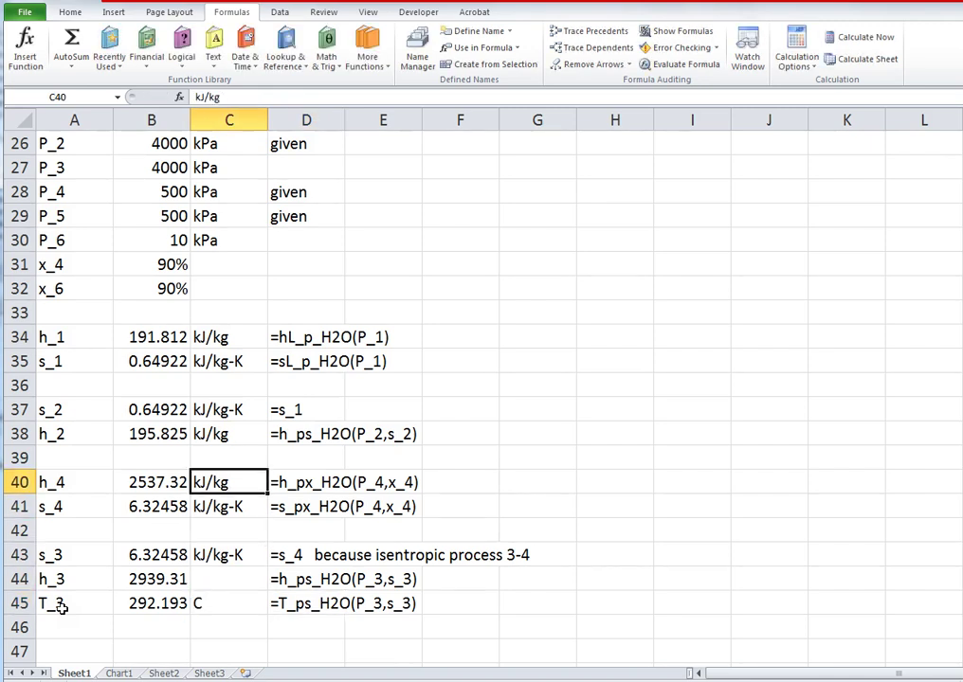
{"action": "key", "text": "ctrl+c"}
{"action": "key", "text": "Down"}
{"action": "key", "text": "Down"}
{"action": "key", "text": "Down"}
{"action": "key", "text": "Down"}
{"action": "key", "text": "ctrl+v"}
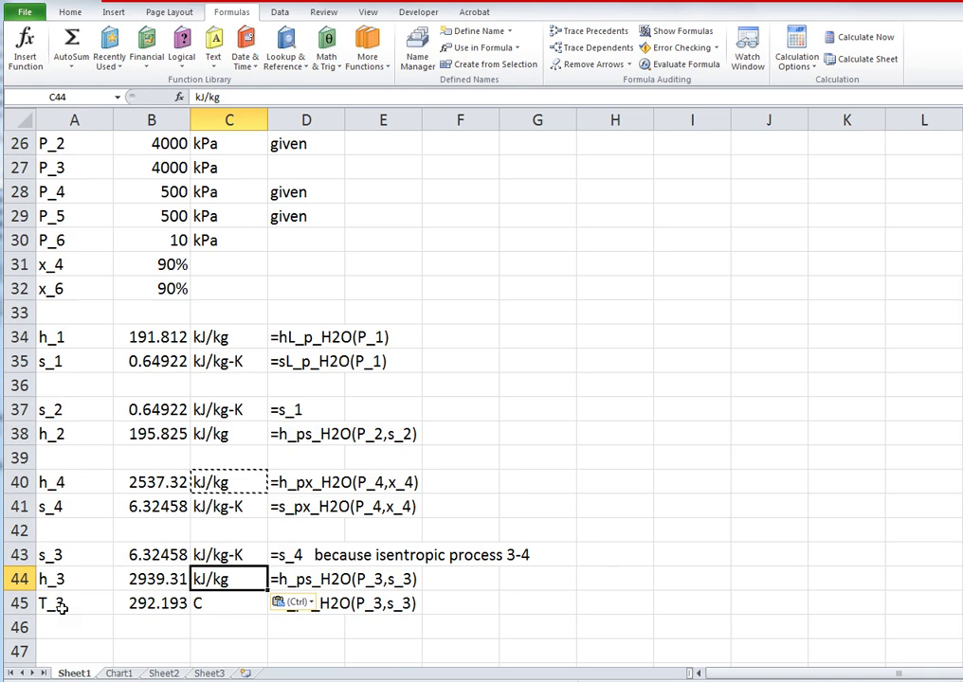
{"action": "scroll", "coordinate": [155, 589], "scroll_direction": "down", "scroll_amount": 1}
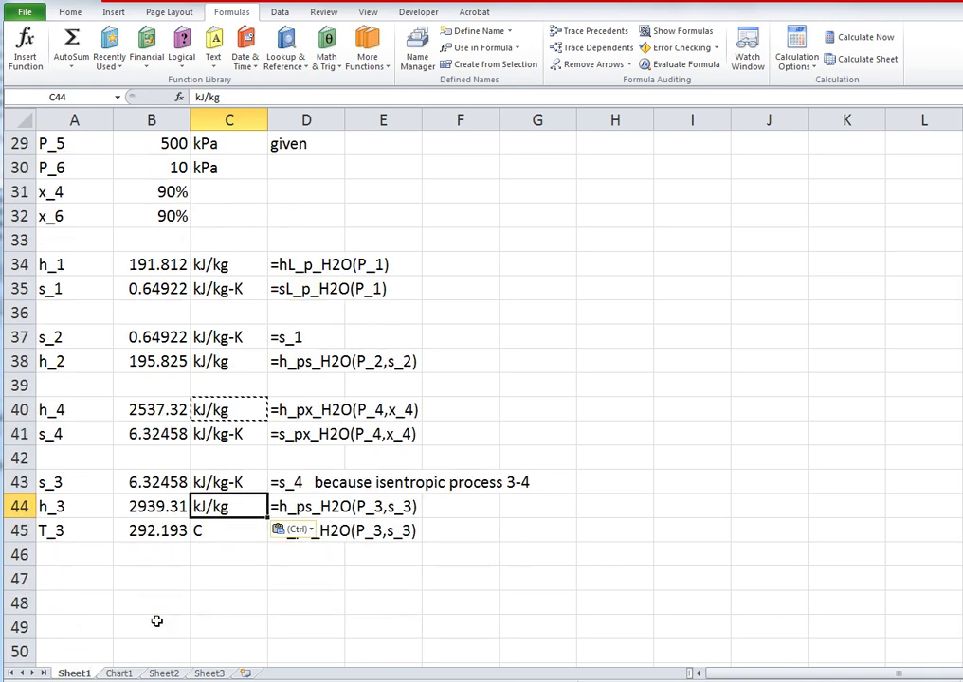
{"action": "scroll", "coordinate": [155, 589], "scroll_direction": "down", "scroll_amount": 1}
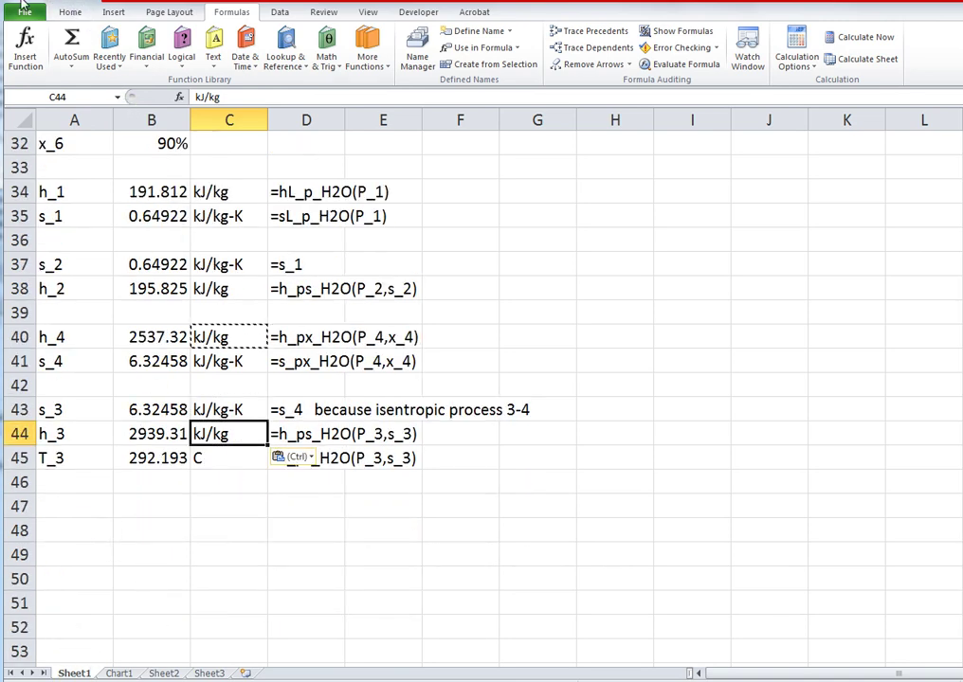
{"action": "key", "text": "Escape"}
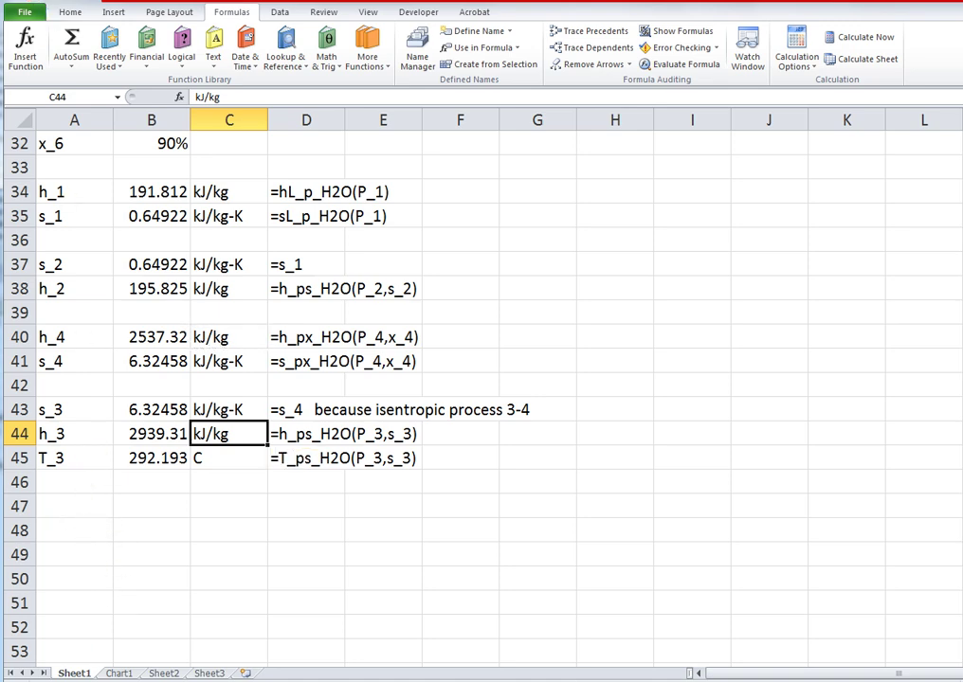
{"action": "left_click", "coordinate": [119, 674]}
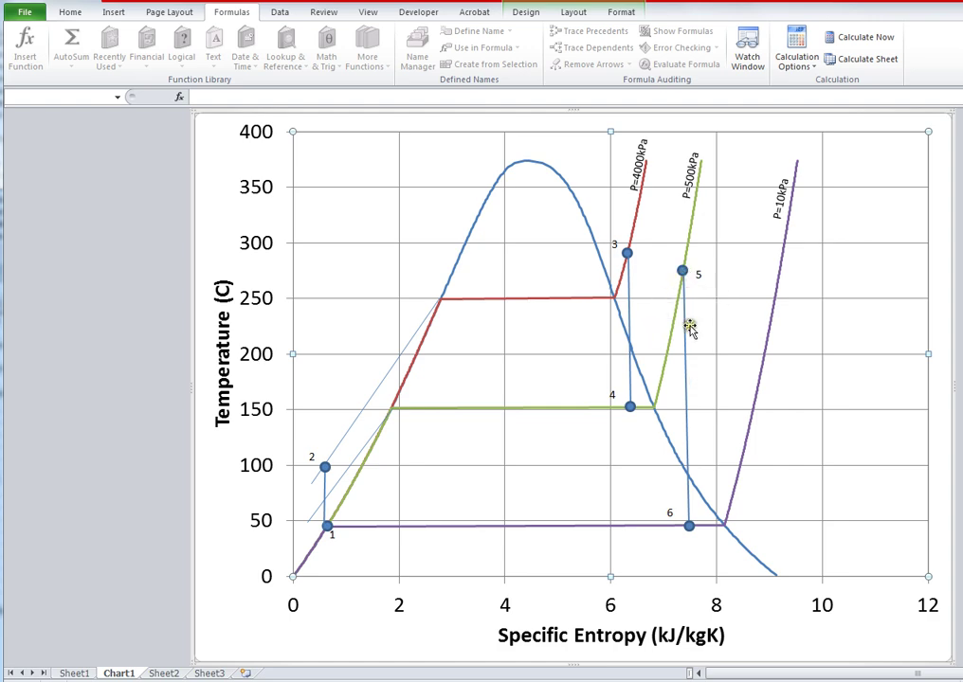
{"action": "left_click", "coordinate": [66, 673]}
{"action": "left_click", "coordinate": [64, 511]}
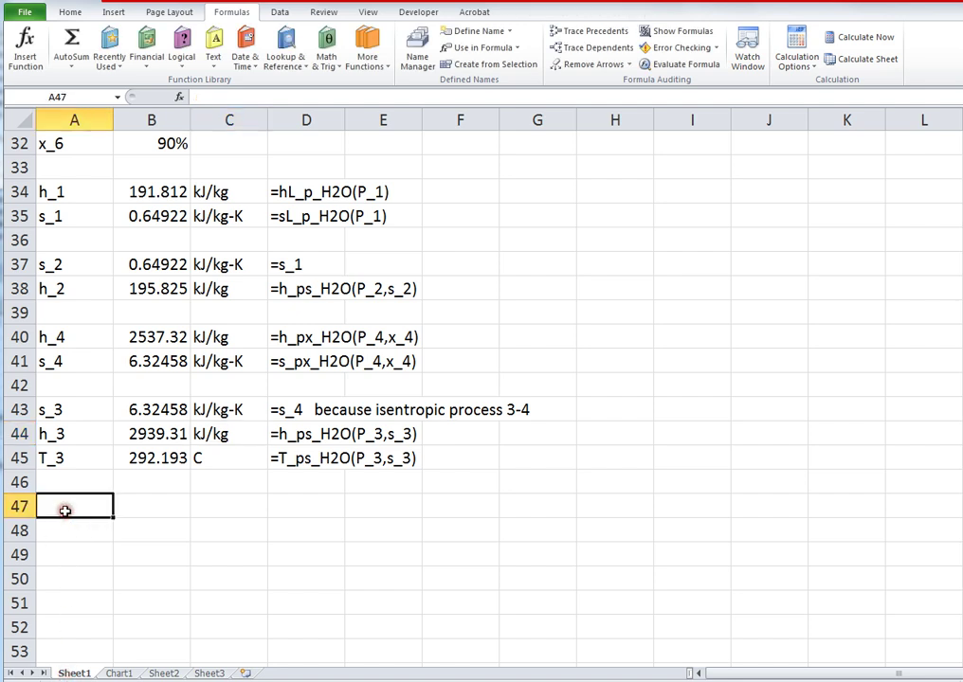
Copy the h_4 and s_4 rows (label, value, unit) into rows 47–48.
{"action": "key", "text": "Up"}
{"action": "key", "text": "Up"}
{"action": "key", "text": "Up"}
{"action": "key", "text": "Up"}
{"action": "key", "text": "Up"}
{"action": "key", "text": "Up"}
{"action": "key", "text": "Up"}
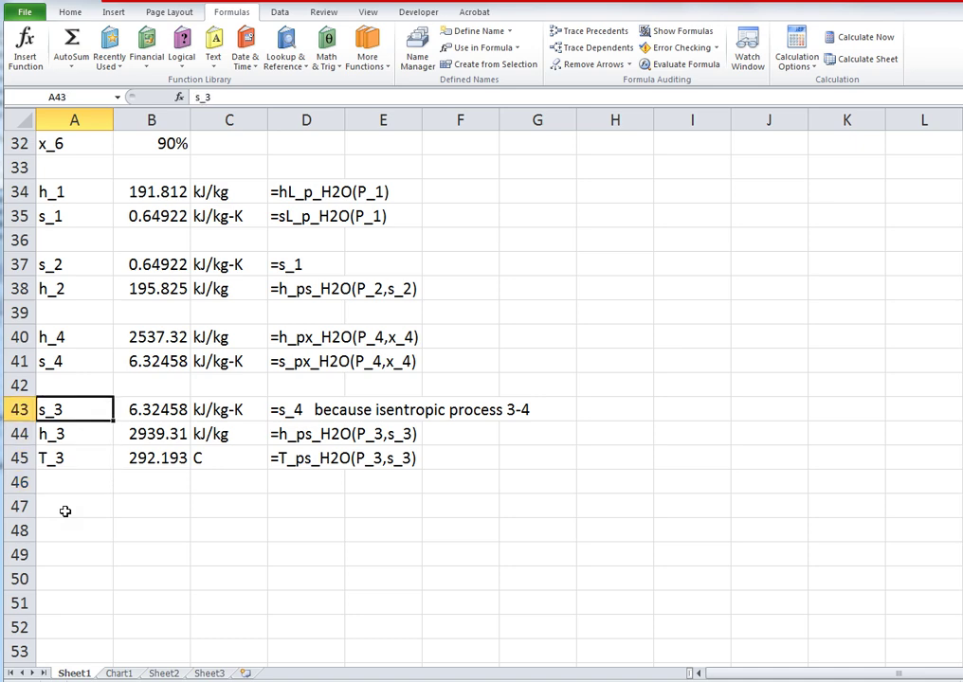
{"action": "key", "text": "shift+Down"}
{"action": "key", "text": "shift+Down"}
{"action": "key", "text": "shift+Up"}
{"action": "key", "text": "shift+Right"}
{"action": "key", "text": "shift+Right"}
{"action": "key", "text": "shift+Right"}
{"action": "key", "text": "shift+Right"}
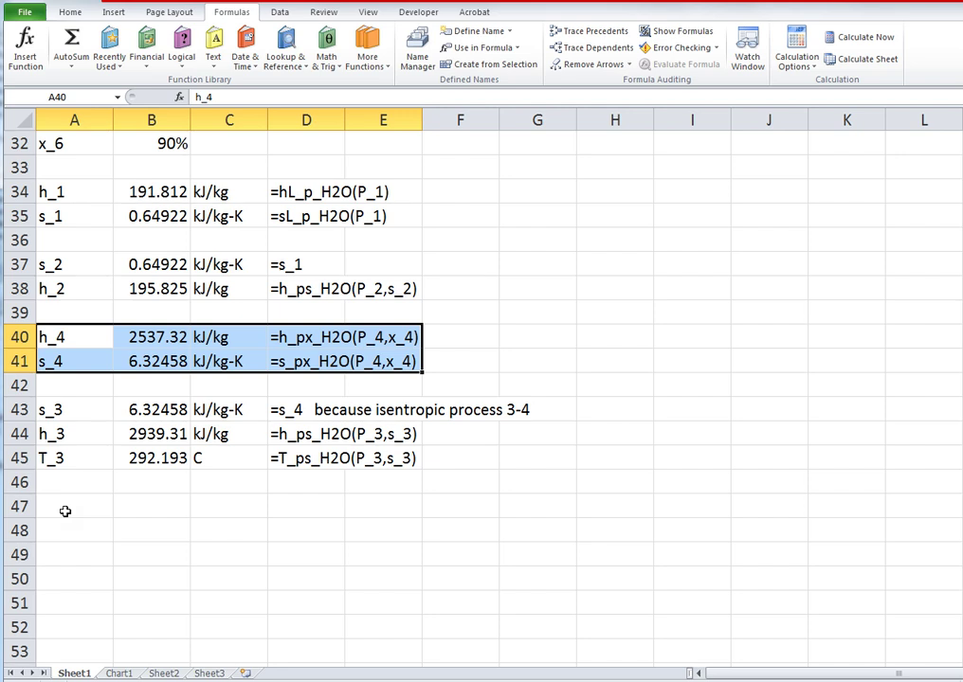
{"action": "key", "text": "shift+Left"}
{"action": "key", "text": "shift+Left"}
{"action": "key", "text": "ctrl+c"}
{"action": "key", "text": "Down"}
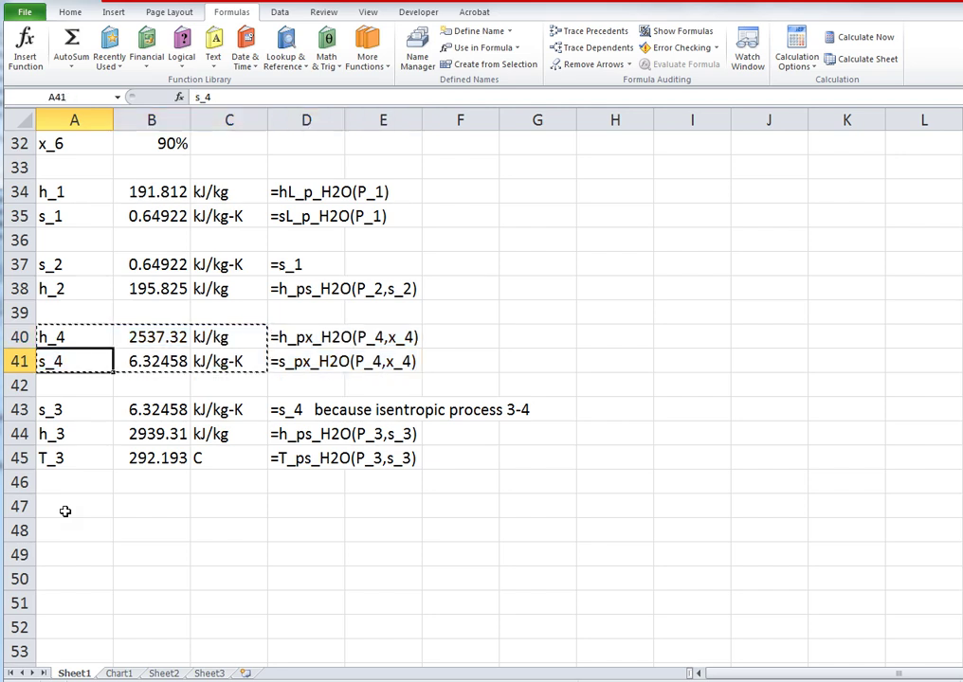
{"action": "key", "text": "Down"}
{"action": "key", "text": "Down"}
{"action": "left_click", "coordinate": [64, 512]}
{"action": "key", "text": "ctrl+v"}
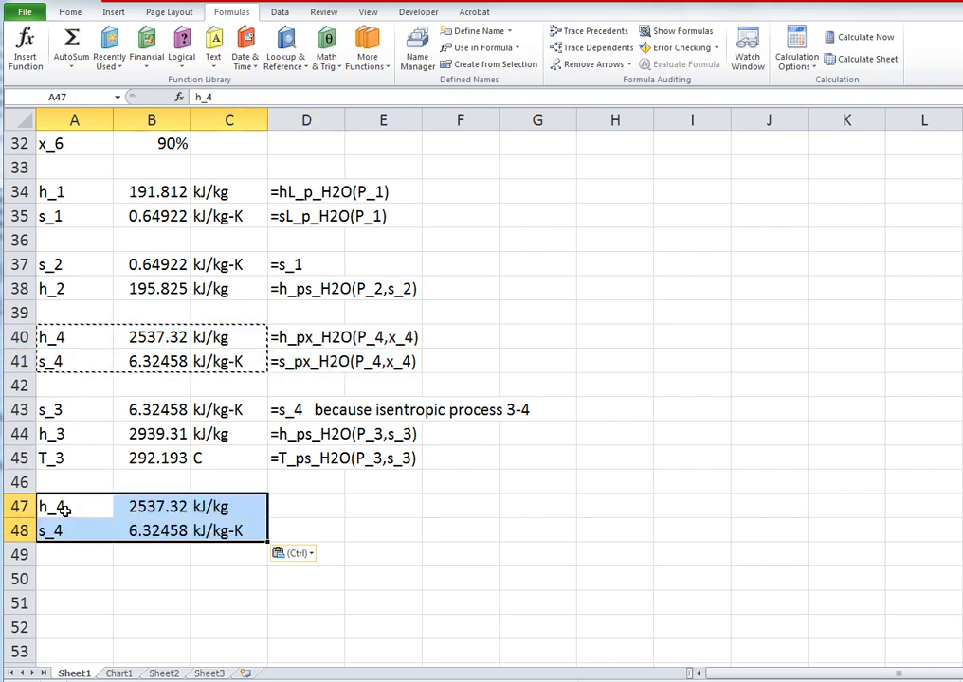
Relabel the copied rows as h_6 and s_6.
{"action": "left_click", "coordinate": [65, 512]}
{"action": "key", "text": "Escape"}
{"action": "type", "text": "h_"}
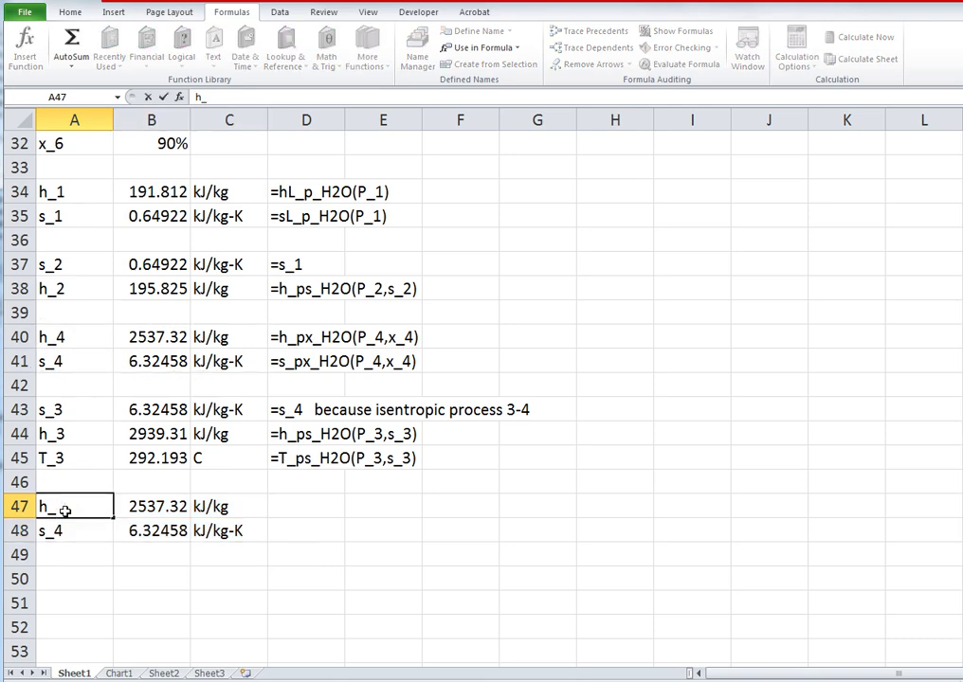
{"action": "type", "text": "6"}
{"action": "key", "text": "Return"}
{"action": "type", "text": "s_"}
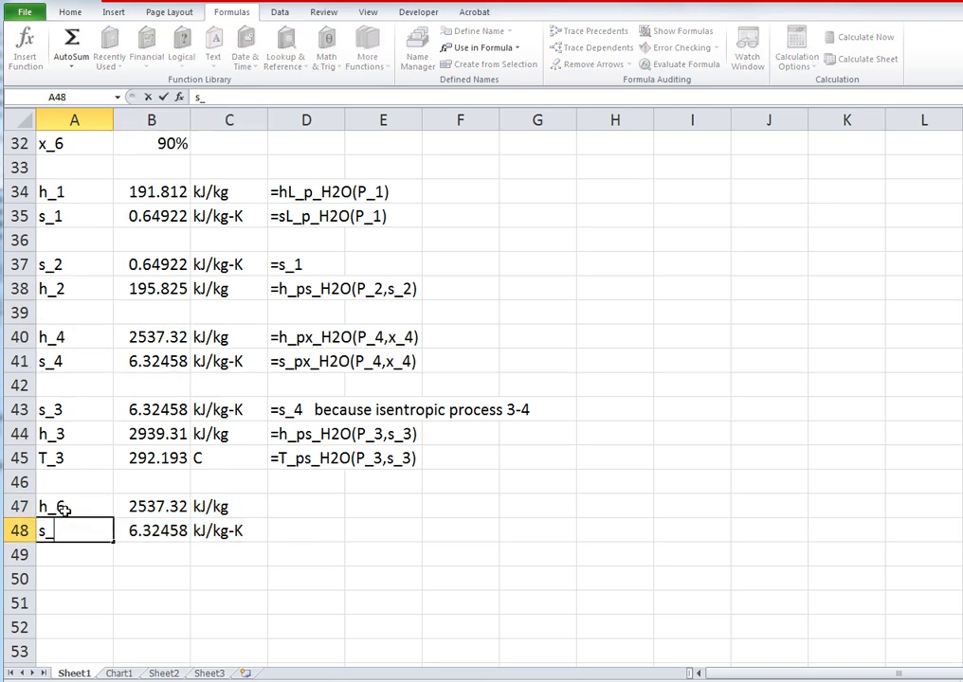
{"action": "type", "text": "6"}
{"action": "key", "text": "Return"}
Change the h_6 formula arguments to P_6 and x_6, giving 2344.68.
{"action": "left_click", "coordinate": [64, 510]}
{"action": "key", "text": "Right"}
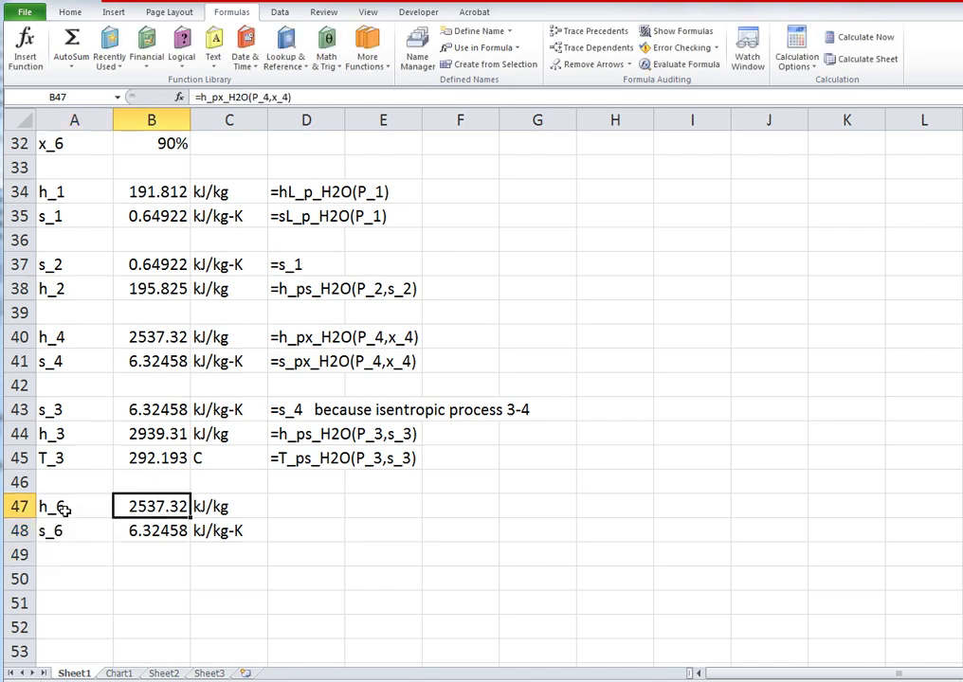
{"action": "key", "text": "F2"}
{"action": "key", "text": "Left"}
{"action": "key", "text": "Left"}
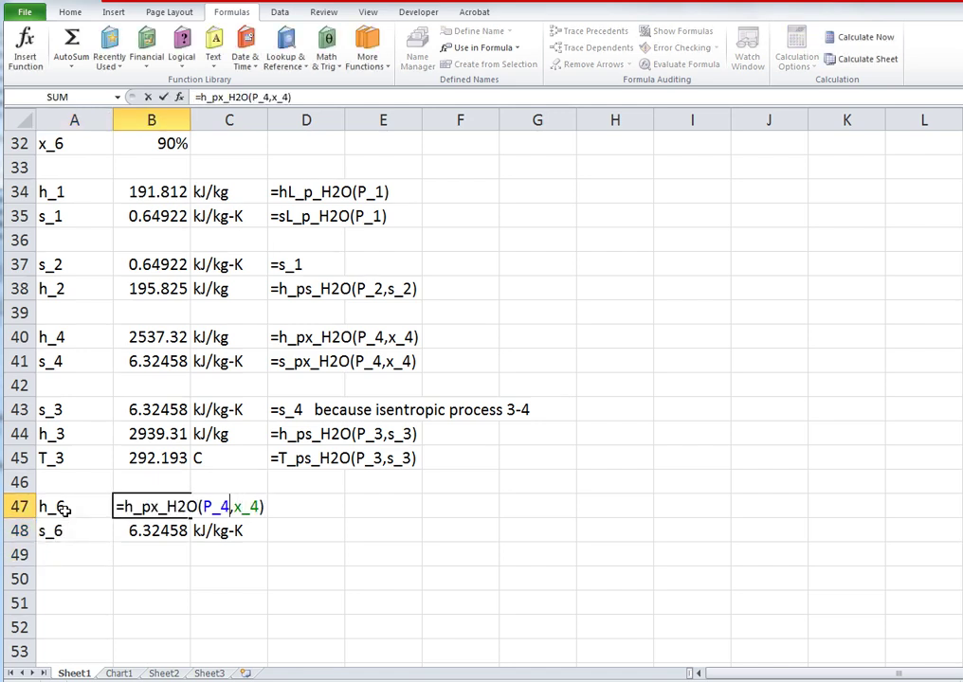
{"action": "key", "text": "BackSpace"}
{"action": "type", "text": "6"}
{"action": "key", "text": "BackSpace"}
{"action": "type", "text": "6"}
{"action": "key", "text": "Return"}
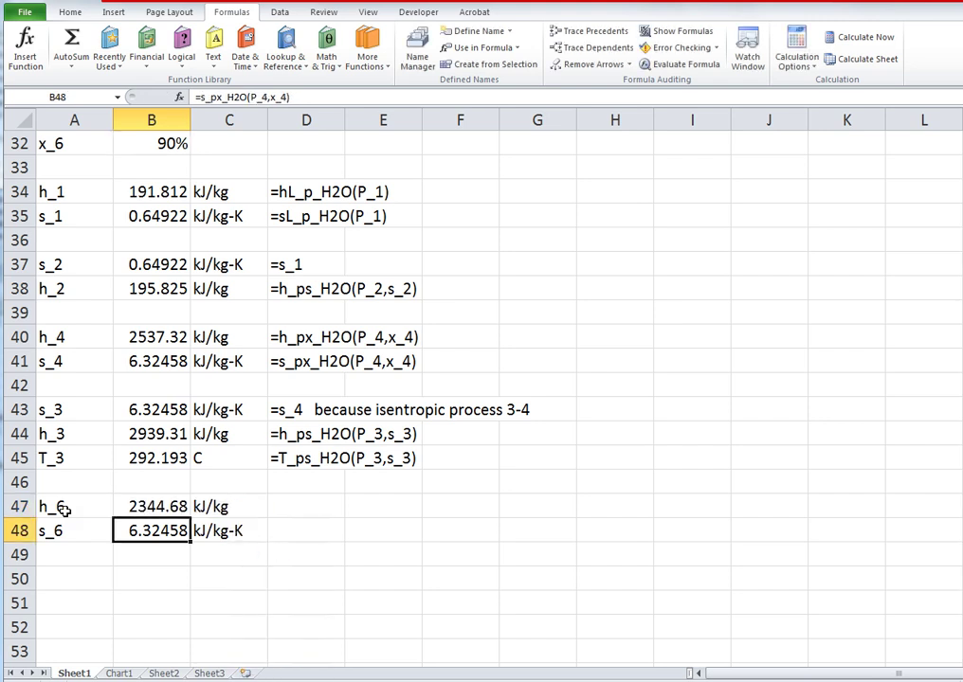
Change the s_6 formula arguments to P_6 and x_6, giving 7.39893.
{"action": "key", "text": "F2"}
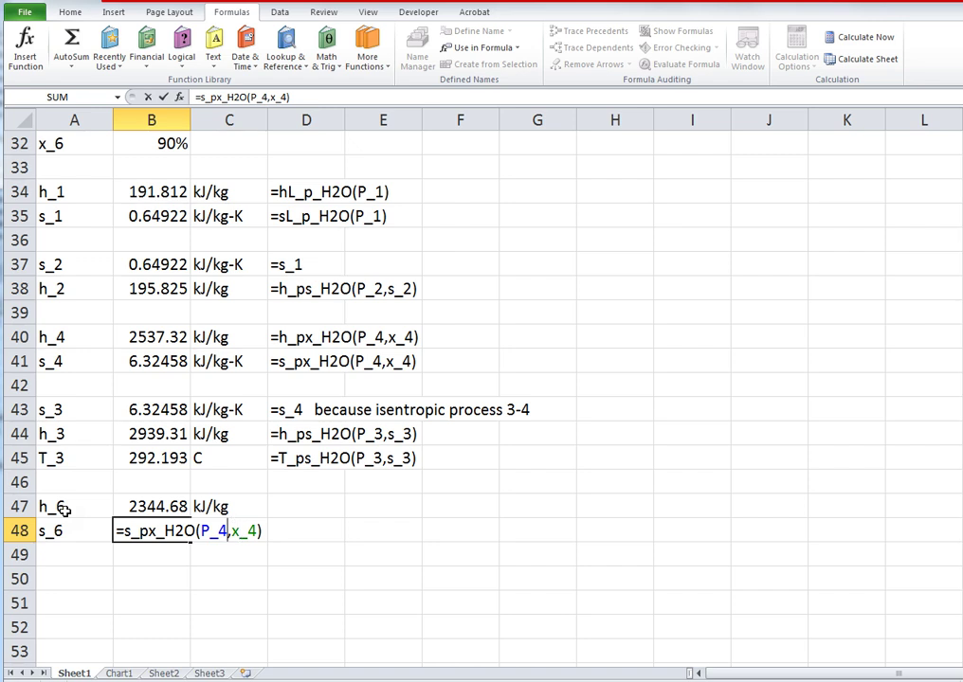
{"action": "key", "text": "BackSpace"}
{"action": "type", "text": "6"}
{"action": "key", "text": "BackSpace"}
{"action": "type", "text": "6"}
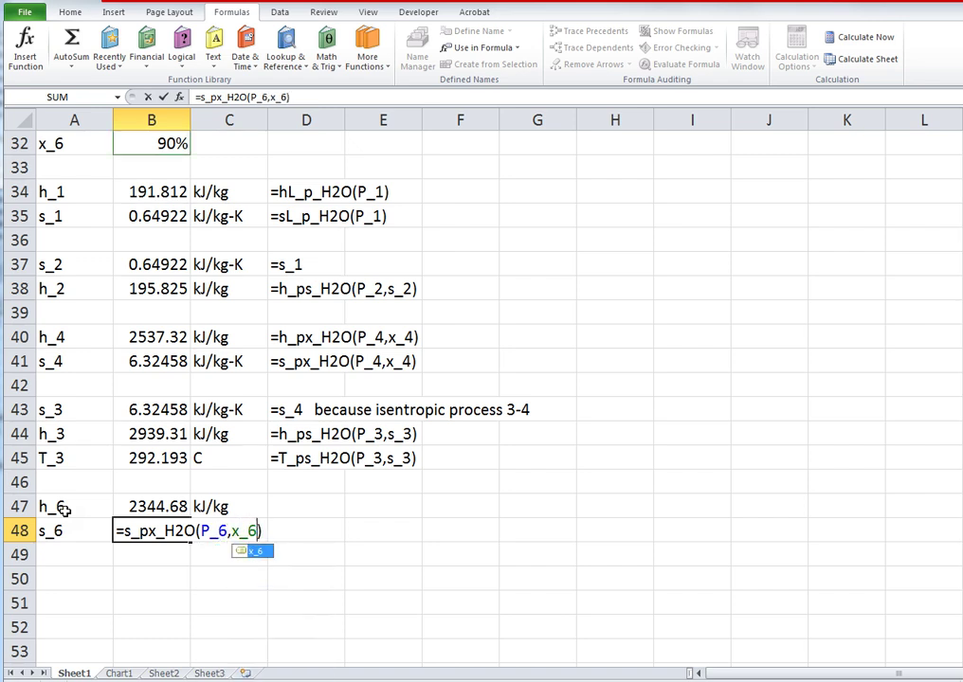
{"action": "key", "text": "Return"}
Copy the h_6 formula text into D47 as a note.
{"action": "key", "text": "Up"}
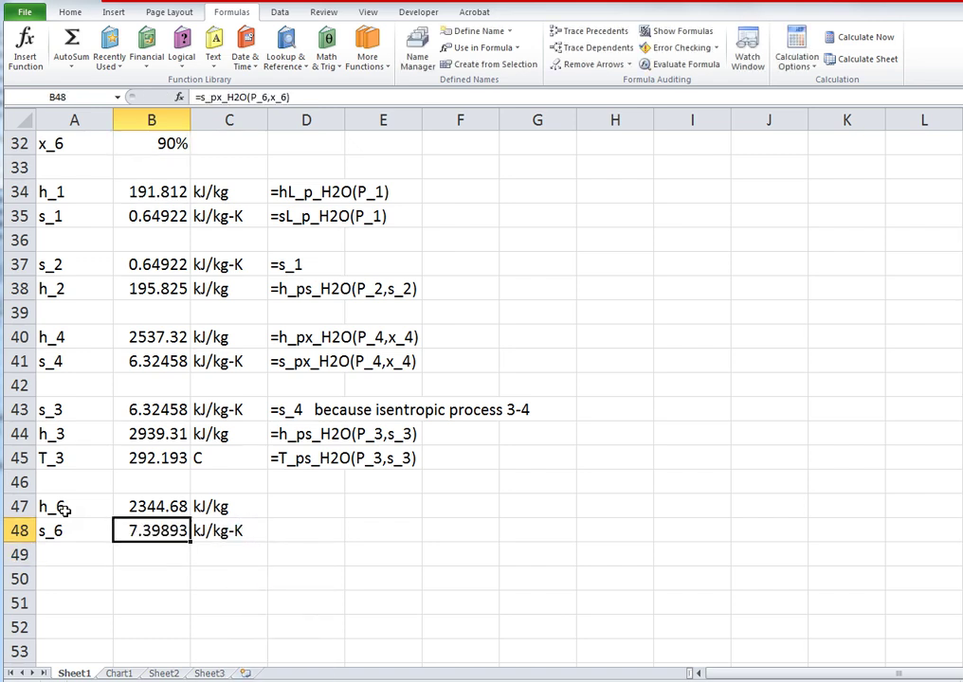
{"action": "key", "text": "Left"}
{"action": "key", "text": "Up"}
{"action": "key", "text": "Right"}
{"action": "key", "text": "F2"}
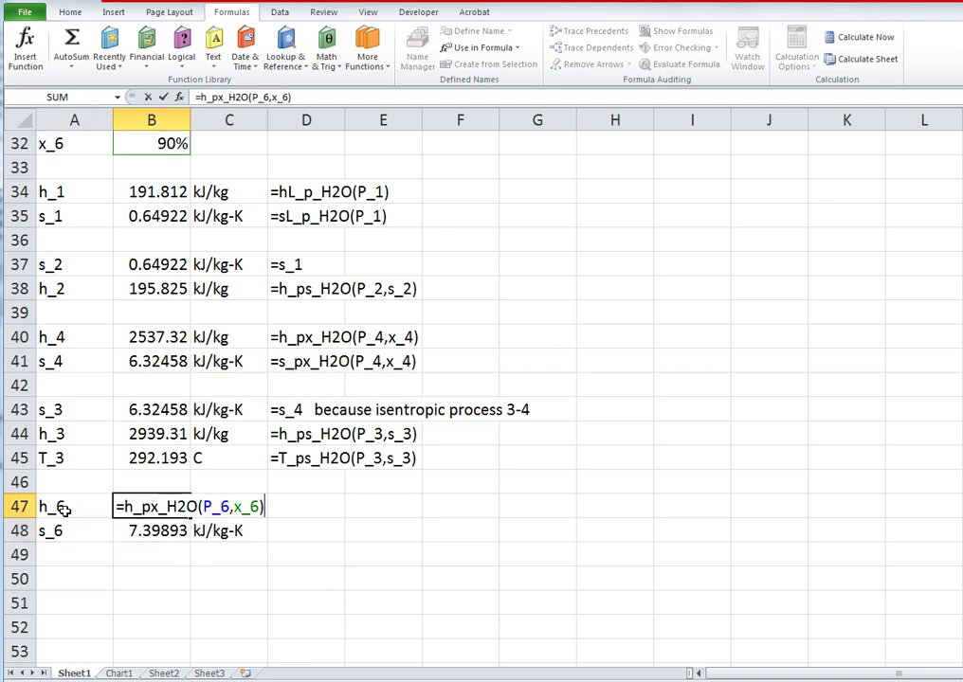
{"action": "key", "text": "shift+Home"}
{"action": "key", "text": "ctrl+c"}
{"action": "key", "text": "Escape"}
{"action": "key", "text": "Right"}
{"action": "key", "text": "Right"}
{"action": "type", "text": "'"}
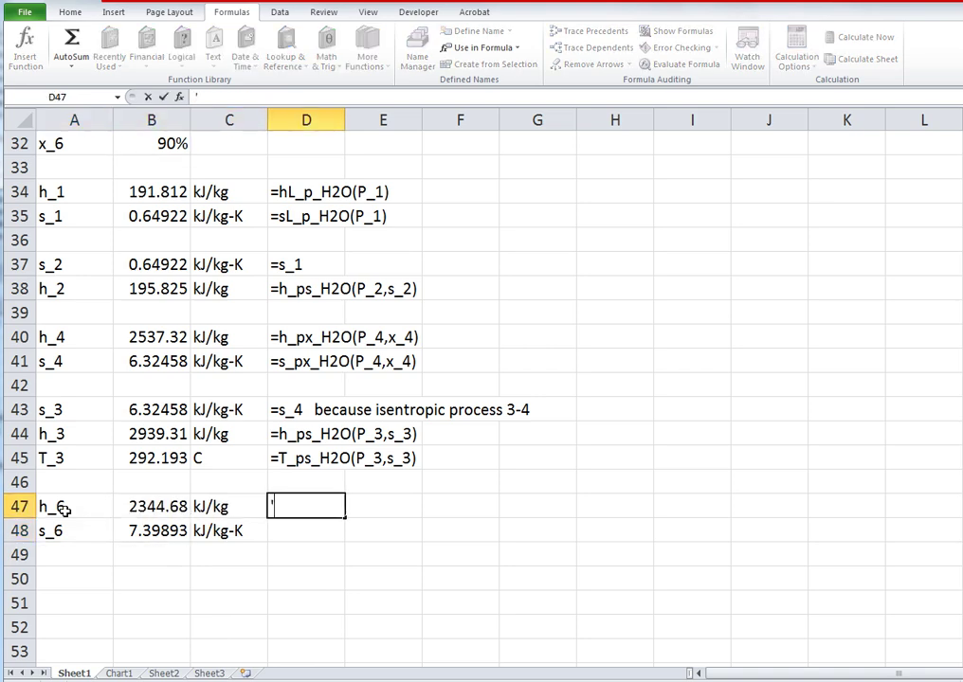
{"action": "key", "text": "ctrl+v"}
{"action": "key", "text": "Return"}
Copy the s_6 formula text into D48 as a note.
{"action": "key", "text": "Left"}
{"action": "key", "text": "Left"}
{"action": "key", "text": "F2"}
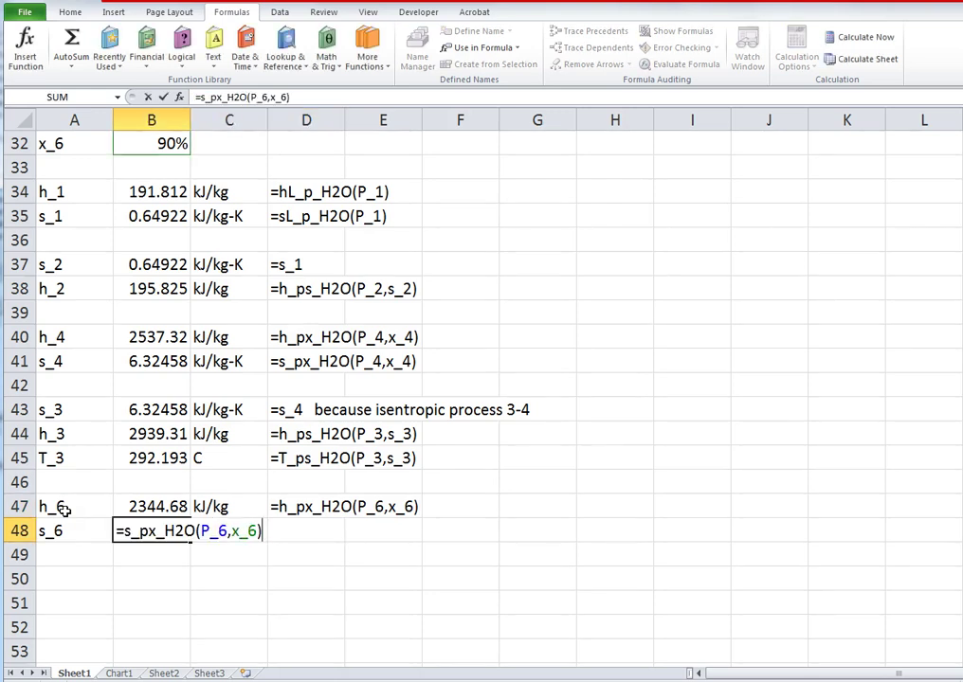
{"action": "key", "text": "shift+Home"}
{"action": "key", "text": "ctrl+c"}
{"action": "key", "text": "Return"}
{"action": "key", "text": "Up"}
{"action": "key", "text": "Right"}
{"action": "key", "text": "Right"}
{"action": "type", "text": "'"}
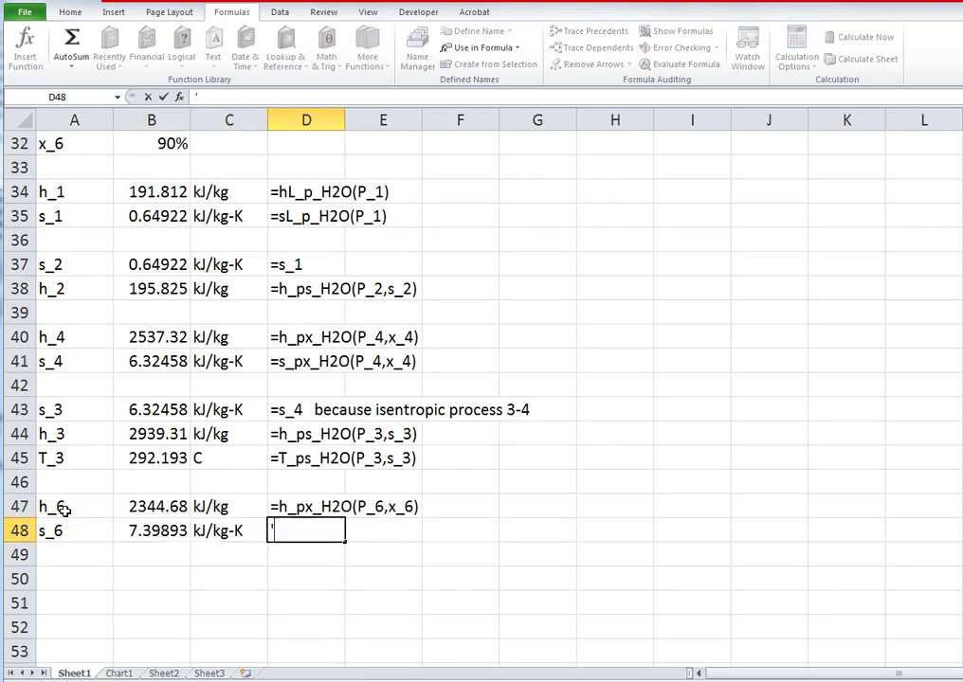
{"action": "key", "text": "ctrl+v"}
{"action": "key", "text": "Return"}
{"action": "key", "text": "Down"}
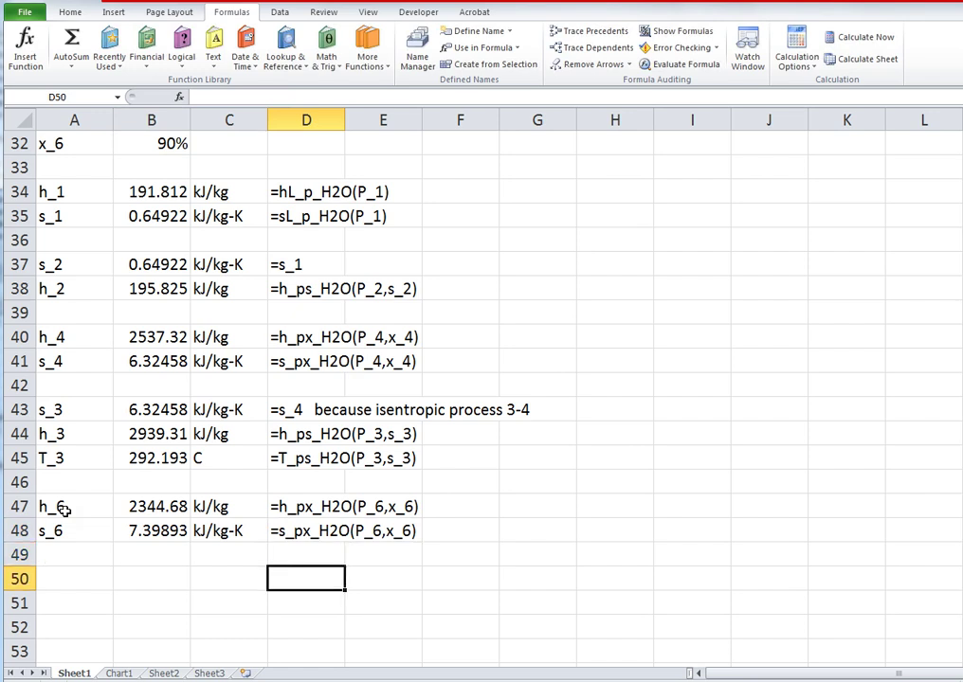
{"action": "key", "text": "Left"}
{"action": "key", "text": "Left"}
{"action": "key", "text": "Left"}
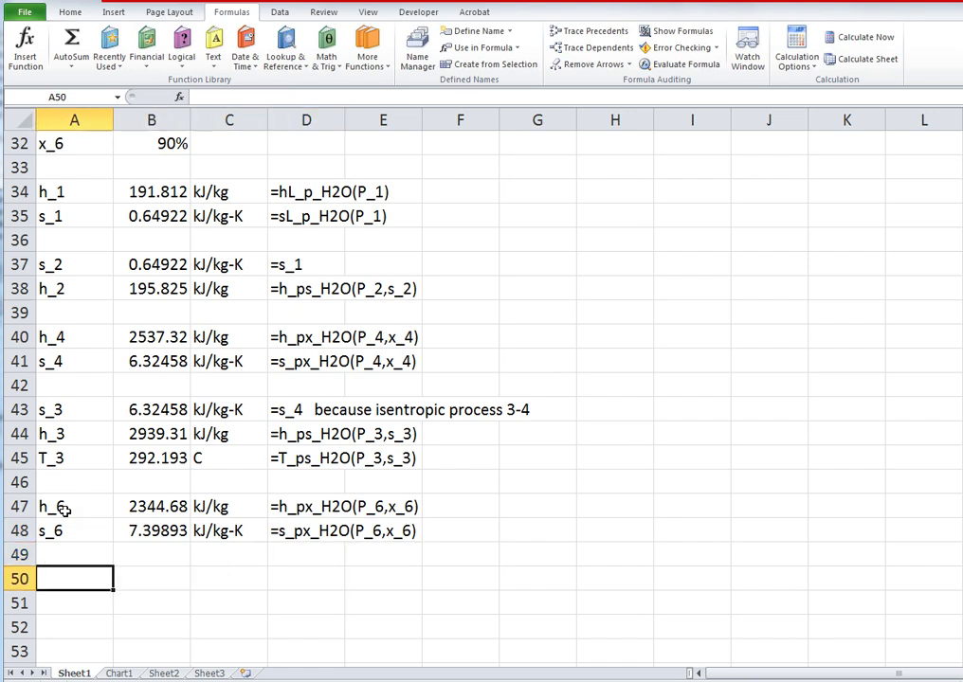
Copy the s_3, h_3 and T_3 rows into rows 50–52.
{"action": "left_click_drag", "start_coordinate": [55, 409], "coordinate": [199, 460]}
{"action": "key", "text": "ctrl+c"}
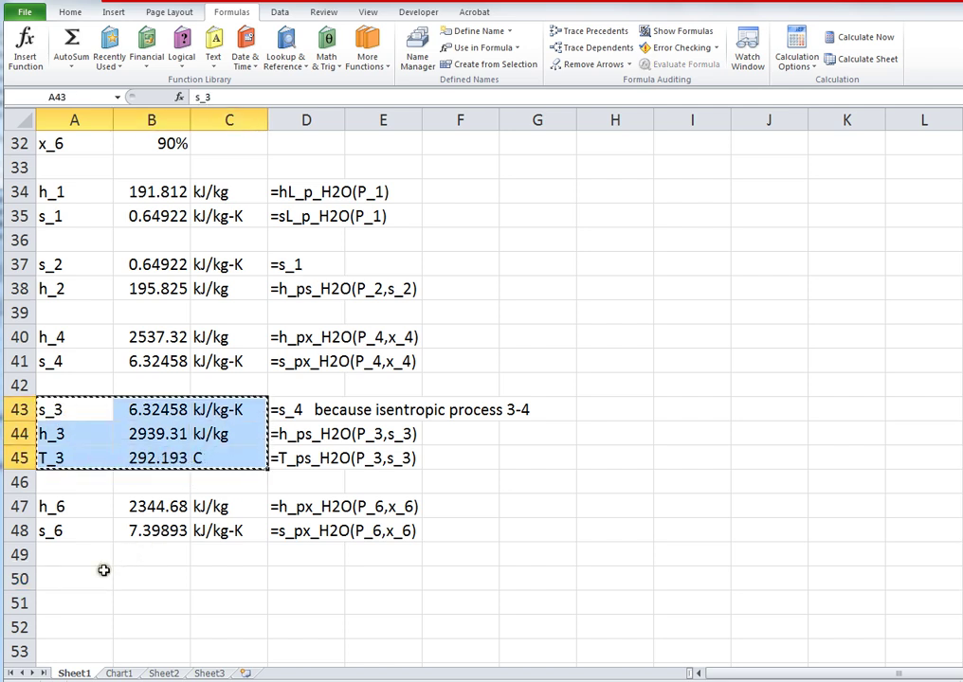
{"action": "left_click", "coordinate": [69, 580]}
{"action": "key", "text": "ctrl+v"}
Rename the copied labels to s_5, h_5 and T_5.
{"action": "double_click", "coordinate": [73, 585]}
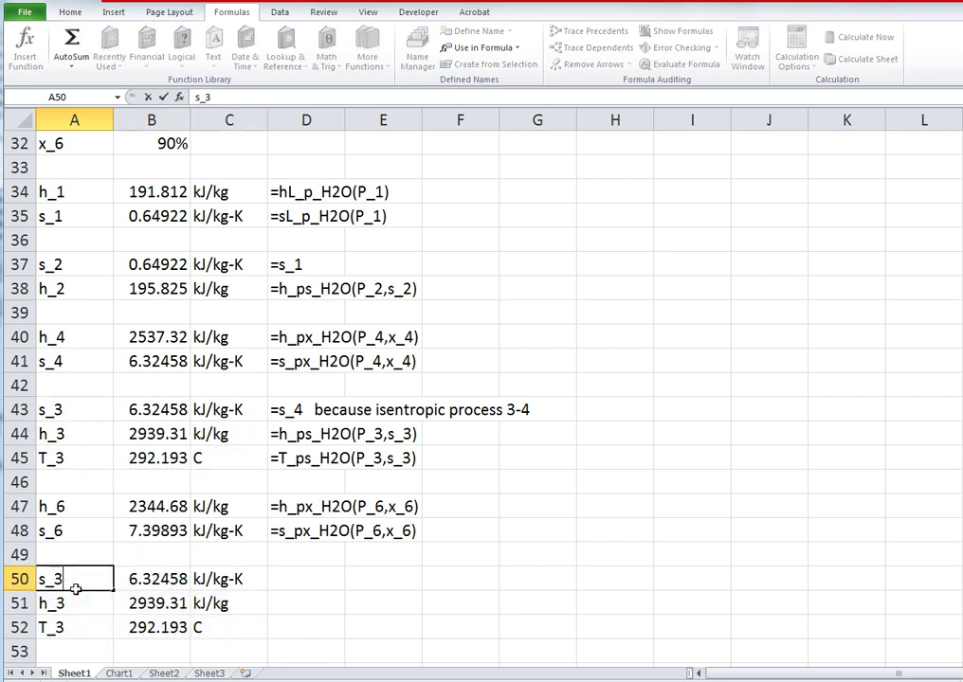
{"action": "key", "text": "BackSpace"}
{"action": "type", "text": "5"}
{"action": "key", "text": "Return"}
{"action": "key", "text": "F2"}
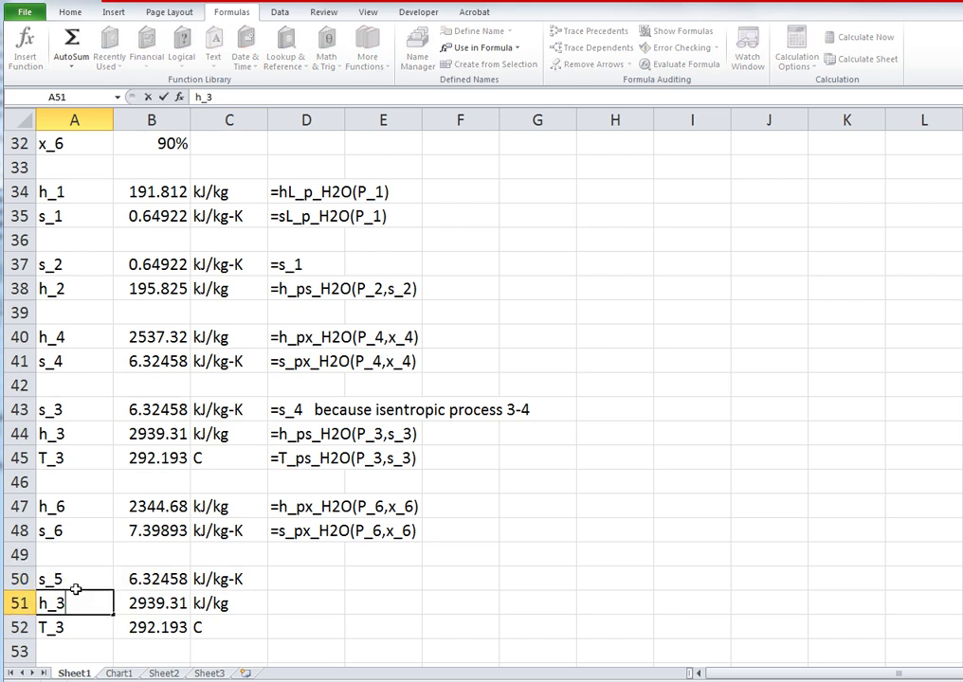
{"action": "key", "text": "BackSpace"}
{"action": "type", "text": "5"}
{"action": "key", "text": "Return"}
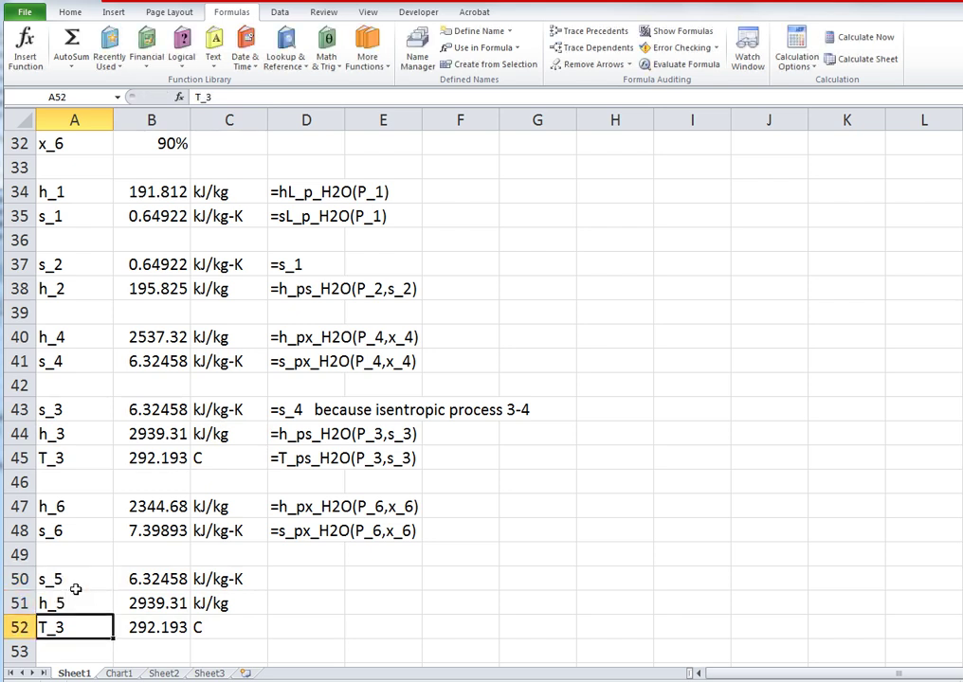
{"action": "key", "text": "F2"}
{"action": "key", "text": "BackSpace"}
{"action": "type", "text": "5"}
{"action": "key", "text": "Return"}
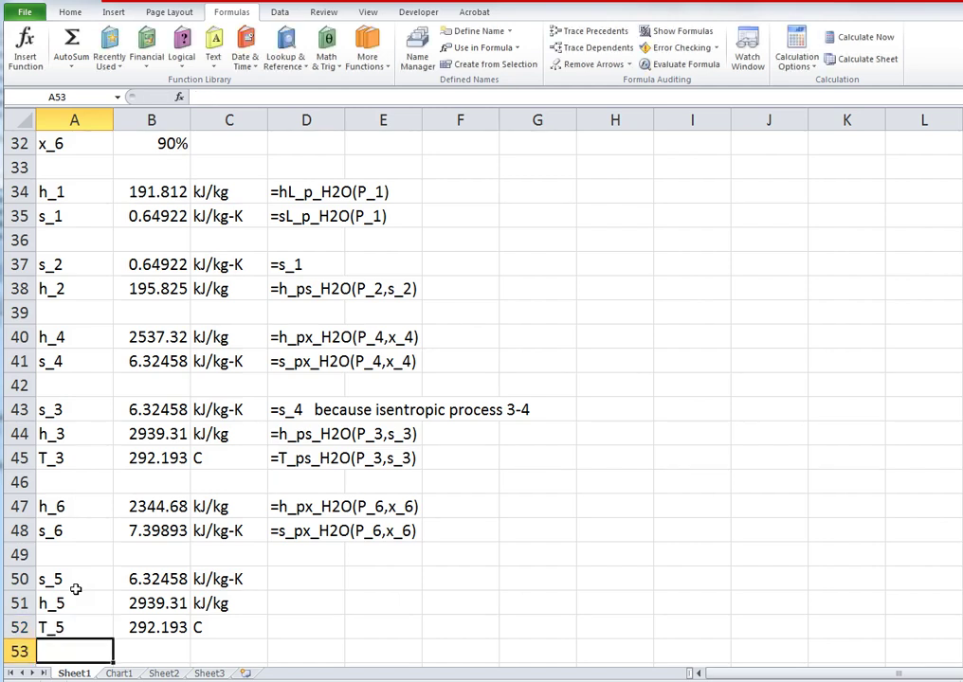
{"action": "key", "text": "Up"}
{"action": "key", "text": "Up"}
Set B50 to =s_6 so s_5 reads 7.39893.
{"action": "key", "text": "Right"}
{"action": "key", "text": "F2"}
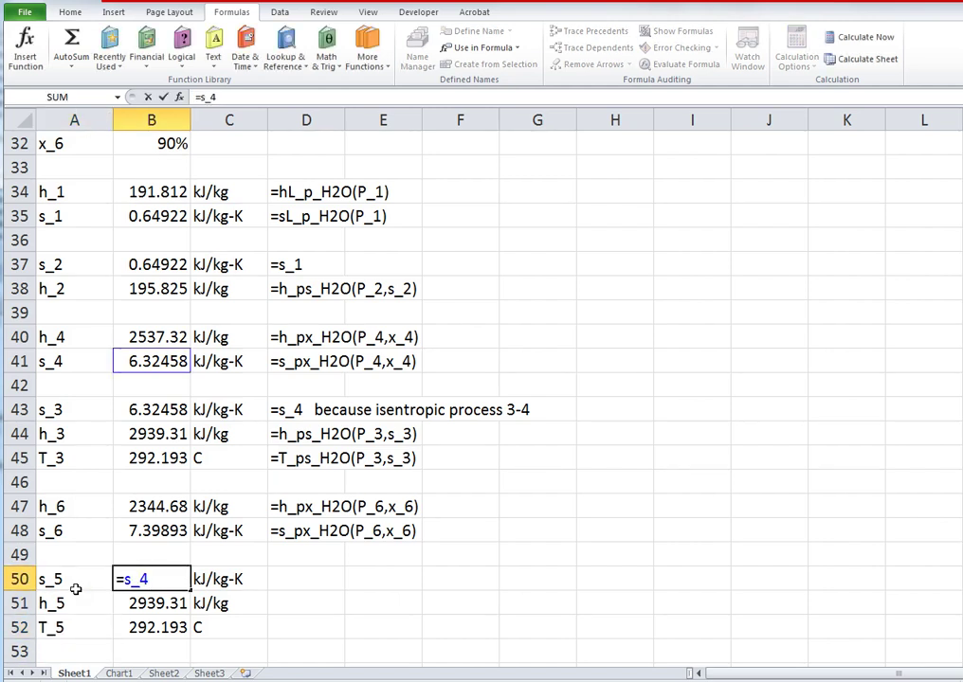
{"action": "key", "text": "BackSpace"}
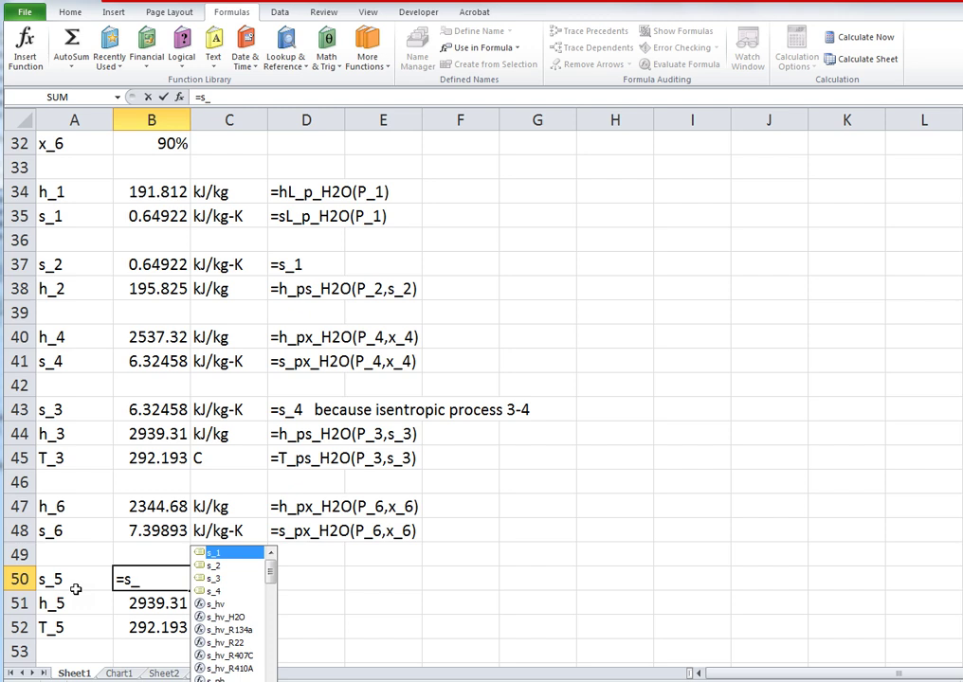
{"action": "type", "text": "6"}
{"action": "key", "text": "Return"}
Name the values in A47:B52 from their left-column labels via Create from Selection.
{"action": "key", "text": "Down"}
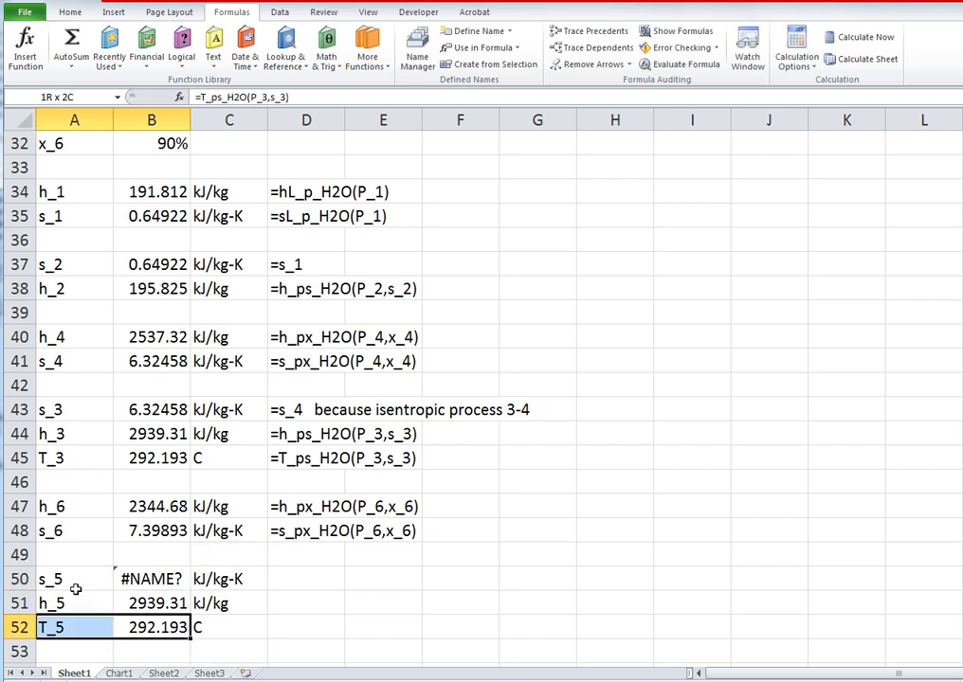
{"action": "key", "text": "shift+Left"}
{"action": "key", "text": "shift+Up"}
{"action": "key", "text": "shift+Up"}
{"action": "key", "text": "shift+Up"}
{"action": "key", "text": "shift+Up"}
{"action": "key", "text": "shift+Up"}
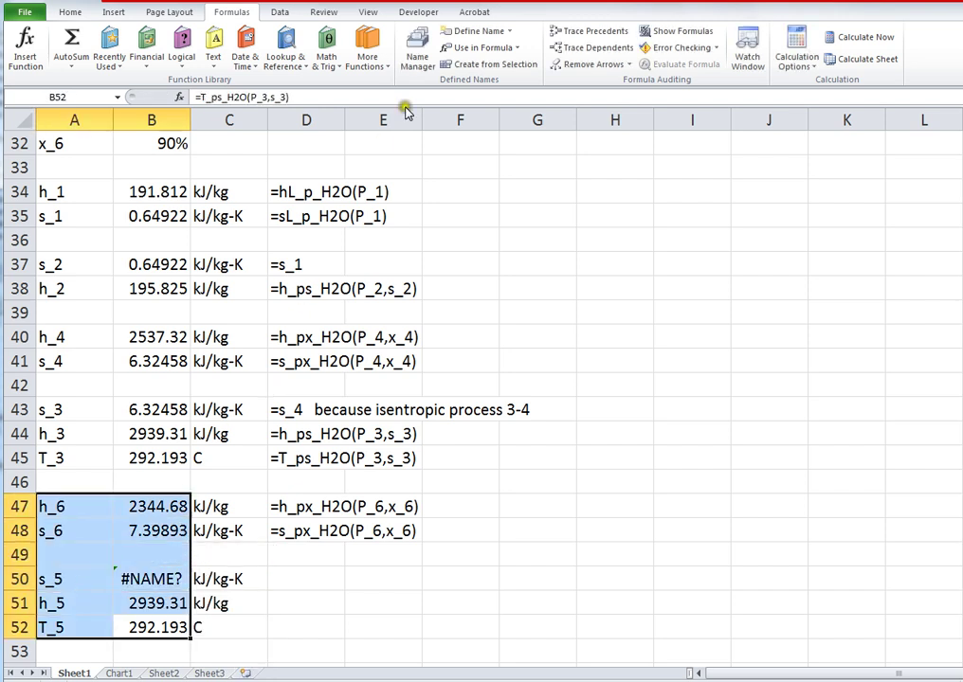
{"action": "left_click", "coordinate": [488, 64]}
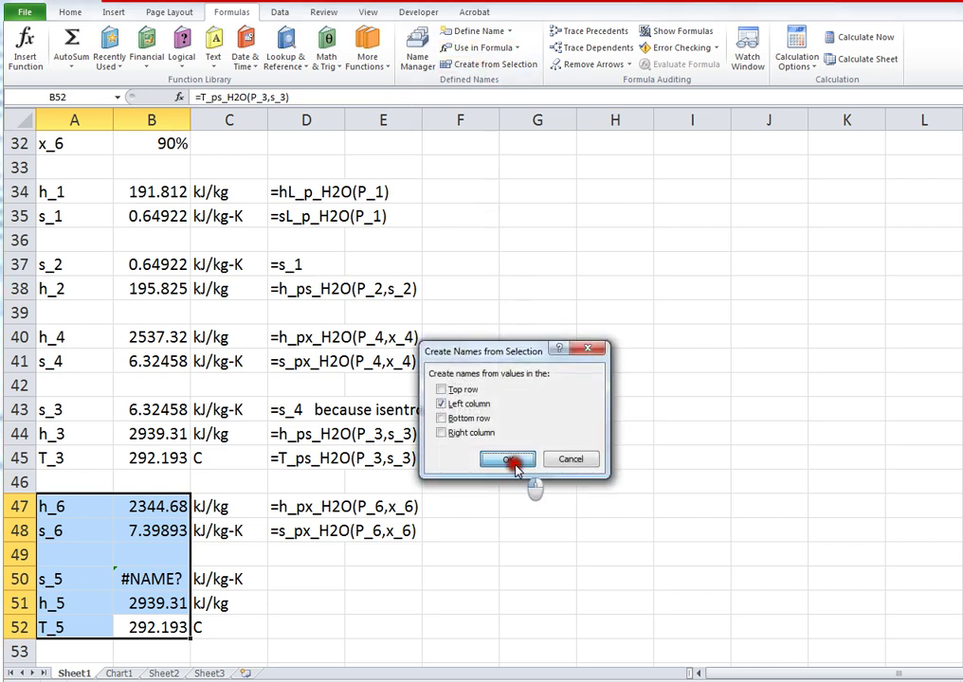
{"action": "left_click", "coordinate": [512, 457]}
{"action": "left_click", "coordinate": [156, 583]}
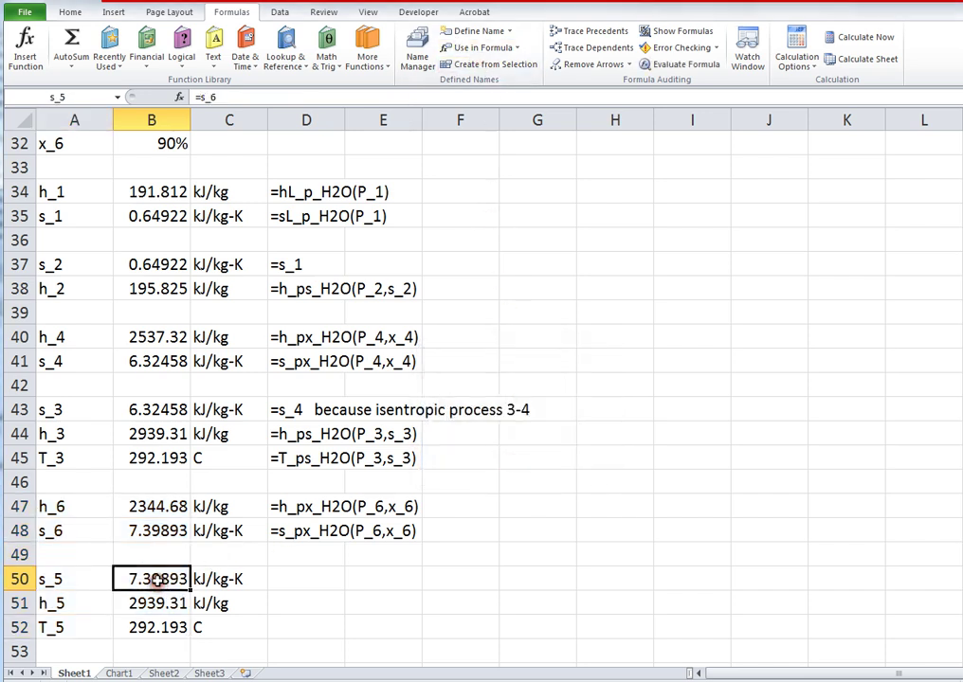
Copy D43's isentropic note to D50 and change it to s_6 and process 5-6.
{"action": "double_click", "coordinate": [157, 581]}
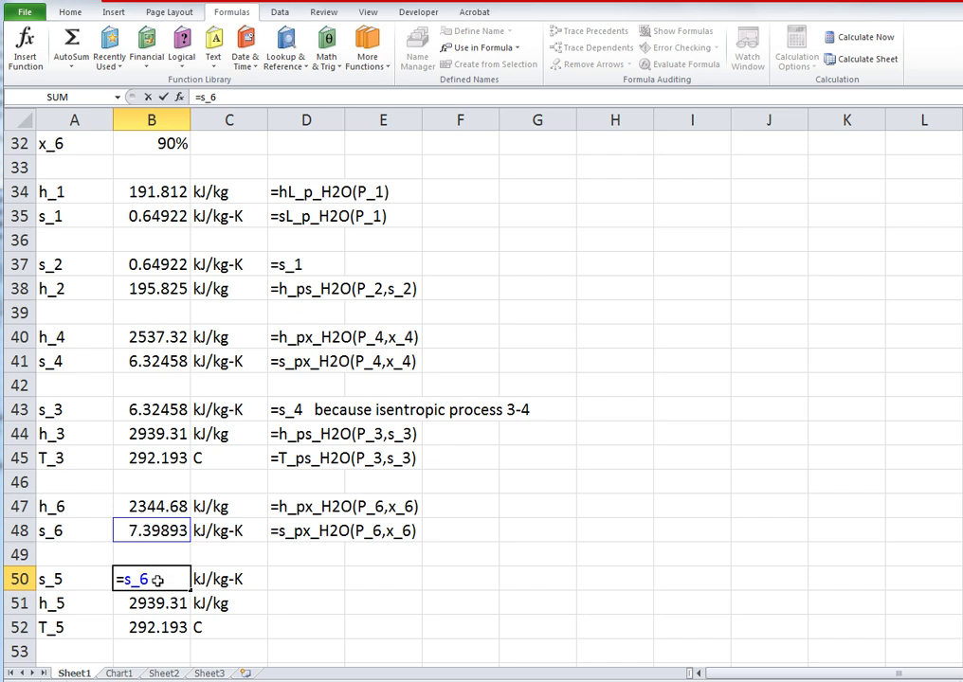
{"action": "key", "text": "Up"}
{"action": "key", "text": "Up"}
{"action": "key", "text": "Up"}
{"action": "key", "text": "Up"}
{"action": "key", "text": "Up"}
{"action": "key", "text": "Up"}
{"action": "key", "text": "Up"}
{"action": "key", "text": "Right"}
{"action": "key", "text": "Right"}
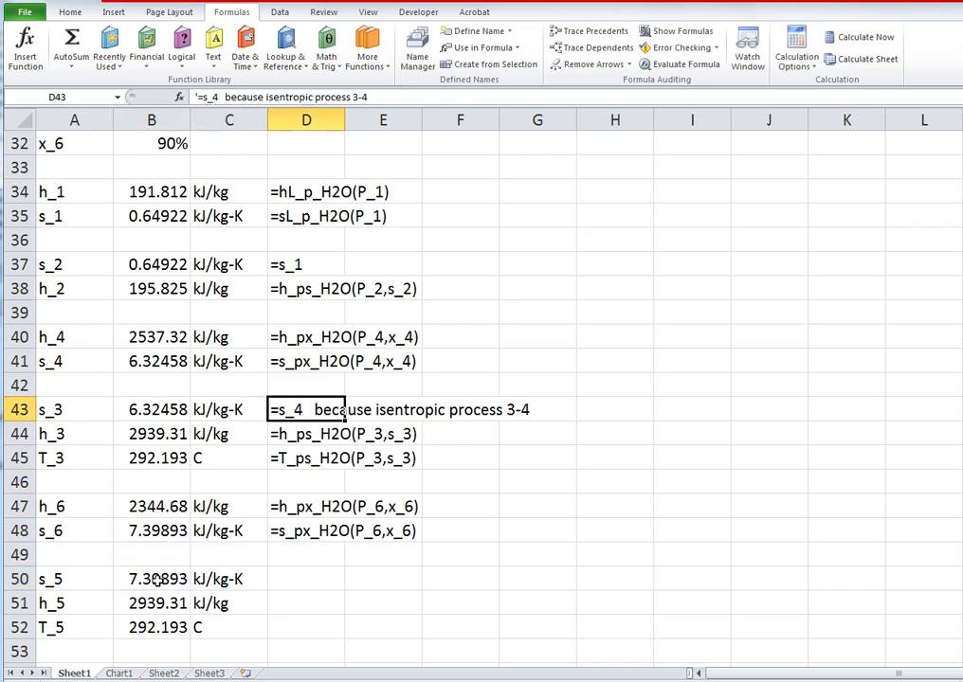
{"action": "key", "text": "ctrl+c"}
{"action": "key", "text": "Down"}
{"action": "key", "text": "Down"}
{"action": "key", "text": "Down"}
{"action": "key", "text": "Down"}
{"action": "key", "text": "Down"}
{"action": "key", "text": "Down"}
{"action": "key", "text": "Down"}
{"action": "key", "text": "ctrl+v"}
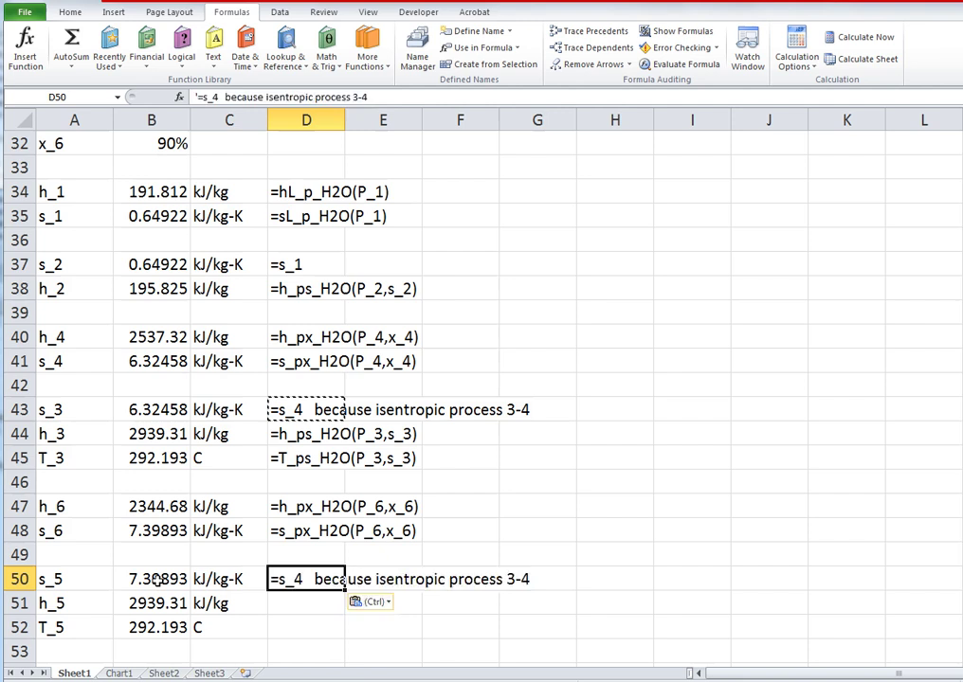
{"action": "key", "text": "F2"}
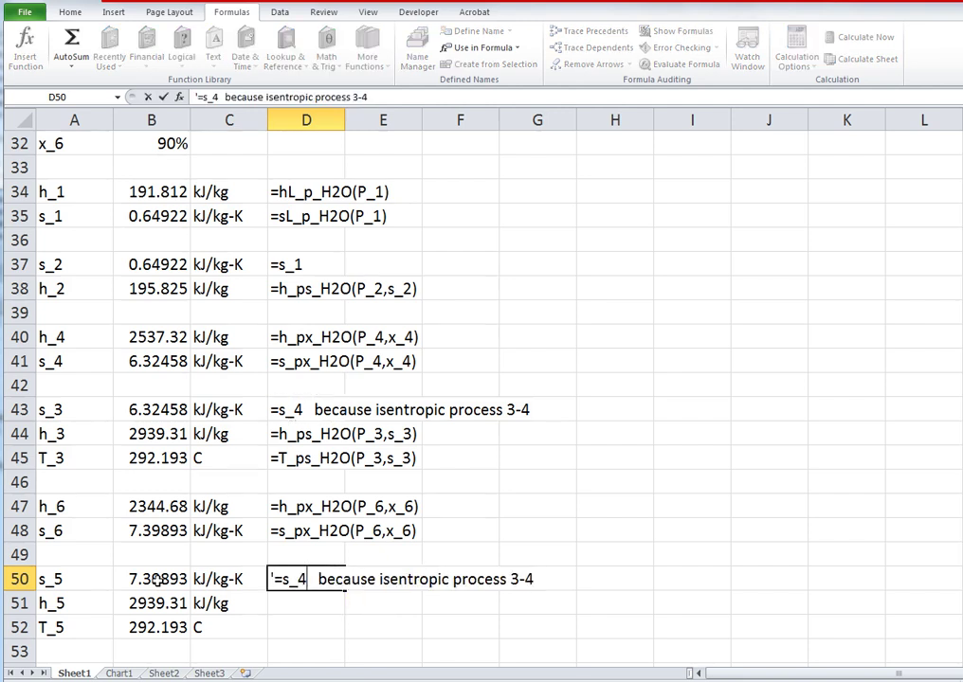
{"action": "key", "text": "BackSpace"}
{"action": "type", "text": "6"}
{"action": "key", "text": "Right"}
{"action": "key", "text": "Right"}
{"action": "key", "text": "Right"}
{"action": "key", "text": "Right"}
{"action": "key", "text": "Right"}
{"action": "key", "text": "Right"}
{"action": "key", "text": "Right"}
{"action": "key", "text": "Right"}
{"action": "key", "text": "Right"}
{"action": "key", "text": "Right"}
{"action": "key", "text": "Right"}
{"action": "key", "text": "Right"}
{"action": "key", "text": "shift+Right"}
{"action": "key", "text": "shift+Right"}
{"action": "key", "text": "shift+Right"}
{"action": "type", "text": "5-6"}
{"action": "key", "text": "Return"}
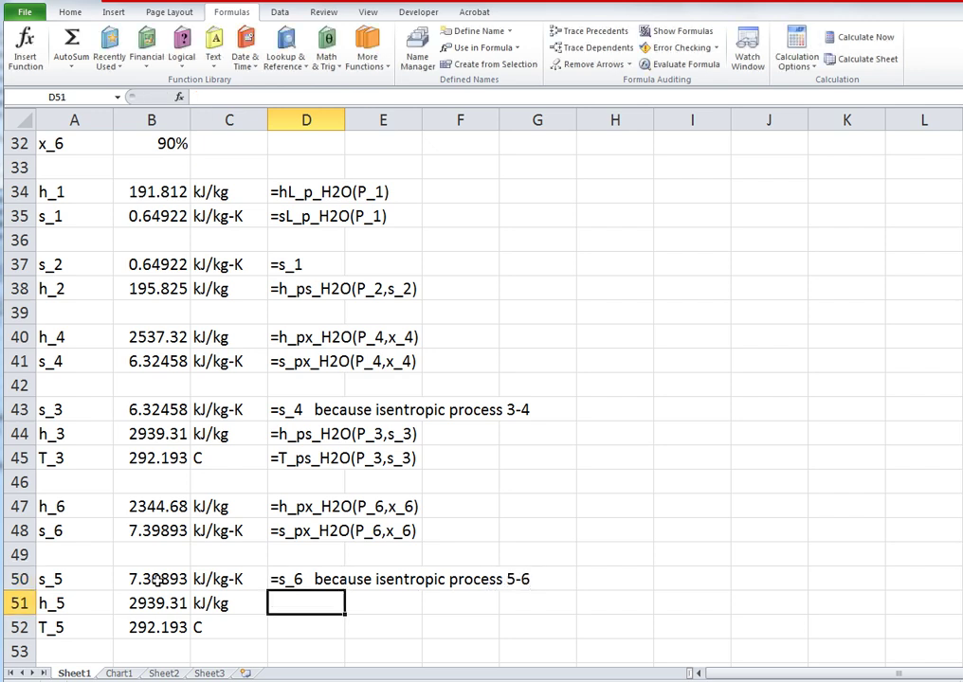
Change the h_5 formula in B51 to use P_5 and s_5, giving 3029.3.
{"action": "key", "text": "Left"}
{"action": "key", "text": "Left"}
{"action": "key", "text": "F2"}
{"action": "key", "text": "shift+Home"}
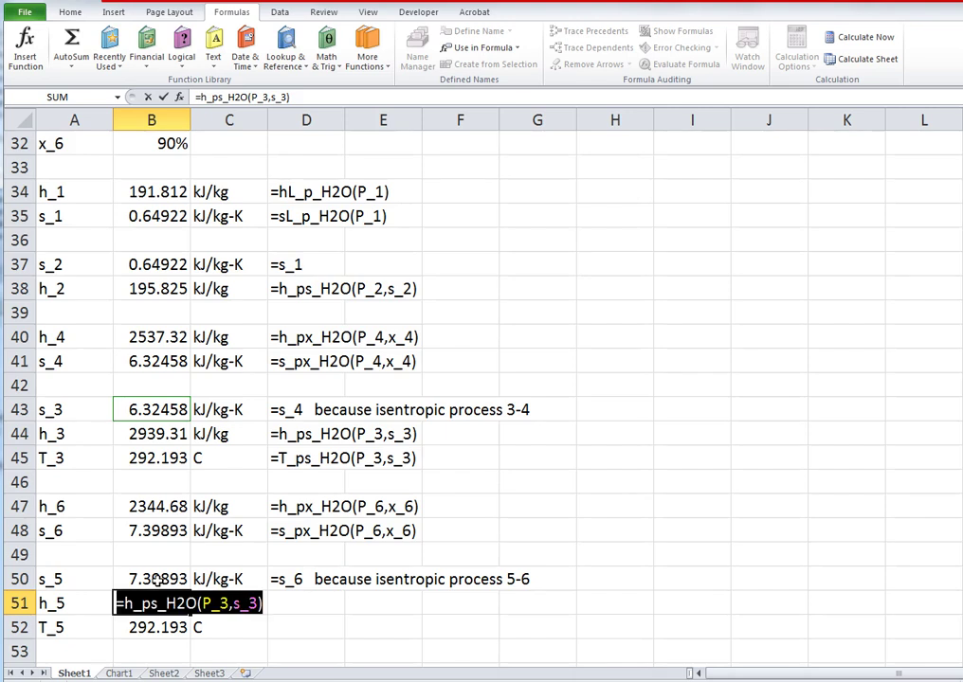
{"action": "key", "text": "Return"}
{"action": "key", "text": "Up"}
{"action": "key", "text": "F2"}
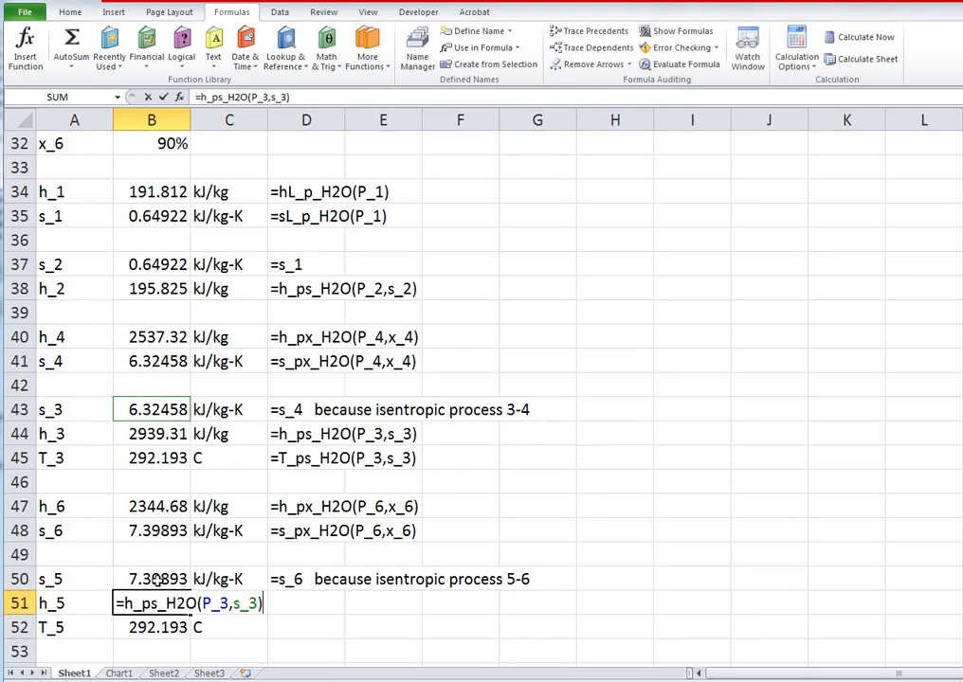
{"action": "key", "text": "shift+Home"}
{"action": "key", "text": "Right"}
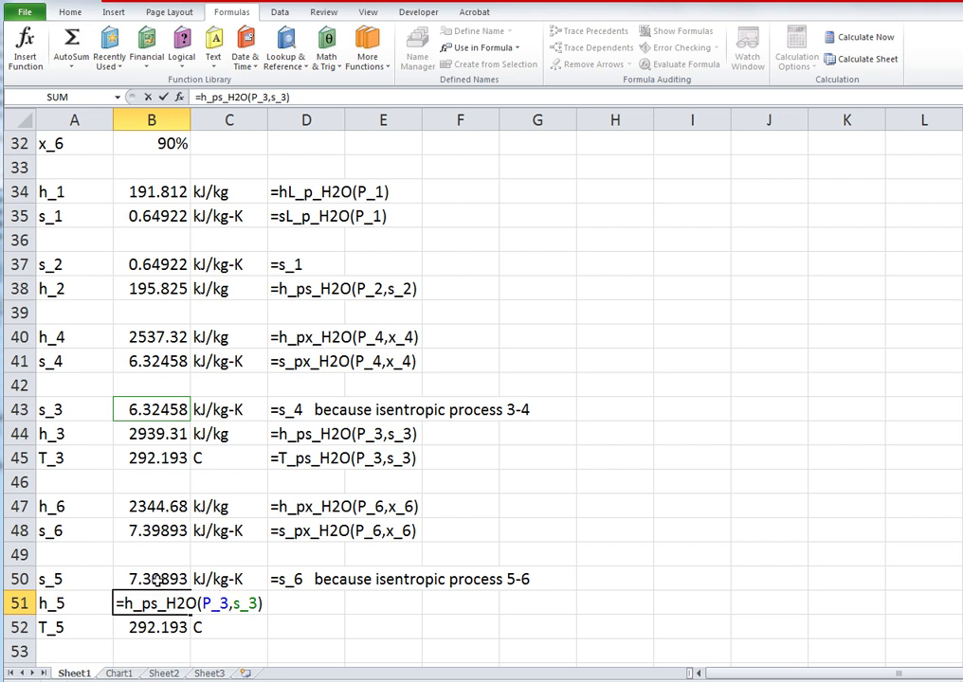
{"action": "key", "text": "BackSpace"}
{"action": "type", "text": "5"}
{"action": "key", "text": "Right"}
{"action": "key", "text": "Right"}
{"action": "key", "text": "Right"}
{"action": "key", "text": "Right"}
{"action": "key", "text": "BackSpace"}
{"action": "type", "text": "5"}
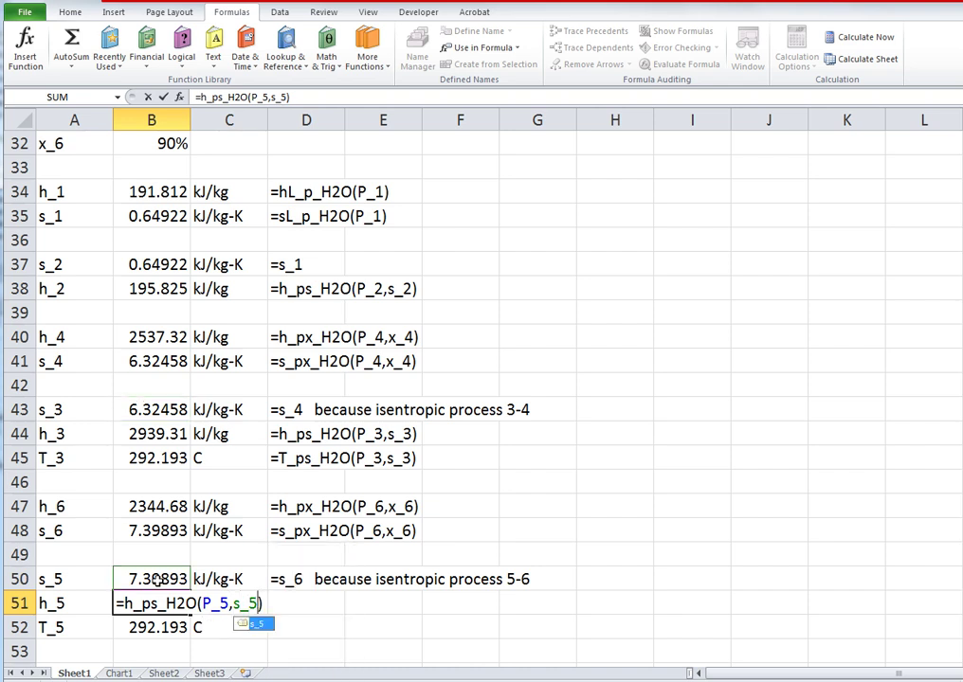
{"action": "key", "text": "Right"}
Copy the h_5 formula as a text note into D51.
{"action": "key", "text": "shift+Home"}
{"action": "key", "text": "ctrl+c"}
{"action": "key", "text": "Return"}
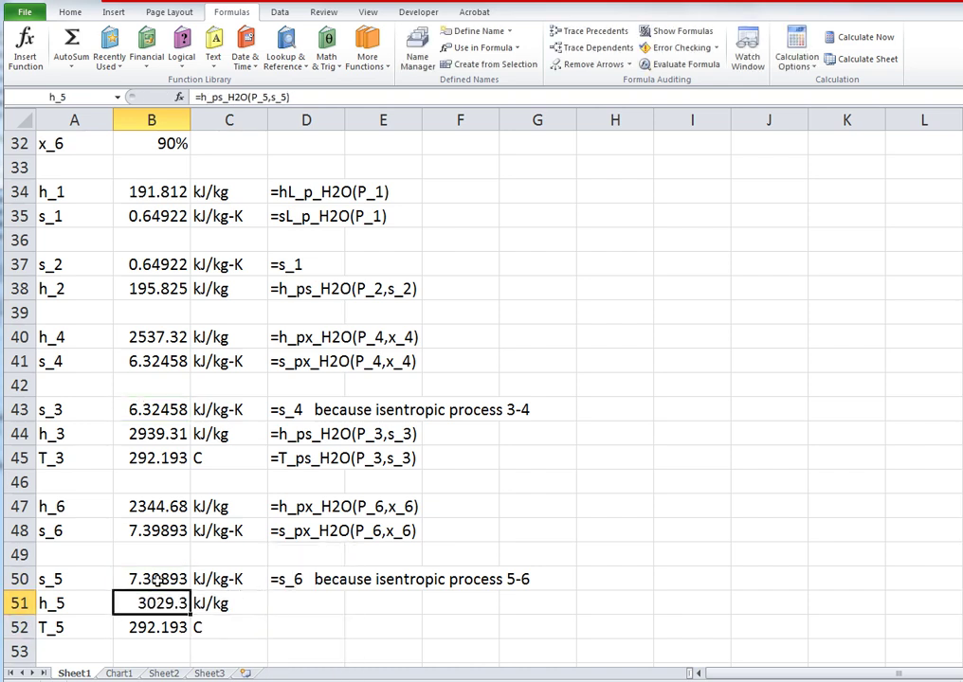
{"action": "key", "text": "Right"}
{"action": "key", "text": "Right"}
{"action": "type", "text": "'"}
{"action": "key", "text": "ctrl+v"}
{"action": "key", "text": "Return"}
Change the T_5 formula in B52 to use P_5 and s_5, giving 282.914 C.
{"action": "key", "text": "Left"}
{"action": "key", "text": "Left"}
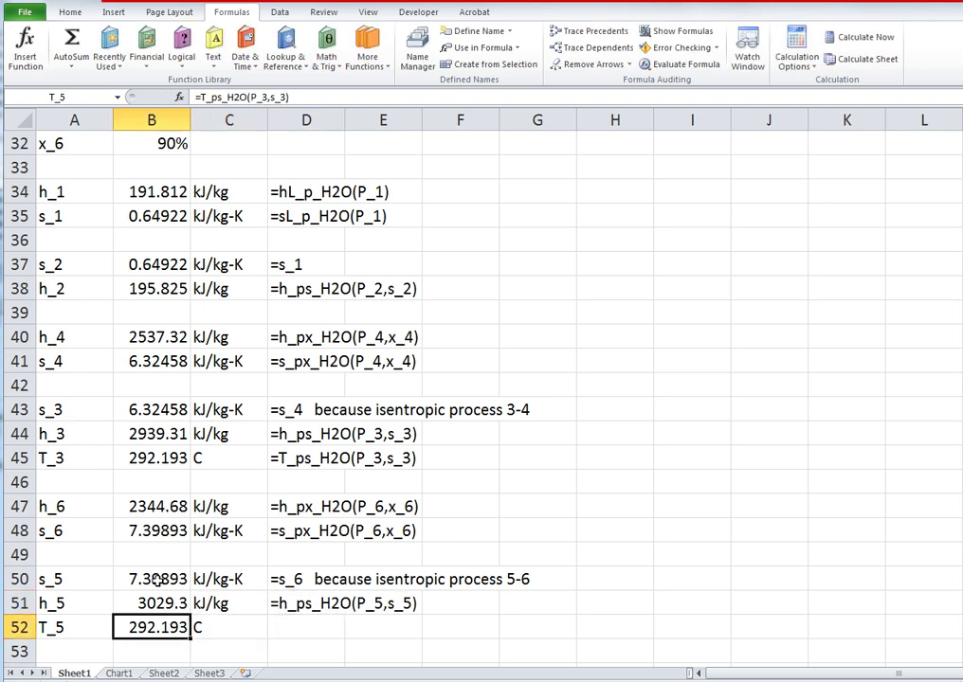
{"action": "key", "text": "F2"}
{"action": "key", "text": "Home"}
{"action": "key", "text": "BackSpace"}
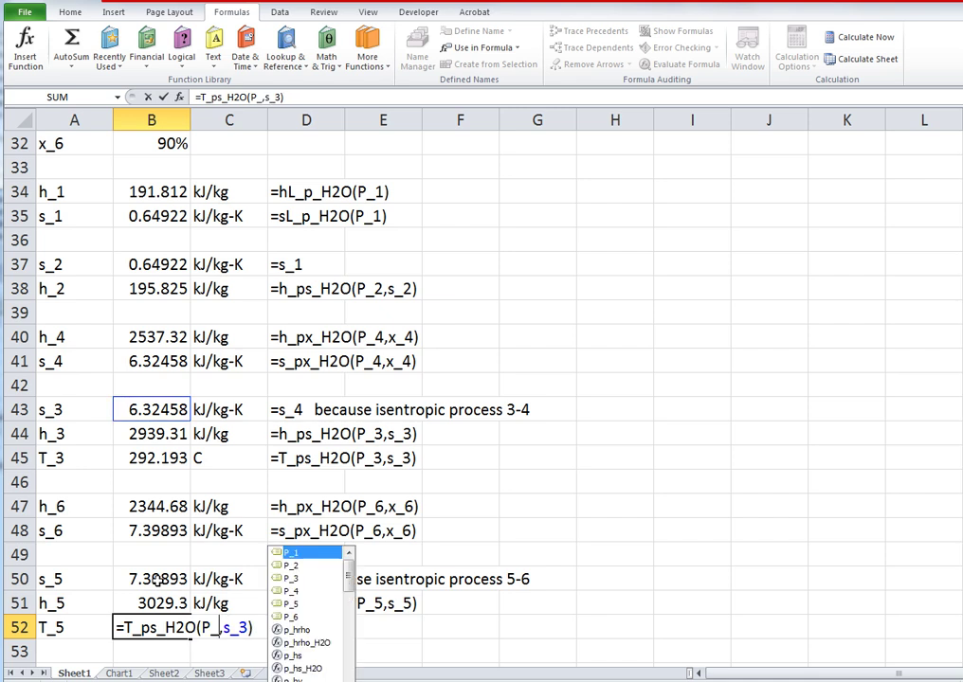
{"action": "type", "text": "5"}
{"action": "key", "text": "Right"}
{"action": "key", "text": "Right"}
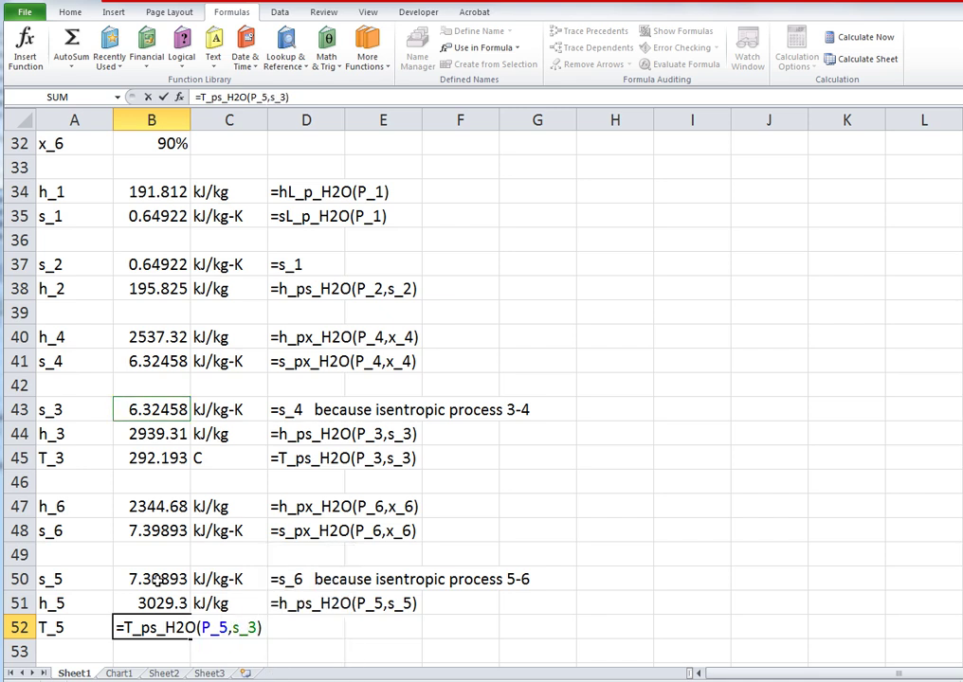
{"action": "key", "text": "Right"}
{"action": "key", "text": "BackSpace"}
{"action": "type", "text": "5"}
{"action": "key", "text": "Return"}
Add the C unit beside T_5 and put its formula as a text note in D52.
{"action": "key", "text": "Up"}
{"action": "key", "text": "F2"}
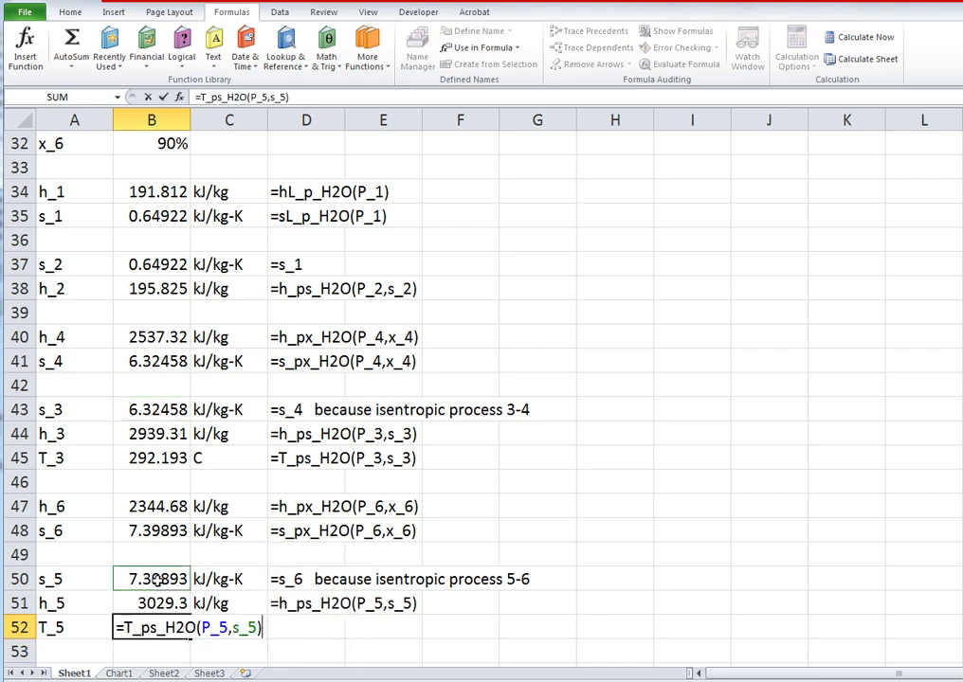
{"action": "key", "text": "shift+Home"}
{"action": "key", "text": "Return"}
{"action": "key", "text": "Up"}
{"action": "key", "text": "Right"}
{"action": "type", "text": "C"}
{"action": "key", "text": "Tab"}
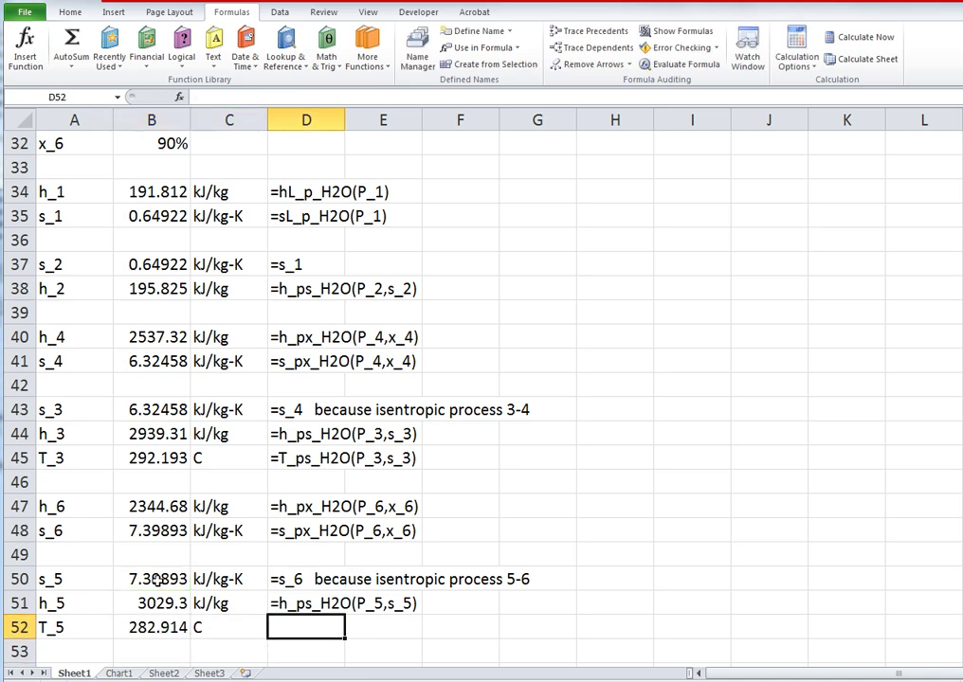
{"action": "key", "text": "ctrl+v"}
{"action": "key", "text": "Return"}
{"action": "scroll", "coordinate": [318, 530], "scroll_direction": "down", "scroll_amount": 2}
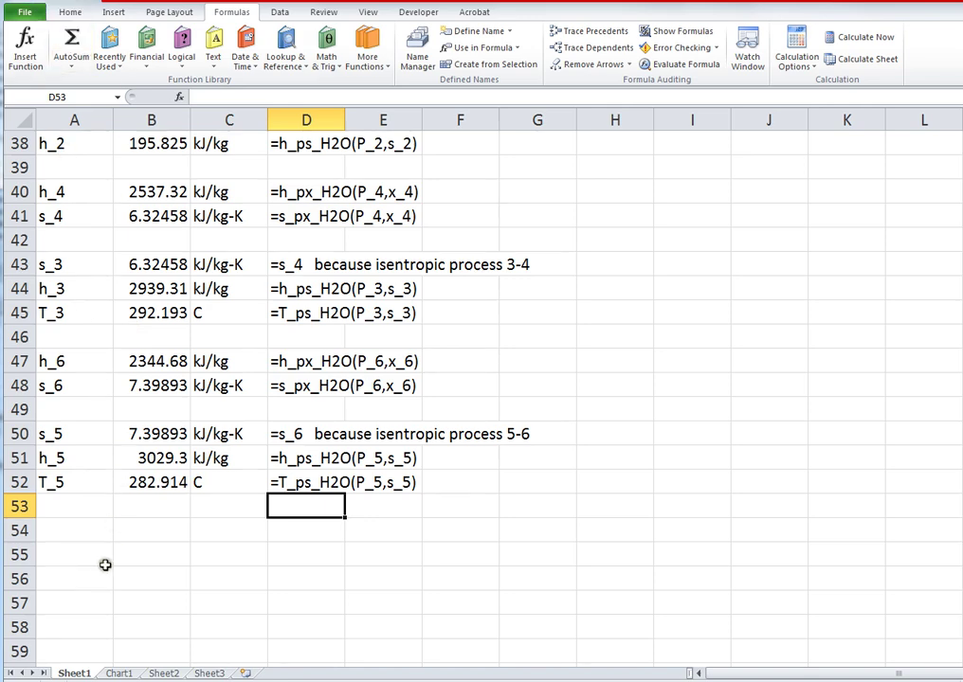
{"action": "left_click", "coordinate": [119, 673]}
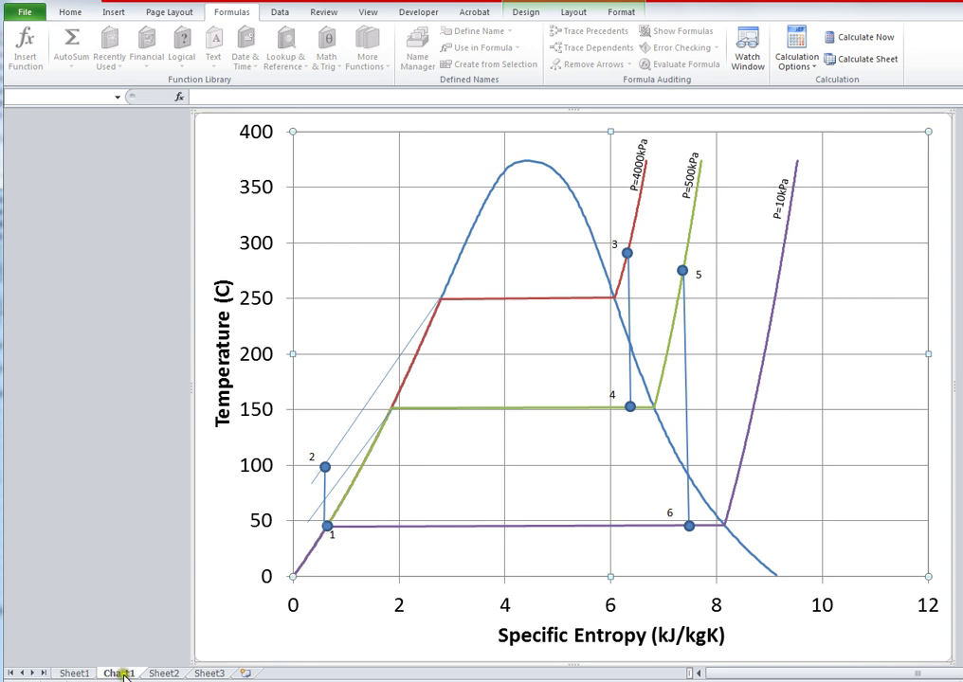
{"action": "left_click", "coordinate": [76, 674]}
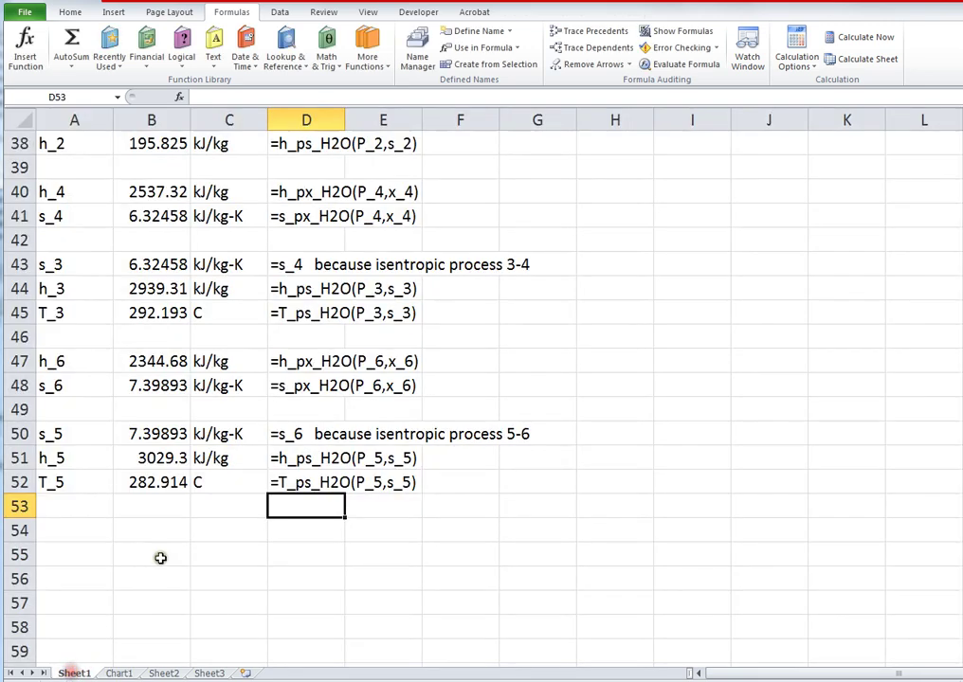
{"action": "scroll", "coordinate": [180, 485], "scroll_direction": "up", "scroll_amount": 6}
{"action": "scroll", "coordinate": [181, 486], "scroll_direction": "up", "scroll_amount": 1}
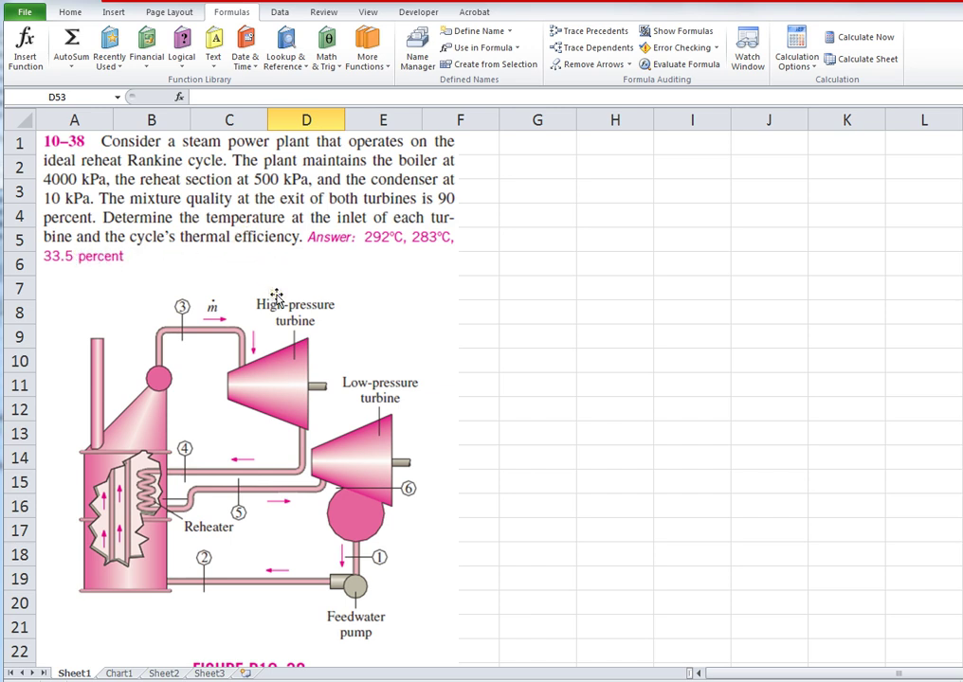
{"action": "scroll", "coordinate": [270, 297], "scroll_direction": "down", "scroll_amount": 10}
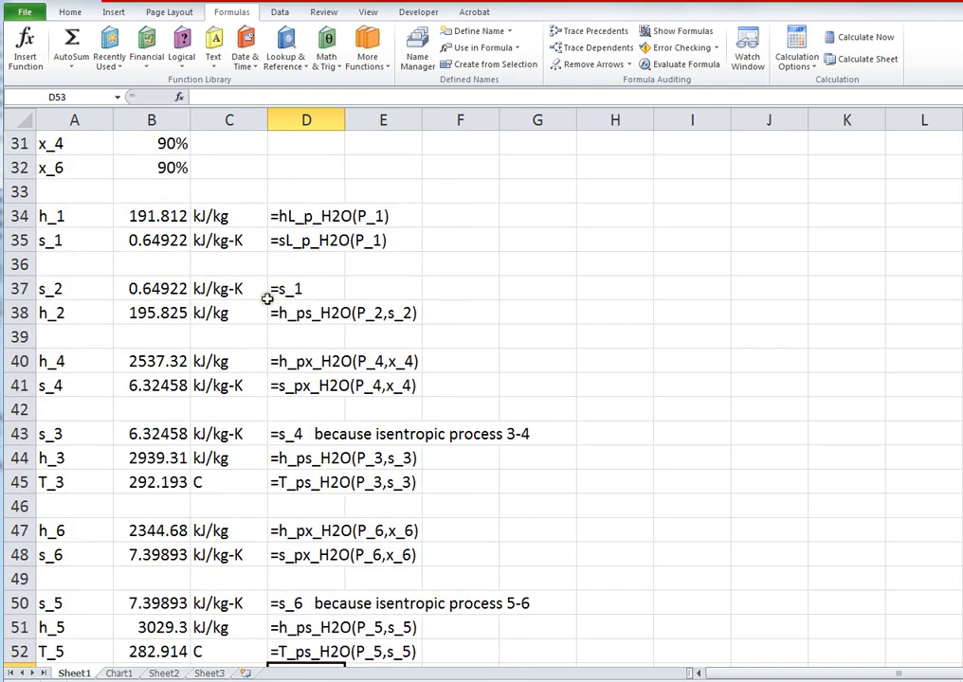
{"action": "scroll", "coordinate": [267, 300], "scroll_direction": "up", "scroll_amount": 2}
{"action": "scroll", "coordinate": [267, 301], "scroll_direction": "up", "scroll_amount": 6}
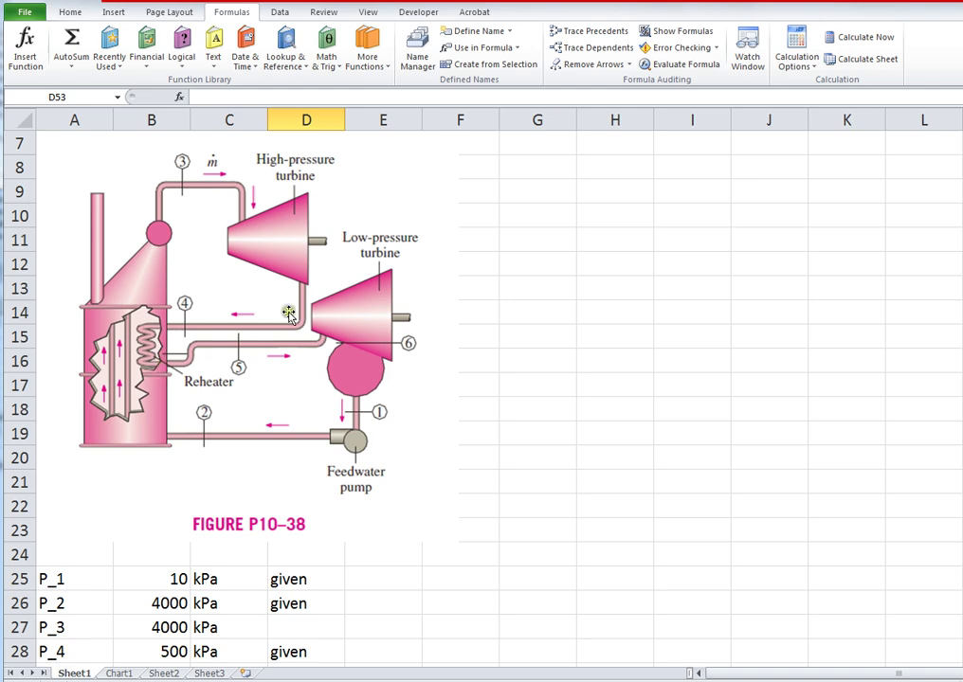
{"action": "scroll", "coordinate": [202, 523], "scroll_direction": "down", "scroll_amount": 2}
{"action": "scroll", "coordinate": [201, 523], "scroll_direction": "down", "scroll_amount": 11}
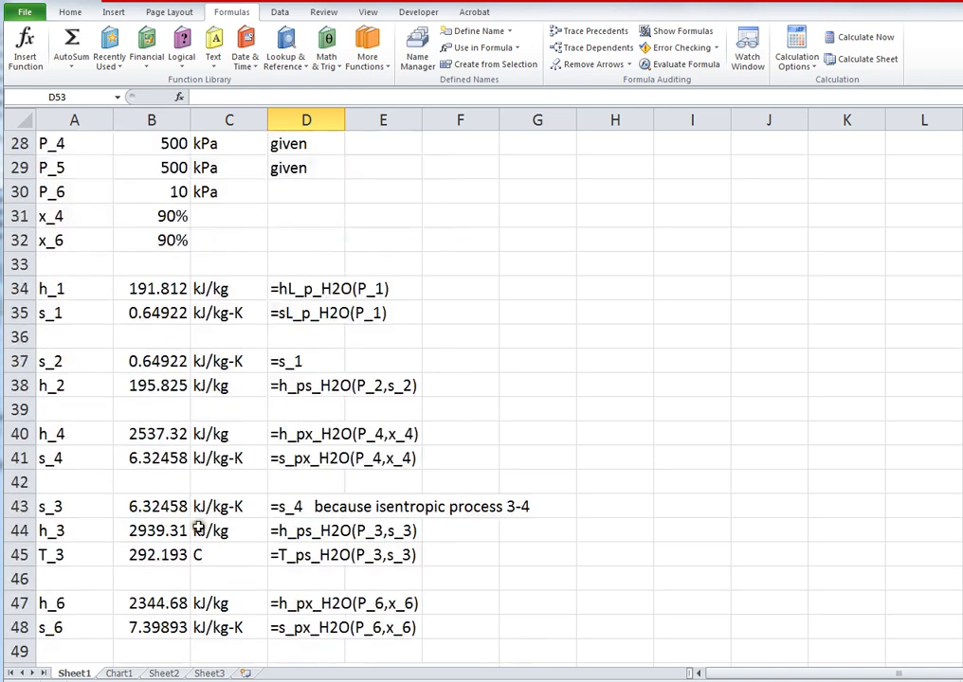
Enter the w_2_3 label in A55 with the formula =h_2-h_3 in B55.
{"action": "left_click", "coordinate": [76, 364]}
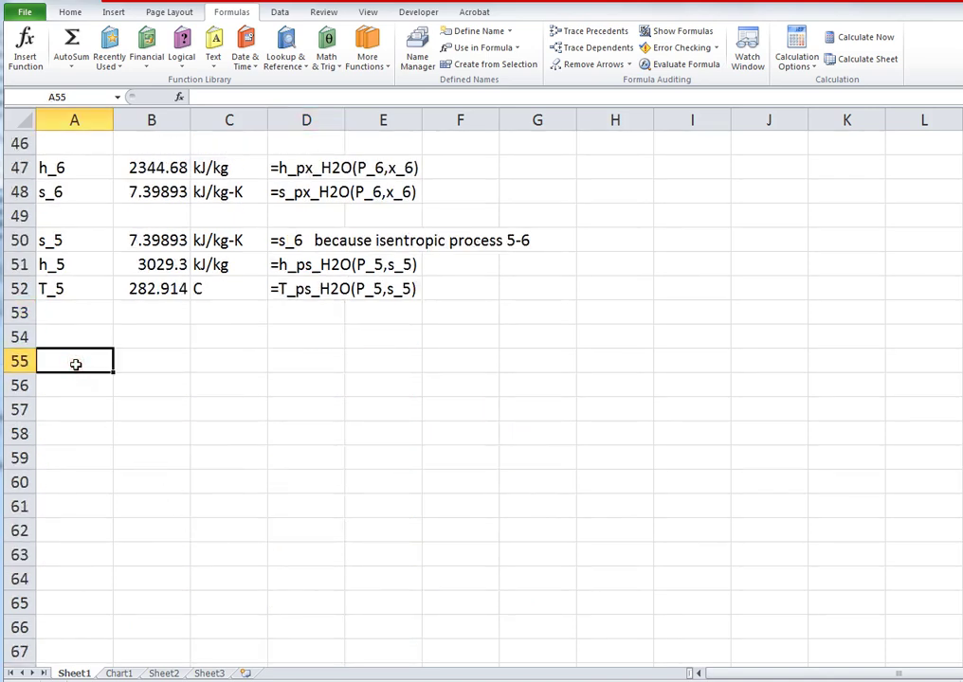
{"action": "type", "text": "w_2_3"}
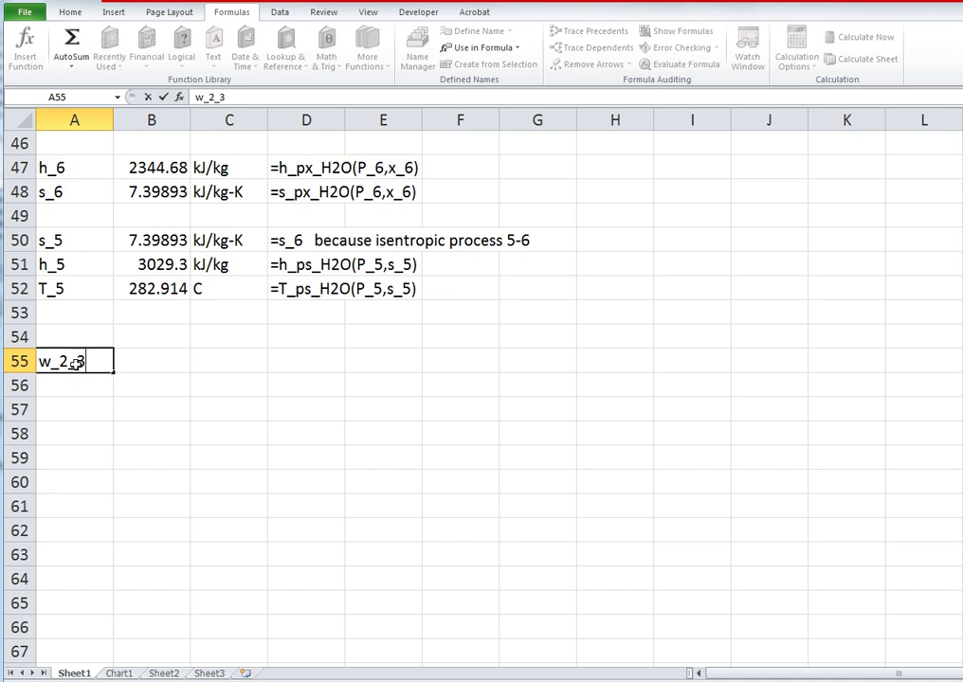
{"action": "key", "text": "Tab"}
{"action": "type", "text": "=h"}
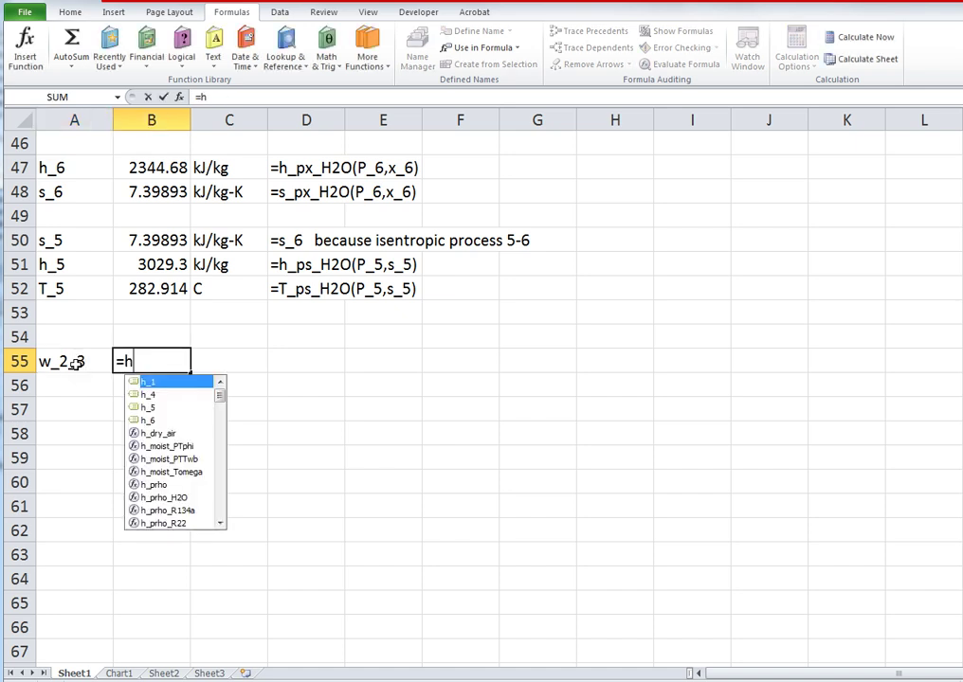
{"action": "type", "text": "_3-h"}
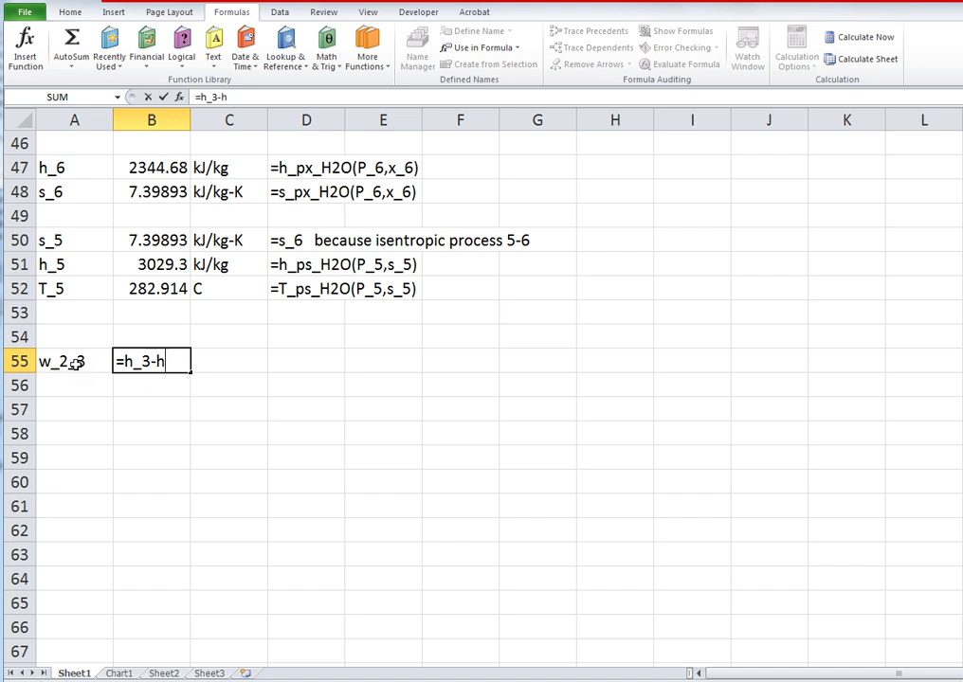
{"action": "key", "text": "BackSpace"}
{"action": "key", "text": "BackSpace"}
{"action": "key", "text": "BackSpace"}
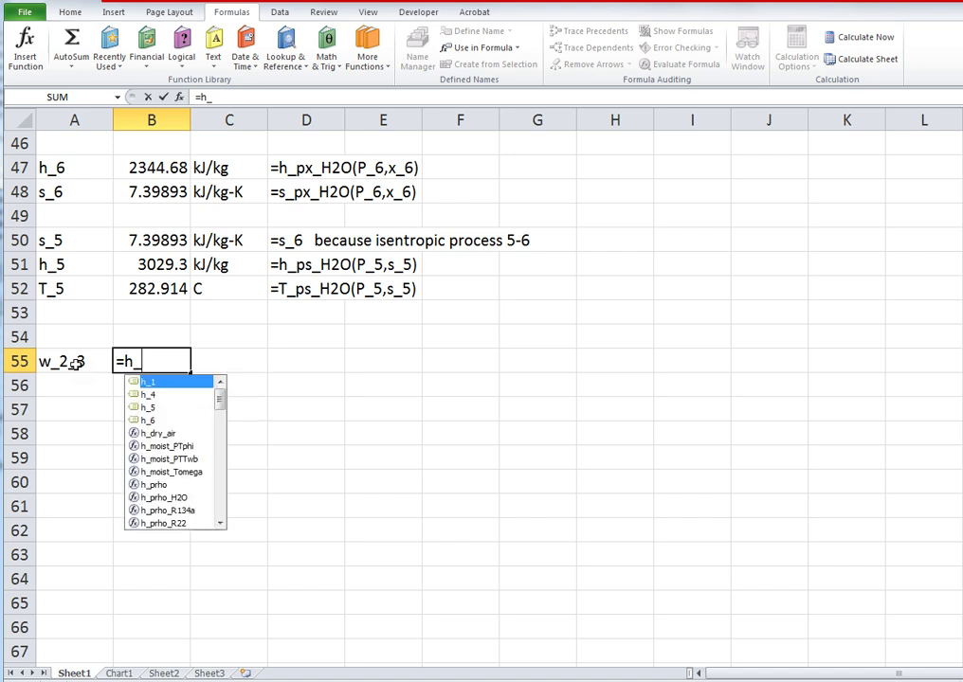
{"action": "type", "text": "2-"}
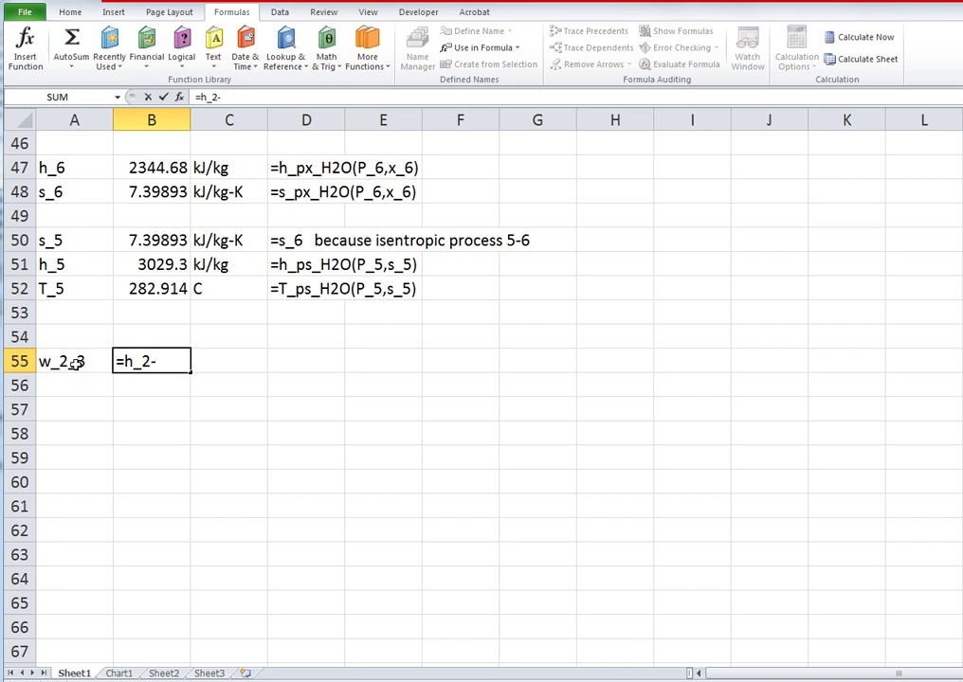
{"action": "type", "text": "h_3"}
{"action": "key", "text": "Return"}
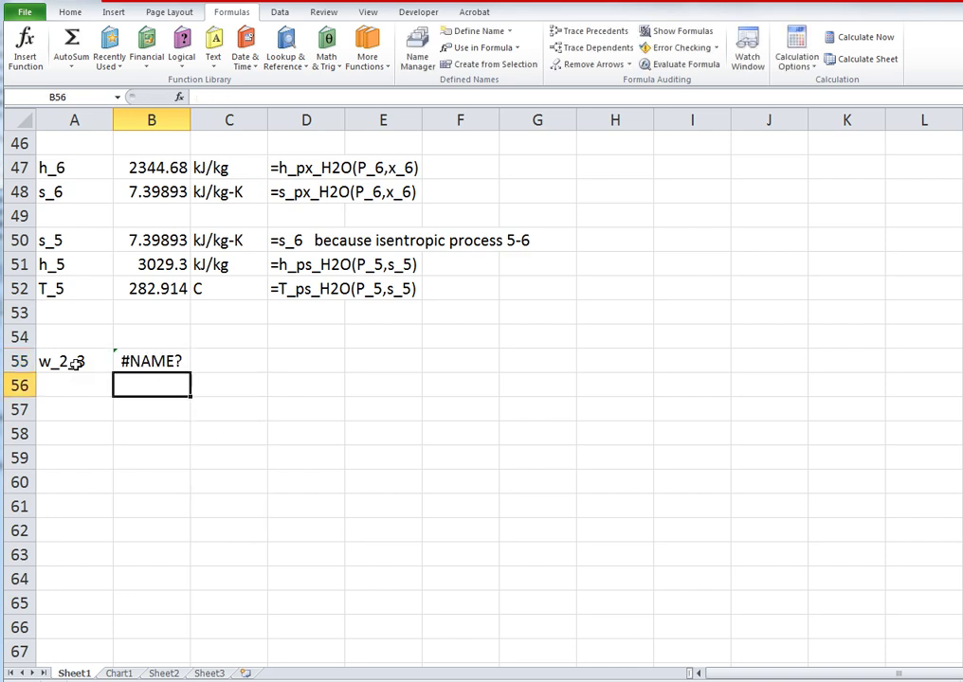
Select A34:B55 and create names from the left-column labels.
{"action": "key", "text": "Up"}
{"action": "key", "text": "shift+Left"}
{"action": "key", "text": "shift+Up"}
{"action": "key", "text": "shift+Up"}
{"action": "key", "text": "shift+Up"}
{"action": "key", "text": "shift+Up"}
{"action": "key", "text": "shift+Up"}
{"action": "key", "text": "shift+Up"}
{"action": "key", "text": "shift+Up"}
{"action": "key", "text": "shift+Up"}
{"action": "key", "text": "shift+Up"}
{"action": "key", "text": "shift+Up"}
{"action": "key", "text": "shift+Up"}
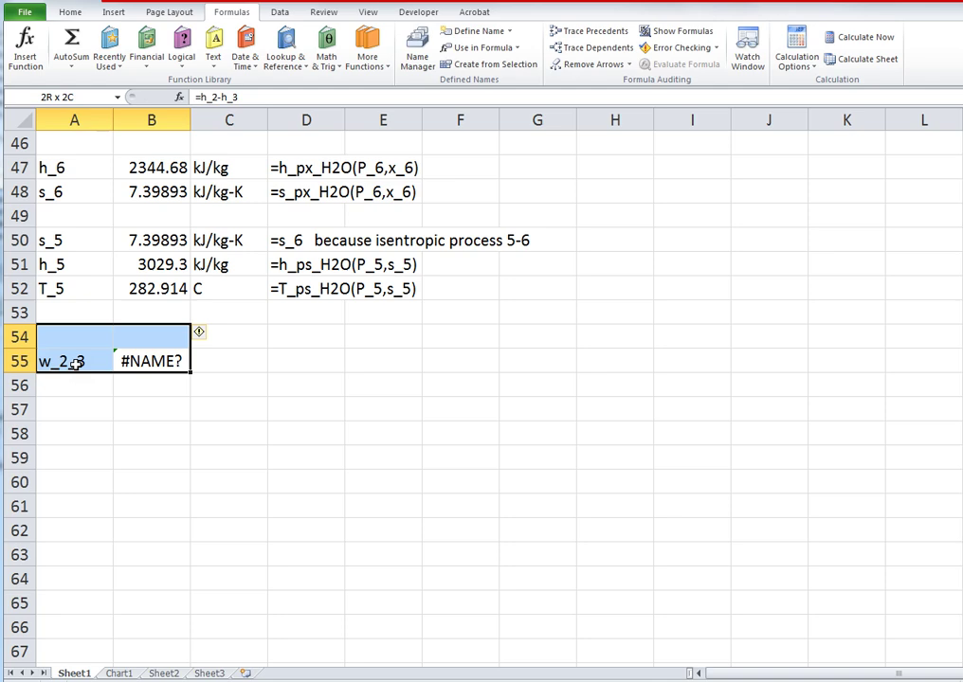
{"action": "key", "text": "shift+Up"}
{"action": "key", "text": "shift+Up"}
{"action": "key", "text": "shift+Up"}
{"action": "key", "text": "shift+Up"}
{"action": "key", "text": "shift+Up"}
{"action": "key", "text": "shift+Up"}
{"action": "key", "text": "shift+Up"}
{"action": "key", "text": "shift+Up"}
{"action": "key", "text": "shift+Up"}
{"action": "key", "text": "shift+Up"}
{"action": "key", "text": "shift+Up"}
{"action": "key", "text": "shift+Up"}
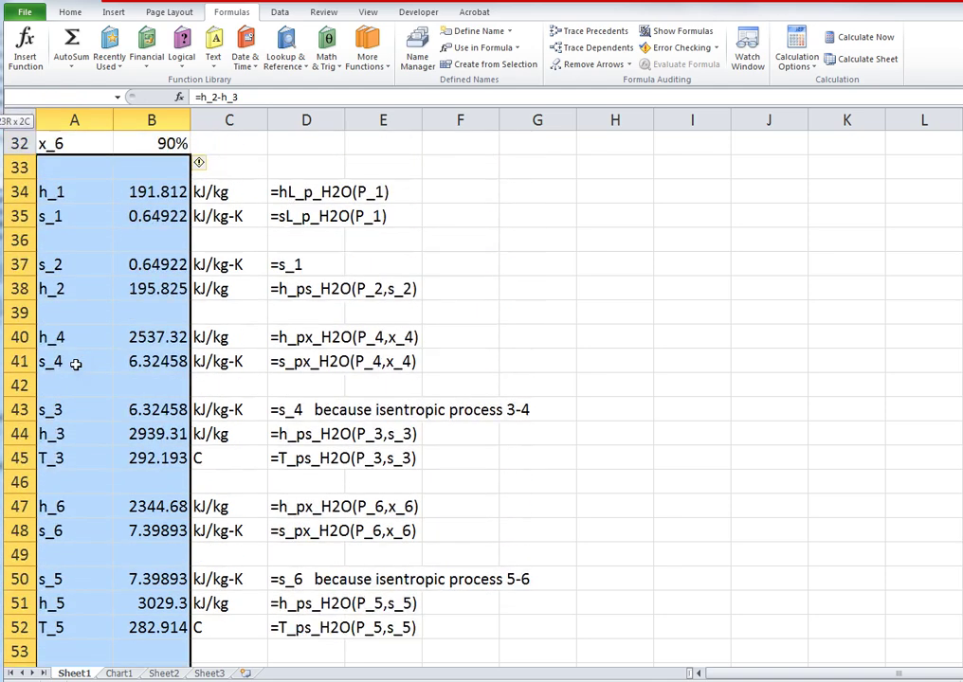
{"action": "key", "text": "shift+Up"}
{"action": "scroll", "coordinate": [76, 364], "scroll_direction": "up", "scroll_amount": 1}
{"action": "key", "text": "shift+Down"}
{"action": "key", "text": "shift+Down"}
{"action": "key", "text": "shift+Down"}
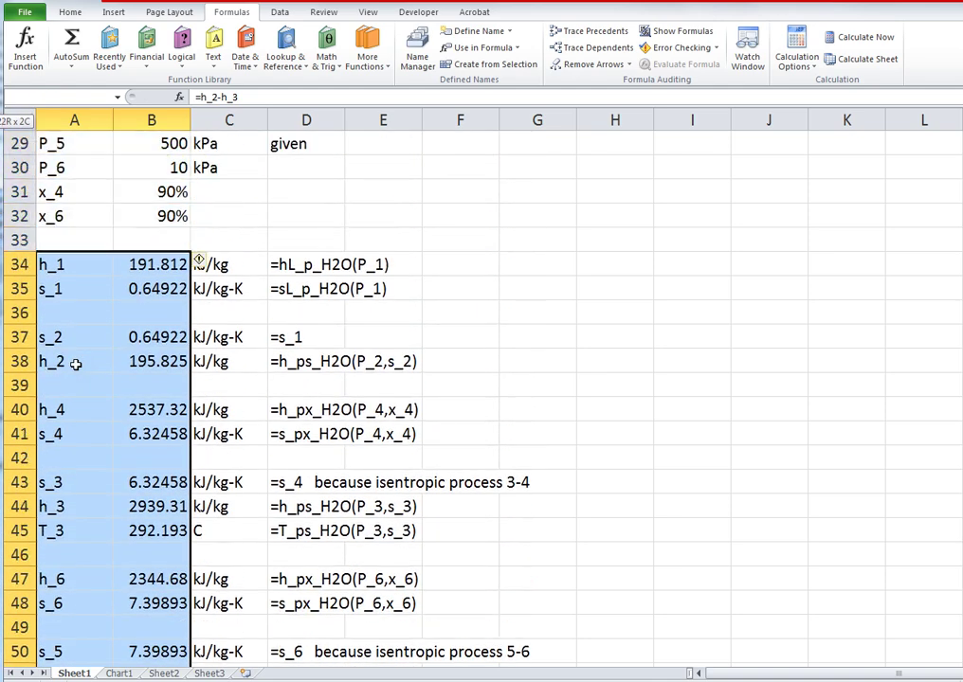
{"action": "left_click", "coordinate": [476, 69]}
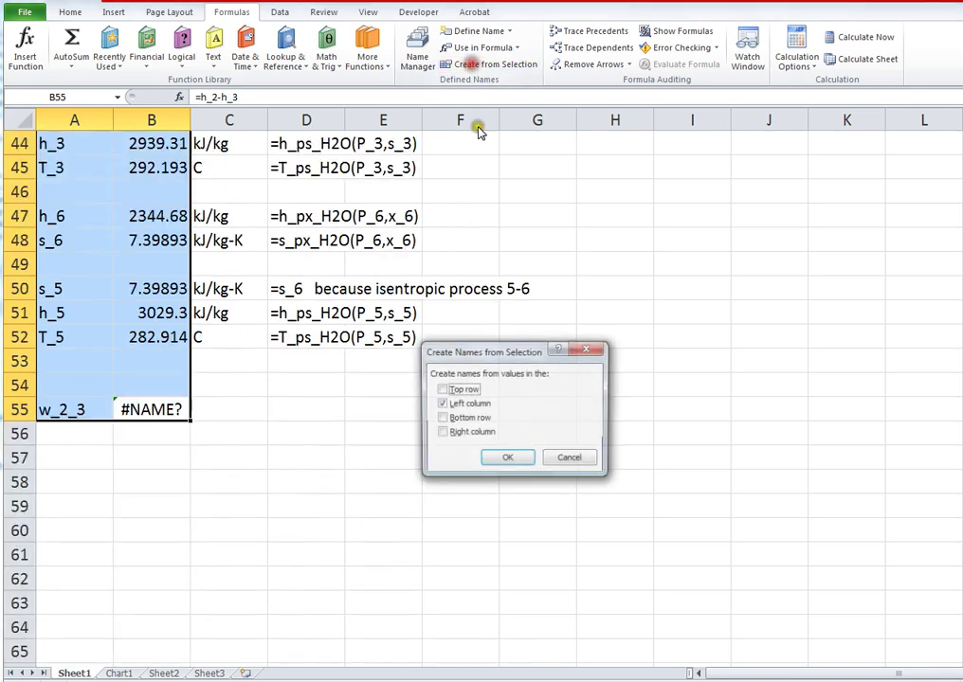
Confirm creating the names so B55 evaluates to -2743.49, then glance at Chart1 and return to Sheet1.
{"action": "left_click", "coordinate": [514, 459]}
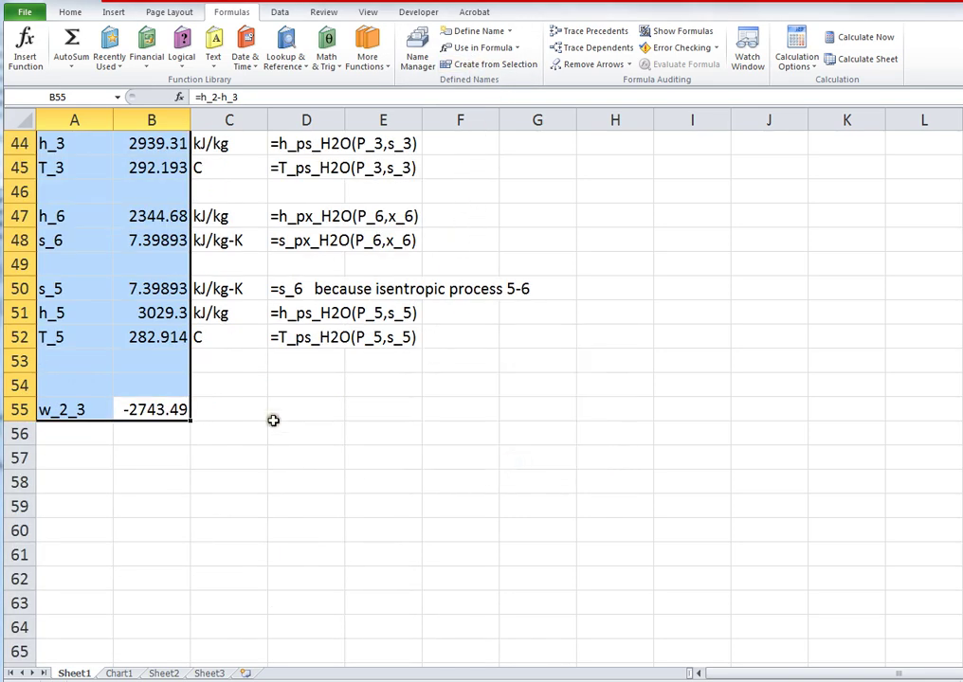
{"action": "double_click", "coordinate": [157, 415]}
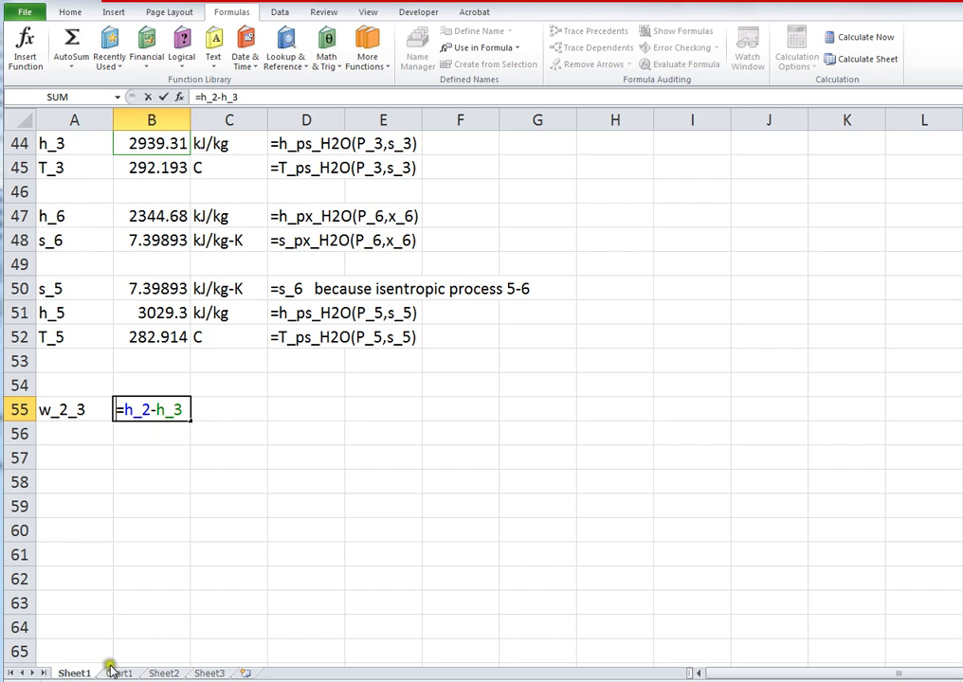
{"action": "key", "text": "Escape"}
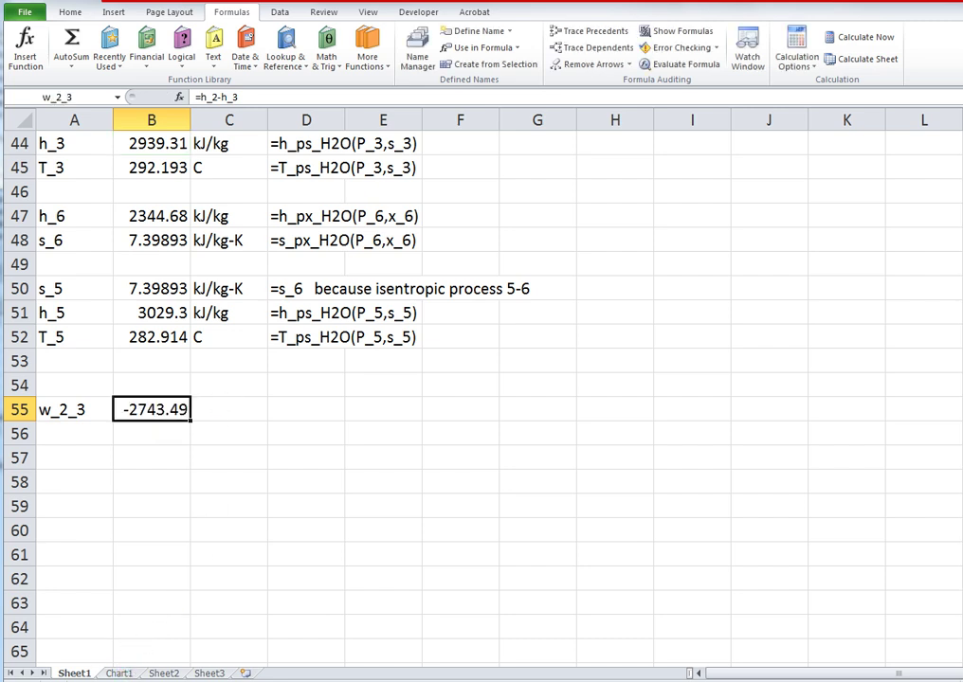
{"action": "left_click", "coordinate": [118, 673]}
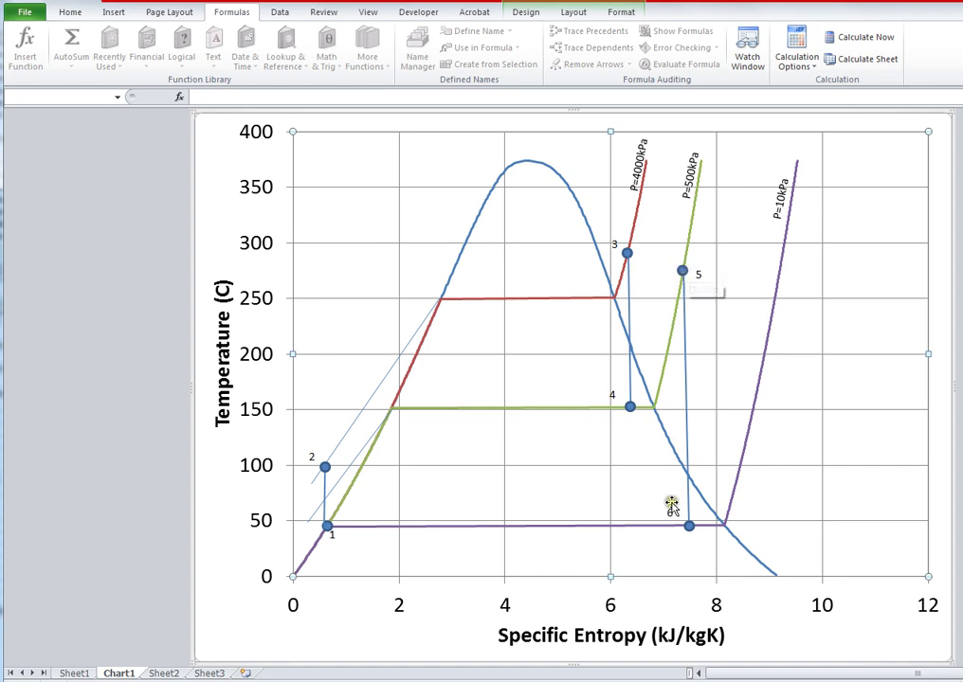
{"action": "left_click", "coordinate": [74, 674]}
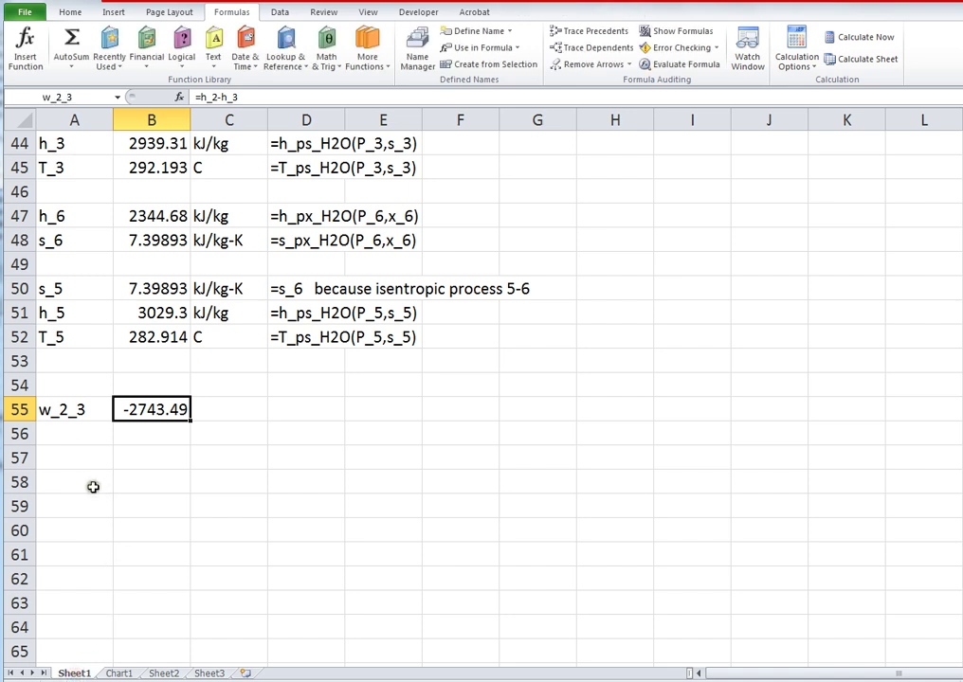
{"action": "double_click", "coordinate": [80, 409]}
Rename the A55 label from w_2_3 to q_2_3.
{"action": "key", "text": "Home"}
{"action": "key", "text": "shift+Right"}
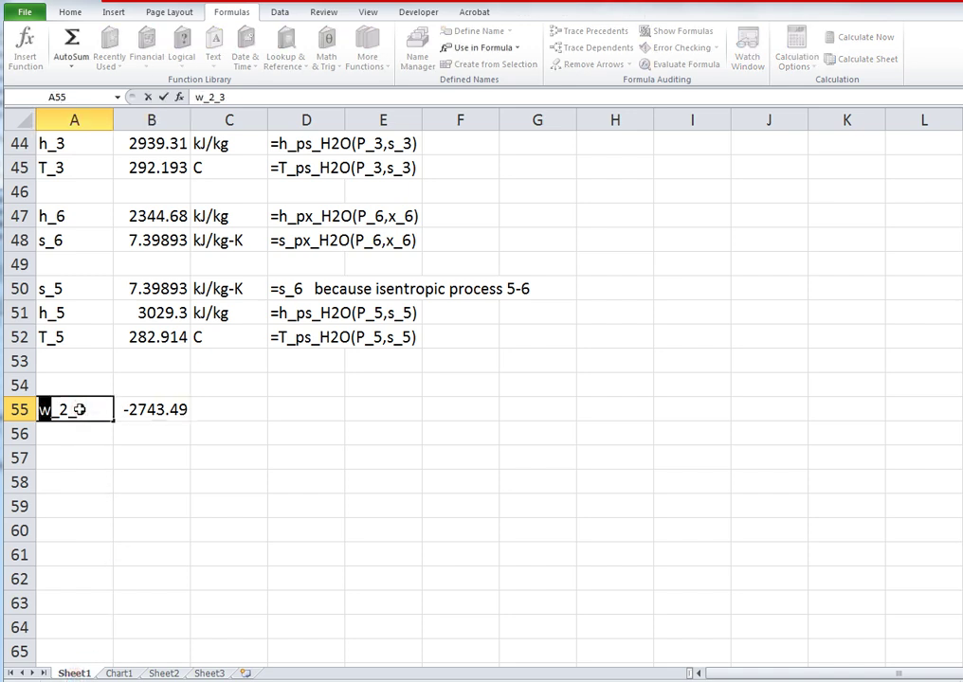
{"action": "type", "text": "q"}
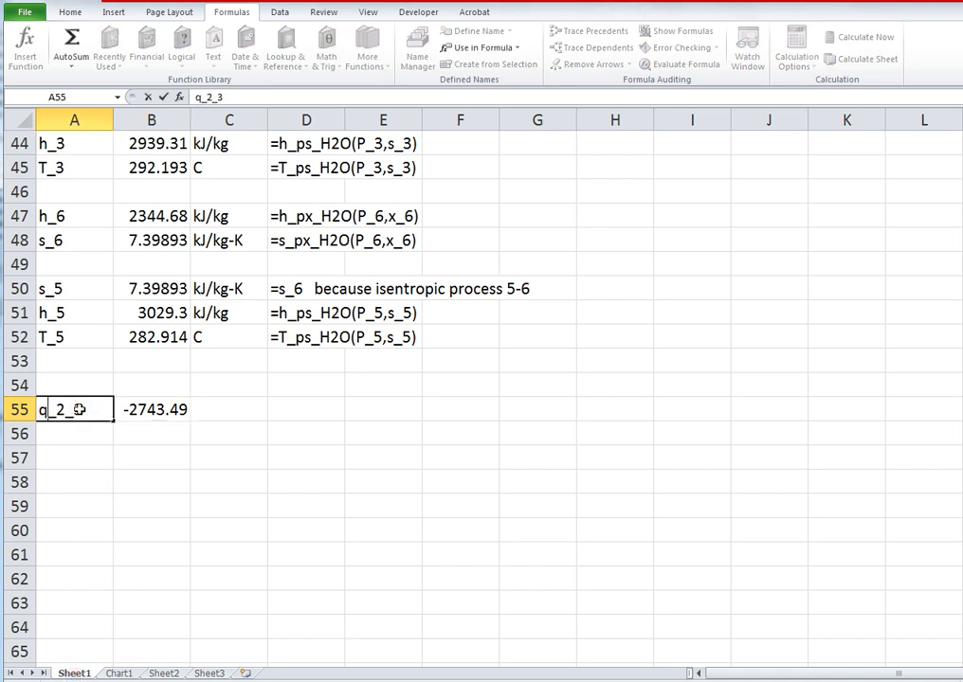
{"action": "key", "text": "Return"}
Add w_3_4 in row 57 with the formula =h_3-h_4 (401.995).
{"action": "key", "text": "Down"}
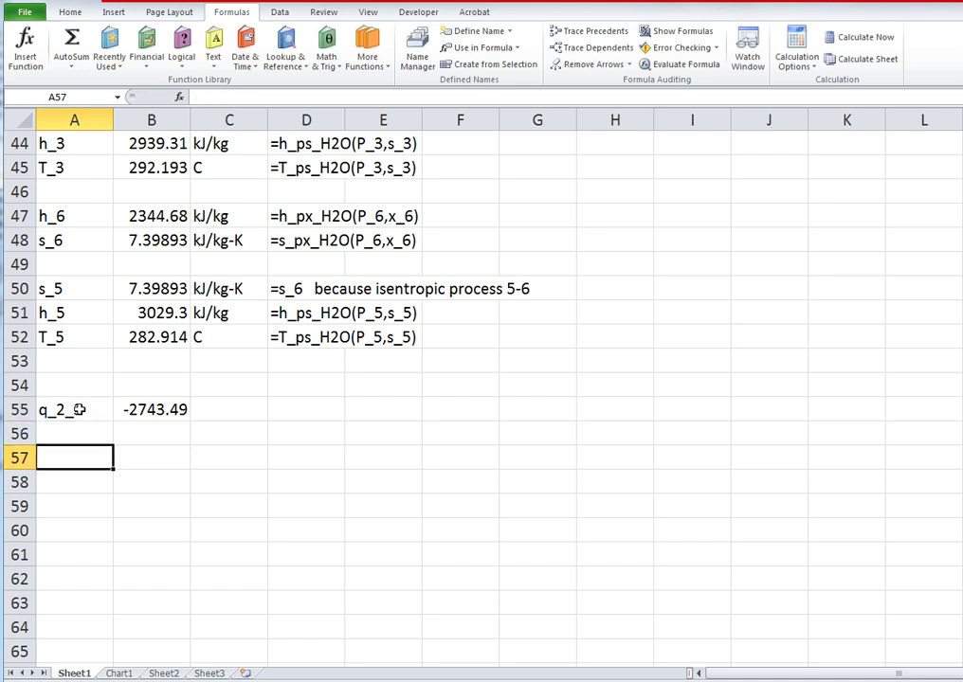
{"action": "type", "text": "w_3"}
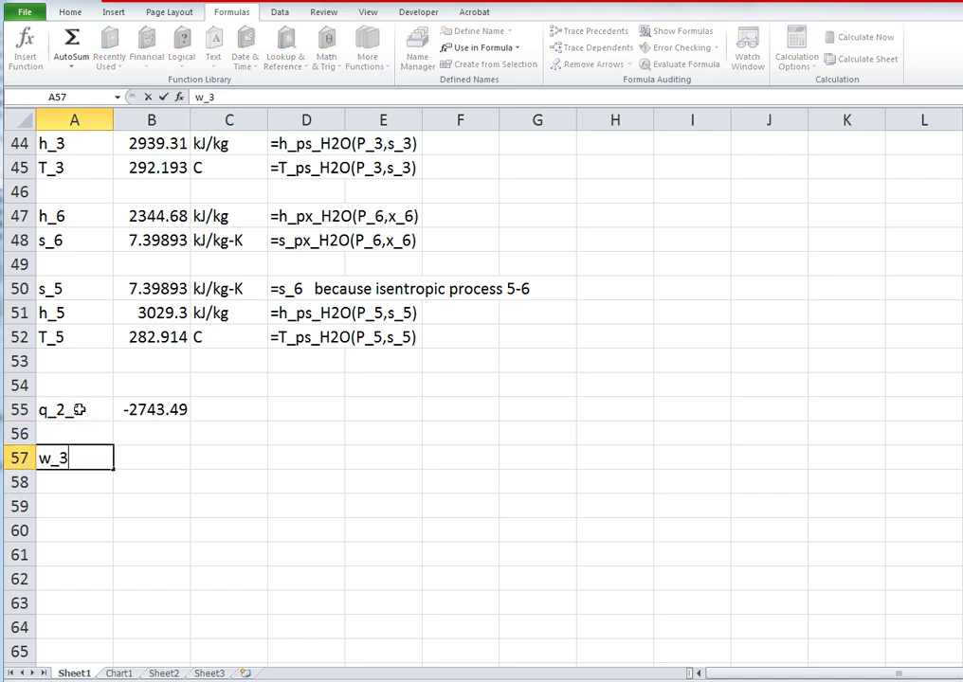
{"action": "type", "text": "_4"}
{"action": "key", "text": "Tab"}
{"action": "type", "text": "="}
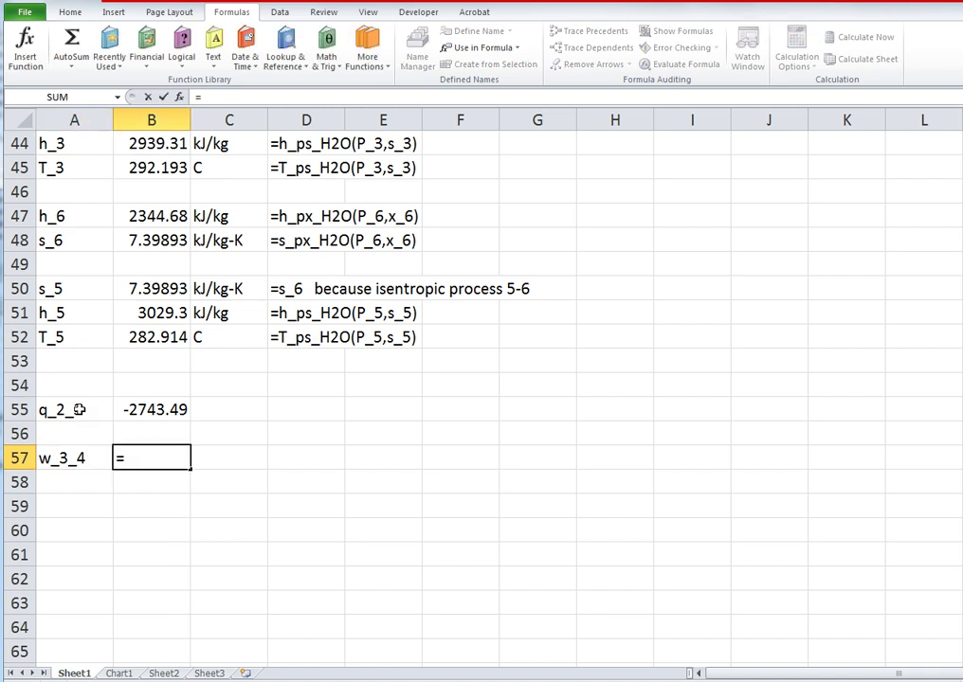
{"action": "type", "text": "h_3-h_"}
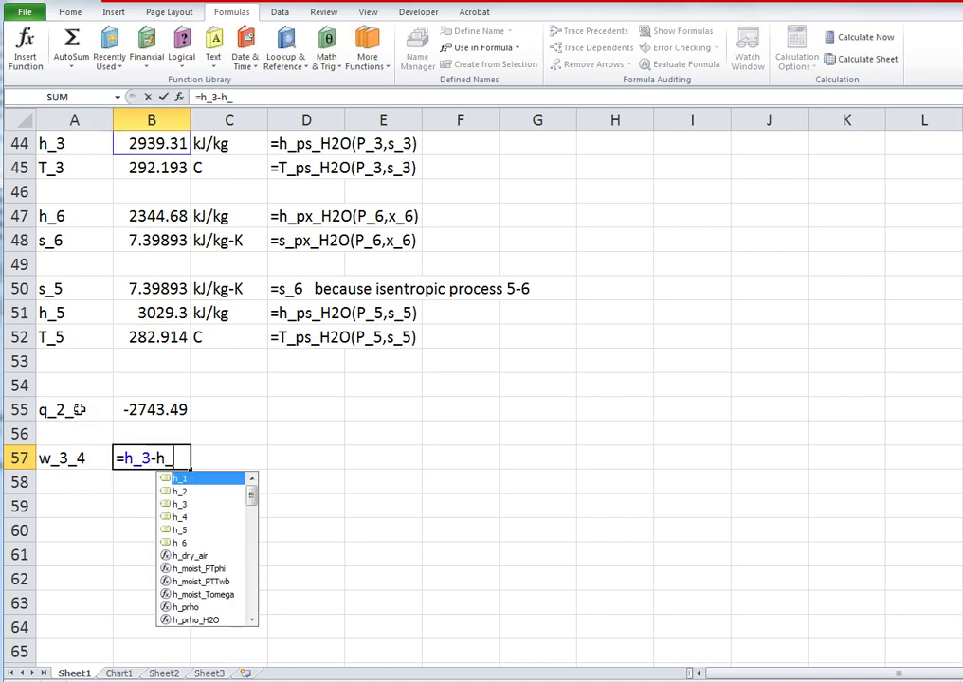
{"action": "type", "text": "4"}
{"action": "key", "text": "ctrl+Return"}
Change B55's formula to =h_3-h_2 so q_2_3 reads 2743.49.
{"action": "key", "text": "Up"}
{"action": "key", "text": "Up"}
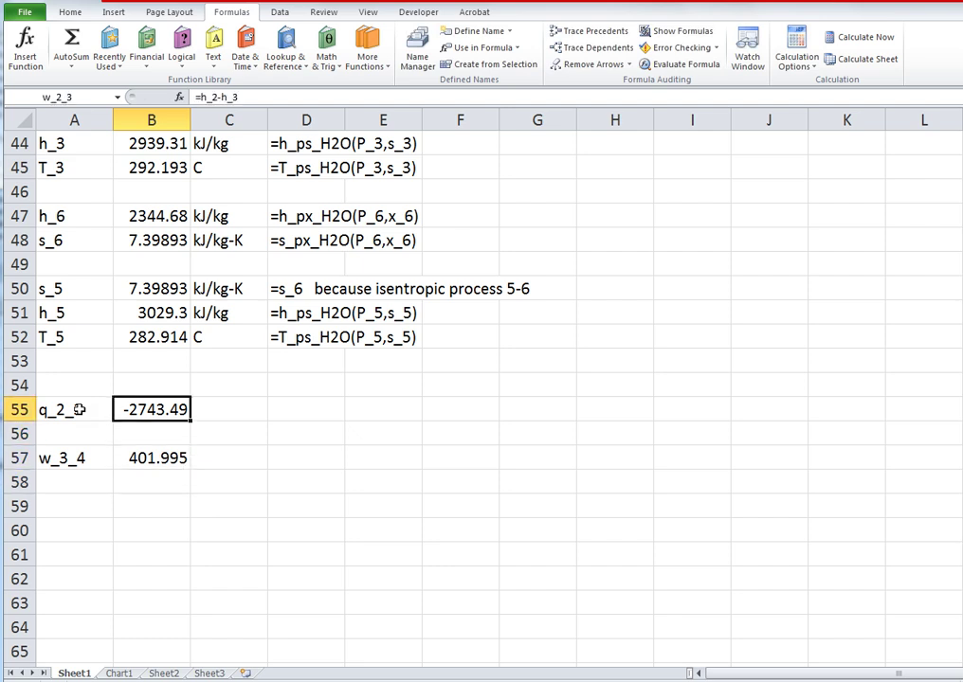
{"action": "key", "text": "F2"}
{"action": "key", "text": "BackSpace"}
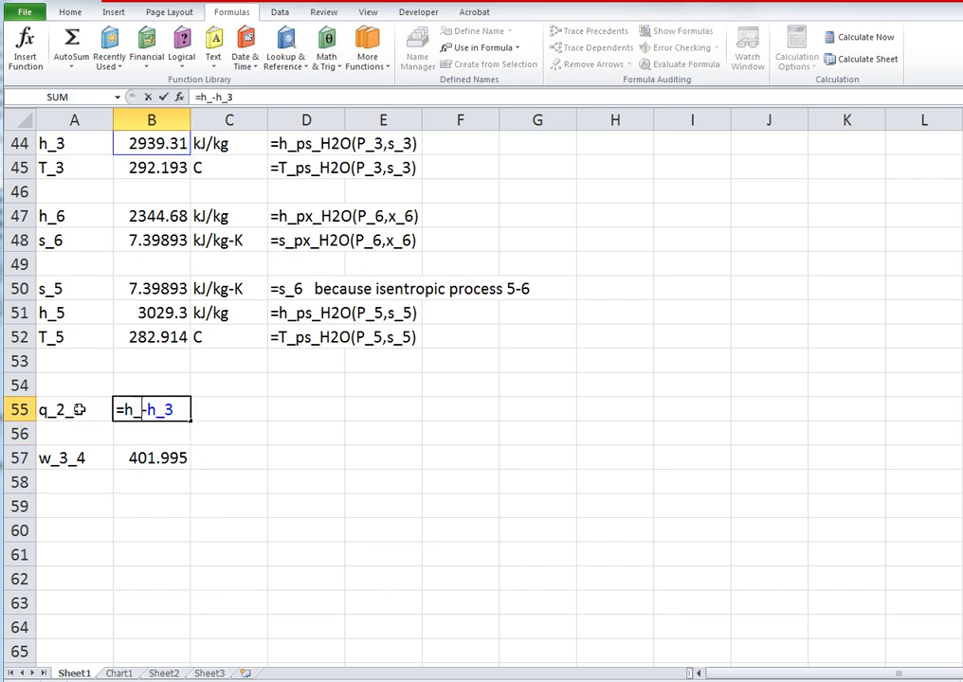
{"action": "type", "text": "3"}
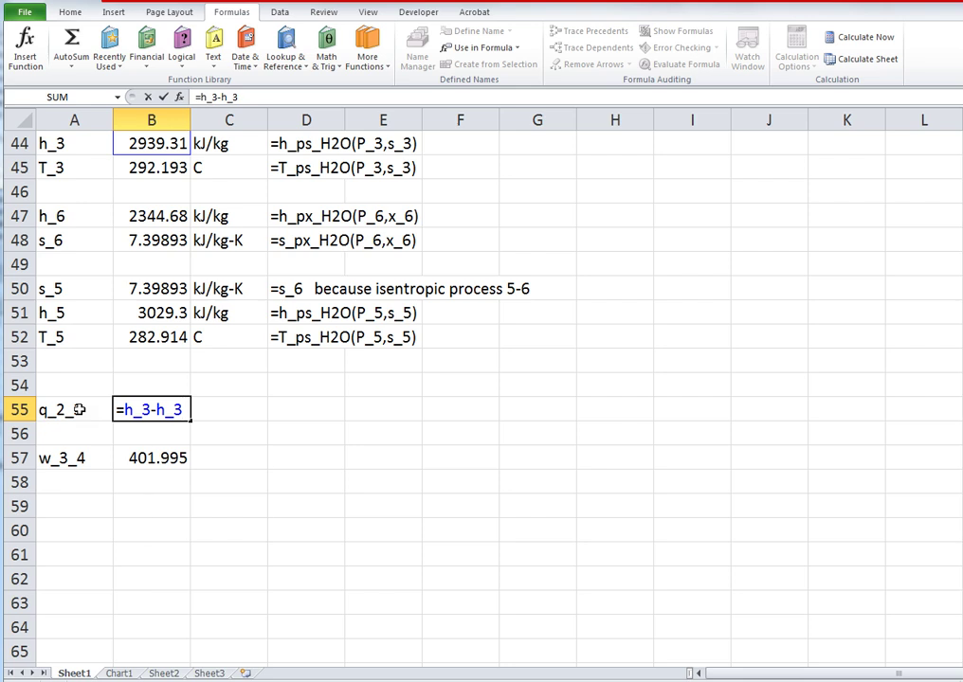
{"action": "key", "text": "BackSpace"}
{"action": "type", "text": "2"}
{"action": "key", "text": "Return"}
{"action": "key", "text": "Up"}
Copy the q_2_3 formula as a text note into D55.
{"action": "key", "text": "F2"}
{"action": "key", "text": "shift+Home"}
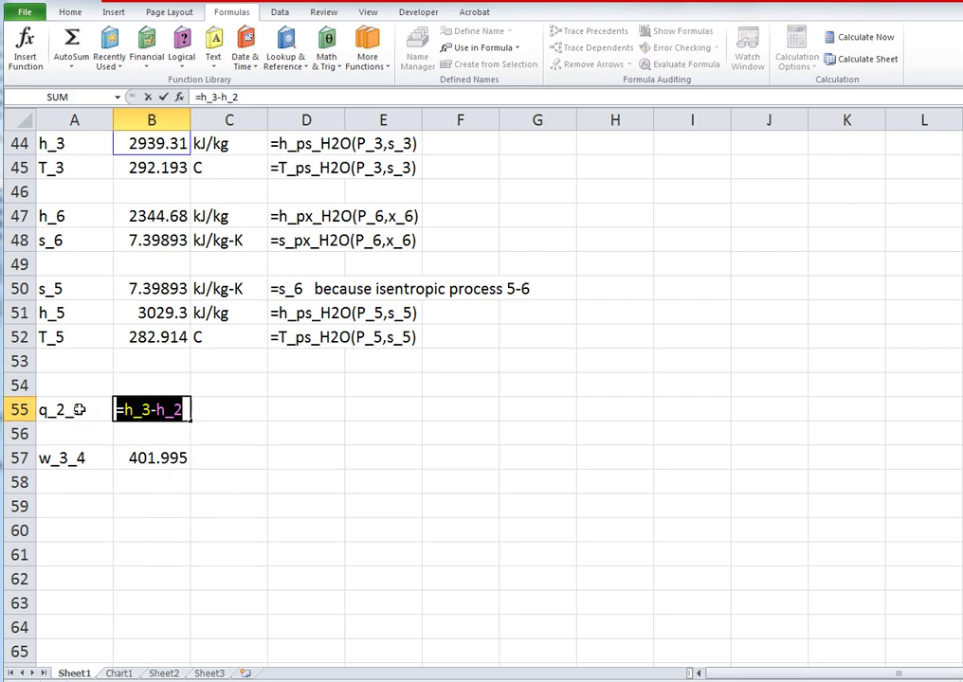
{"action": "key", "text": "ctrl+c"}
{"action": "key", "text": "Return"}
{"action": "key", "text": "Up"}
{"action": "key", "text": "Right"}
{"action": "key", "text": "Right"}
{"action": "key", "text": "ctrl+v"}
{"action": "key", "text": "Return"}
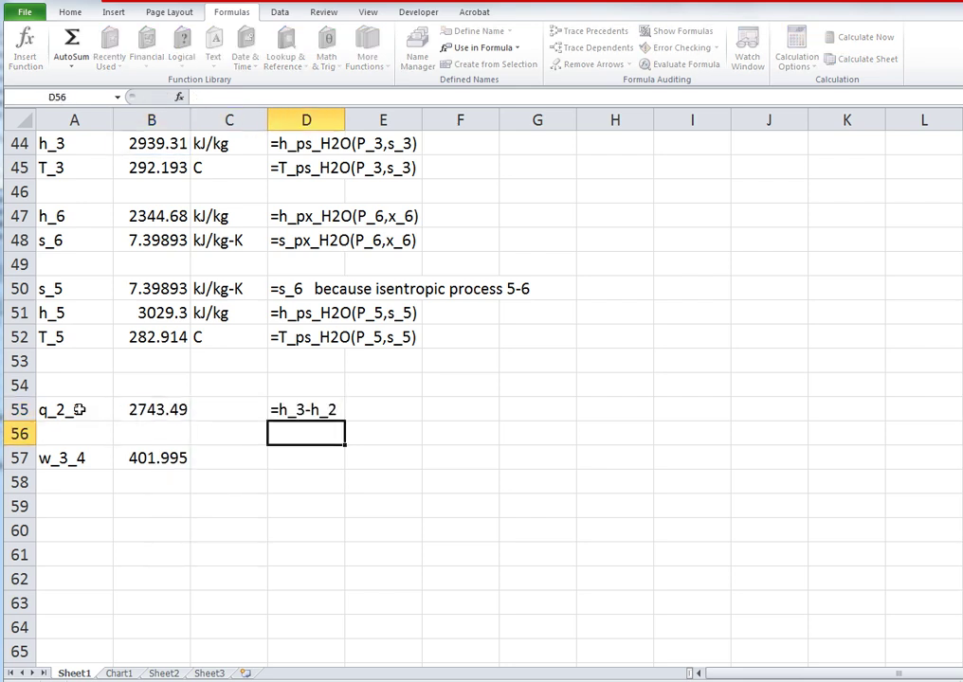
Copy the kJ/kg unit into C55 and C57.
{"action": "key", "text": "Up"}
{"action": "key", "text": "Left"}
{"action": "key", "text": "Up"}
{"action": "key", "text": "Up"}
{"action": "key", "text": "Up"}
{"action": "key", "text": "Up"}
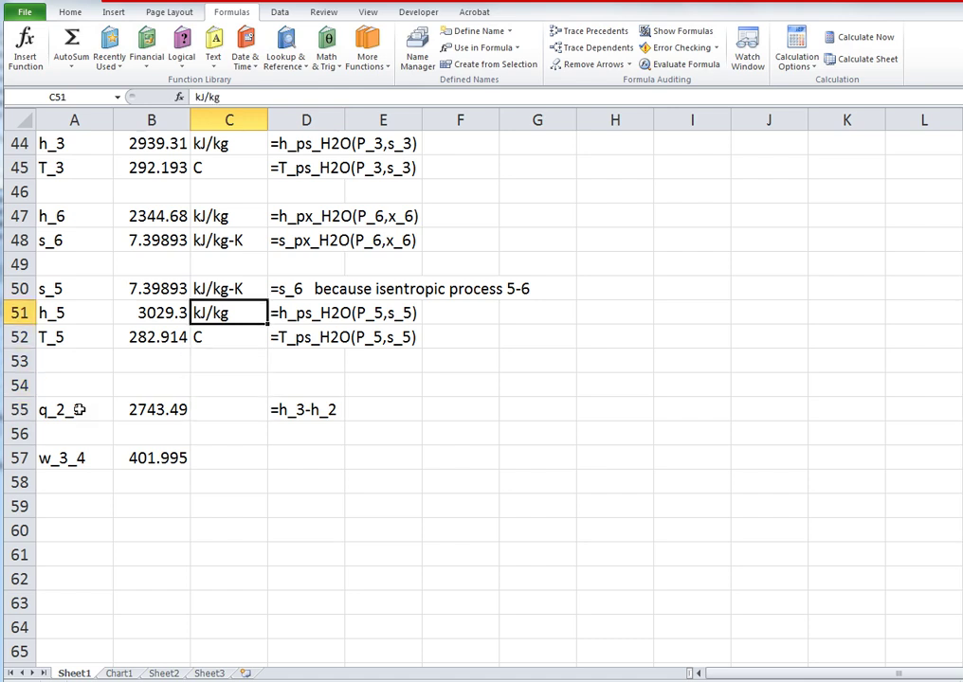
{"action": "key", "text": "ctrl+c"}
{"action": "key", "text": "Down"}
{"action": "key", "text": "Down"}
{"action": "key", "text": "Down"}
{"action": "key", "text": "Down"}
{"action": "key", "text": "ctrl+v"}
{"action": "key", "text": "Down"}
{"action": "key", "text": "Down"}
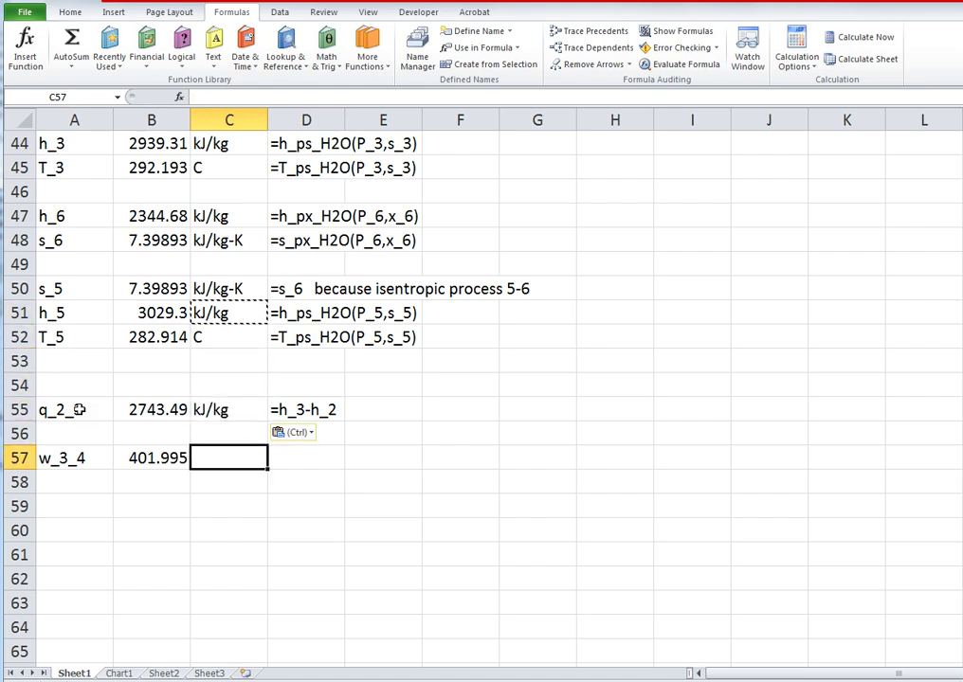
{"action": "key", "text": "ctrl+v"}
Copy the w_3_4 formula as a text note into D57.
{"action": "key", "text": "Left"}
{"action": "key", "text": "F2"}
{"action": "key", "text": "shift+Home"}
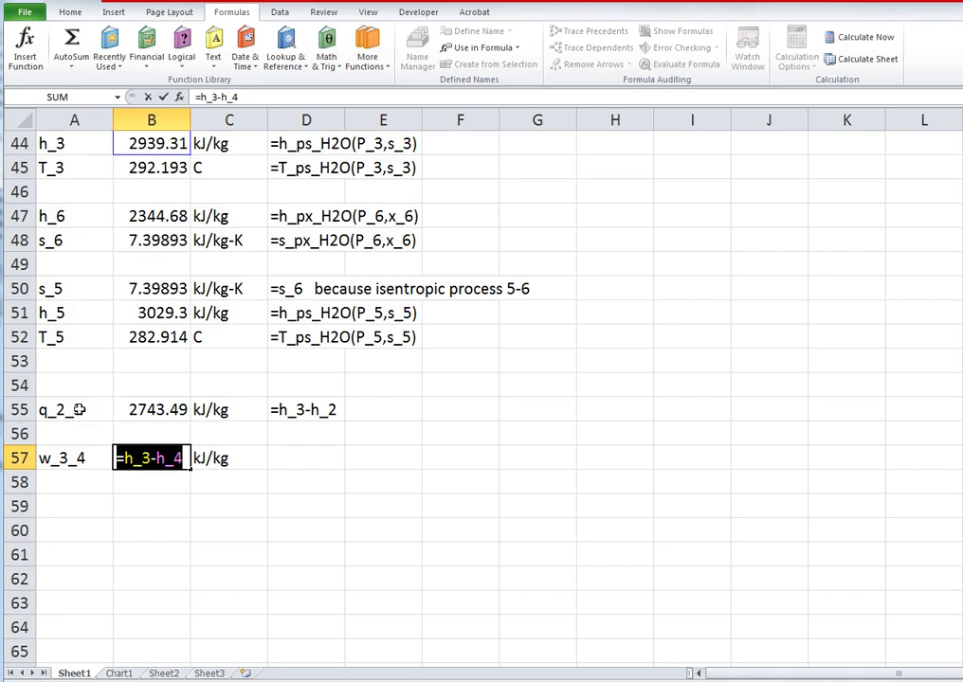
{"action": "key", "text": "Return"}
{"action": "key", "text": "Up"}
{"action": "key", "text": "Right"}
{"action": "key", "text": "Right"}
{"action": "key", "text": "ctrl+v"}
{"action": "key", "text": "Return"}
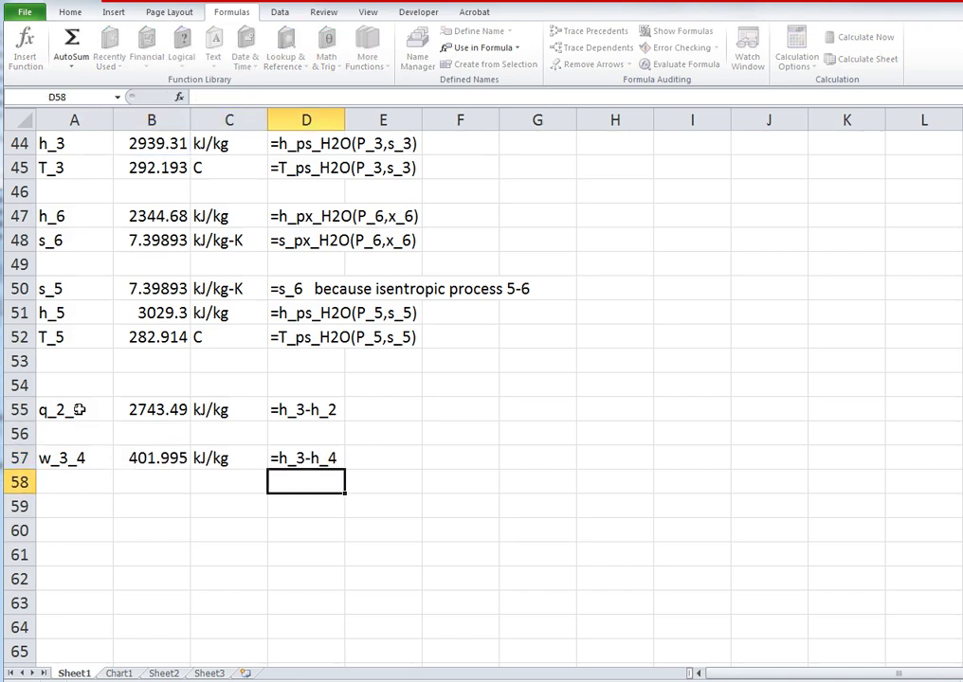
Copy the w_3_4 row's label, value and units into row 58.
{"action": "left_click", "coordinate": [71, 482]}
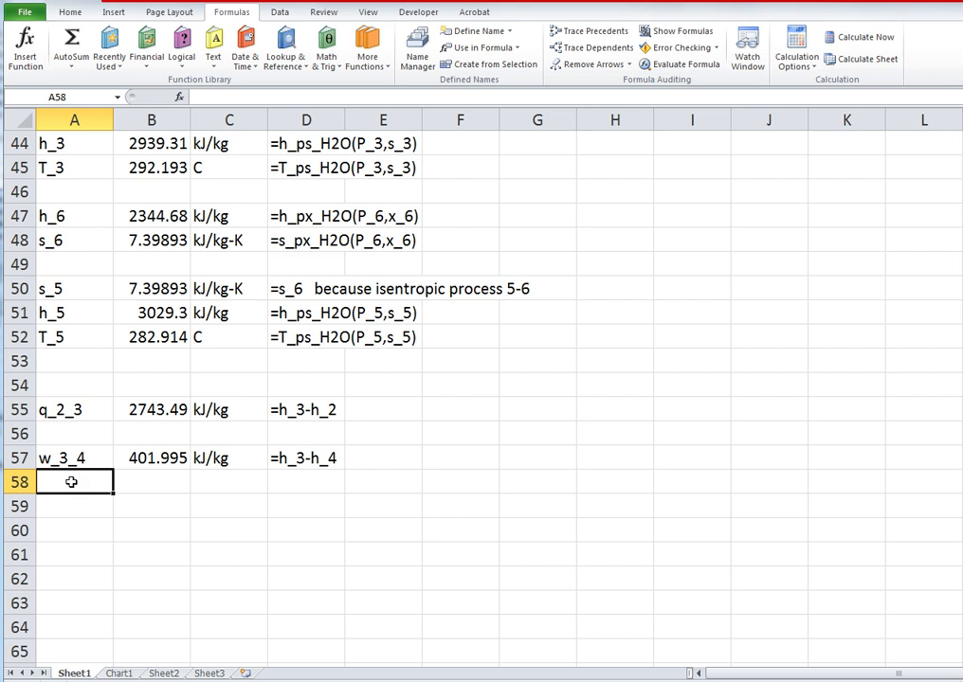
{"action": "key", "text": "Up"}
{"action": "key", "text": "shift+Right"}
{"action": "key", "text": "shift+Right"}
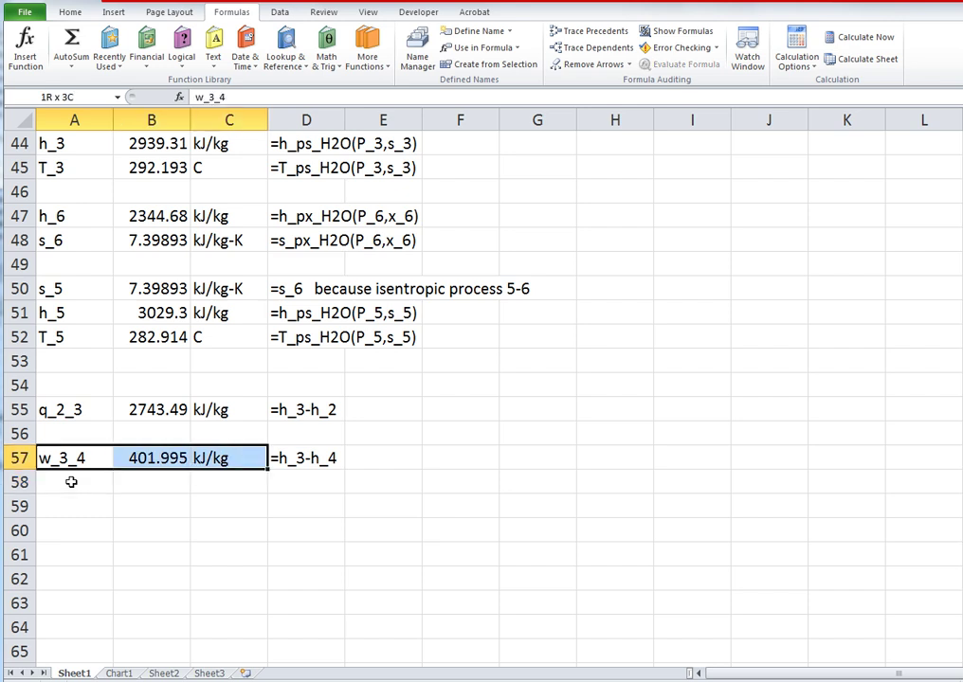
{"action": "key", "text": "ctrl+c"}
{"action": "key", "text": "Down"}
{"action": "key", "text": "ctrl+v"}
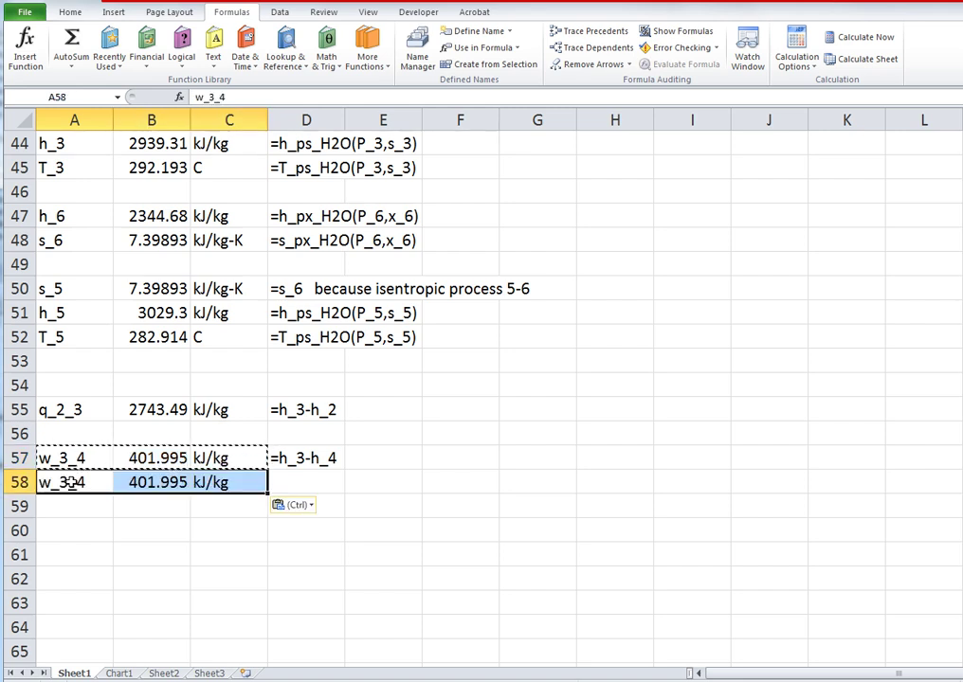
Relabel A58 as w_5_6.
{"action": "key", "text": "F2"}
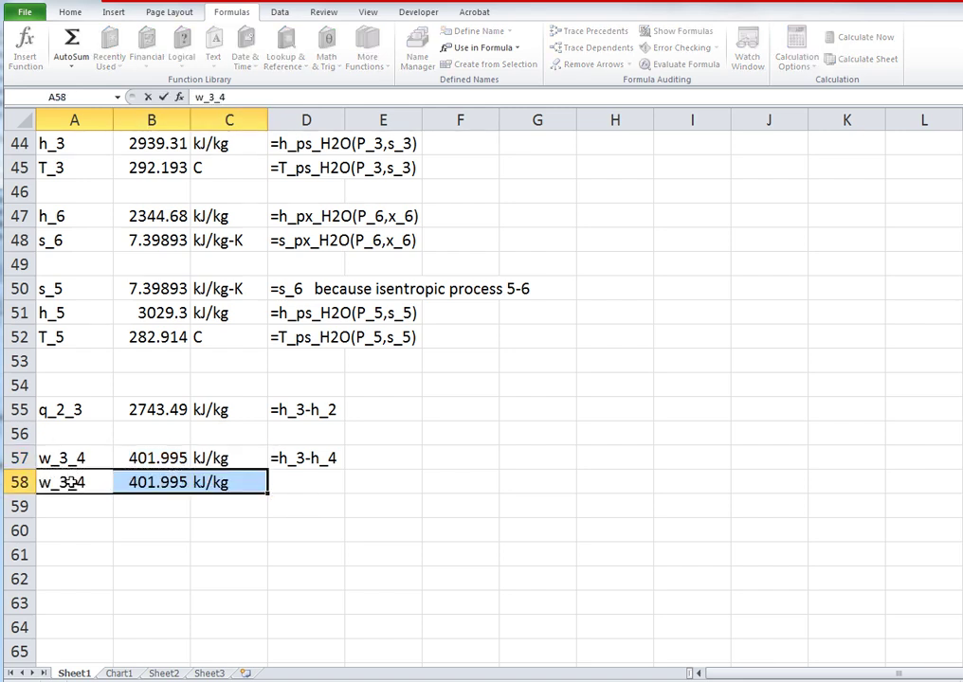
{"action": "key", "text": "BackSpace"}
{"action": "type", "text": "5"}
{"action": "key", "text": "Return"}
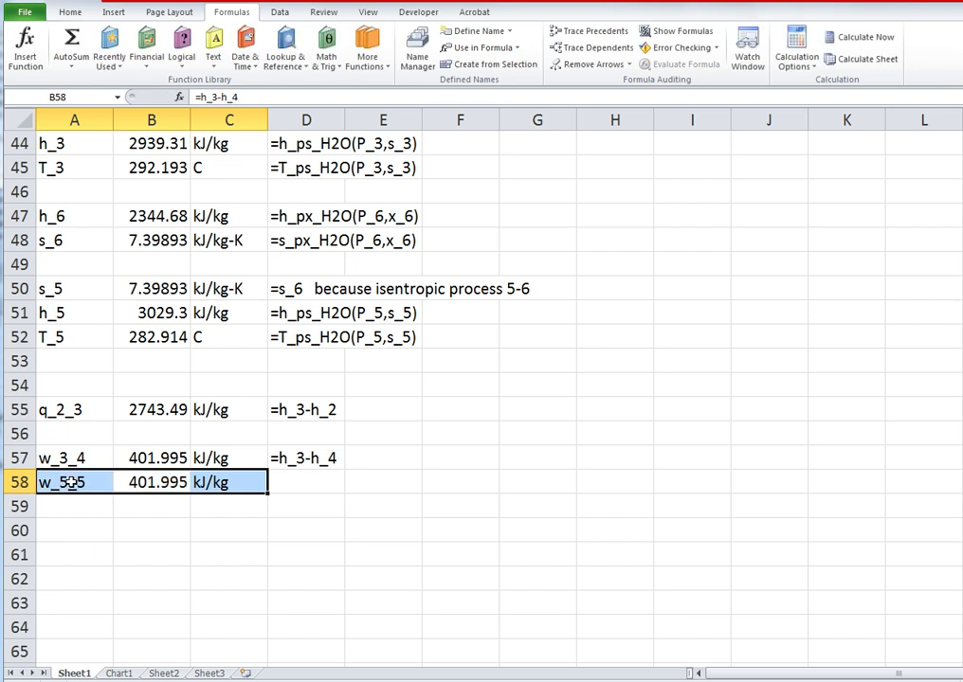
{"action": "key", "text": "Up"}
{"action": "key", "text": "Down"}
{"action": "key", "text": "Left"}
{"action": "key", "text": "F2"}
{"action": "key", "text": "BackSpace"}
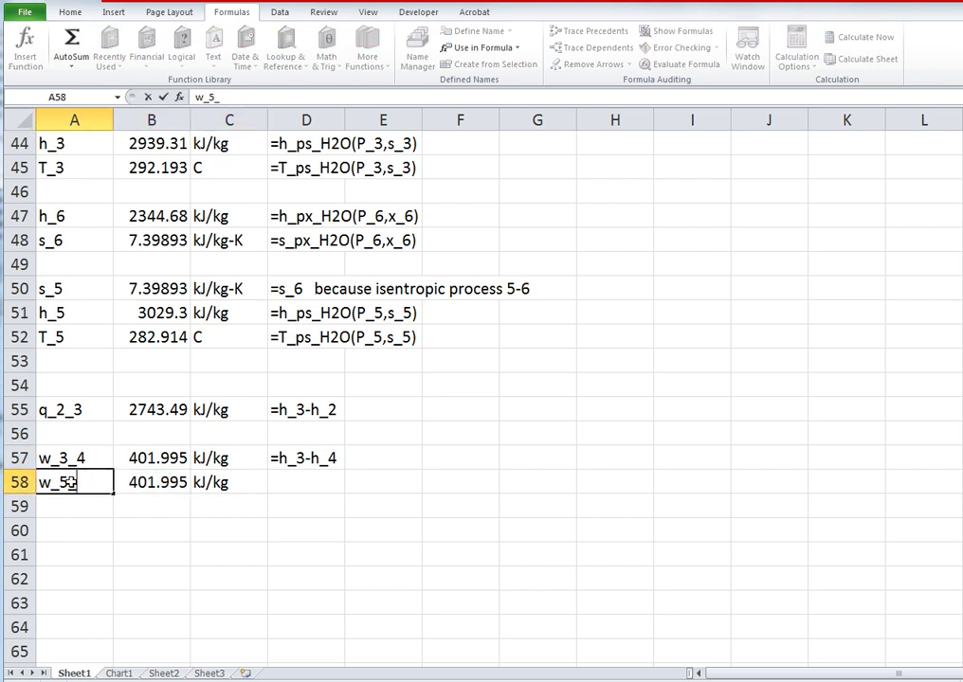
{"action": "type", "text": "6"}
{"action": "key", "text": "Return"}
Change B58's formula to =h_5-h_6, giving 684.618 kJ/kg.
{"action": "key", "text": "Up"}
{"action": "key", "text": "Right"}
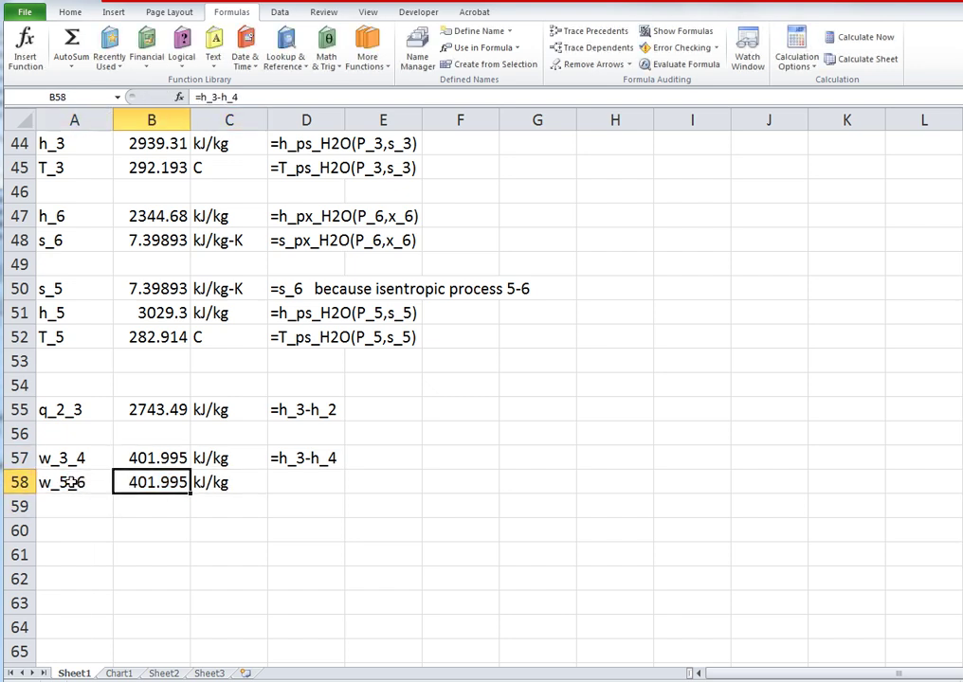
{"action": "key", "text": "F2"}
{"action": "key", "text": "BackSpace"}
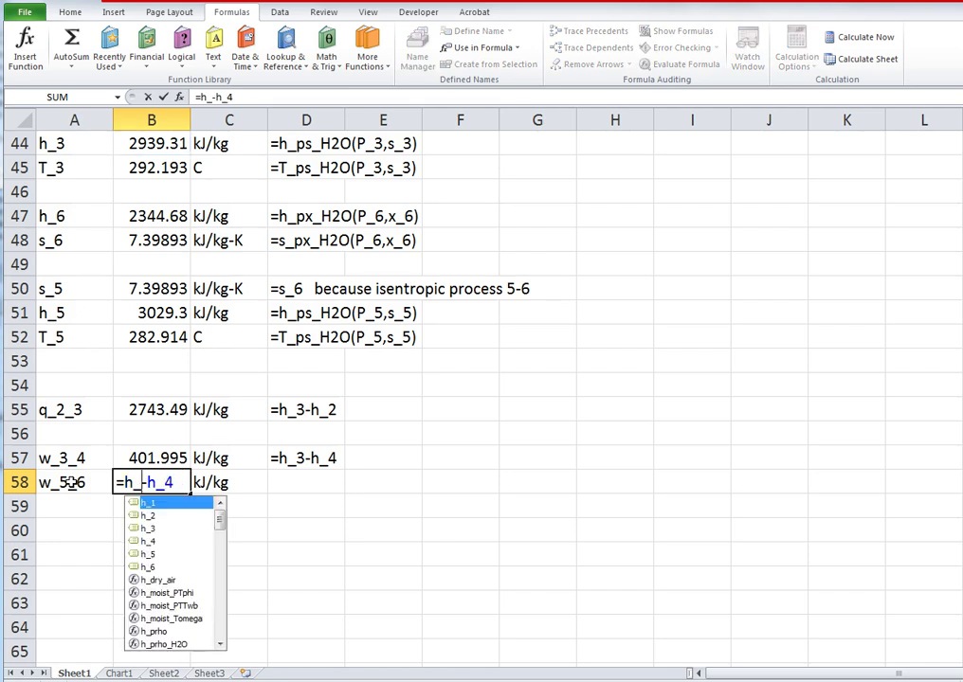
{"action": "type", "text": "5"}
{"action": "key", "text": "BackSpace"}
{"action": "type", "text": "6"}
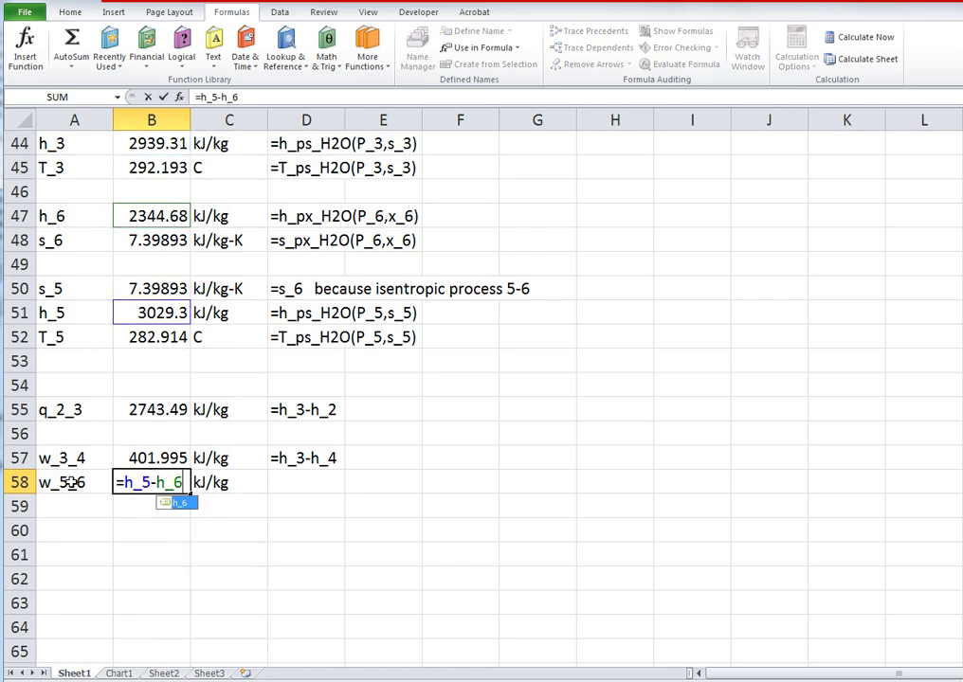
{"action": "key", "text": "Return"}
Write the formula '=h_5-h_6 as a text note in D58.
{"action": "key", "text": "Up"}
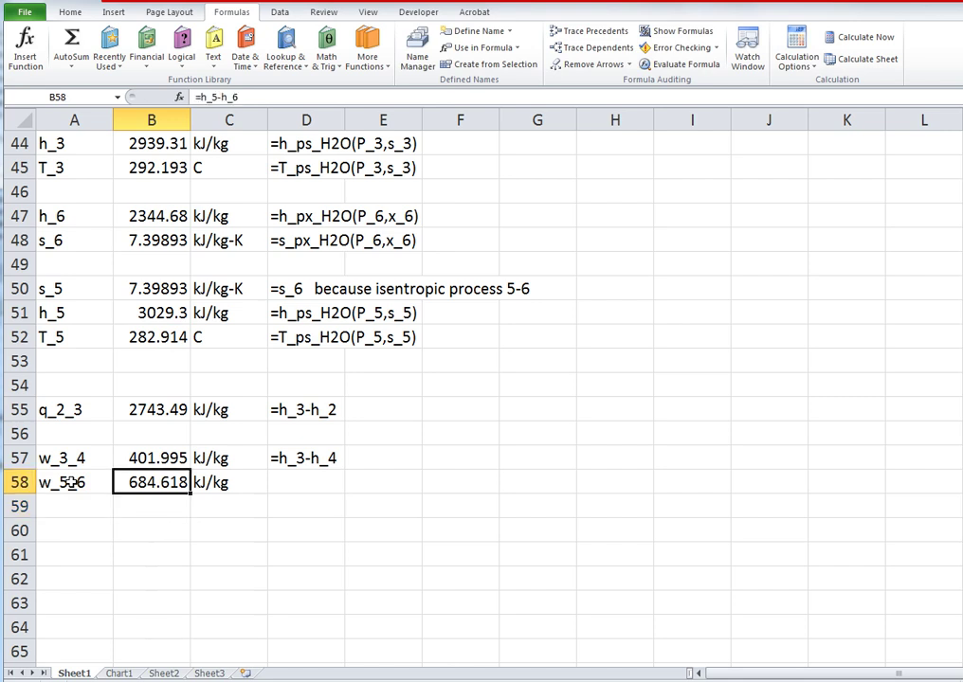
{"action": "key", "text": "F2"}
{"action": "key", "text": "shift+Home"}
{"action": "key", "text": "Return"}
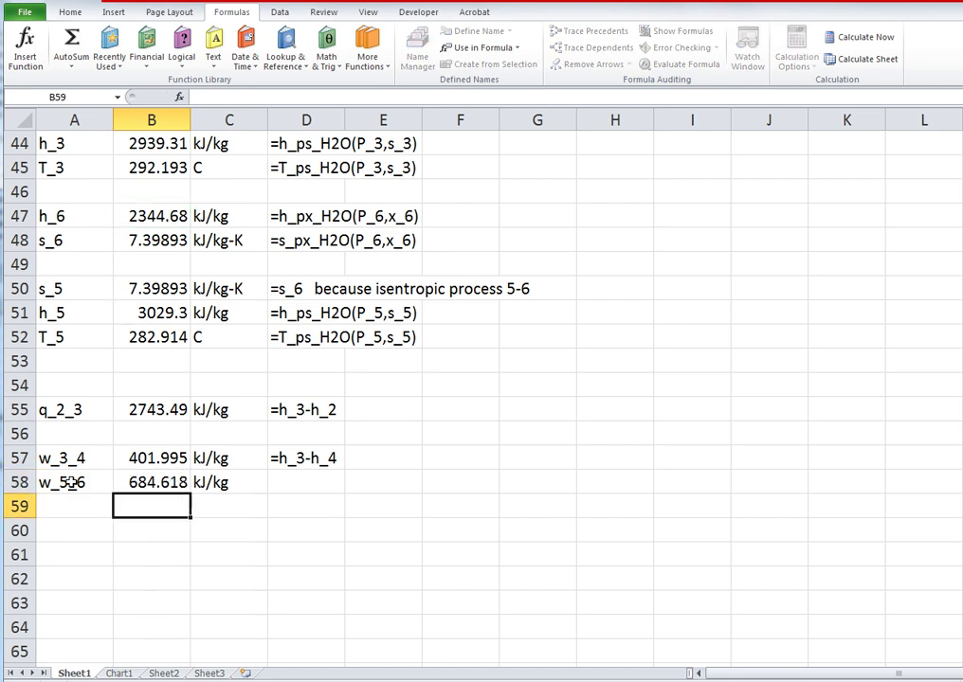
{"action": "key", "text": "Up"}
{"action": "key", "text": "Right"}
{"action": "key", "text": "Right"}
{"action": "type", "text": "'"}
{"action": "key", "text": "ctrl+v"}
{"action": "key", "text": "Return"}
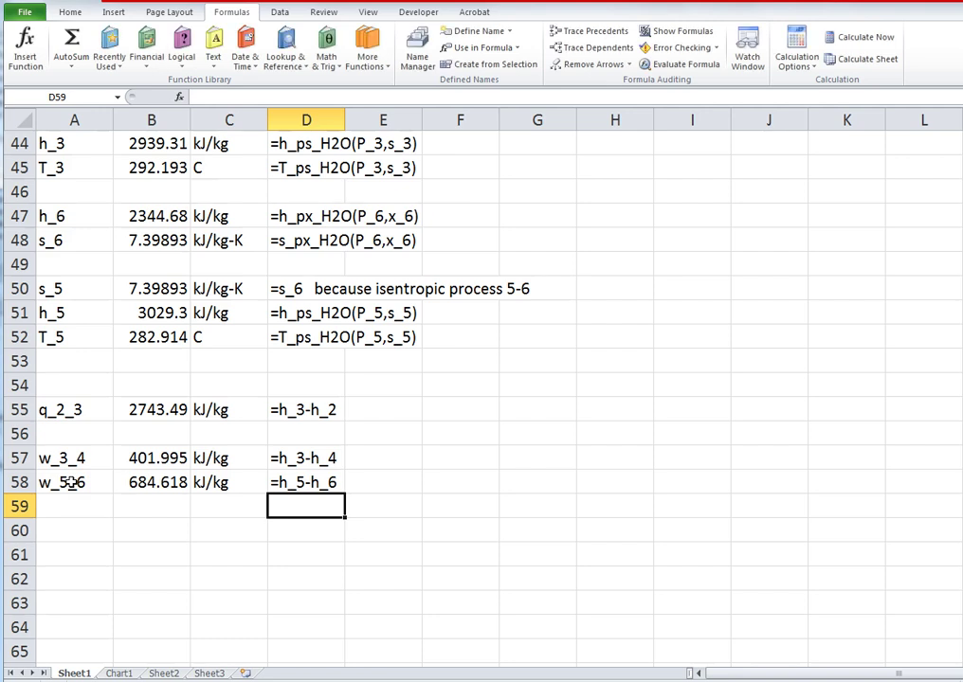
{"action": "key", "text": "Left"}
{"action": "key", "text": "Left"}
{"action": "key", "text": "Left"}
Enter label w_1_2 in A59 and formula =h_1-h_2 in B59 (-4.01275).
{"action": "type", "text": "w"}
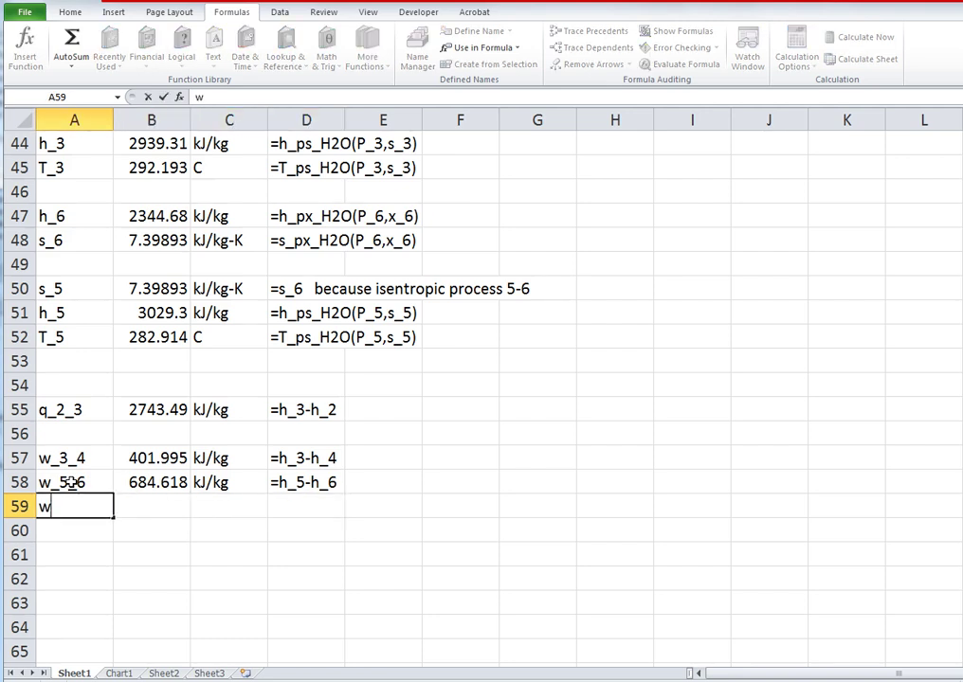
{"action": "key", "text": "Tab"}
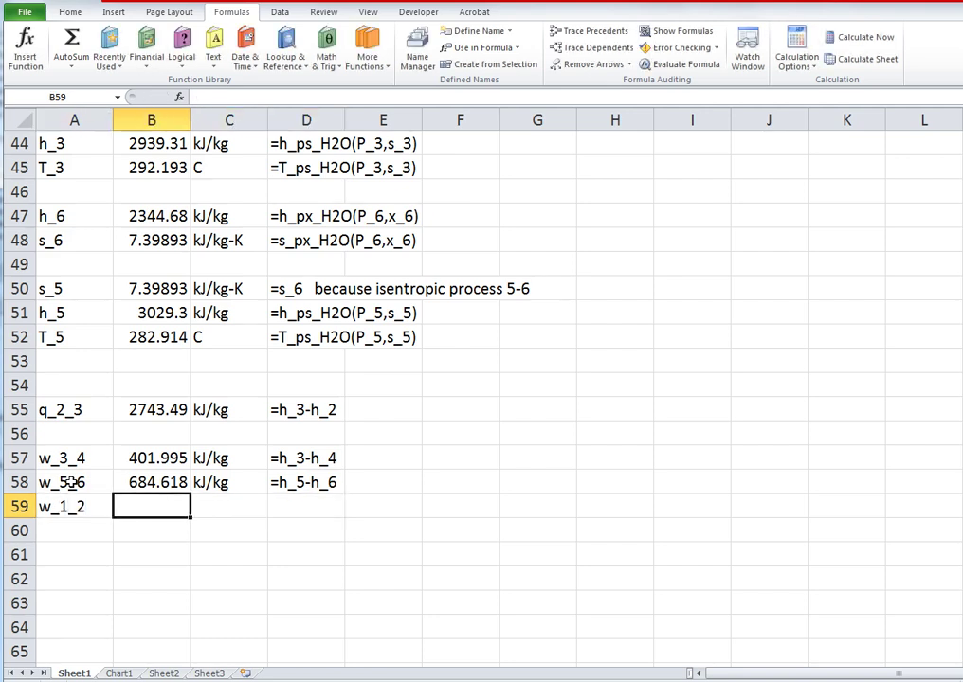
{"action": "type", "text": "=h"}
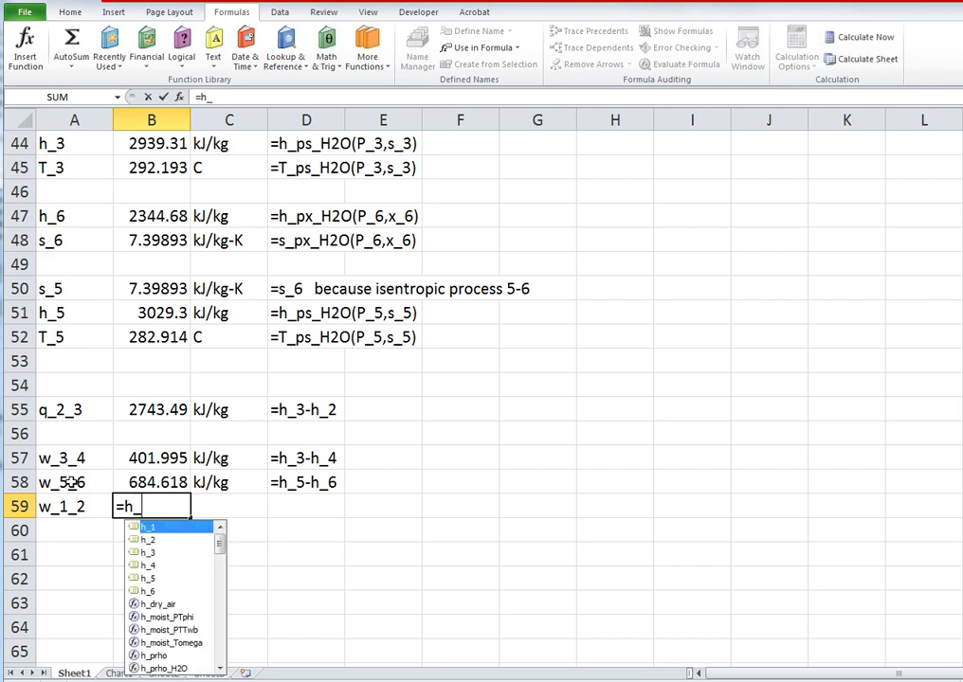
{"action": "type", "text": "_1-"}
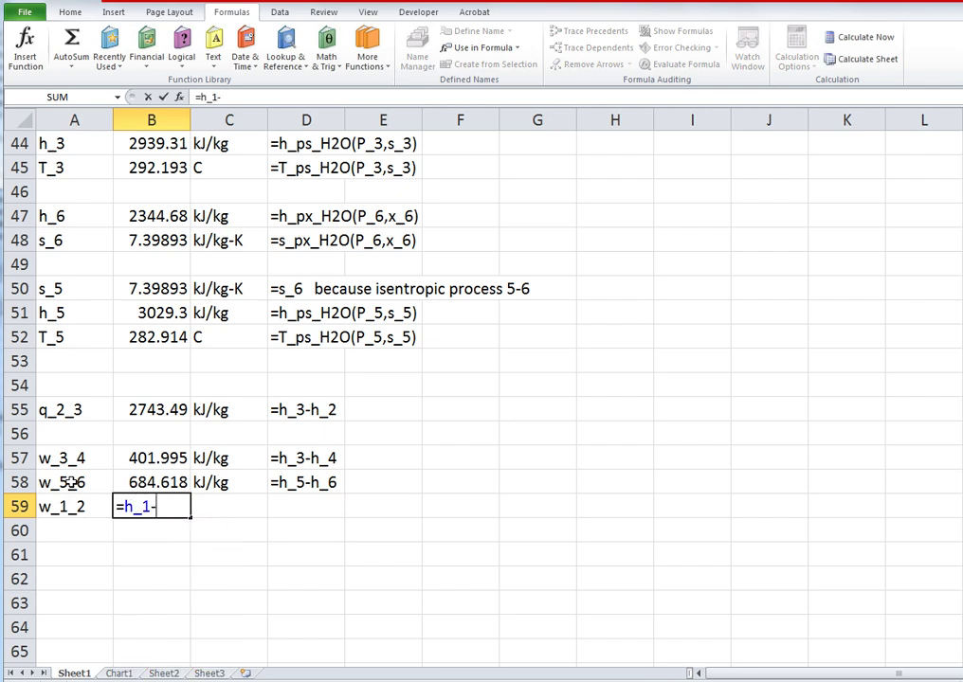
{"action": "type", "text": "h_2"}
{"action": "key", "text": "Return"}
Note the formula '=h_1-h_2 as text in D59.
{"action": "key", "text": "Up"}
{"action": "key", "text": "F2"}
{"action": "key", "text": "shift+Home"}
{"action": "key", "text": "Return"}
{"action": "key", "text": "Up"}
{"action": "key", "text": "Right"}
{"action": "key", "text": "Right"}
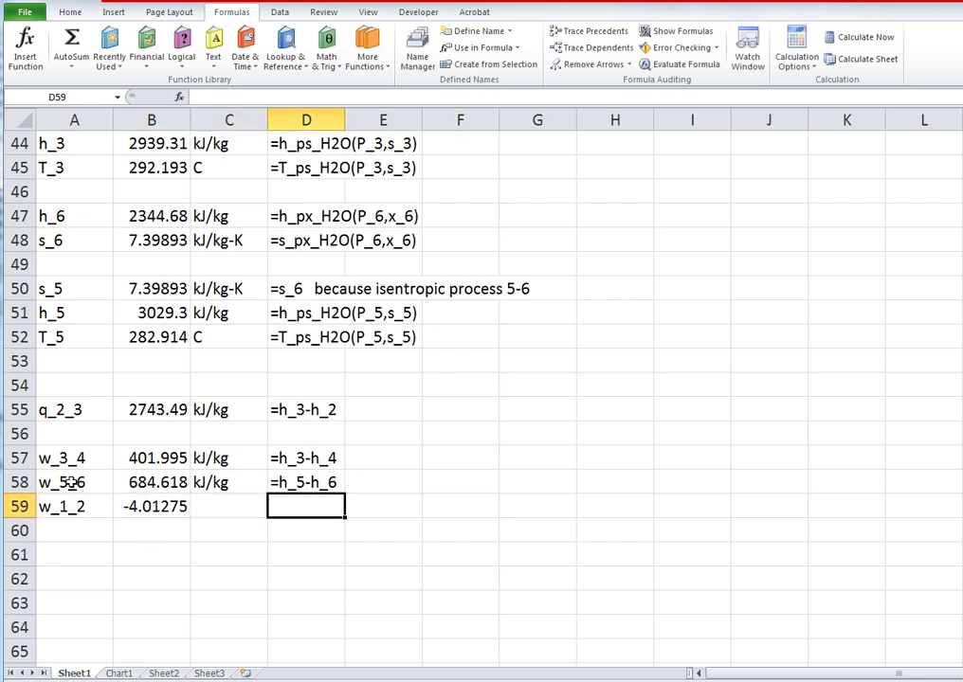
{"action": "type", "text": "'"}
{"action": "key", "text": "ctrl+v"}
{"action": "key", "text": "Up"}
Copy the kJ/kg unit from C58 into C59.
{"action": "key", "text": "Left"}
{"action": "key", "text": "ctrl+c"}
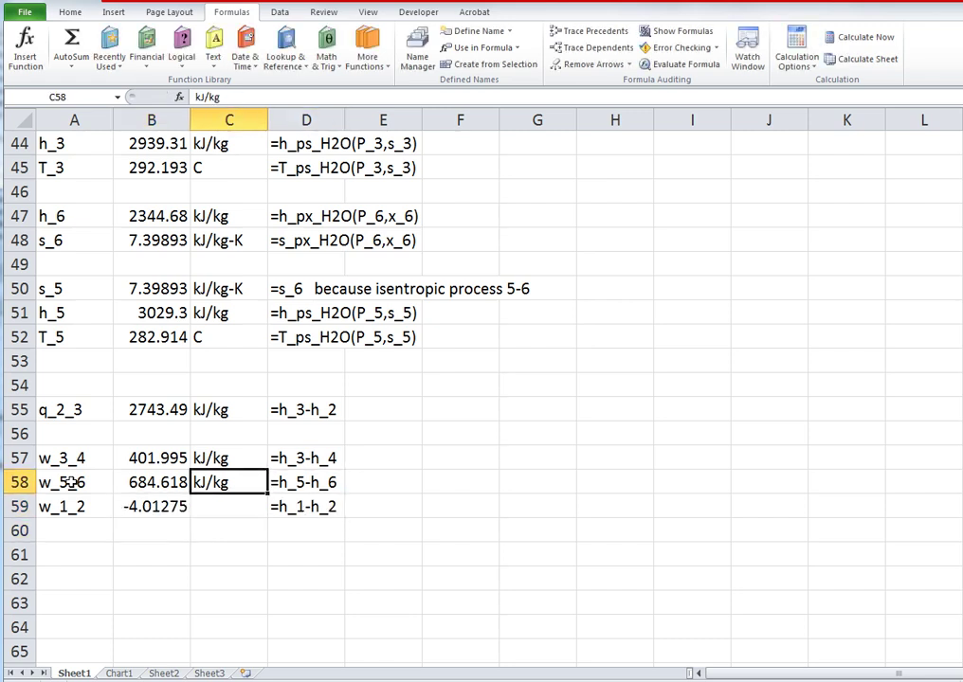
{"action": "key", "text": "Down"}
{"action": "key", "text": "Down"}
{"action": "key", "text": "Up"}
{"action": "key", "text": "ctrl+v"}
{"action": "key", "text": "Down"}
{"action": "key", "text": "Down"}
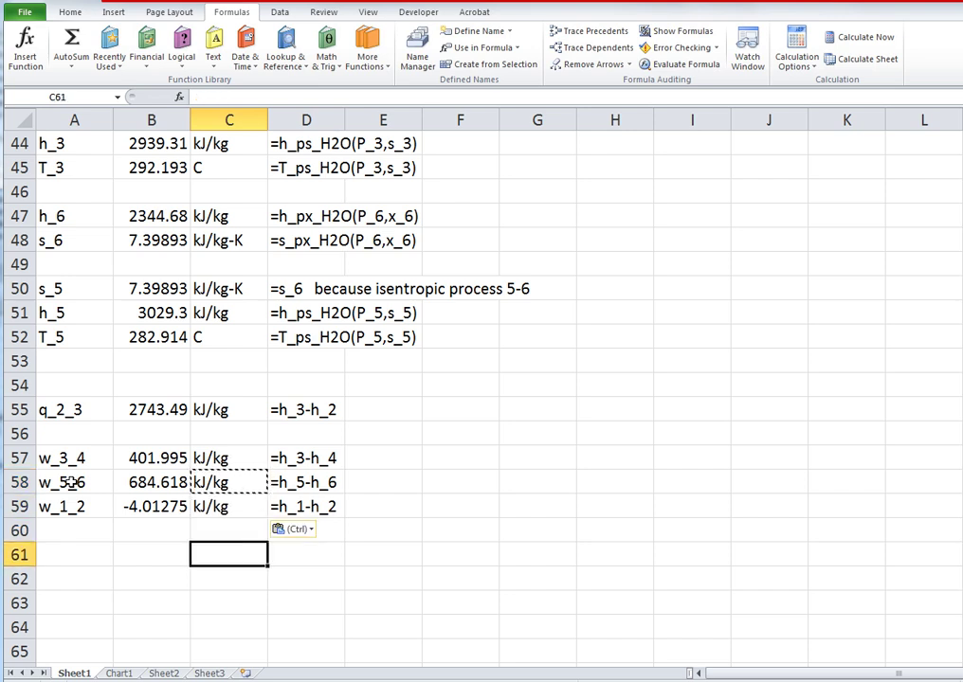
{"action": "key", "text": "Left"}
{"action": "key", "text": "Left"}
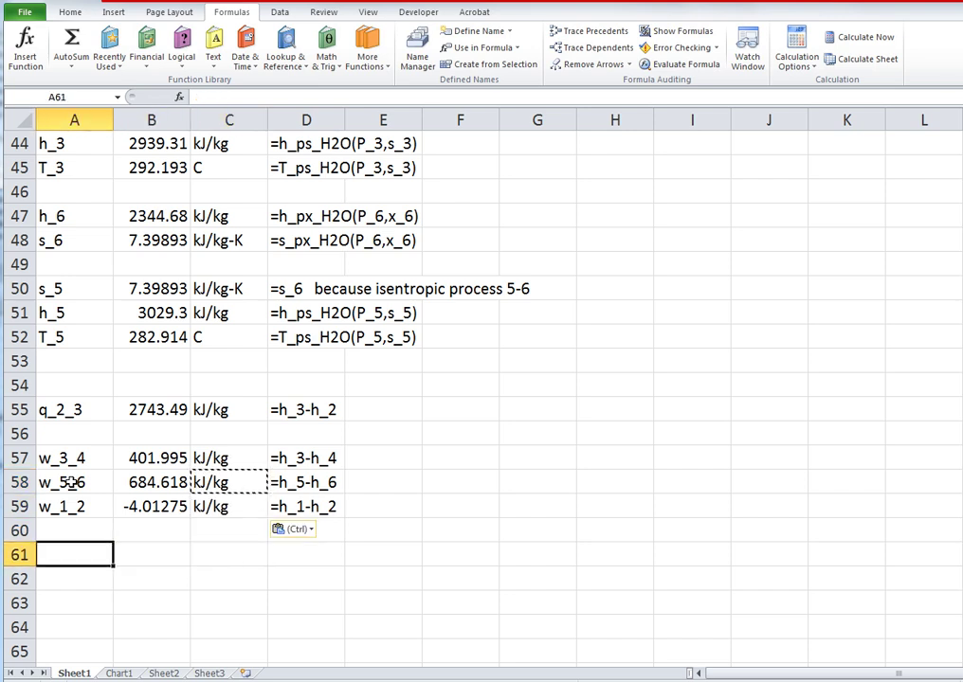
Name the work values w_3_4, w_5_6, w_1_2 using A57:B59's left-column labels.
{"action": "left_click_drag", "start_coordinate": [85, 458], "coordinate": [134, 504]}
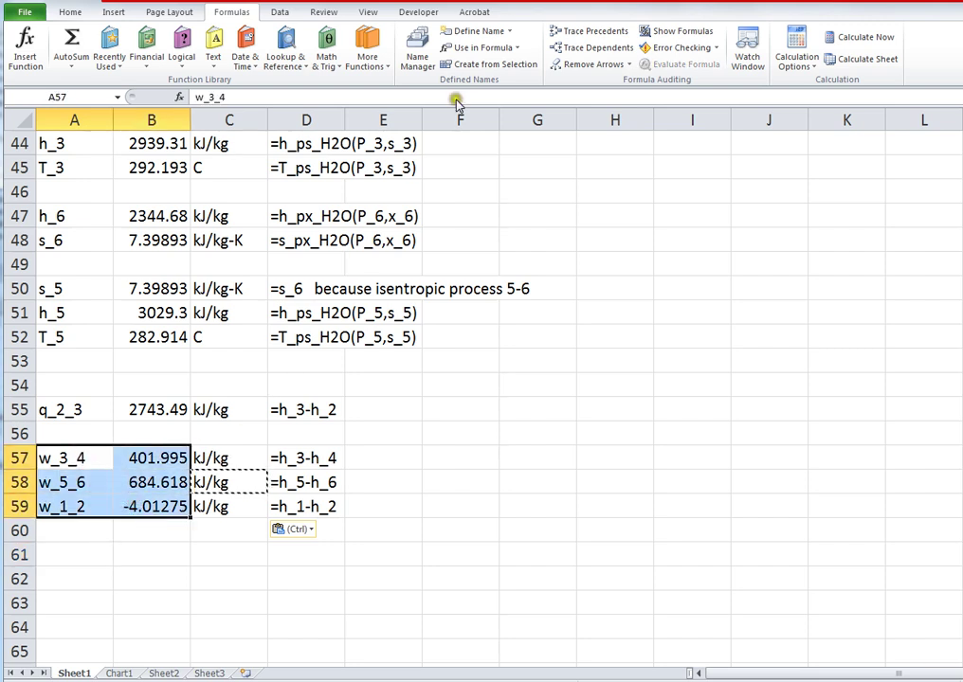
{"action": "left_click", "coordinate": [488, 63]}
{"action": "left_click", "coordinate": [507, 459]}
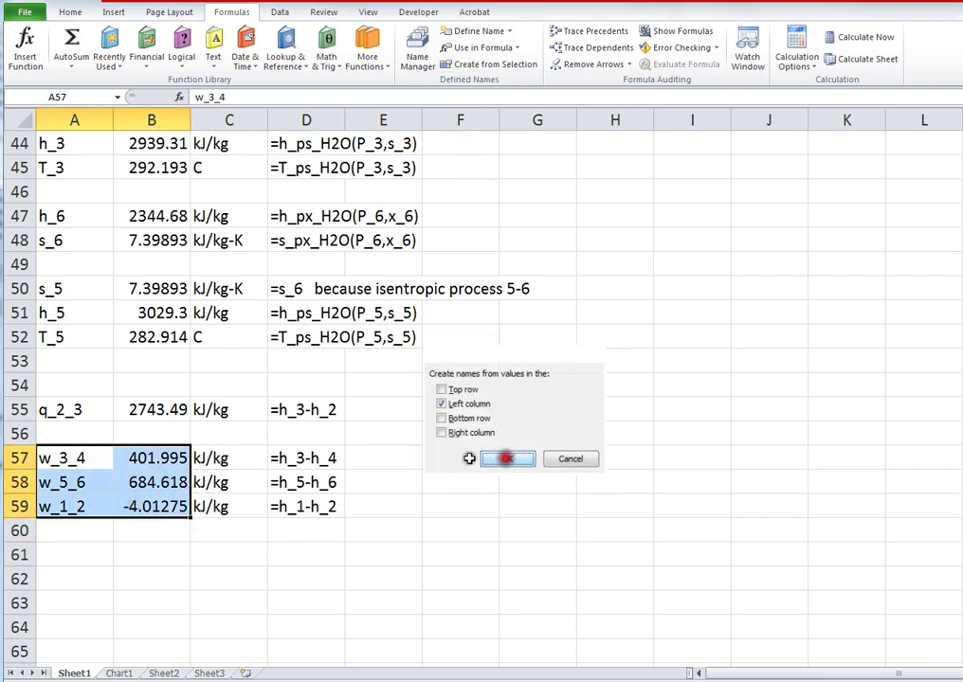
{"action": "left_click", "coordinate": [76, 551]}
Enter w_net in A61 with formula =w_1_2+w_3_4+w_5_6 in B61.
{"action": "type", "text": "w_net"}
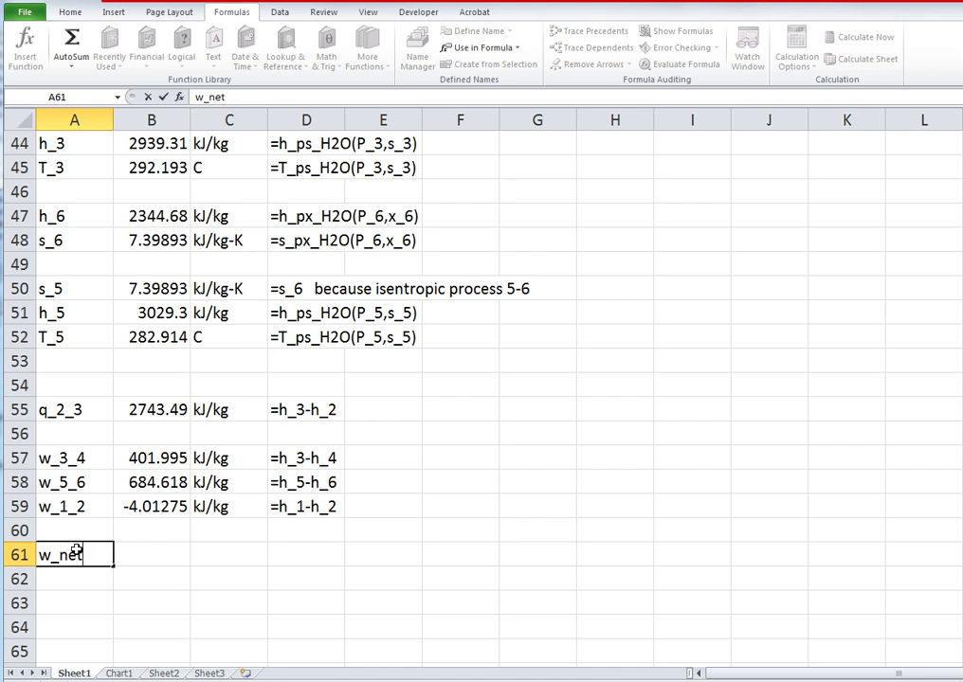
{"action": "key", "text": "Tab"}
{"action": "type", "text": "="}
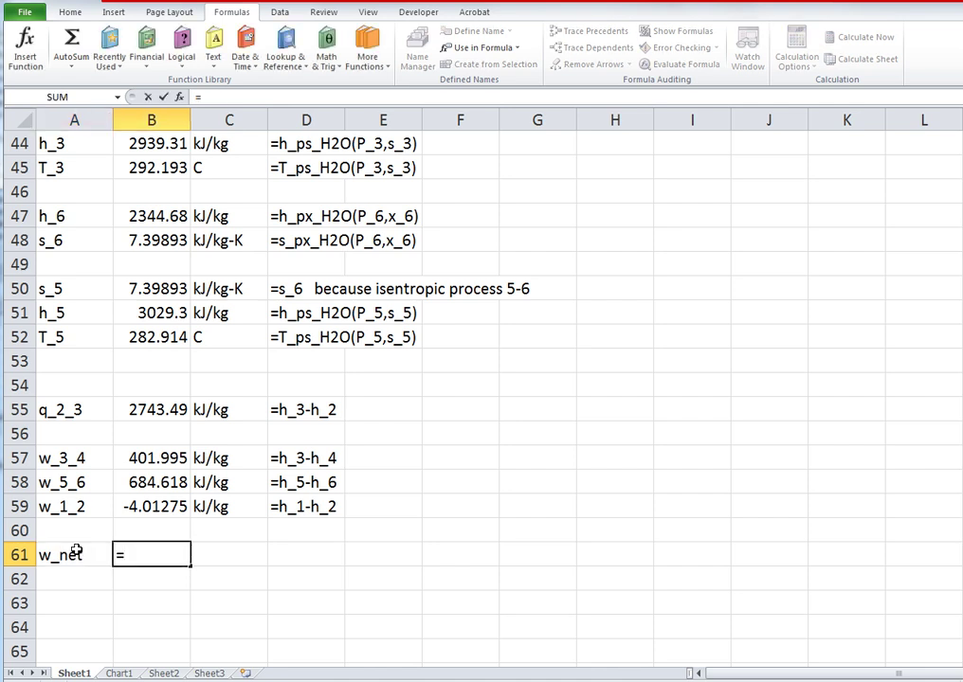
{"action": "type", "text": "w_1_"}
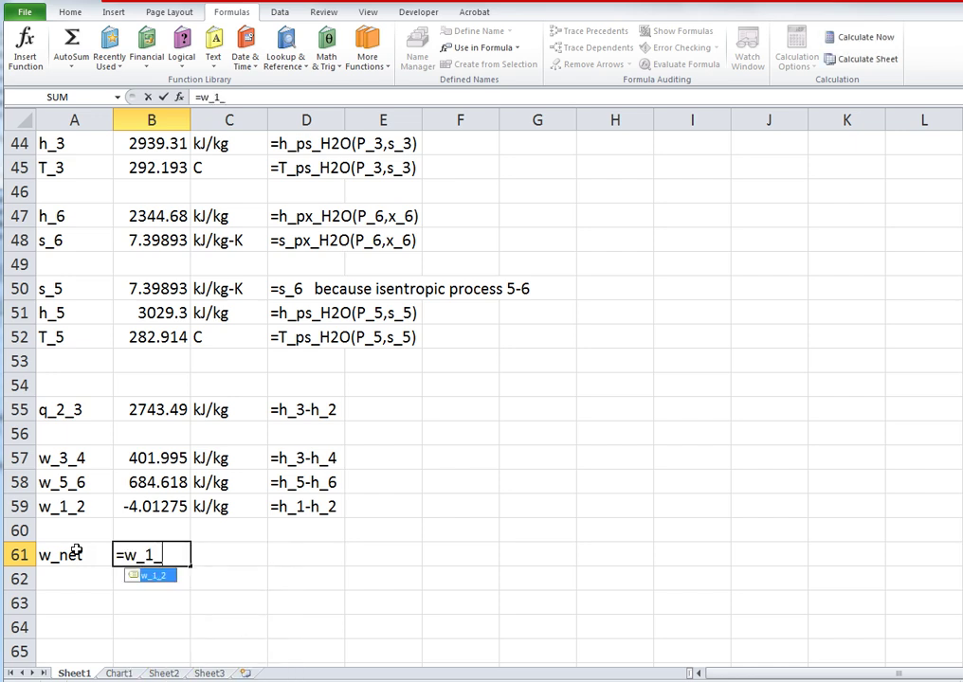
{"action": "type", "text": "2+w_"}
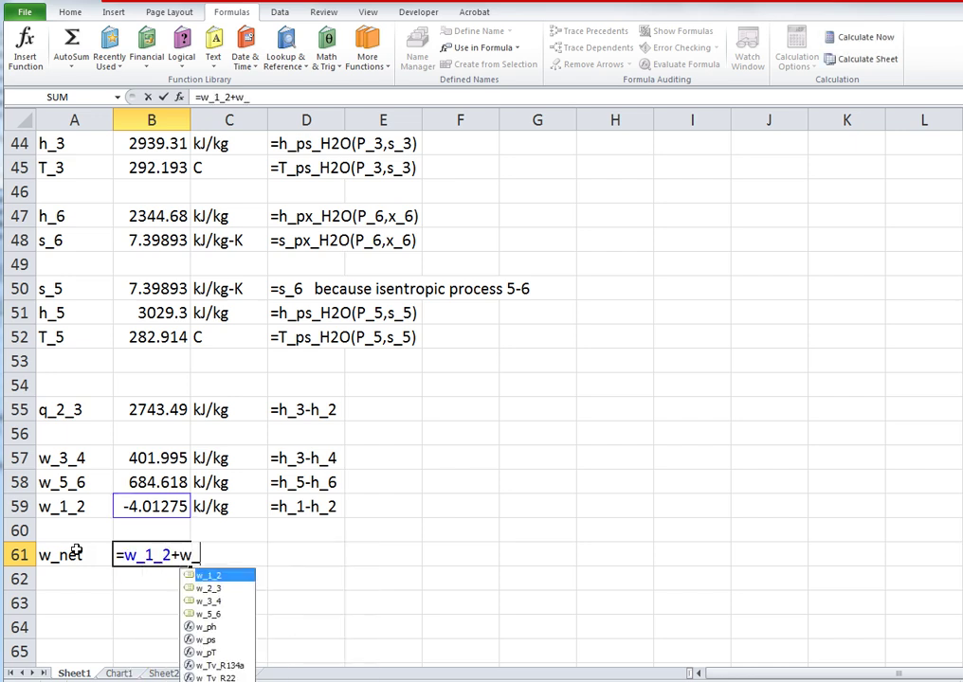
{"action": "type", "text": "3"}
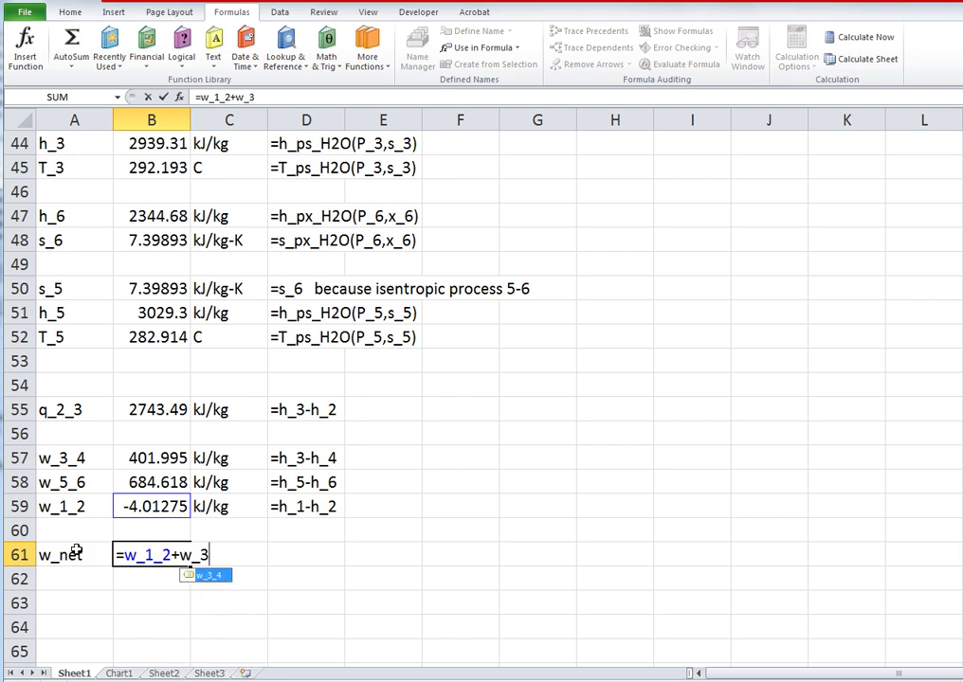
{"action": "type", "text": "_4+"}
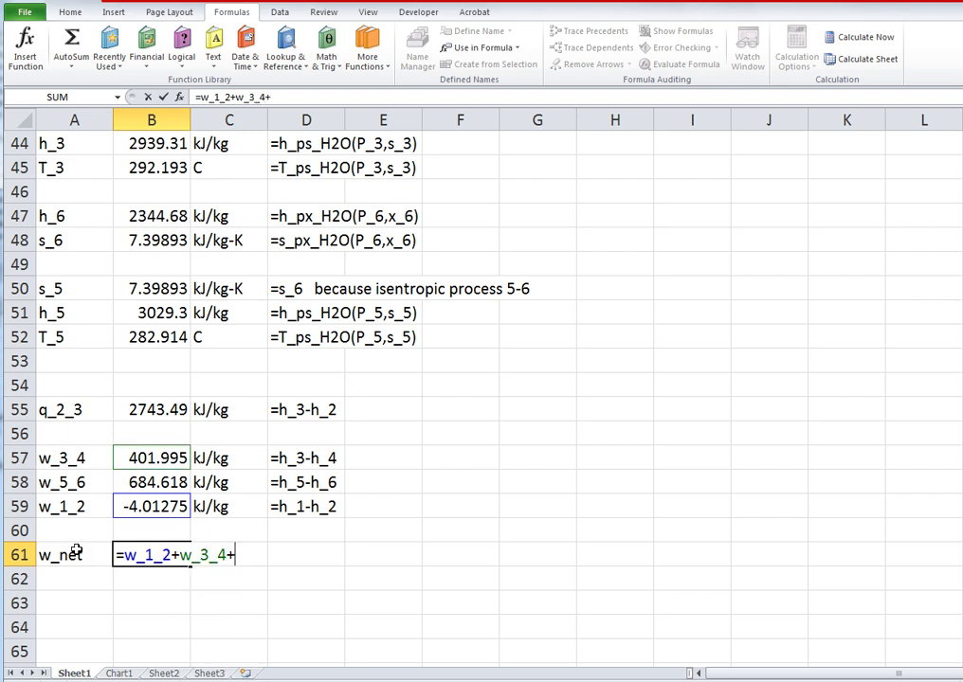
{"action": "type", "text": "q"}
{"action": "key", "text": "BackSpace"}
{"action": "type", "text": "w_"}
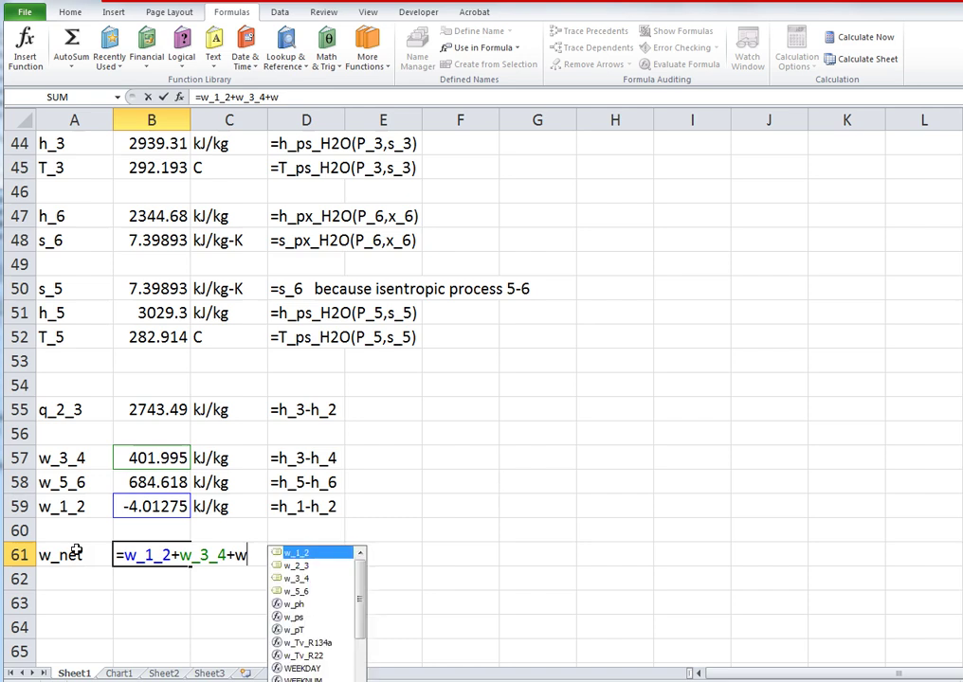
{"action": "type", "text": "5"}
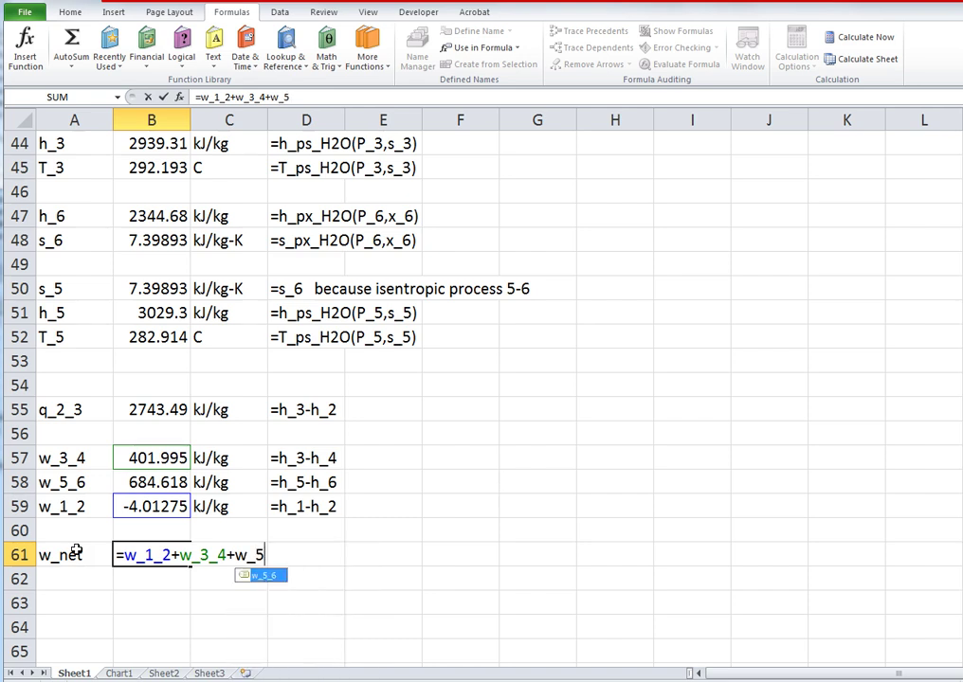
{"action": "type", "text": "_6"}
{"action": "key", "text": "Return"}
Note the net work formula =w_1_2+w_3_4+w_5_6 as text in D61.
{"action": "key", "text": "Up"}
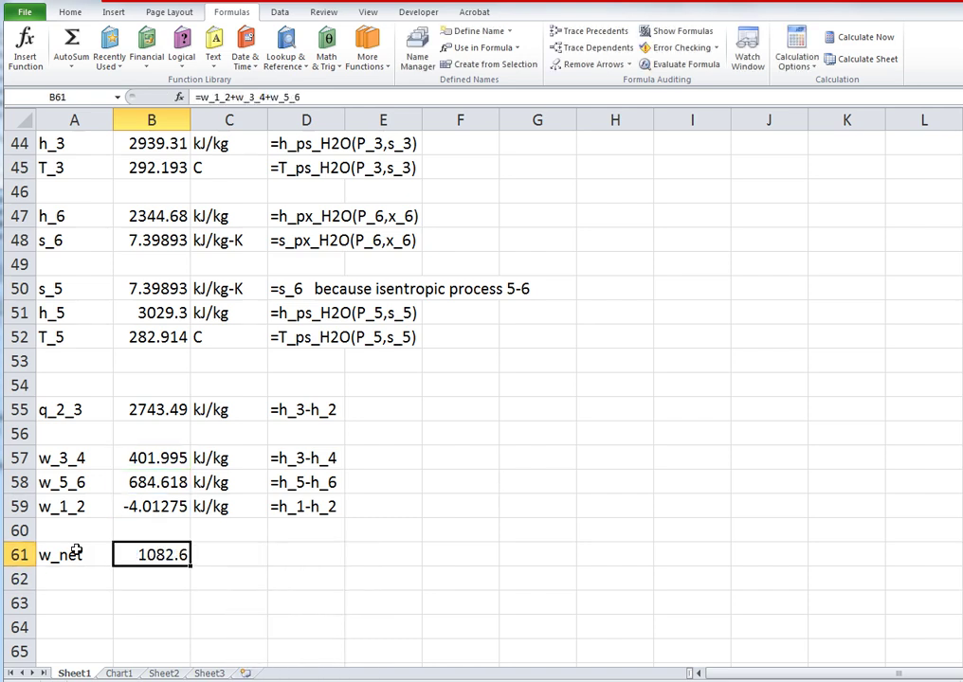
{"action": "key", "text": "F2"}
{"action": "key", "text": "shift+Home"}
{"action": "key", "text": "Return"}
{"action": "key", "text": "Up"}
{"action": "key", "text": "Right"}
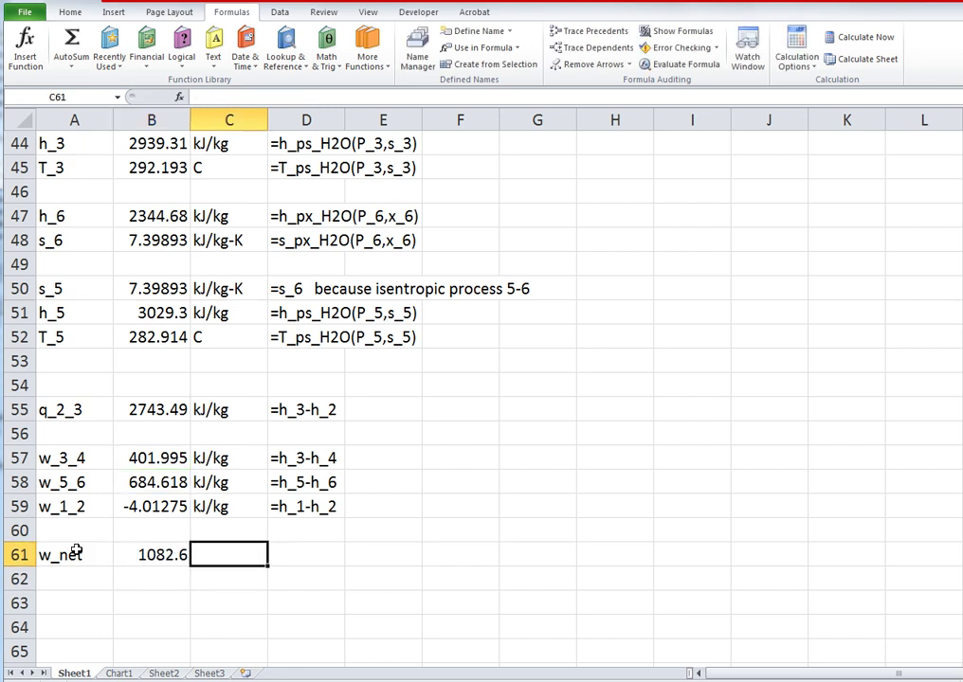
{"action": "key", "text": "Right"}
{"action": "key", "text": "ctrl+v"}
{"action": "key", "text": "Return"}
{"action": "key", "text": "Up"}
Copy the kJ/kg unit from C59 into C61.
{"action": "key", "text": "Left"}
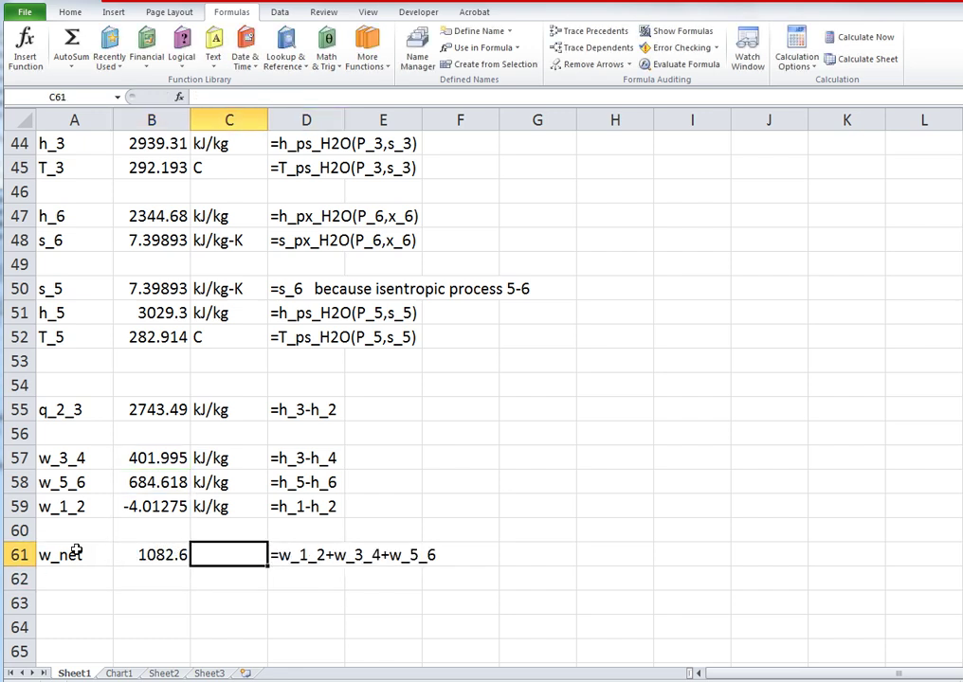
{"action": "key", "text": "Up"}
{"action": "key", "text": "Up"}
{"action": "key", "text": "ctrl+c"}
{"action": "key", "text": "Down"}
{"action": "key", "text": "Down"}
{"action": "key", "text": "ctrl+v"}
{"action": "key", "text": "Return"}
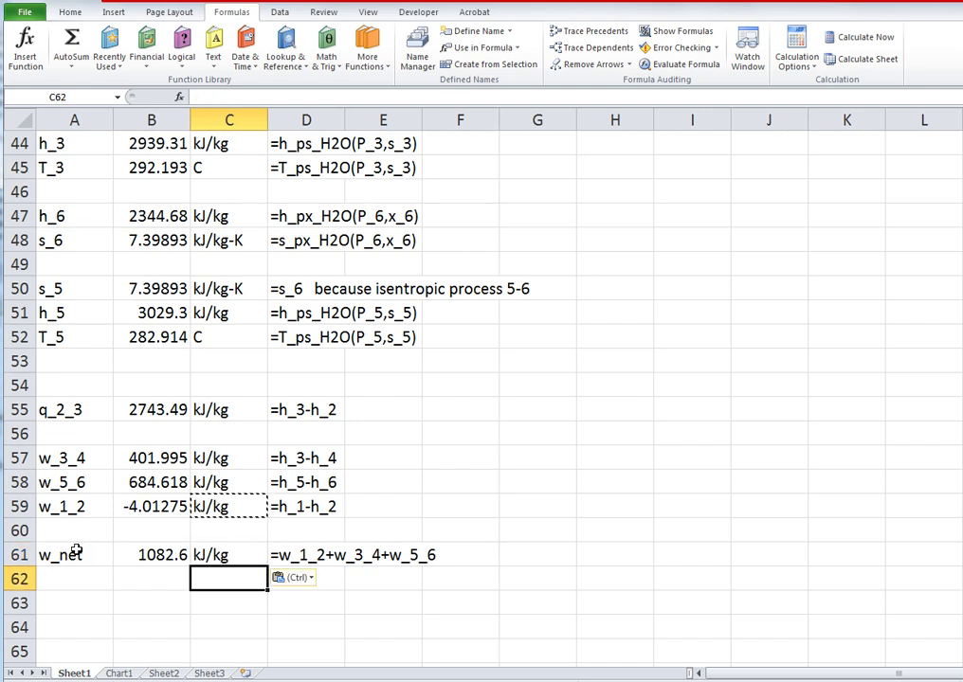
{"action": "key", "text": "Up"}
{"action": "key", "text": "Up"}
{"action": "key", "text": "Up"}
{"action": "key", "text": "Up"}
{"action": "key", "text": "Up"}
{"action": "key", "text": "Up"}
Enter label q_4_5 in A56 with formula =h_5-h_4 in B56.
{"action": "key", "text": "Left"}
{"action": "key", "text": "Left"}
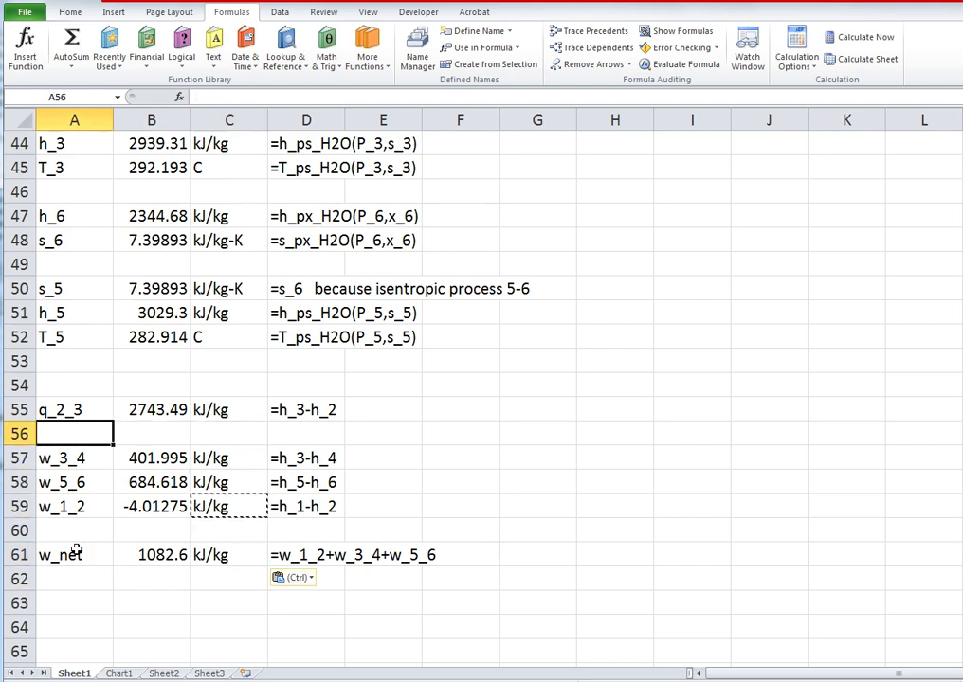
{"action": "type", "text": "q"}
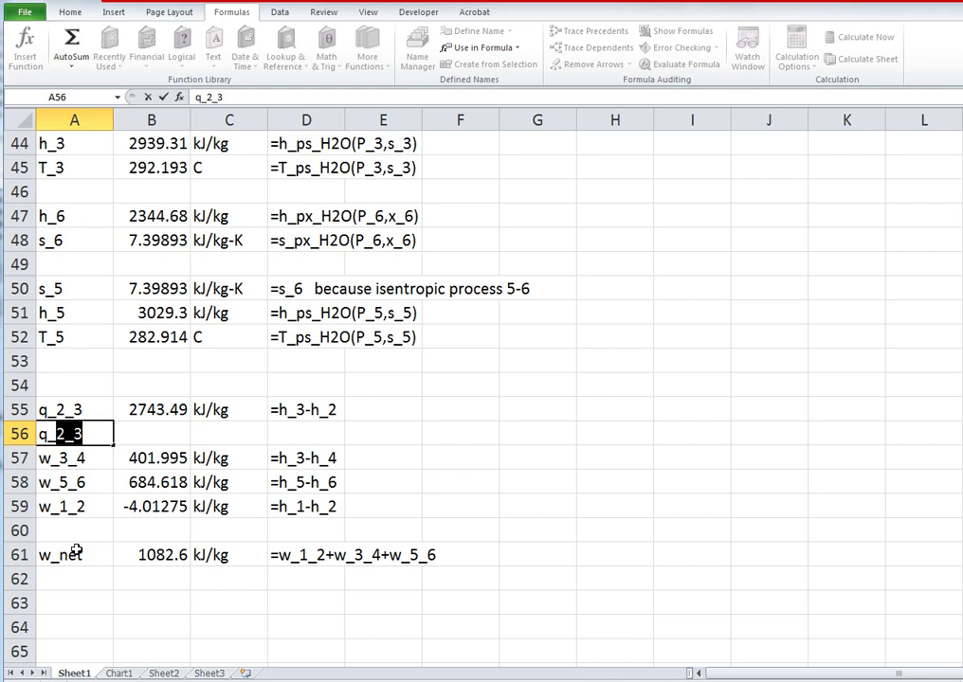
{"action": "type", "text": "_4_5"}
{"action": "key", "text": "Tab"}
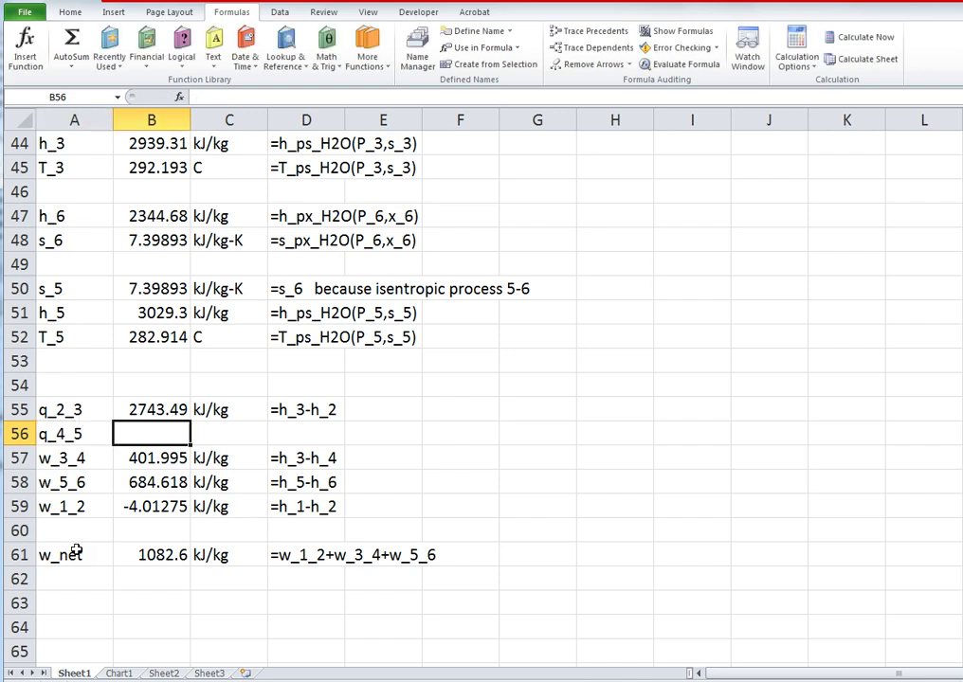
{"action": "type", "text": "=h_5"}
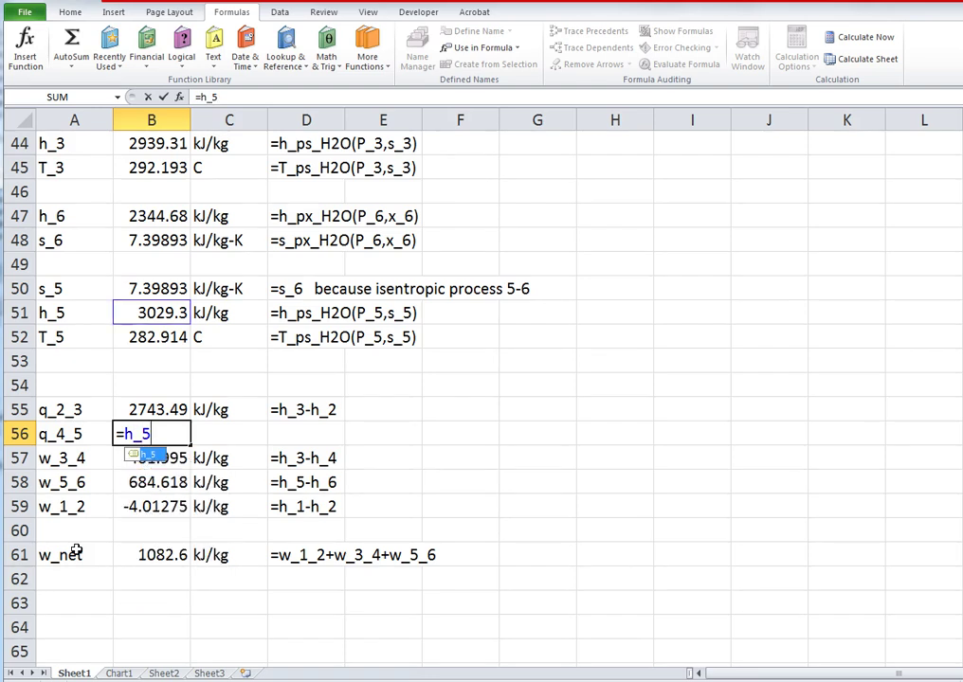
{"action": "type", "text": "-h_4"}
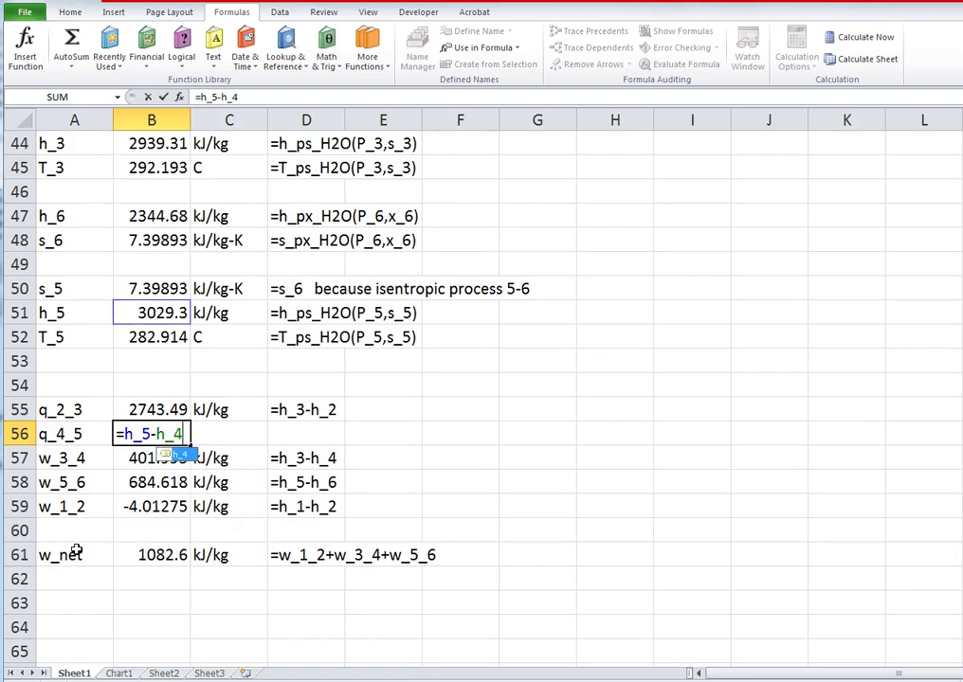
{"action": "key", "text": "Return"}
Note the formula '=h_5-h_4 as text in D56.
{"action": "key", "text": "Up"}
{"action": "key", "text": "F2"}
{"action": "key", "text": "shift+Home"}
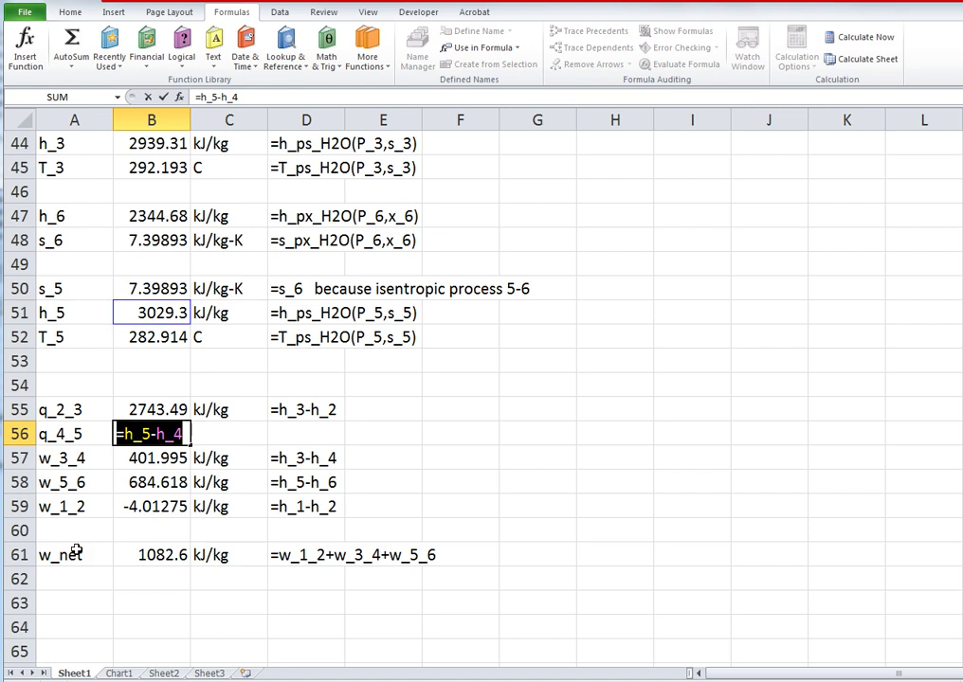
{"action": "key", "text": "Right"}
{"action": "key", "text": "Right"}
{"action": "type", "text": "'"}
{"action": "key", "text": "ctrl+v"}
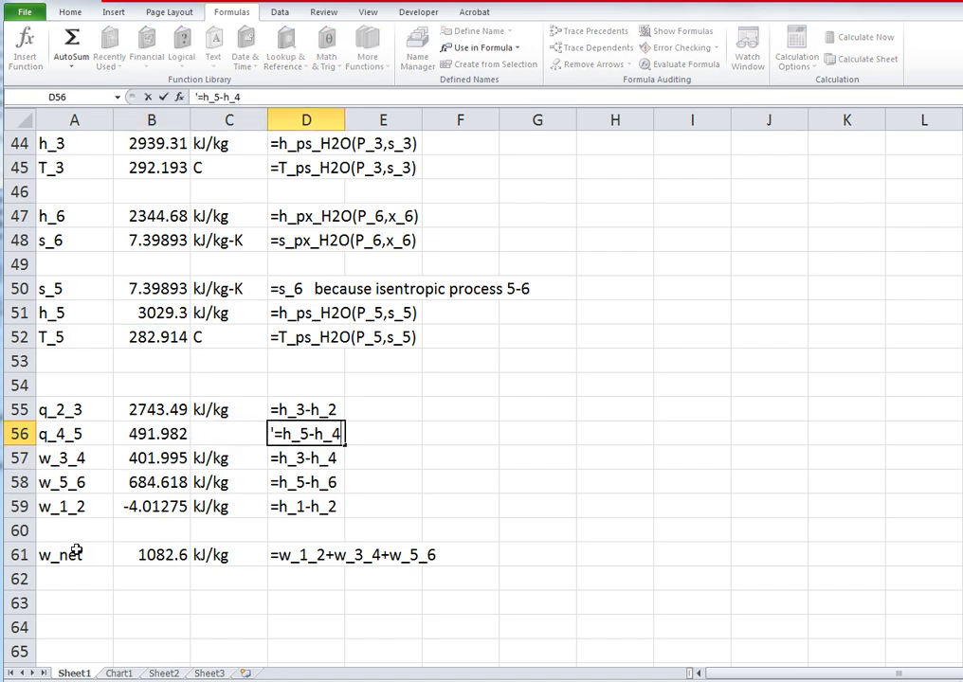
{"action": "key", "text": "Return"}
{"action": "key", "text": "Up"}
Copy the kJ/kg unit from C55 into C56.
{"action": "key", "text": "Left"}
{"action": "key", "text": "Up"}
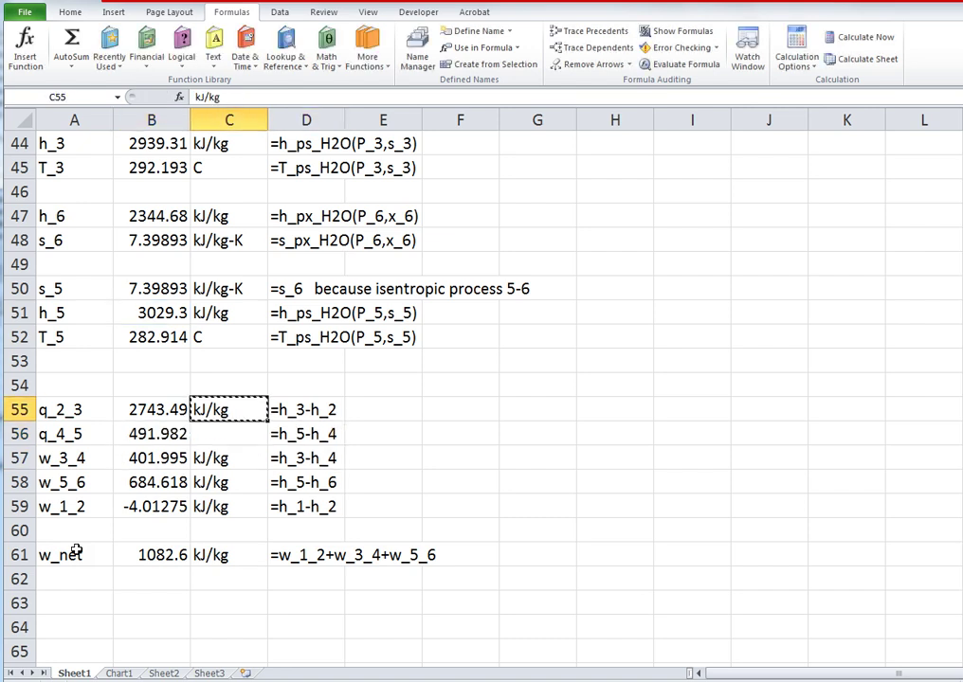
{"action": "key", "text": "Down"}
{"action": "key", "text": "ctrl+v"}
{"action": "key", "text": "Down"}
{"action": "key", "text": "Down"}
{"action": "key", "text": "Down"}
{"action": "key", "text": "Down"}
{"action": "key", "text": "Down"}
{"action": "key", "text": "Down"}
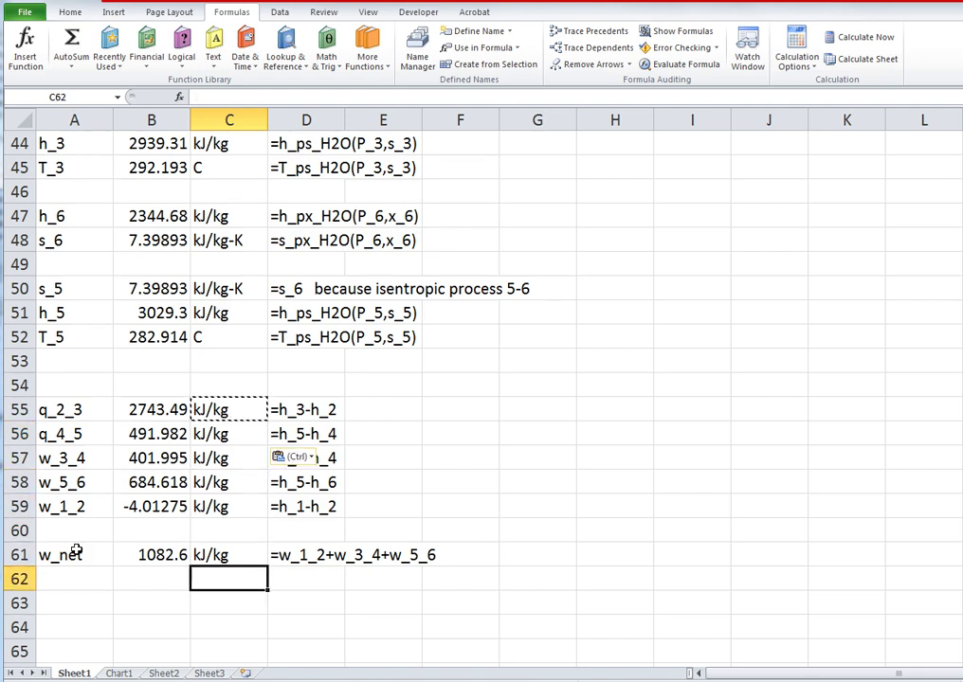
Enter label q_H in A62 with formula =q_2_3+q_4_5 in B62.
{"action": "key", "text": "Left"}
{"action": "key", "text": "Left"}
{"action": "type", "text": "q_"}
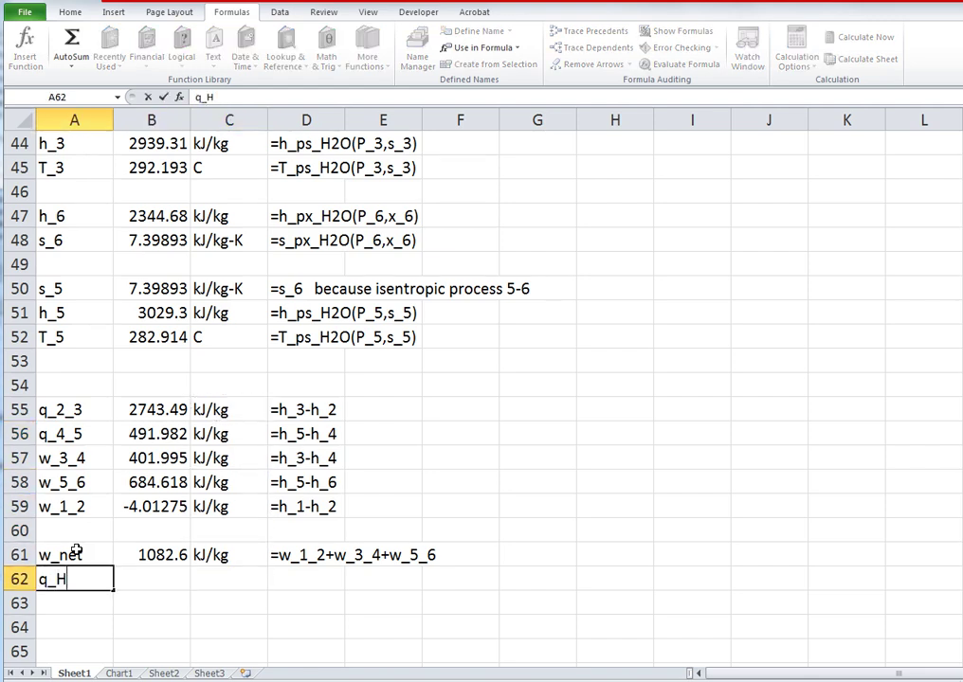
{"action": "key", "text": "Right"}
{"action": "type", "text": "="}
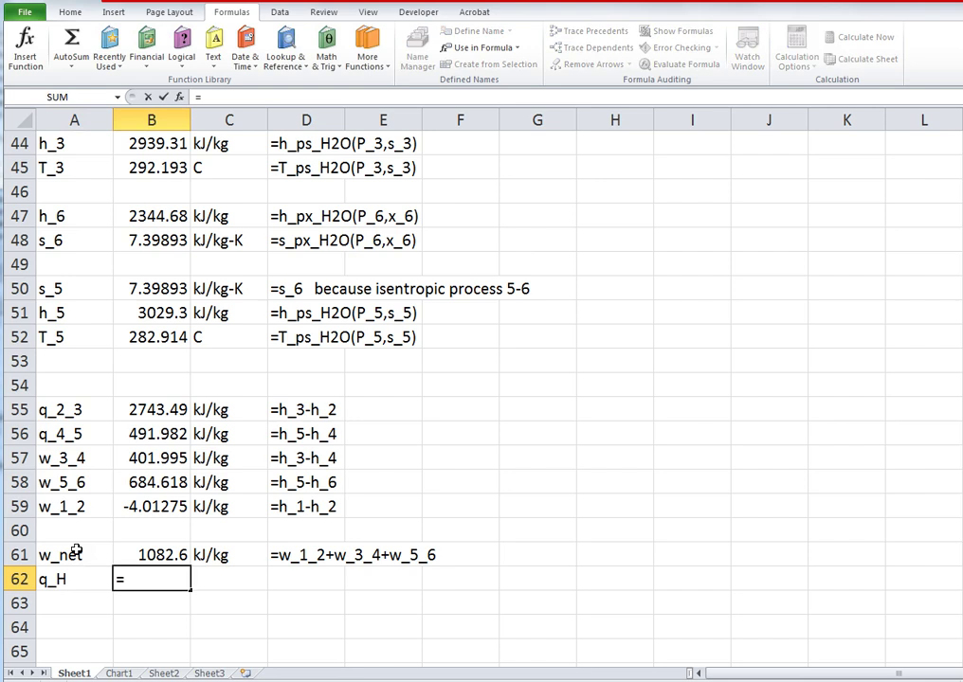
{"action": "type", "text": "q_2_3+"}
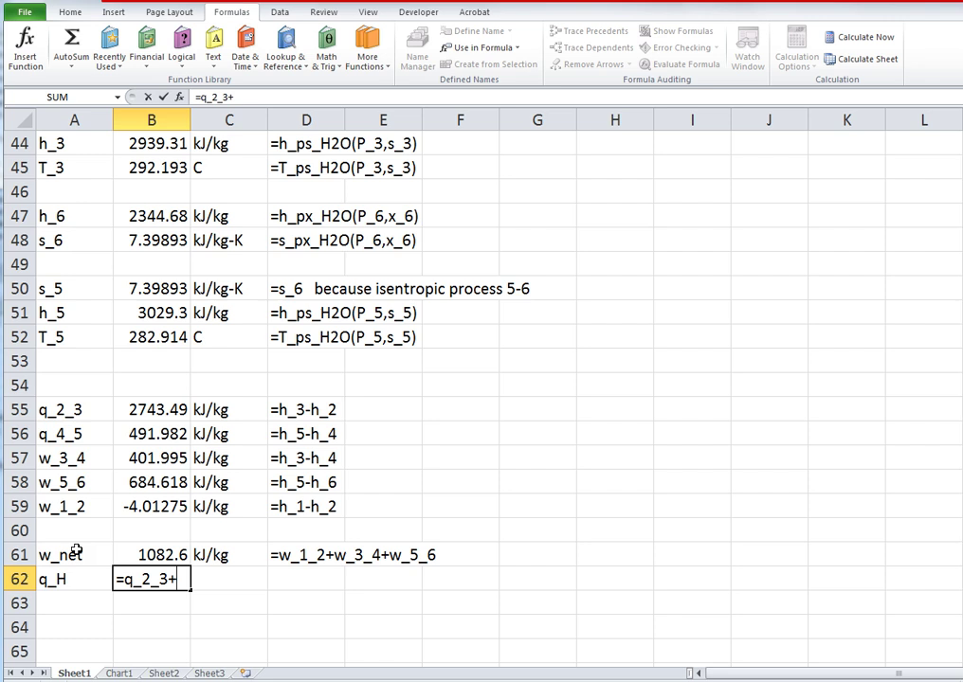
{"action": "type", "text": "q_4_5"}
{"action": "key", "text": "Return"}
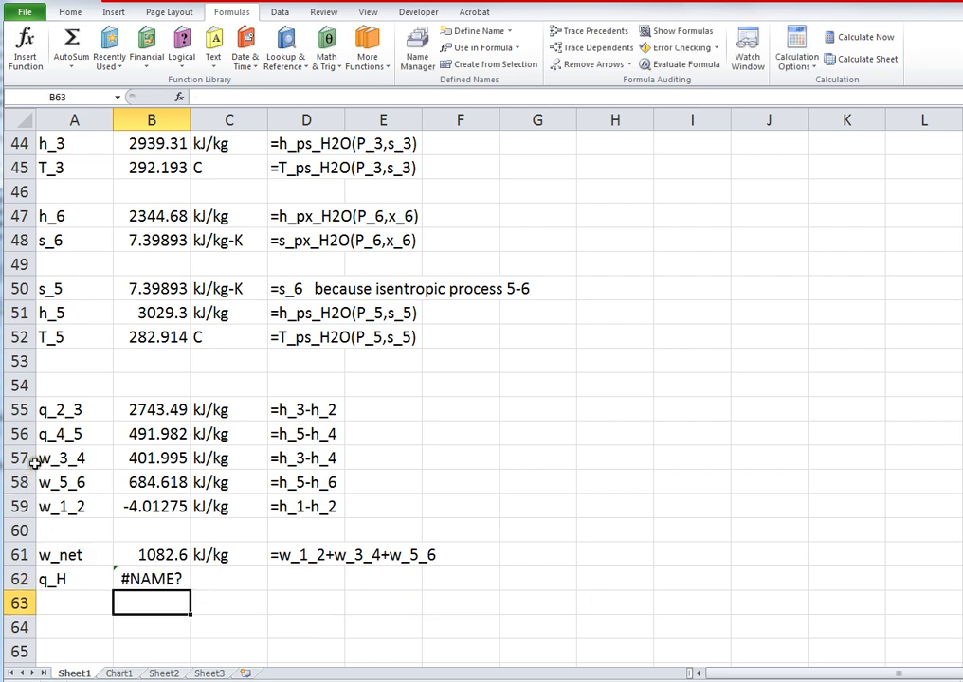
Create names for A55:B62 values from their left-column labels.
{"action": "left_click_drag", "start_coordinate": [57, 408], "coordinate": [146, 576]}
{"action": "left_click", "coordinate": [464, 63]}
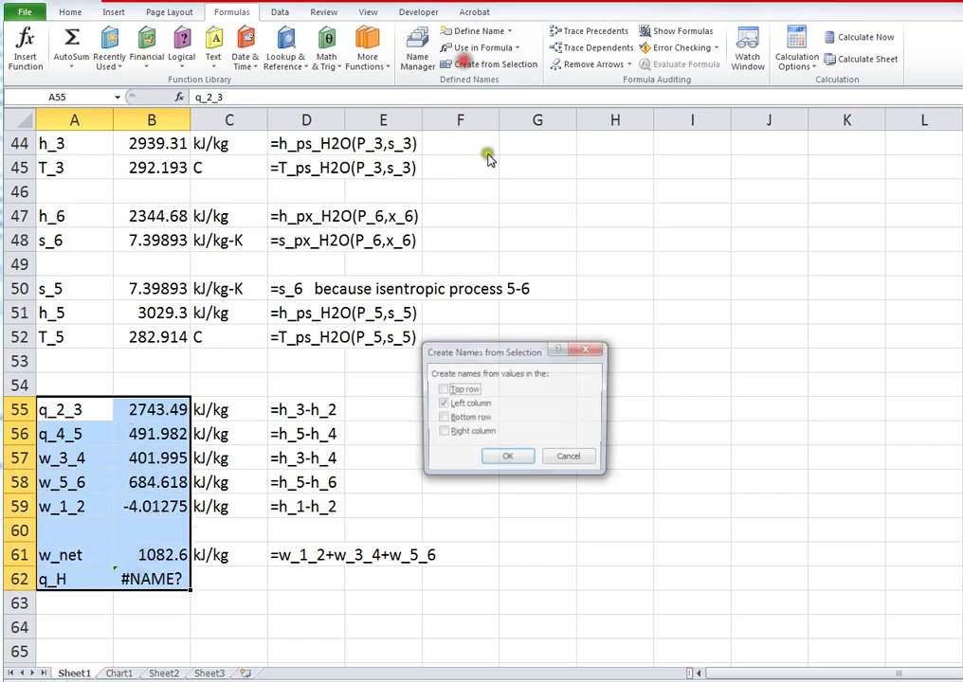
{"action": "left_click", "coordinate": [501, 460]}
{"action": "left_click", "coordinate": [219, 580]}
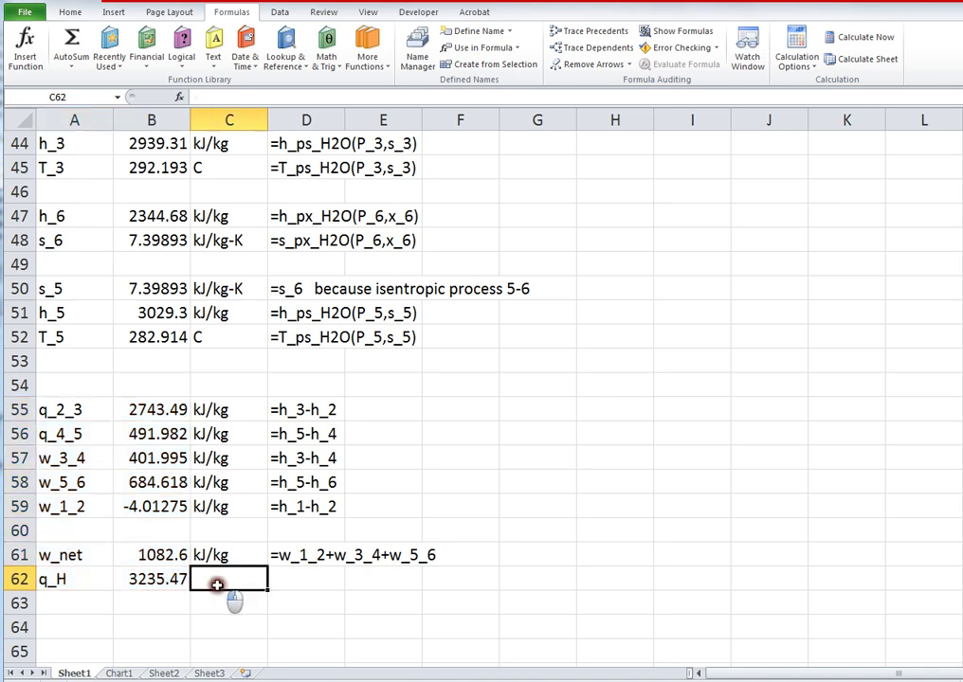
{"action": "key", "text": "Left"}
{"action": "key", "text": "F2"}
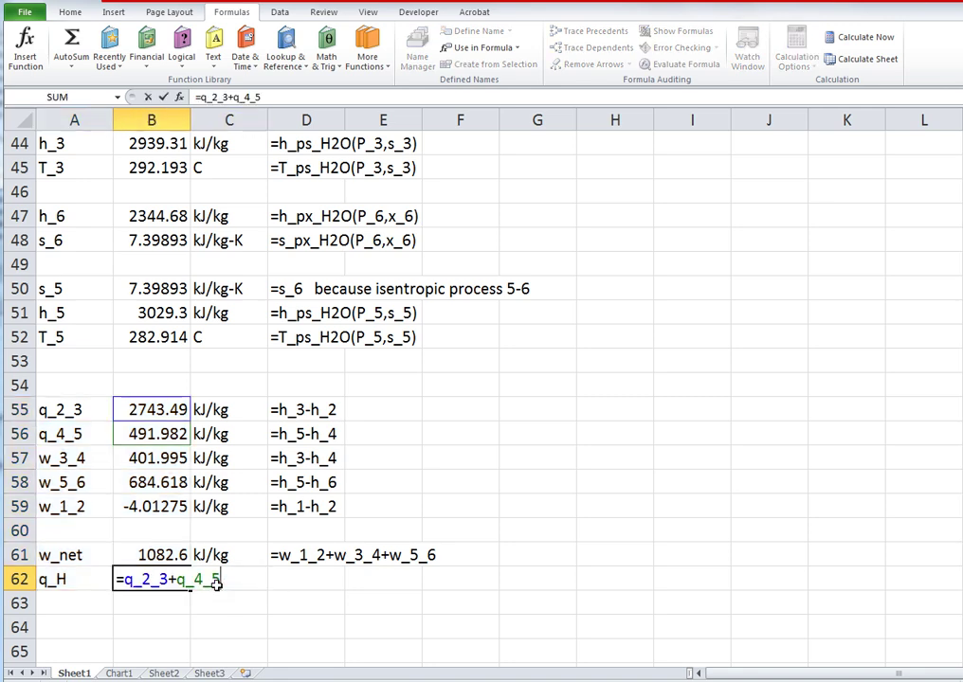
{"action": "type", "text": "+"}
{"action": "key", "text": "shift+Up"}
{"action": "key", "text": "shift+Up"}
{"action": "key", "text": "shift+Up"}
{"action": "key", "text": "shift+Up"}
{"action": "key", "text": "shift+Up"}
{"action": "key", "text": "shift+Up"}
{"action": "key", "text": "shift+Up"}
{"action": "key", "text": "shift+Up"}
{"action": "key", "text": "shift+Up"}
{"action": "key", "text": "shift+Up"}
{"action": "key", "text": "shift+Up"}
{"action": "key", "text": "shift+Up"}
{"action": "key", "text": "shift+Up"}
{"action": "key", "text": "shift+Up"}
{"action": "key", "text": "shift+Up"}
{"action": "key", "text": "shift+Up"}
{"action": "key", "text": "shift+Up"}
{"action": "key", "text": "shift+Up"}
{"action": "key", "text": "shift+Up"}
{"action": "key", "text": "shift+Up"}
{"action": "key", "text": "Escape"}
{"action": "key", "text": "Down"}
{"action": "key", "text": "Up"}
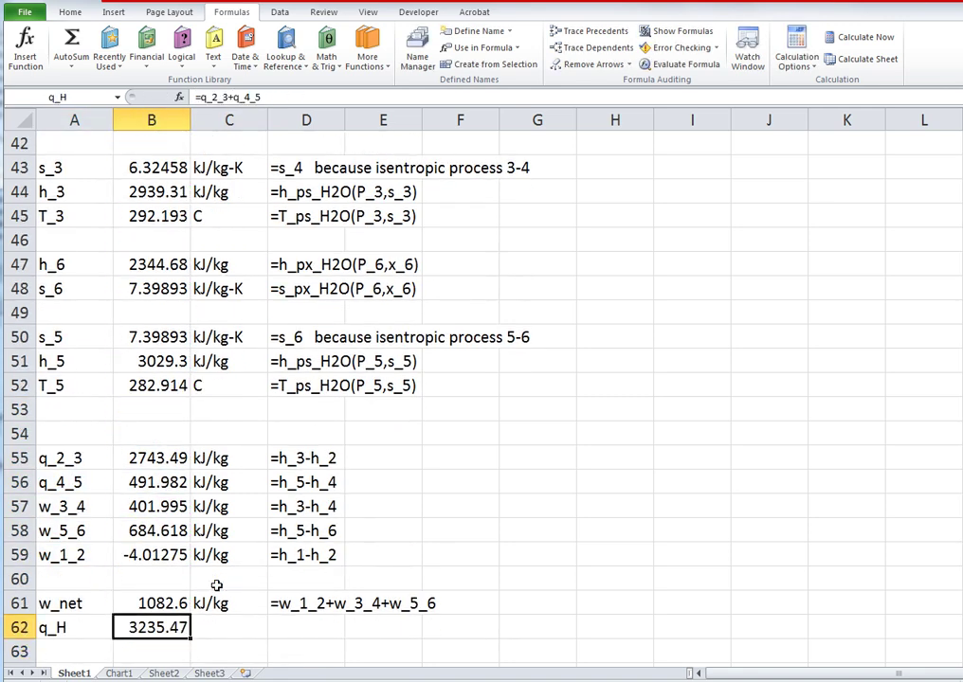
Note the q_H formula '=q_2_3+q_4_5 as text in D62.
{"action": "key", "text": "F2"}
{"action": "key", "text": "shift+Home"}
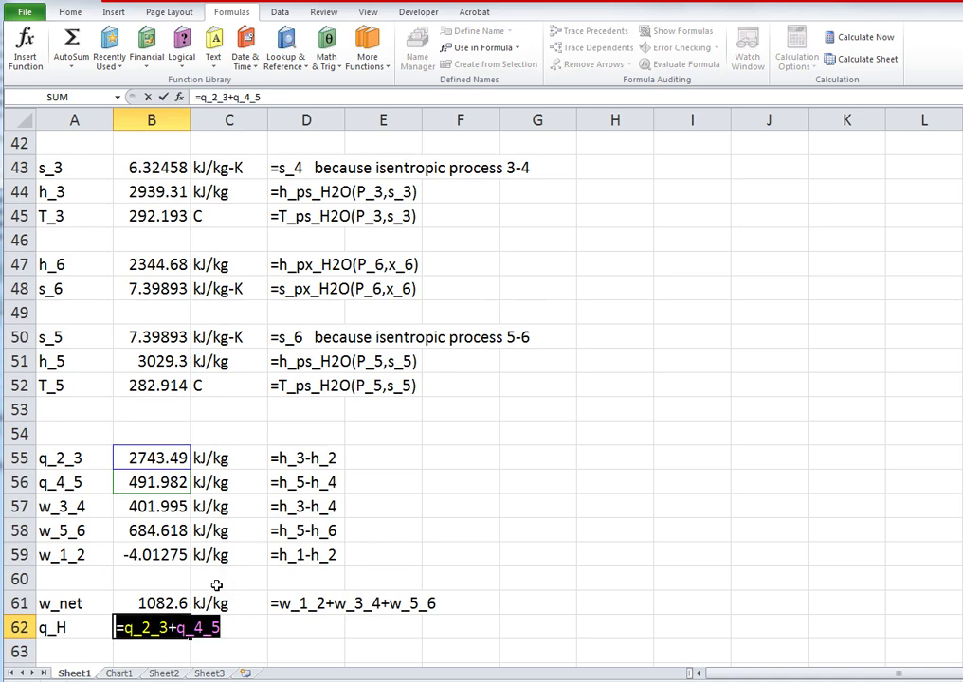
{"action": "key", "text": "ctrl+c"}
{"action": "key", "text": "Tab"}
{"action": "key", "text": "Right"}
{"action": "type", "text": "'"}
{"action": "key", "text": "ctrl+v"}
{"action": "key", "text": "Return"}
{"action": "key", "text": "Up"}
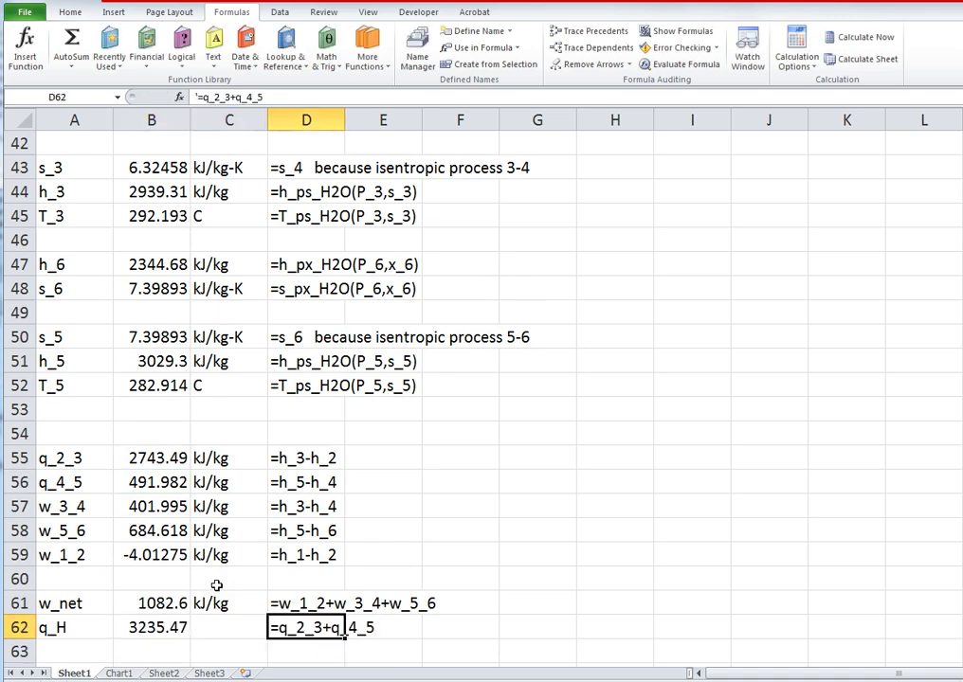
Copy the kJ/kg unit from the w_net row into q_H's unit cell.
{"action": "key", "text": "Left"}
{"action": "key", "text": "Up"}
{"action": "key", "text": "ctrl+c"}
{"action": "key", "text": "Down"}
{"action": "key", "text": "ctrl+v"}
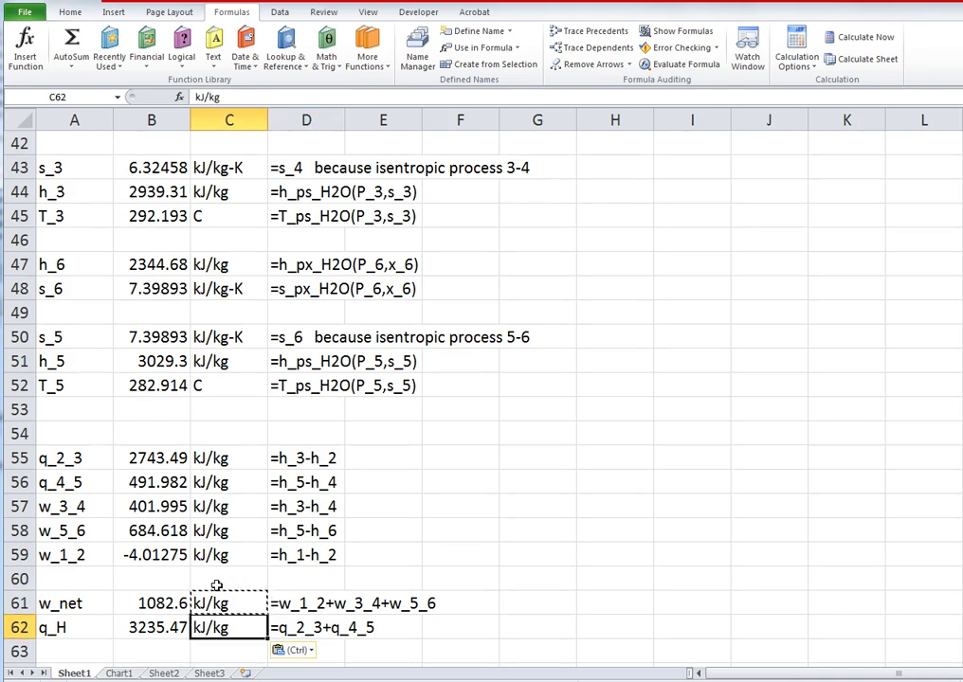
{"action": "key", "text": "Left"}
{"action": "key", "text": "Left"}
{"action": "key", "text": "Down"}
{"action": "key", "text": "Down"}
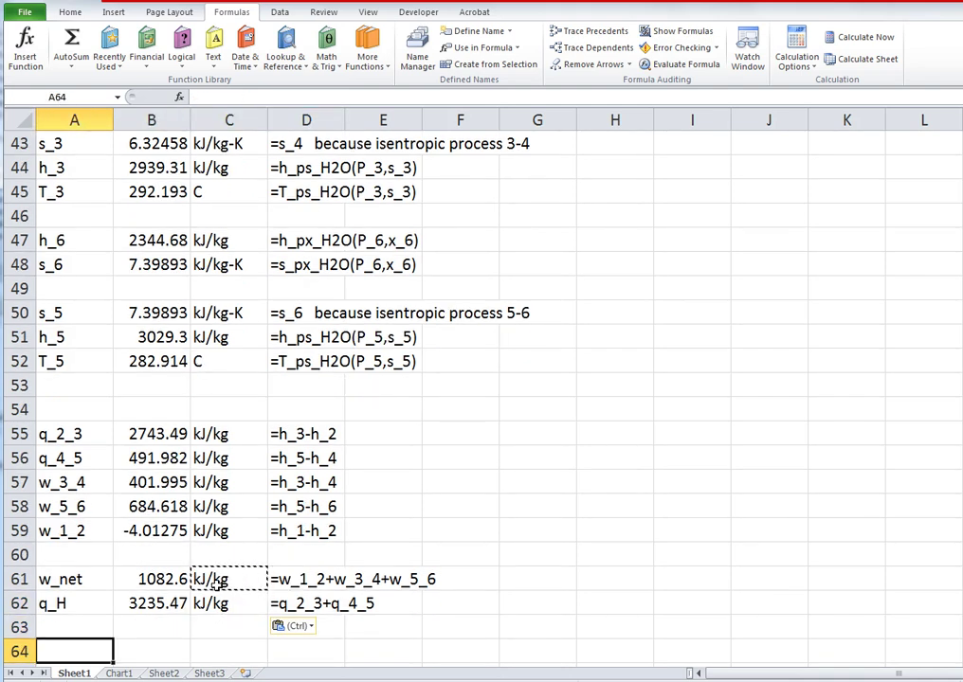
Label A64 eta_th and enter =w_net/q_H in B64, giving 0.3346.
{"action": "type", "text": "eta"}
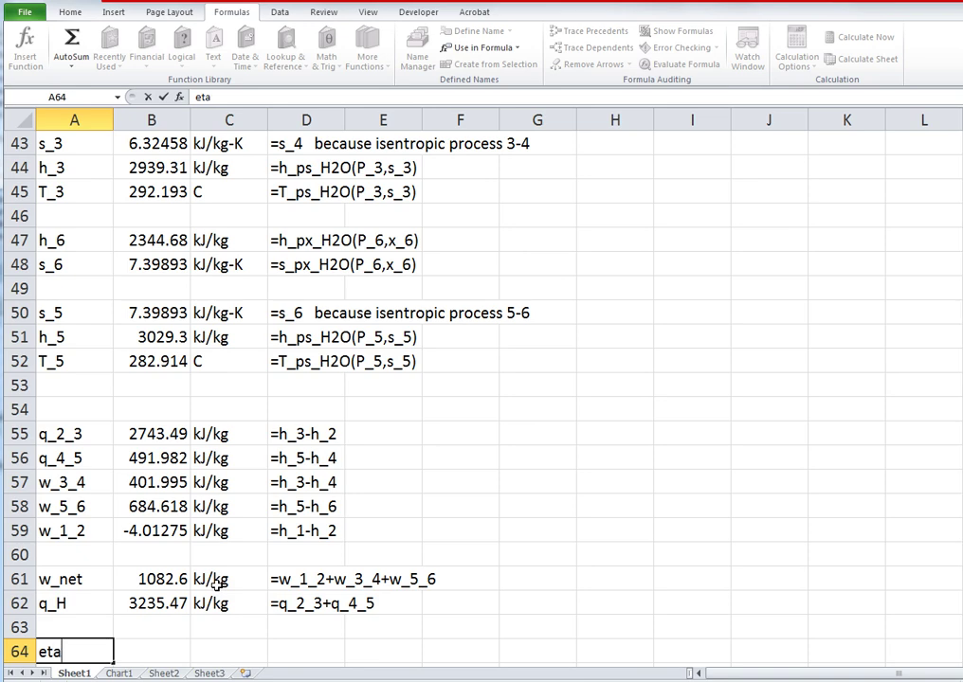
{"action": "type", "text": "_th"}
{"action": "key", "text": "Tab"}
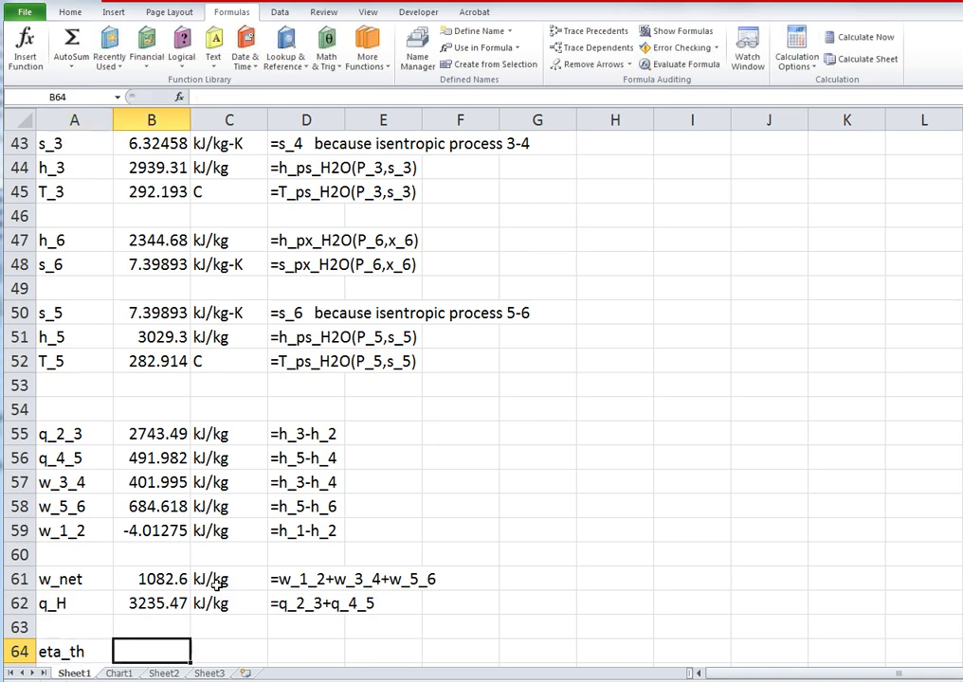
{"action": "type", "text": "=w_ne"}
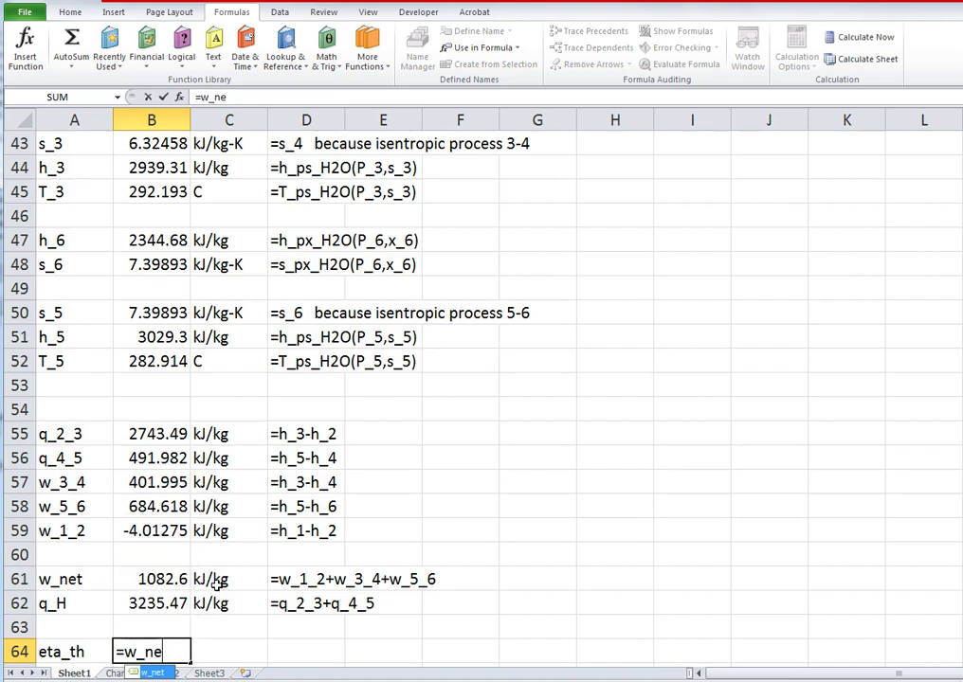
{"action": "type", "text": "t/q_h"}
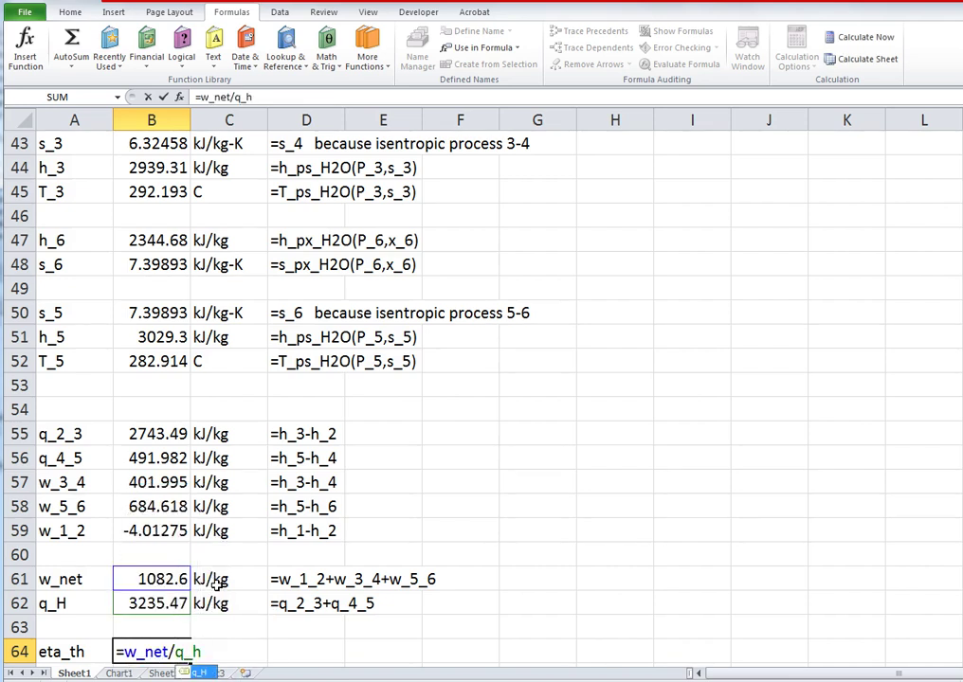
{"action": "key", "text": "BackSpace"}
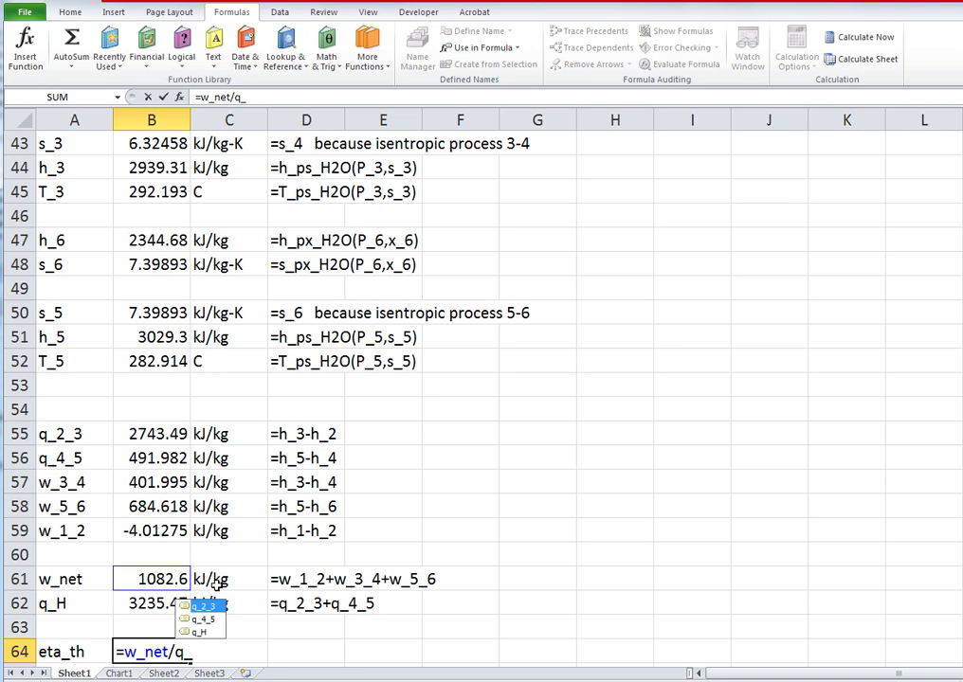
{"action": "type", "text": "H"}
{"action": "key", "text": "Return"}
{"action": "key", "text": "Up"}
{"action": "key", "text": "F2"}
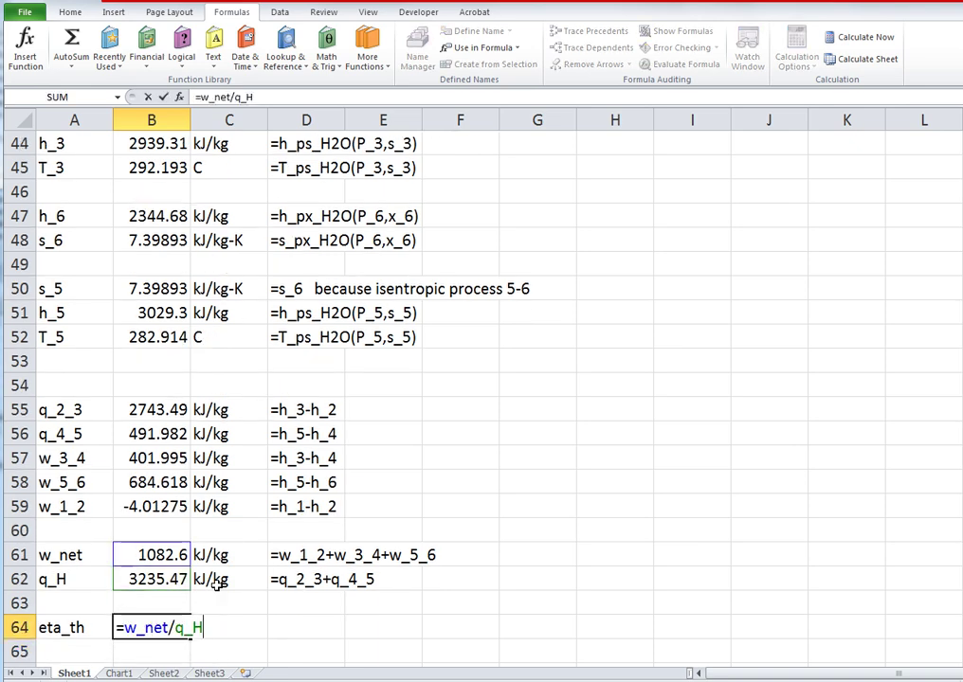
{"action": "key", "text": "Return"}
Write the formula '=w_net/q_H as a text note in D64.
{"action": "key", "text": "Up"}
{"action": "key", "text": "Right"}
{"action": "key", "text": "Right"}
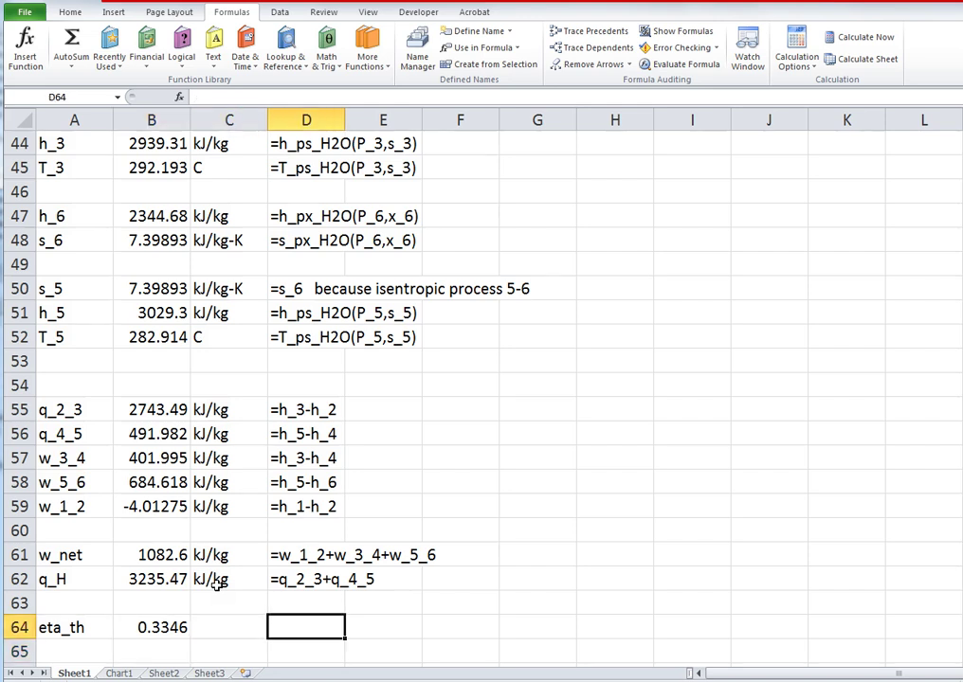
{"action": "type", "text": "'=w_net/q_H"}
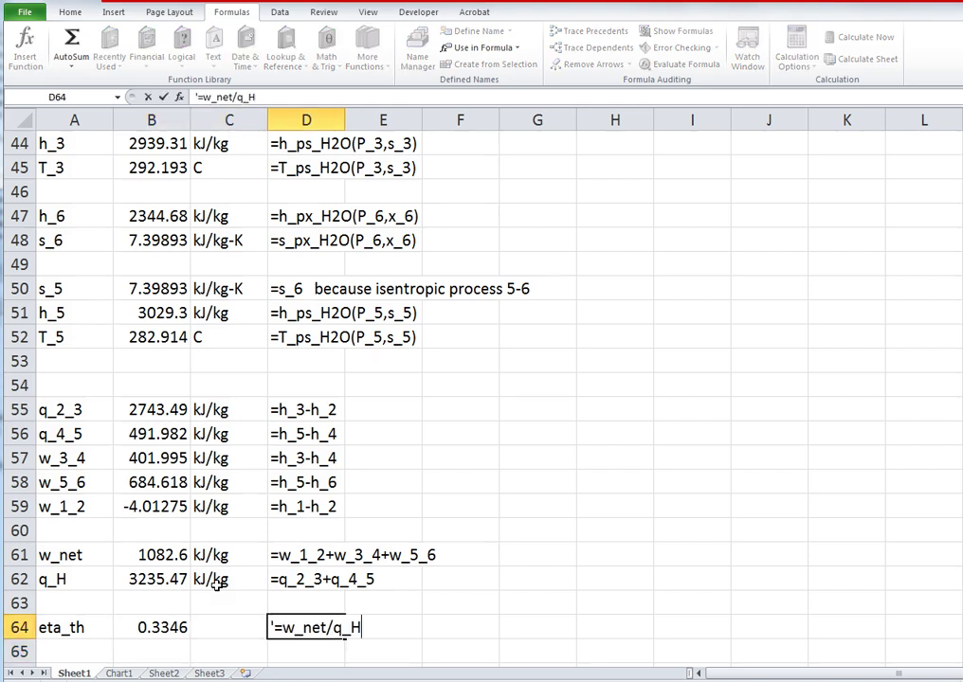
{"action": "key", "text": "Return"}
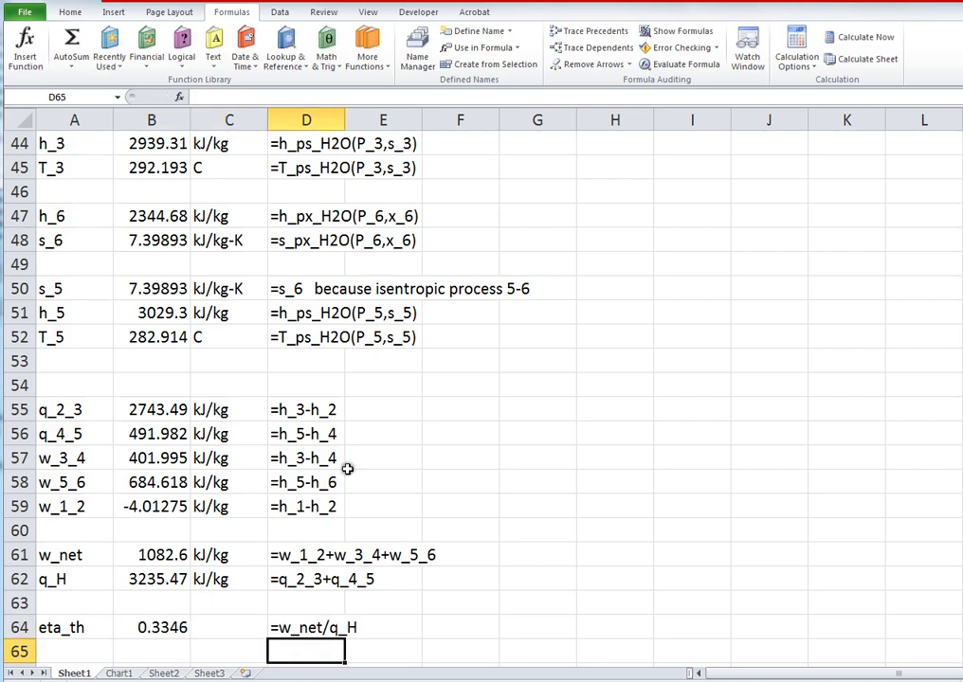
{"action": "scroll", "coordinate": [342, 462], "scroll_direction": "up", "scroll_amount": 14}
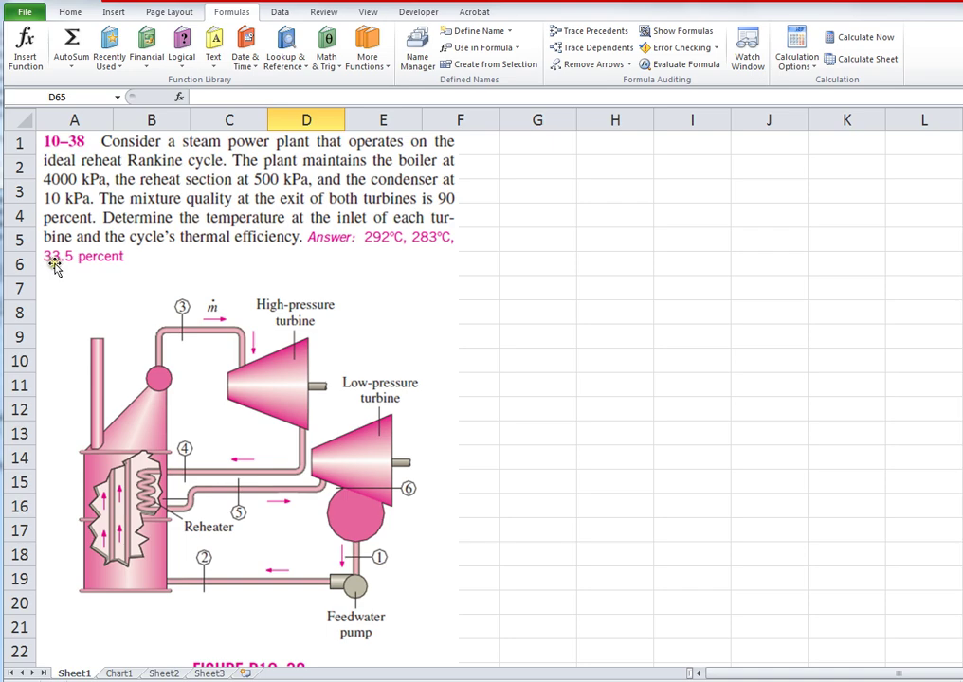
{"action": "scroll", "coordinate": [152, 349], "scroll_direction": "down", "scroll_amount": 5}
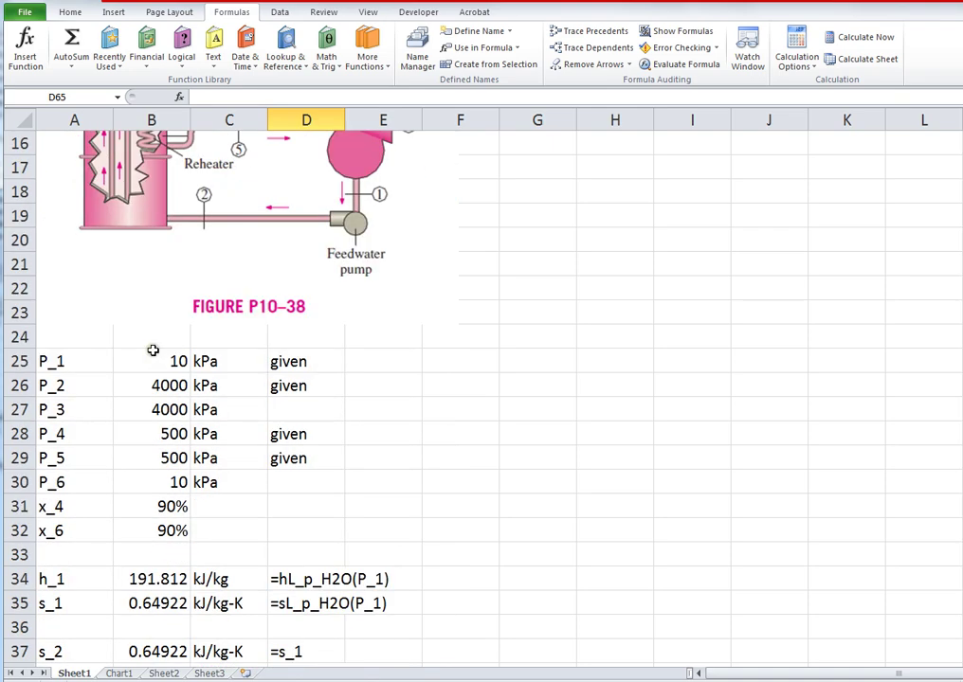
{"action": "scroll", "coordinate": [152, 351], "scroll_direction": "down", "scroll_amount": 12}
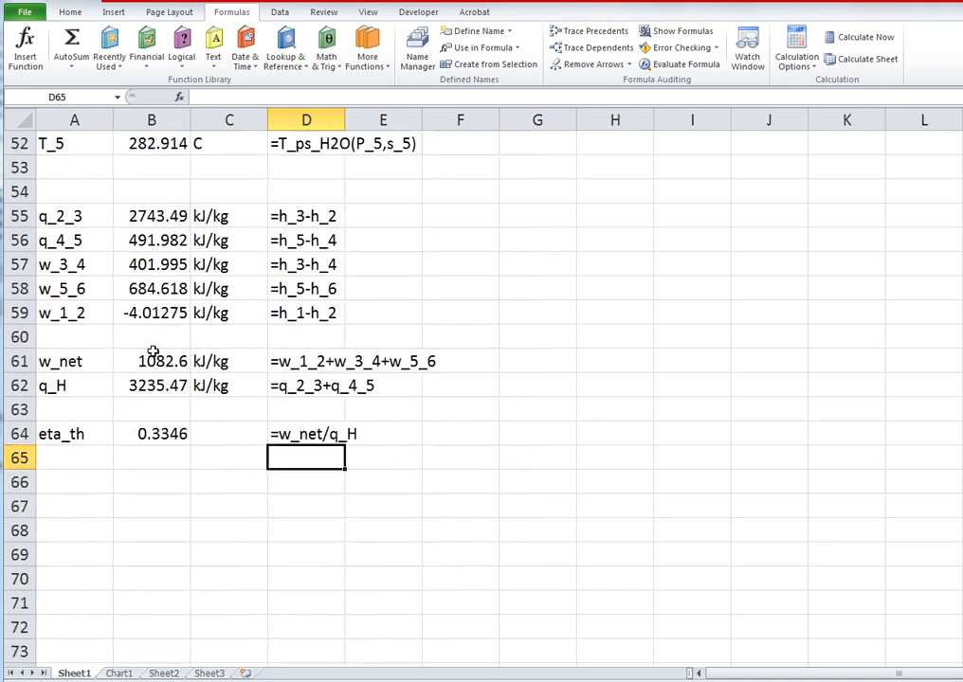
{"action": "scroll", "coordinate": [152, 352], "scroll_direction": "up", "scroll_amount": 2}
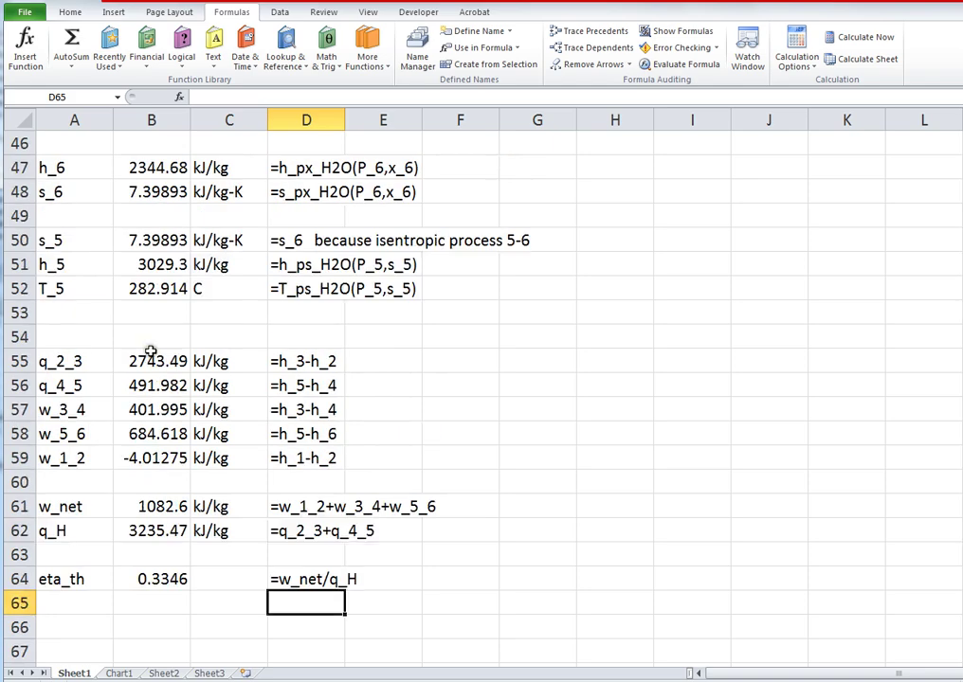
{"action": "scroll", "coordinate": [150, 352], "scroll_direction": "up", "scroll_amount": 13}
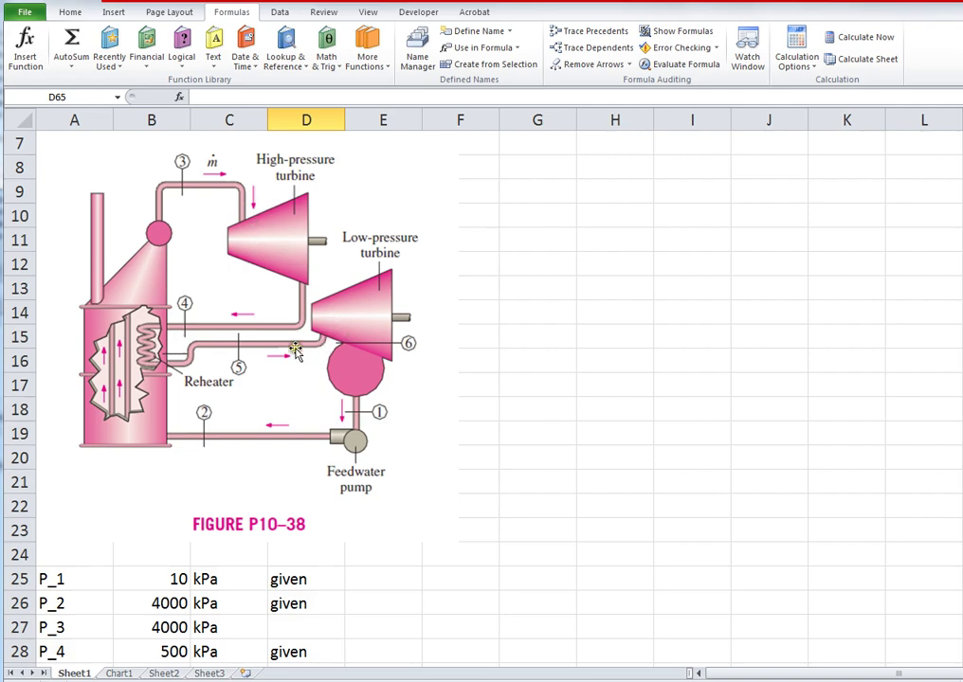
{"action": "scroll", "coordinate": [349, 354], "scroll_direction": "down", "scroll_amount": 8}
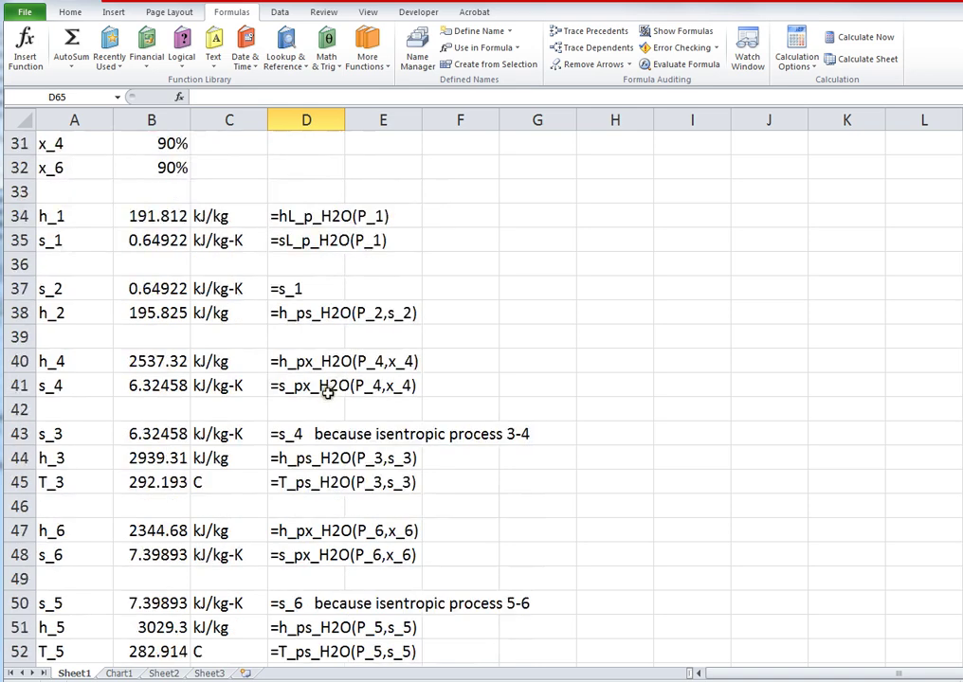
Switch to the Chart1 sheet plotting states 1–6 across the 4000, 500 and 10 kPa lines.
{"action": "left_click", "coordinate": [121, 672]}
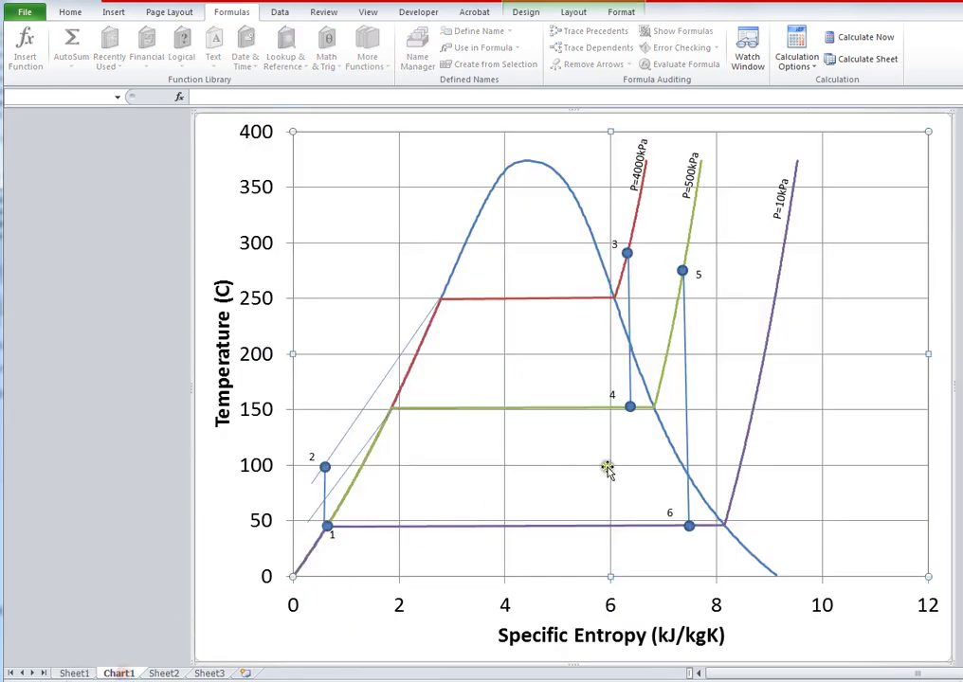